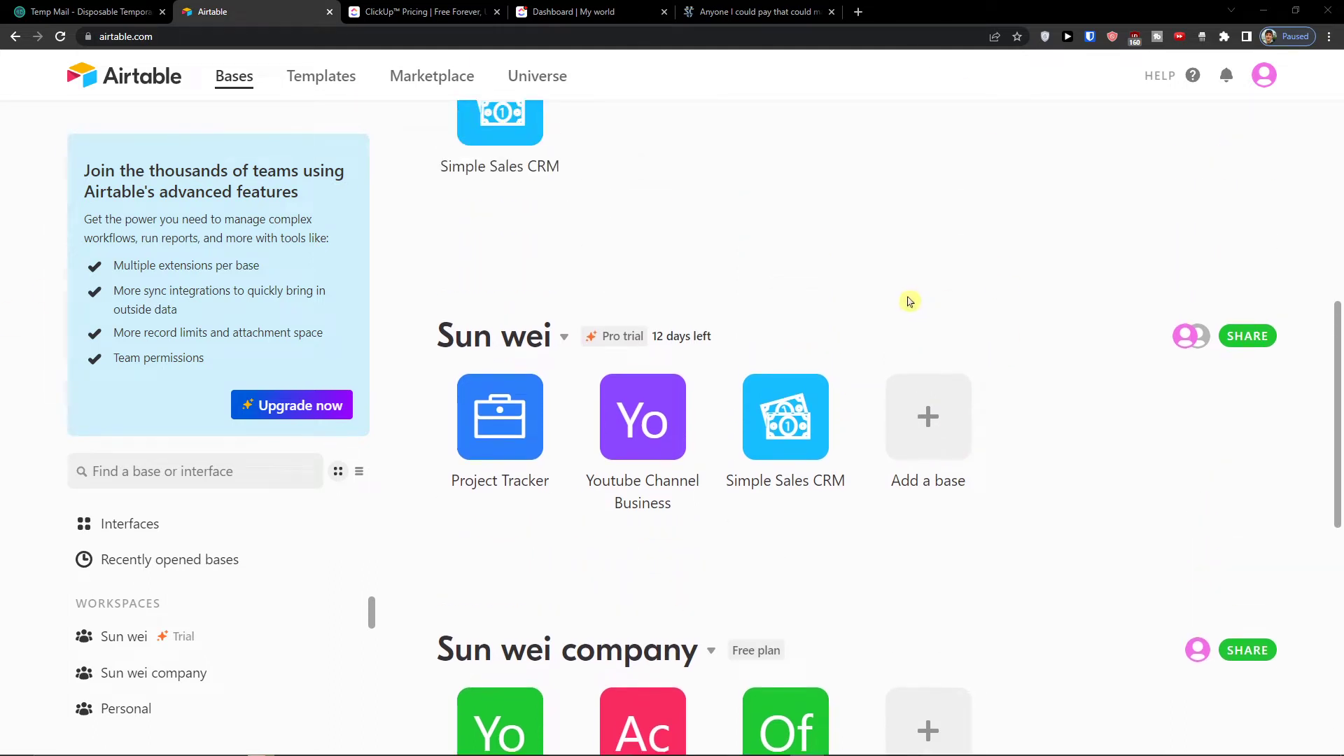
Step: Open the Airtable template gallery in a new tab
{"action": "scroll", "coordinate": [852, 274], "scroll_direction": "up", "scroll_amount": 4}
{"action": "scroll", "coordinate": [759, 264], "scroll_direction": "down", "scroll_amount": 5}
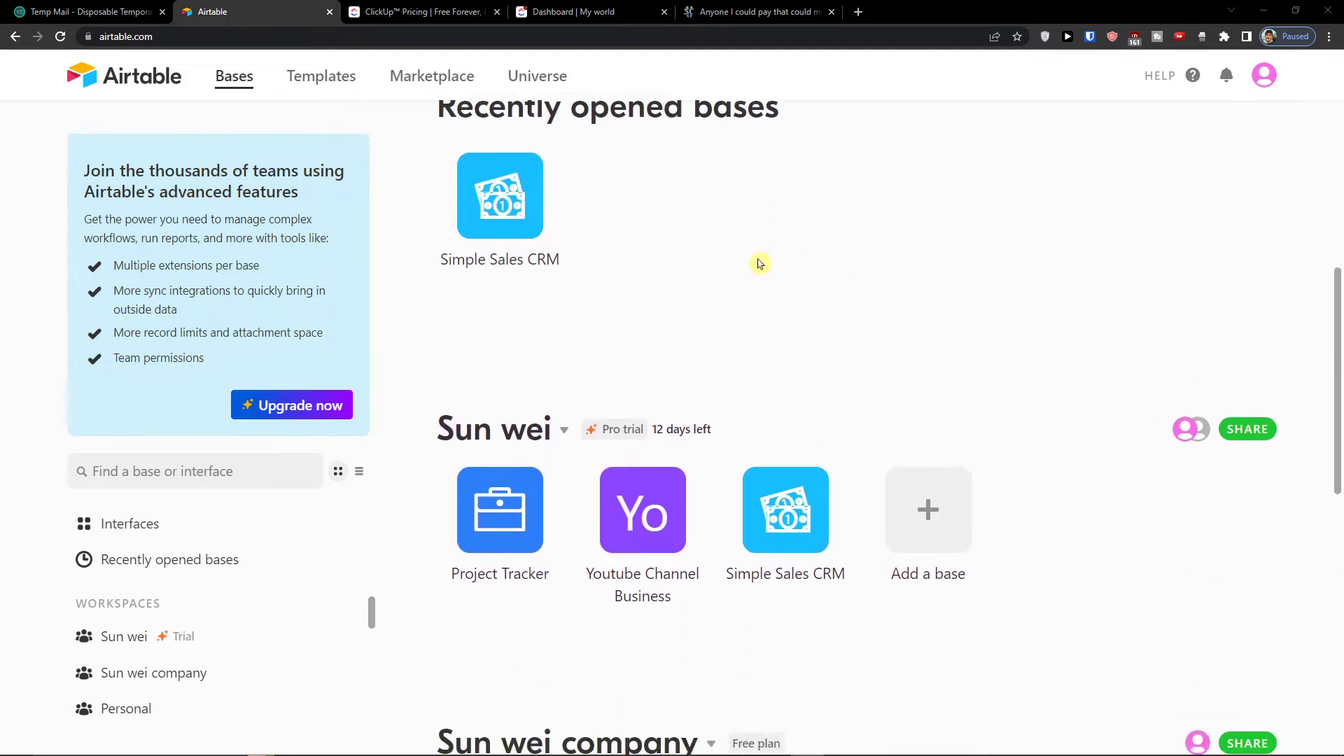
{"action": "scroll", "coordinate": [730, 269], "scroll_direction": "down", "scroll_amount": 3}
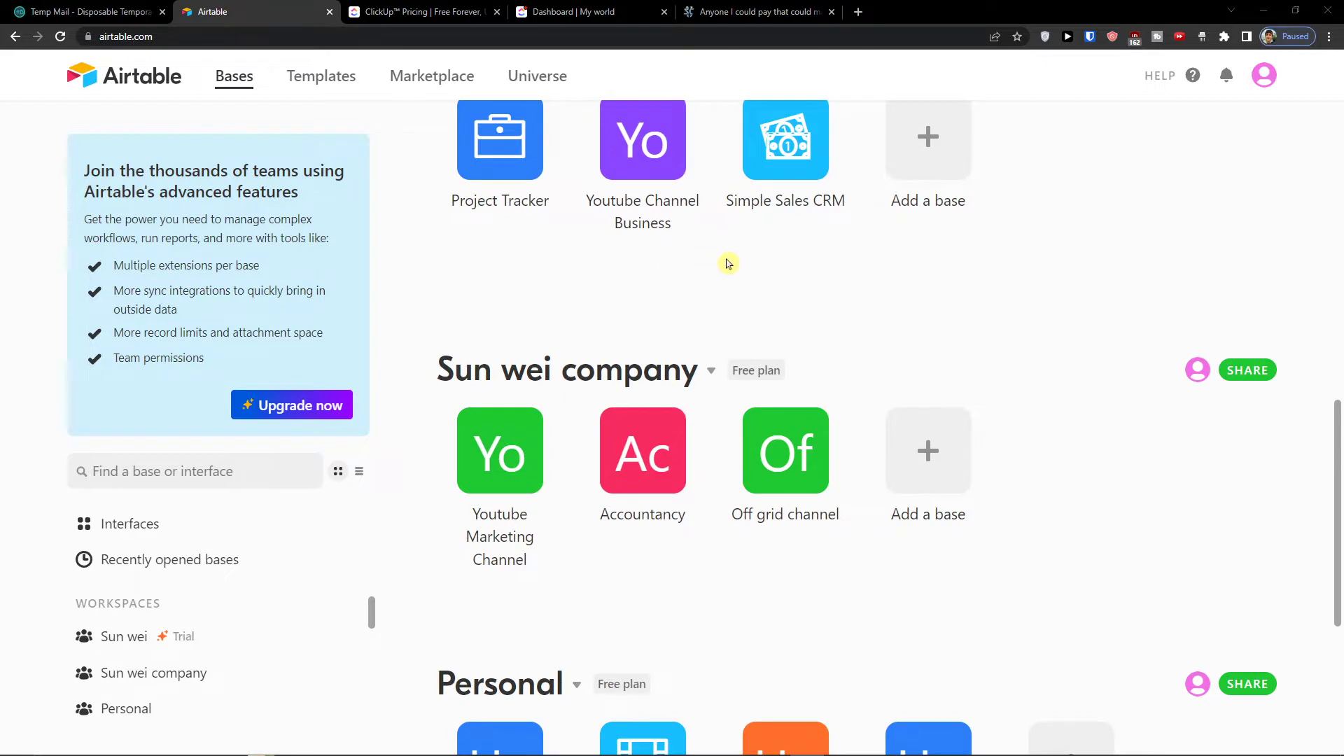
{"action": "scroll", "coordinate": [753, 312], "scroll_direction": "up", "scroll_amount": 6}
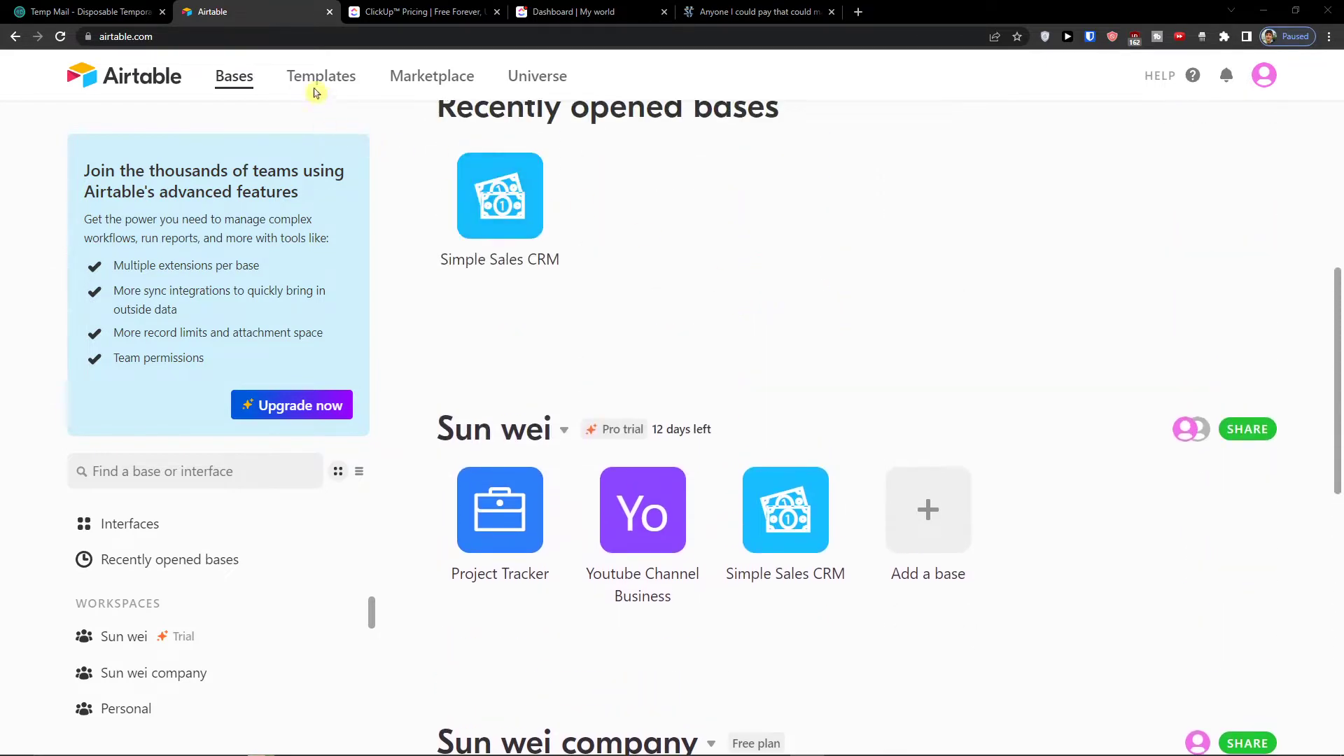
{"action": "left_click", "coordinate": [316, 92]}
{"action": "scroll", "coordinate": [516, 165], "scroll_direction": "up", "scroll_amount": 4}
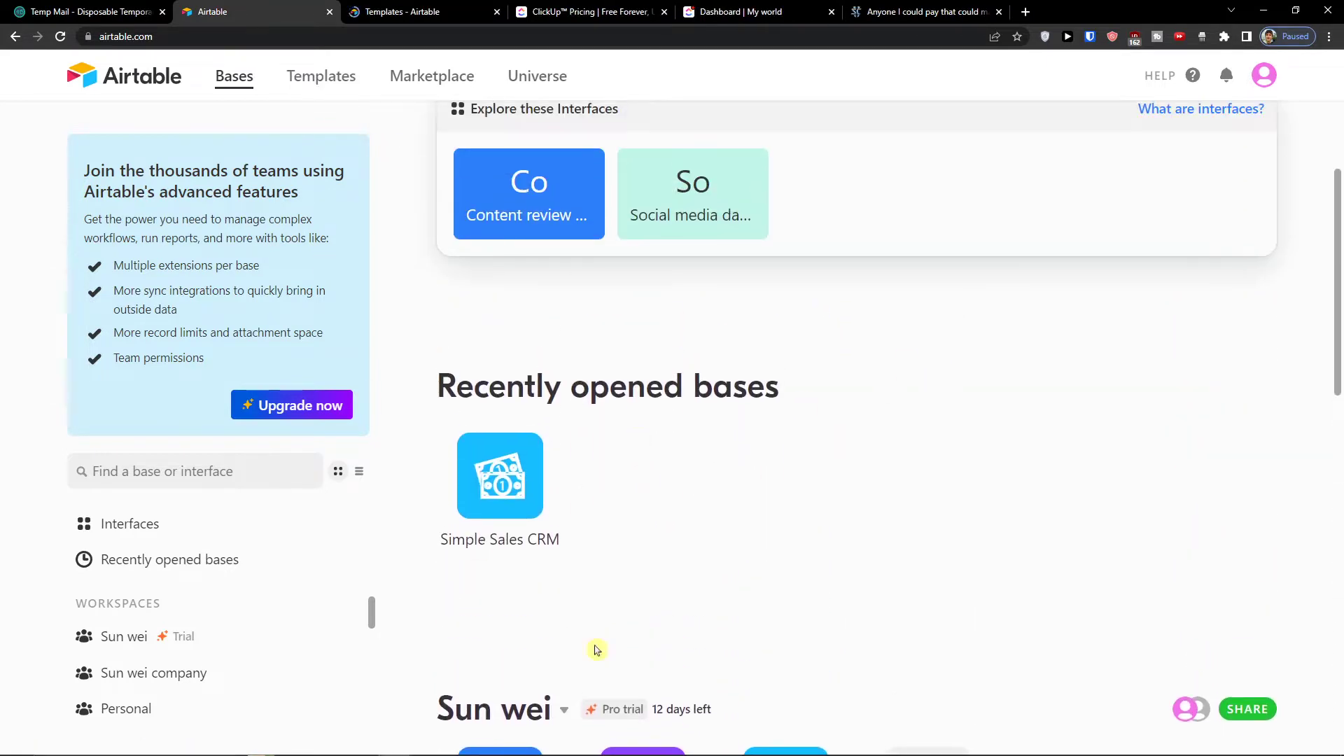
{"action": "left_click", "coordinate": [386, 13]}
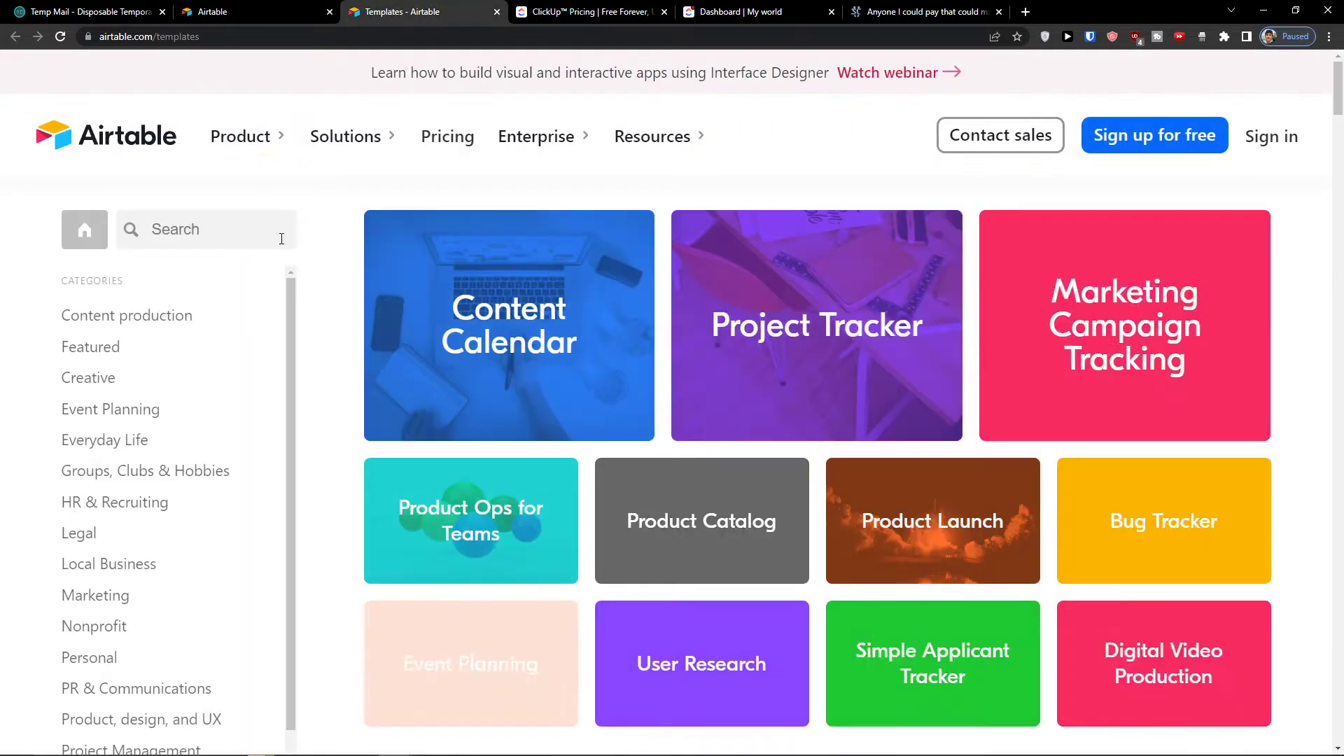
Step: Search templates for 'content calendar' and open the Content Calendar template page
{"action": "left_click", "coordinate": [225, 234]}
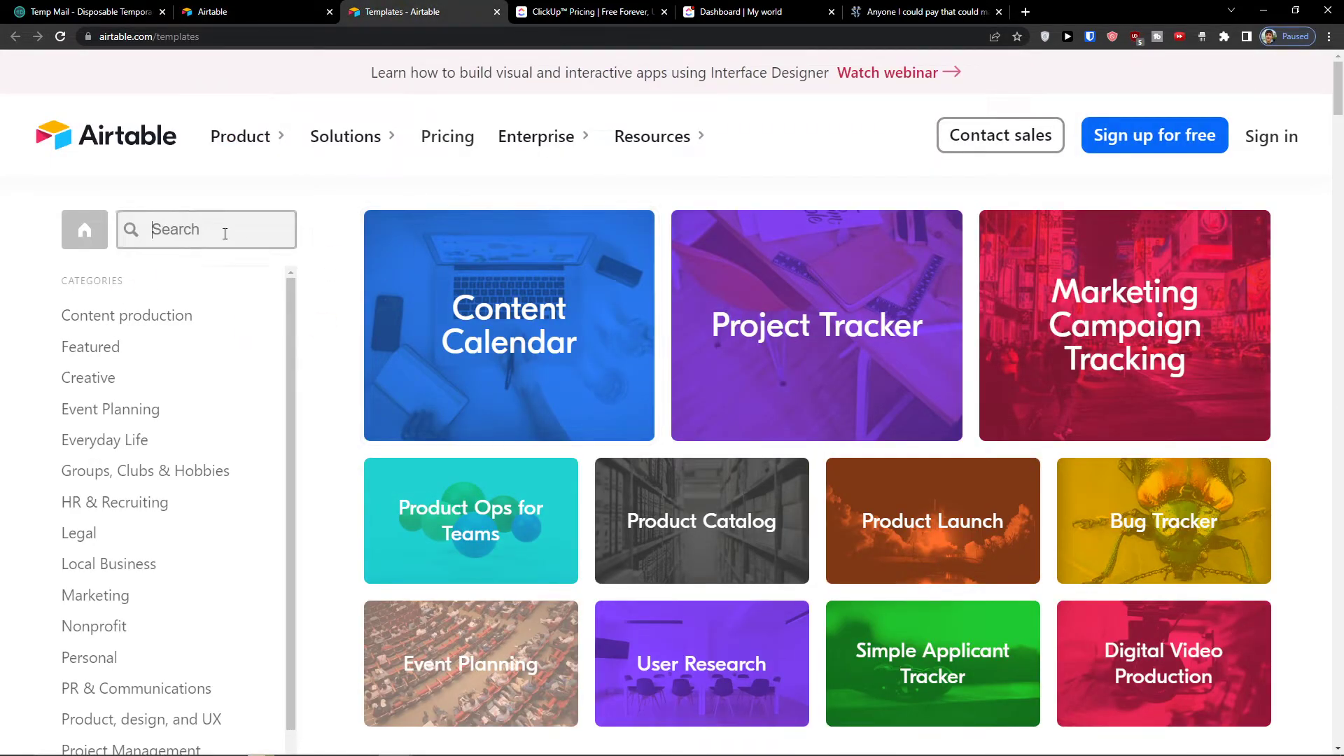
{"action": "type", "text": "content calendar"}
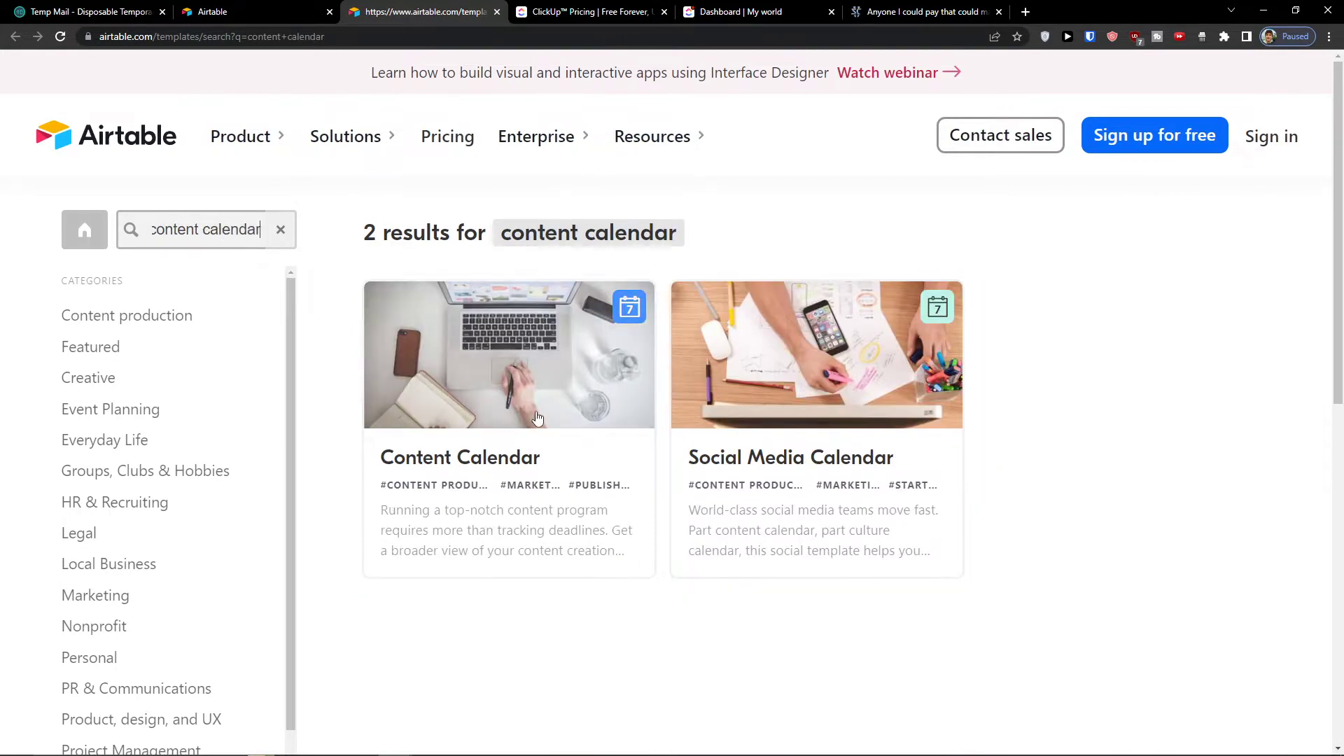
{"action": "left_click", "coordinate": [552, 460]}
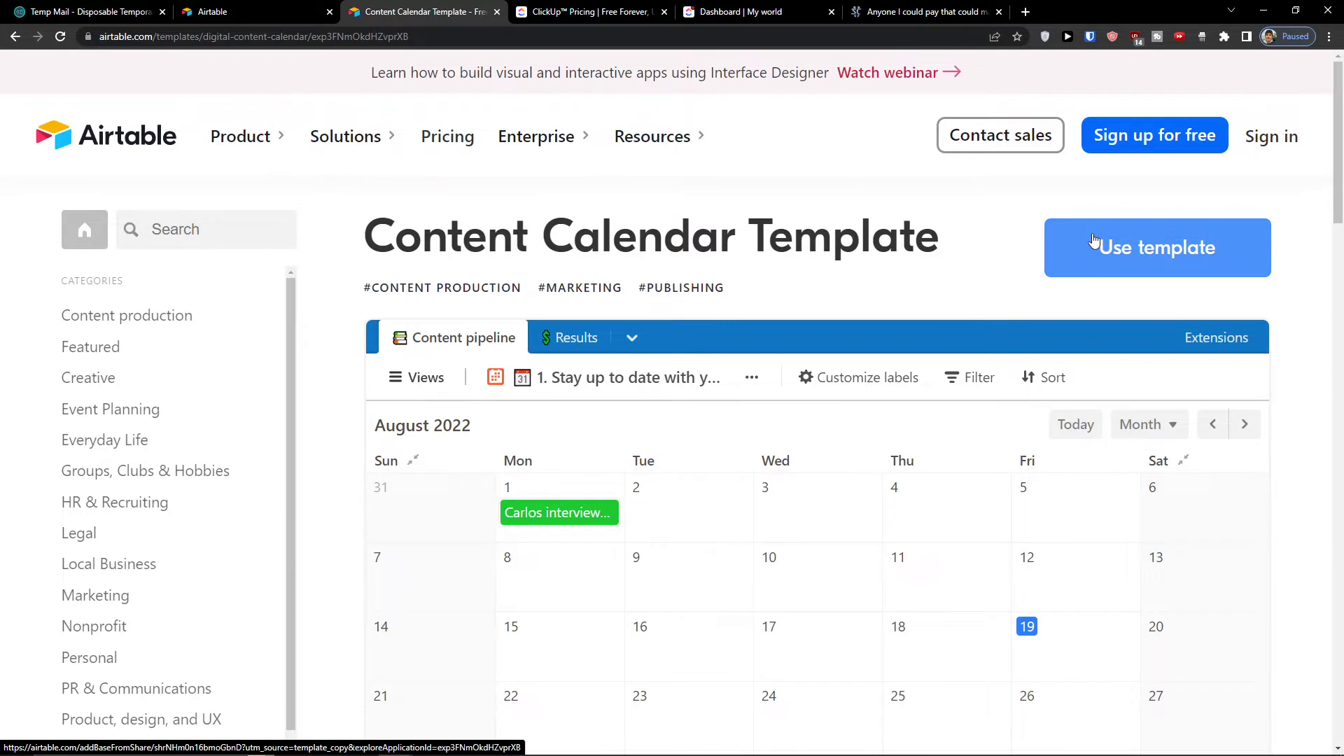
{"action": "left_click", "coordinate": [1094, 240]}
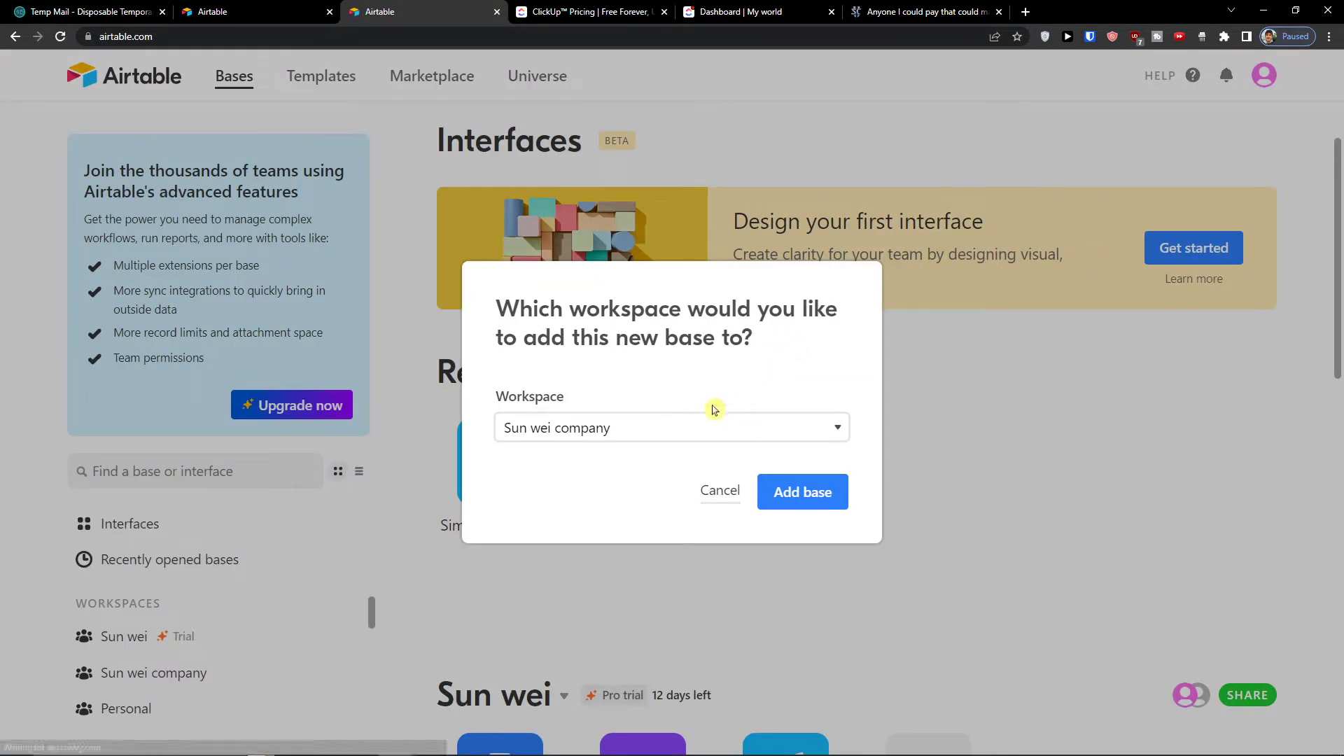
Step: Add the Content Calendar template as a new base in the Pro trial workspace
{"action": "left_click", "coordinate": [710, 423]}
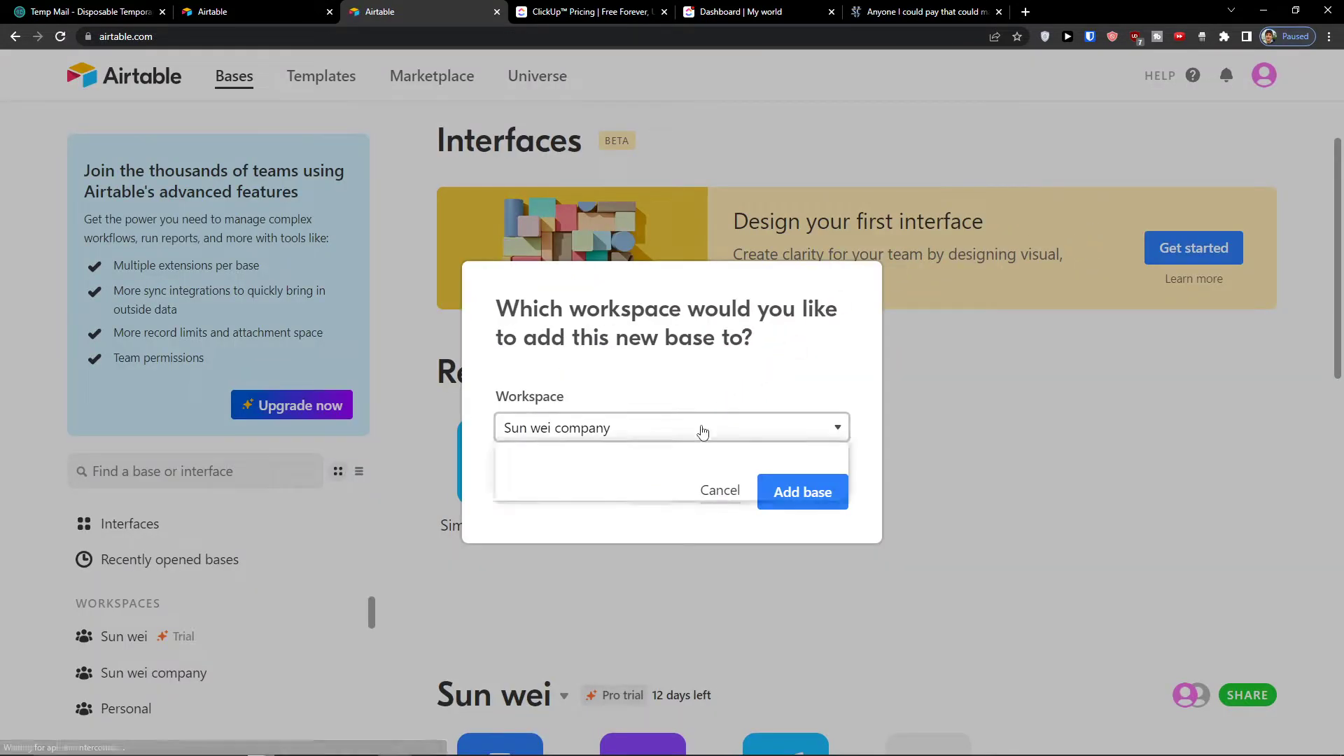
{"action": "left_click", "coordinate": [690, 452]}
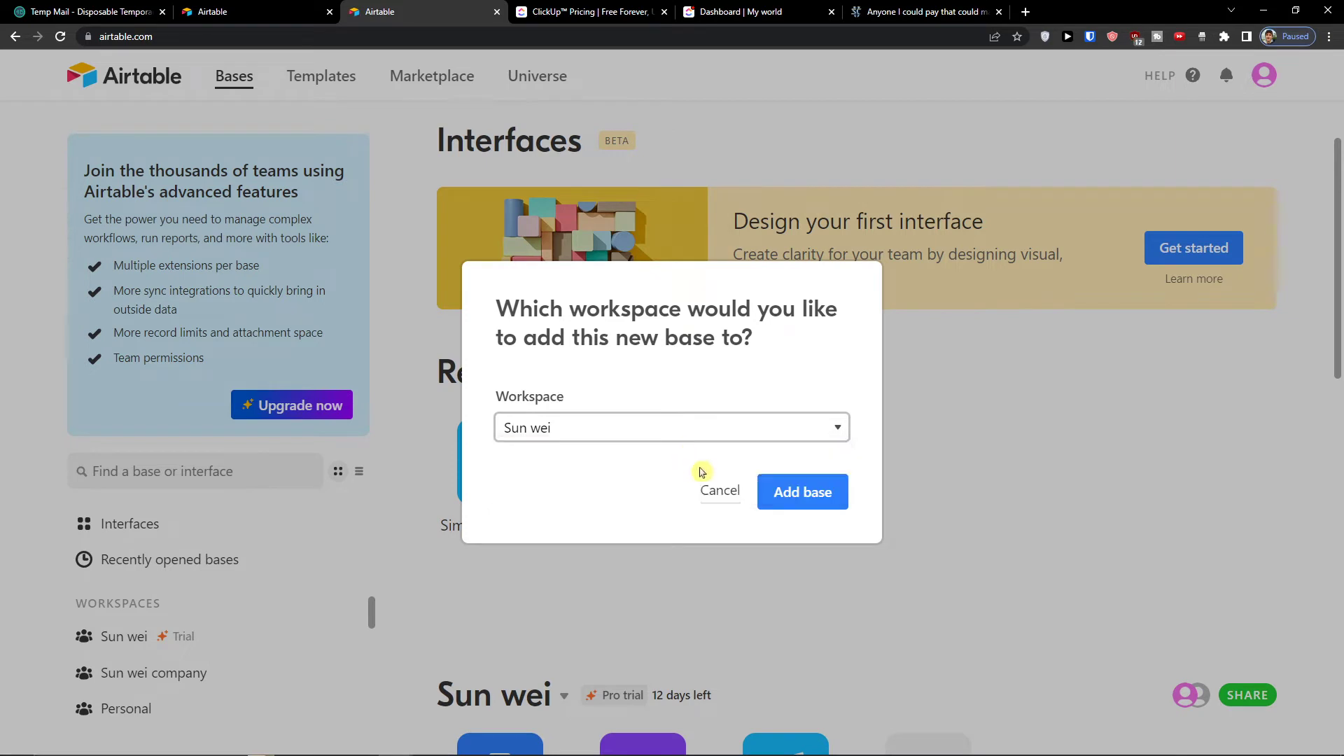
{"action": "left_click", "coordinate": [802, 492]}
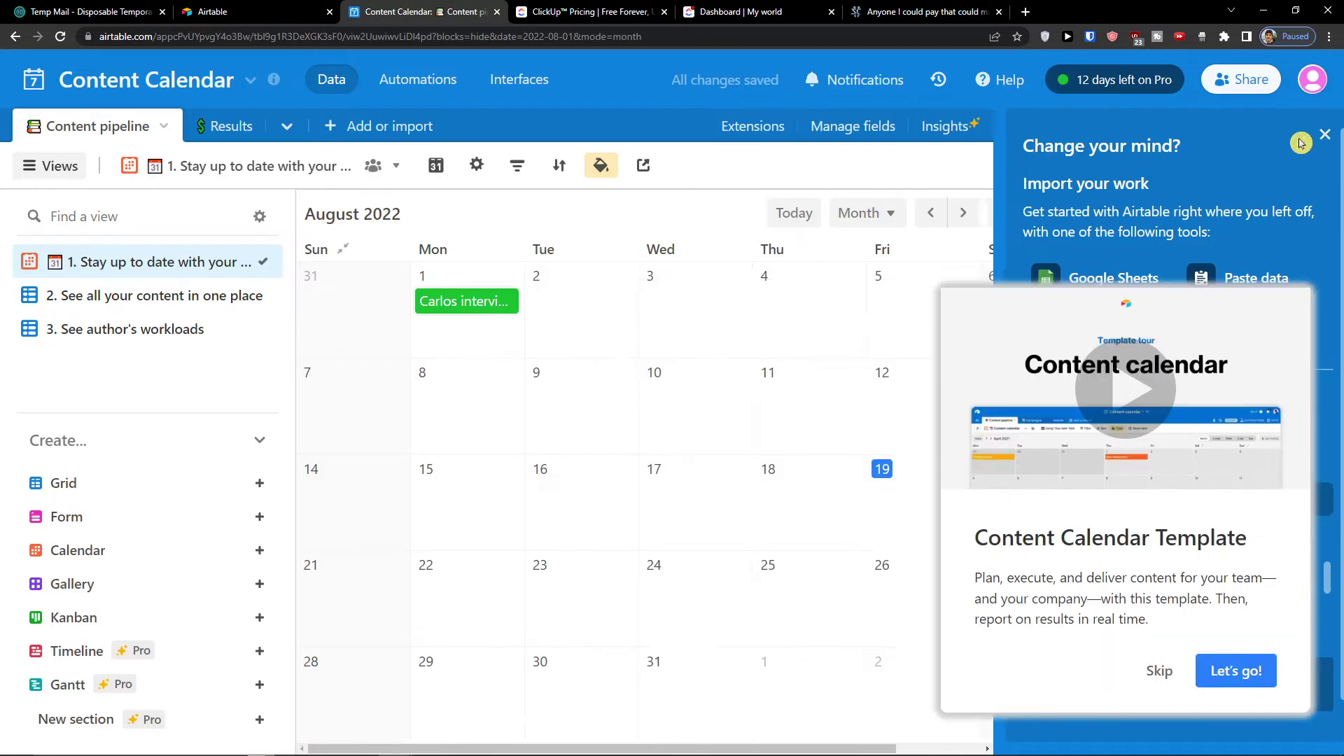
Step: Dismiss the import suggestions panel, the template tour and the Help sidebar
{"action": "left_click", "coordinate": [1325, 135]}
{"action": "left_click", "coordinate": [1159, 671]}
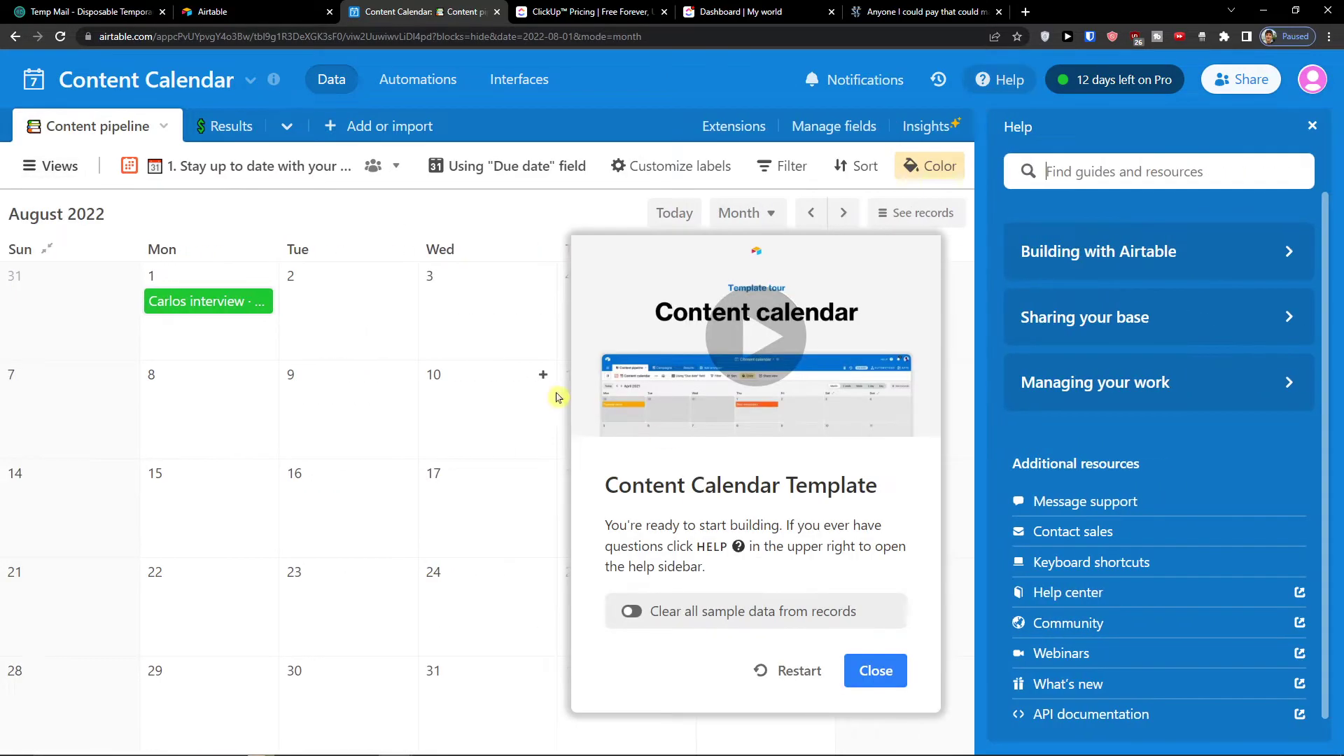
{"action": "left_click", "coordinate": [875, 672]}
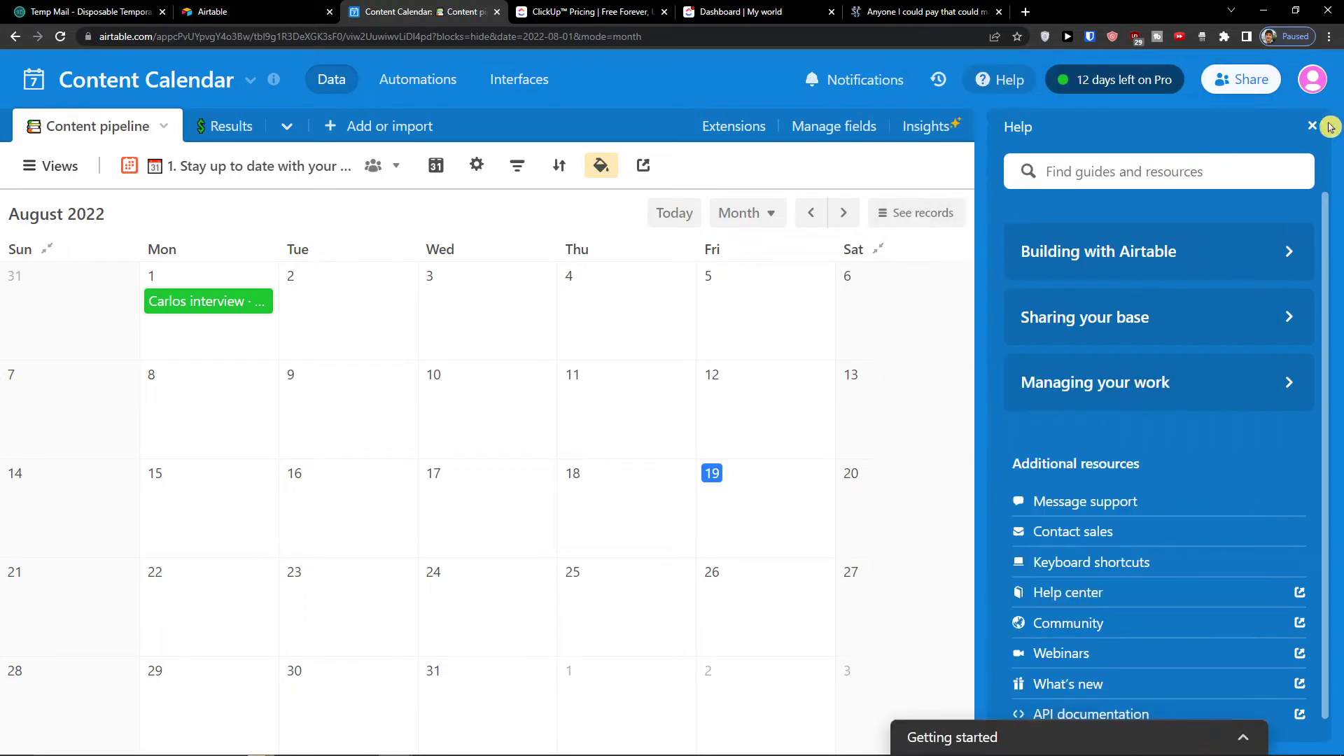
{"action": "left_click", "coordinate": [1313, 126]}
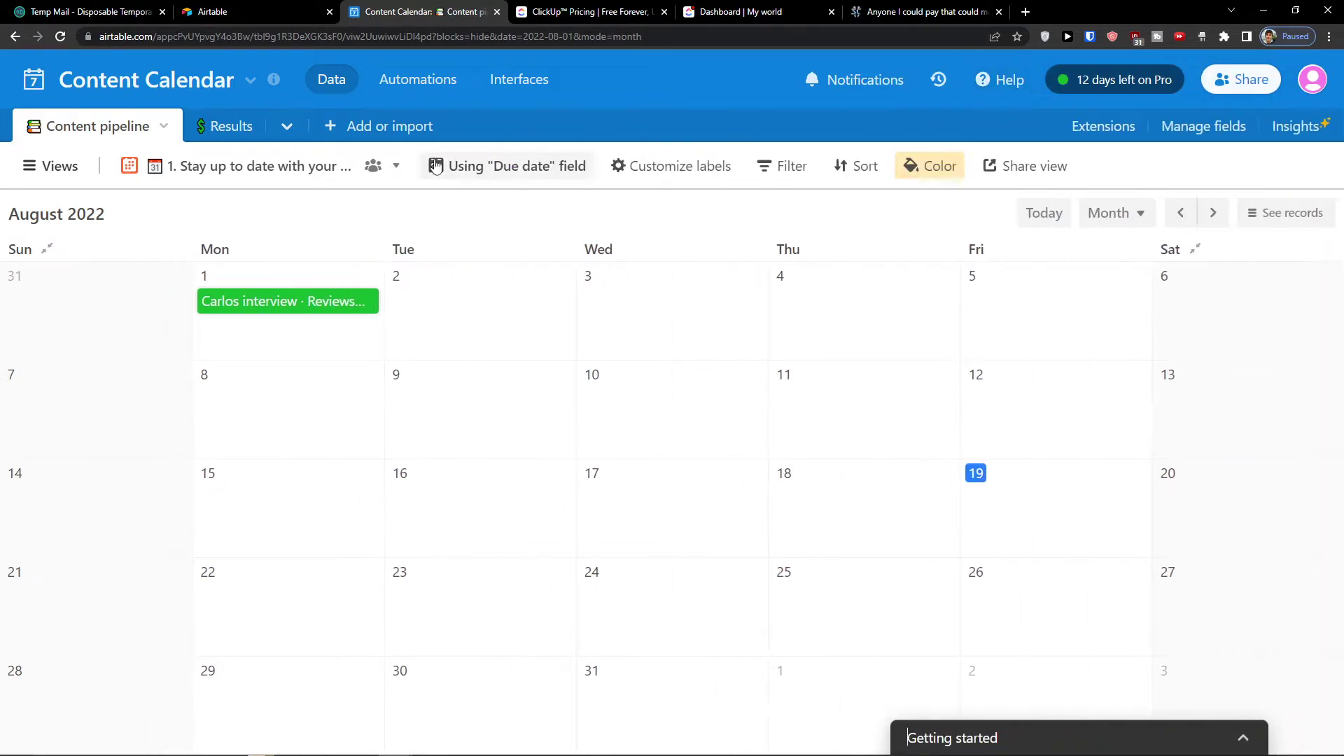
Step: Switch to the '2. See all your content in one place' grid view and close the Views sidebar
{"action": "left_click", "coordinate": [60, 170]}
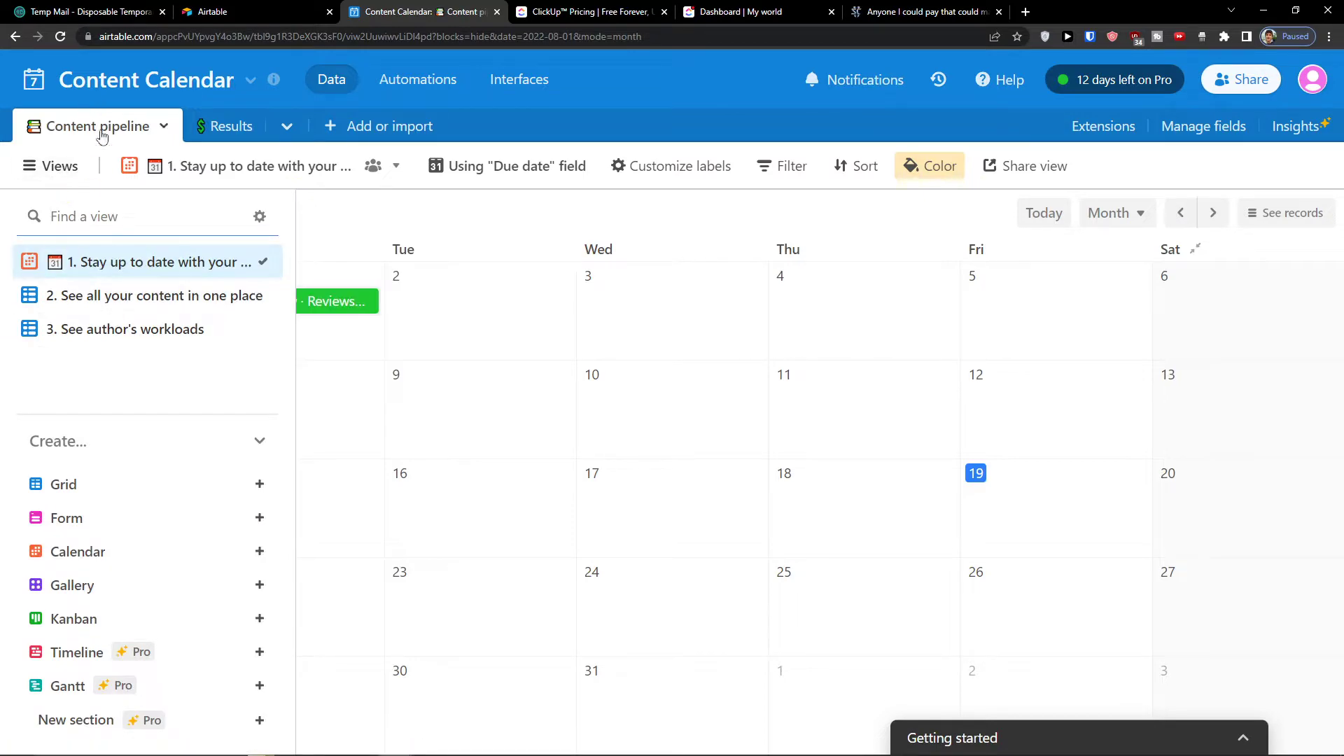
{"action": "left_click", "coordinate": [110, 295]}
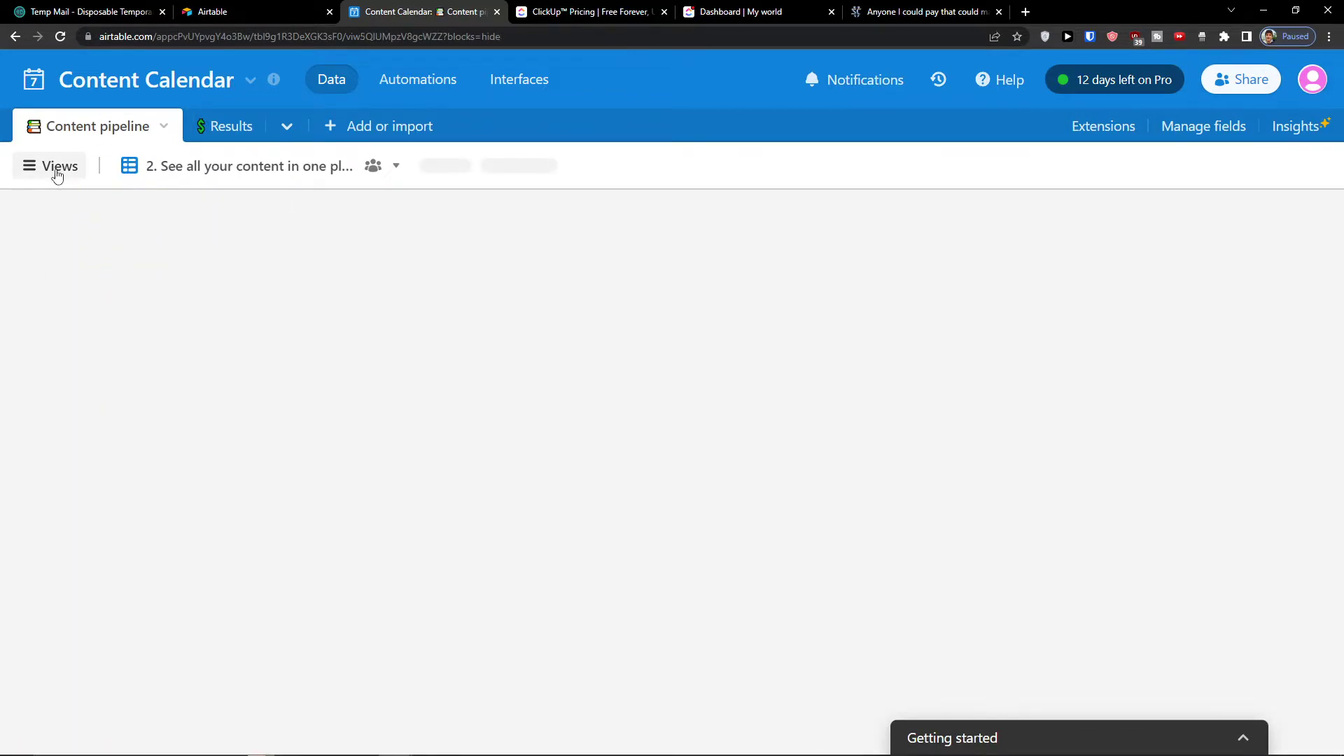
{"action": "scroll", "coordinate": [310, 256], "scroll_direction": "down", "scroll_amount": 3}
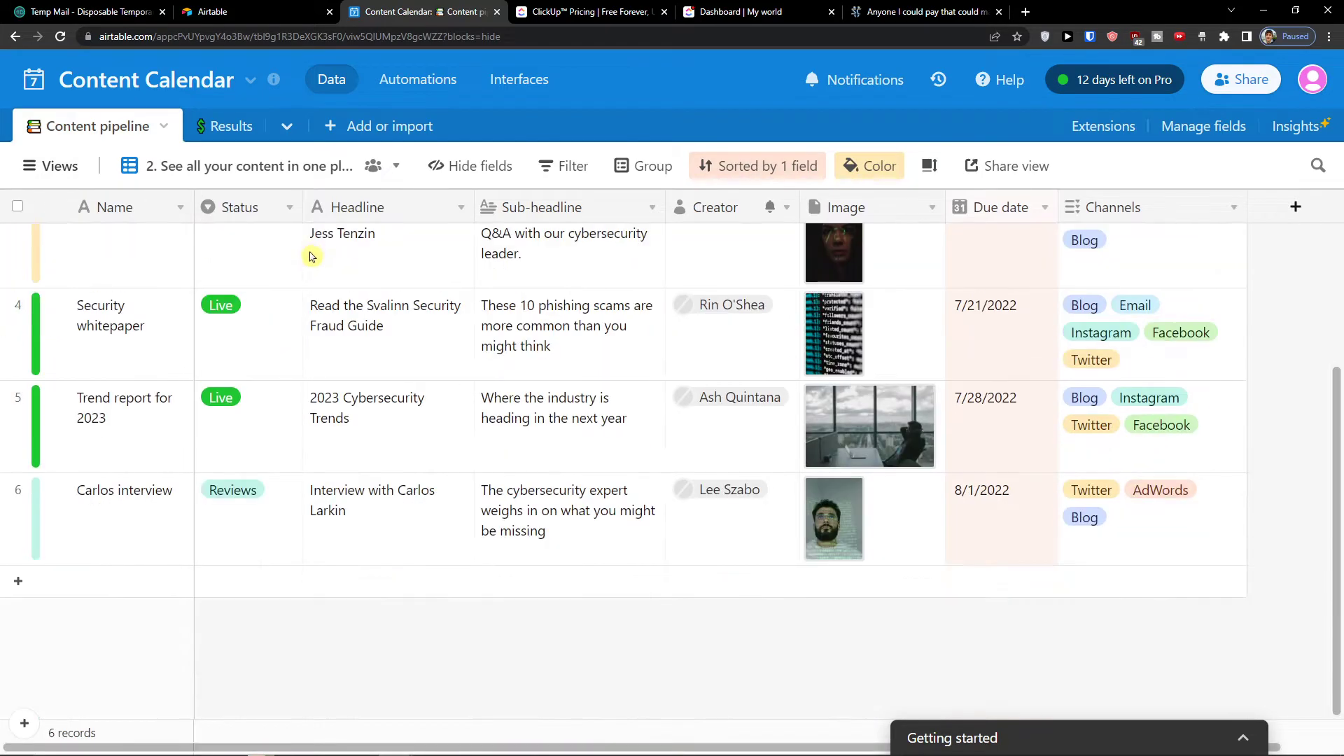
{"action": "scroll", "coordinate": [313, 261], "scroll_direction": "up", "scroll_amount": 3}
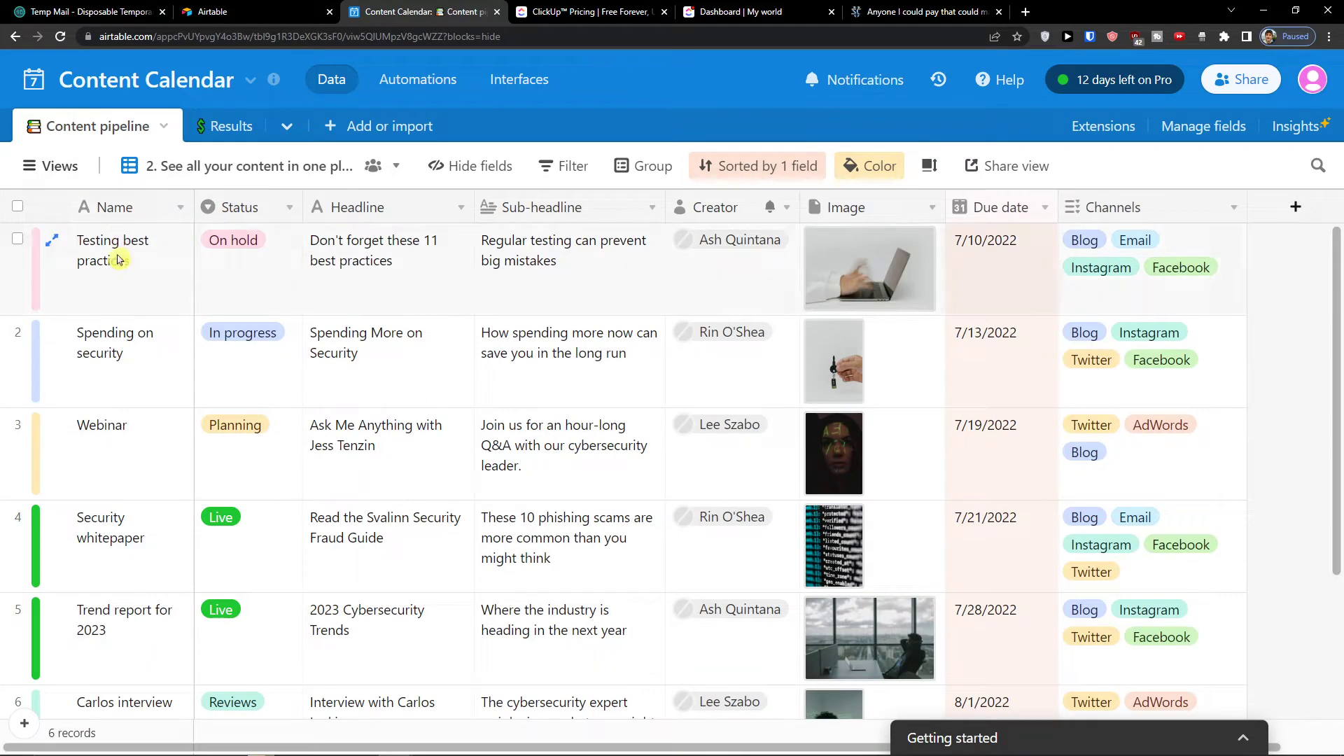
{"action": "left_click", "coordinate": [56, 167]}
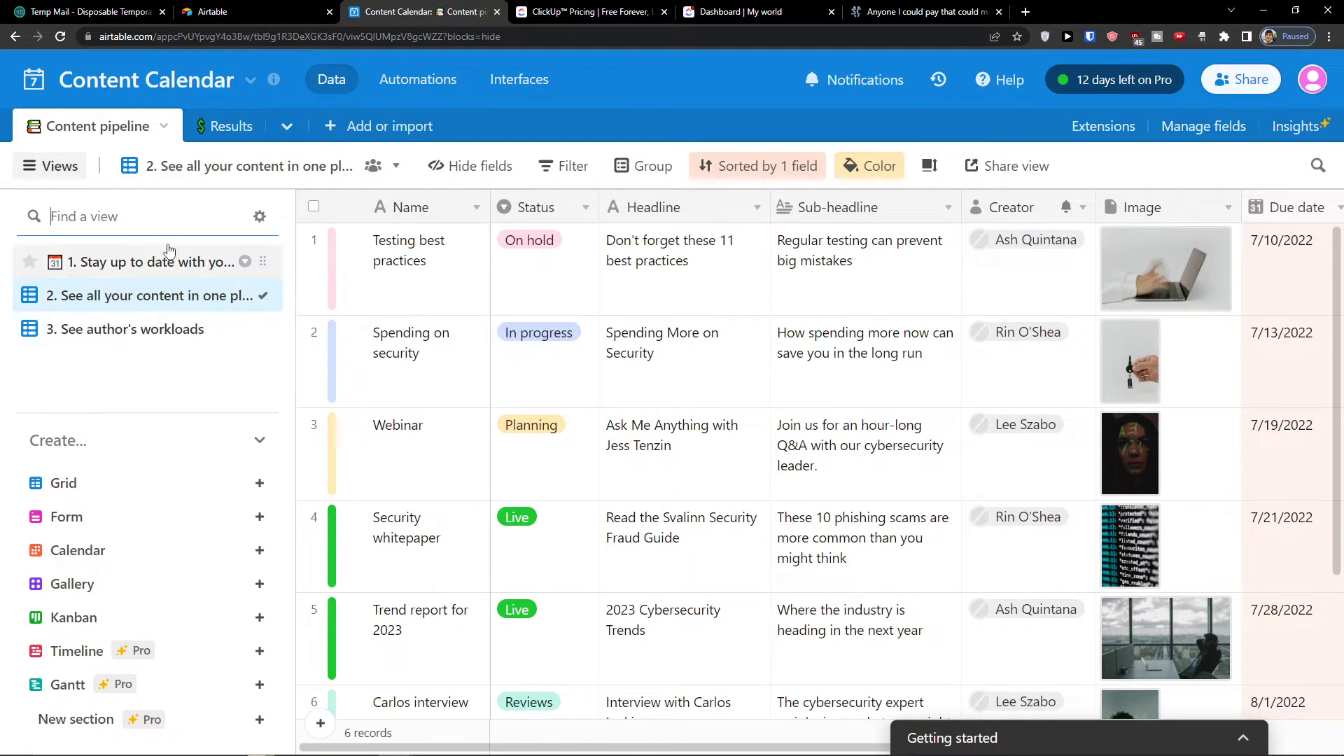
{"action": "left_click", "coordinate": [70, 170]}
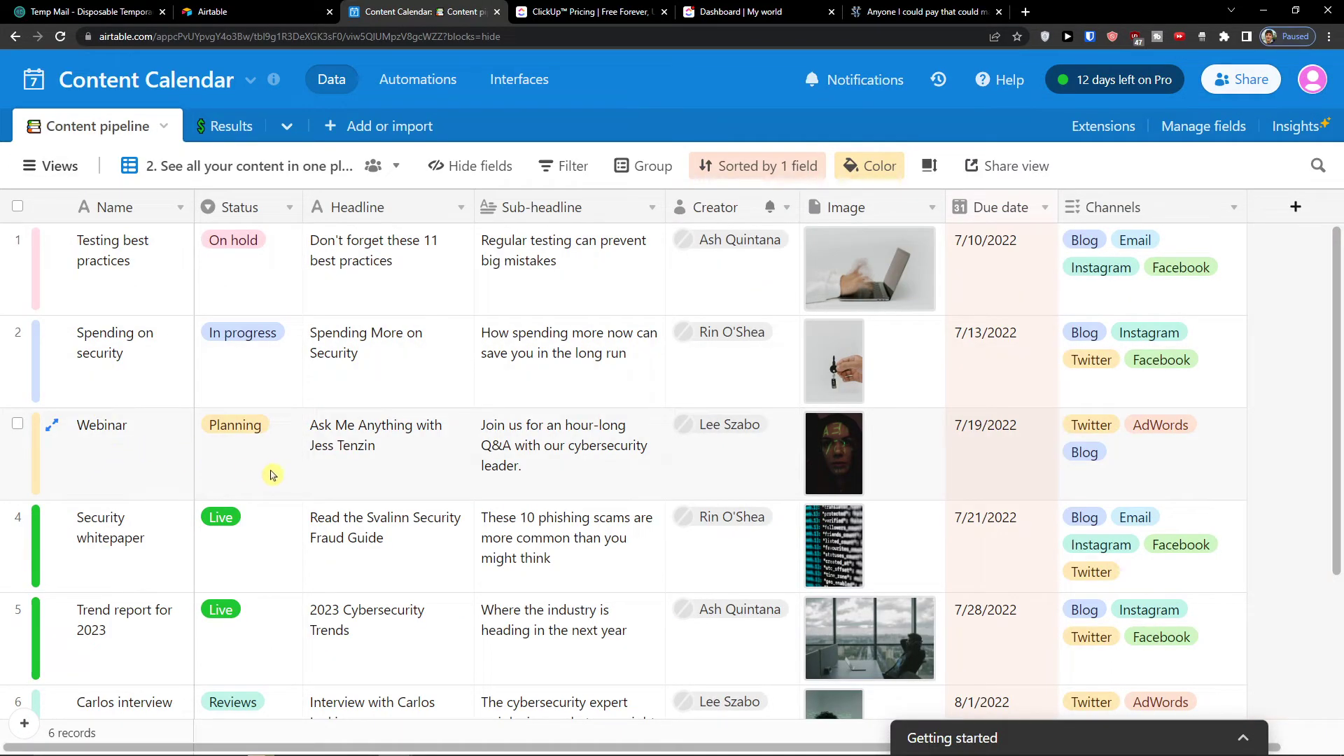
{"action": "left_click", "coordinate": [271, 449]}
{"action": "left_click", "coordinate": [242, 432]}
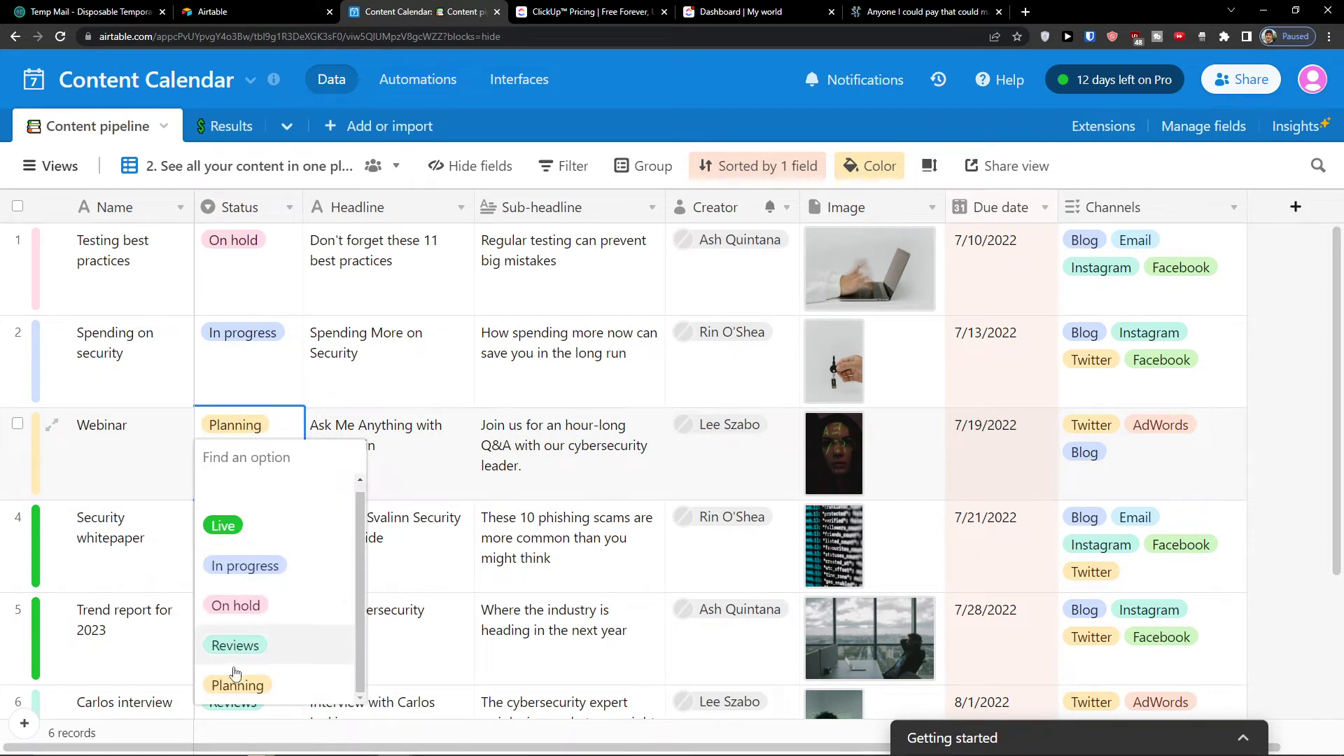
{"action": "left_click", "coordinate": [350, 406]}
{"action": "double_click", "coordinate": [382, 450]}
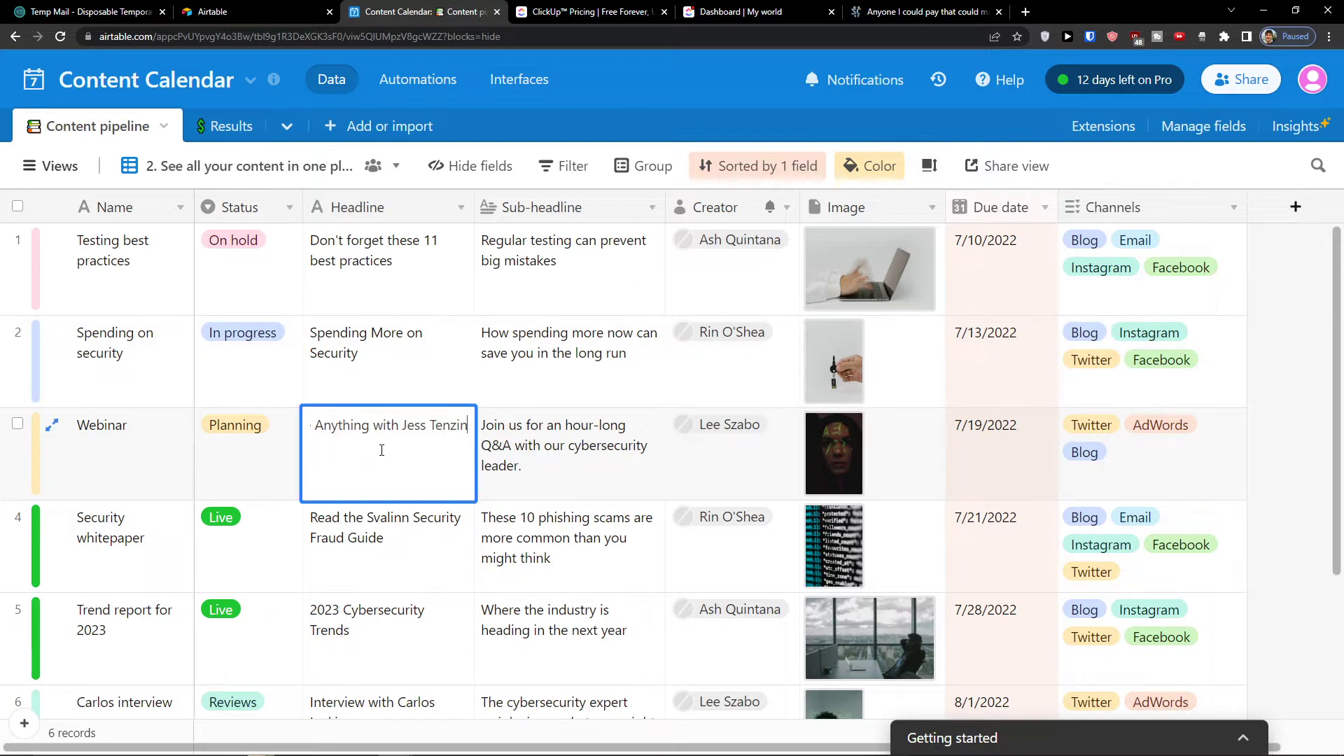
{"action": "left_click", "coordinate": [537, 469]}
{"action": "key", "text": "Return"}
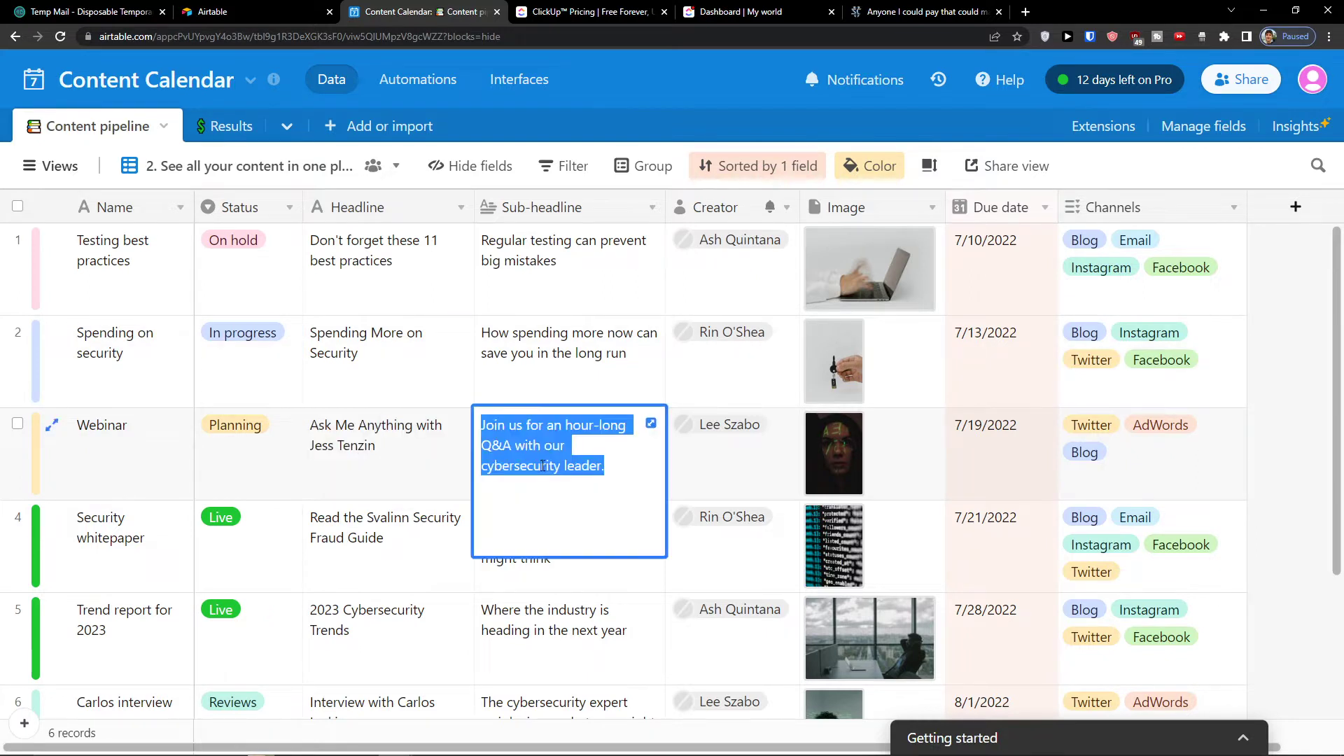
{"action": "left_click", "coordinate": [732, 476]}
{"action": "left_click", "coordinate": [1050, 459]}
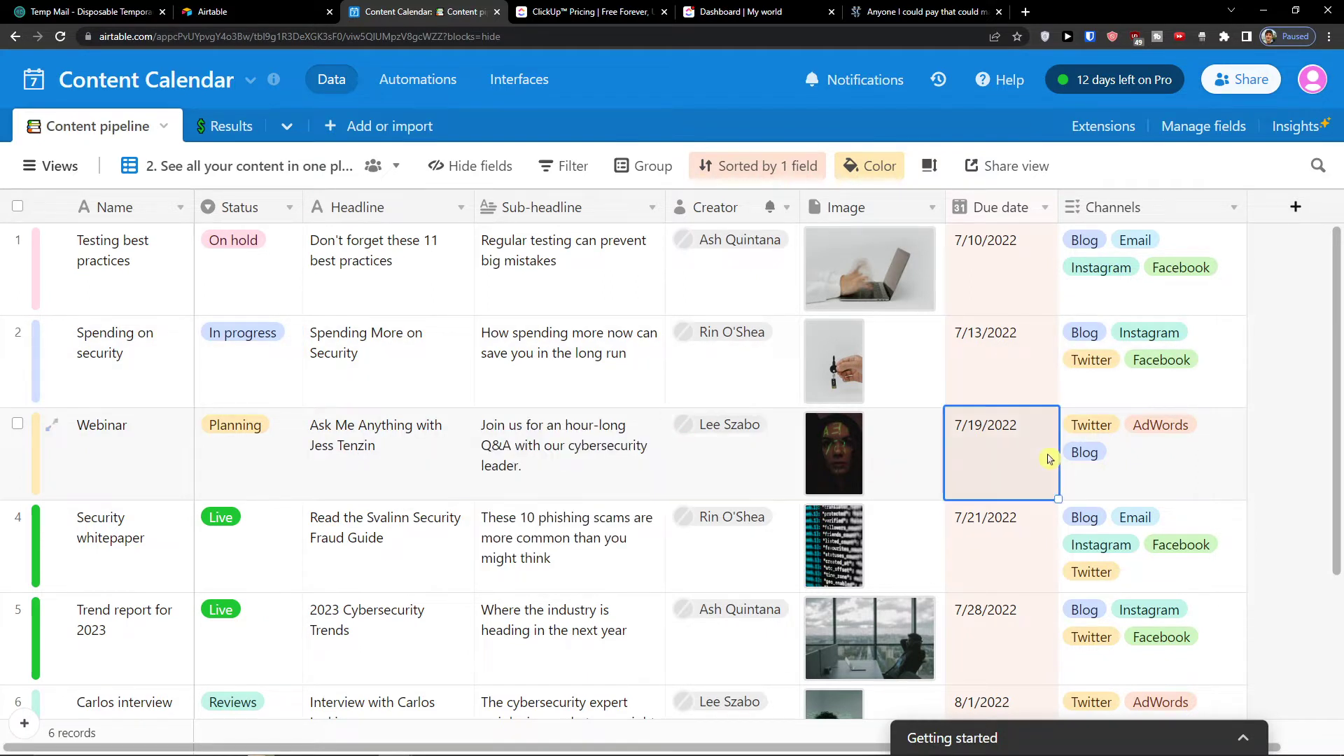
{"action": "left_click", "coordinate": [1090, 448]}
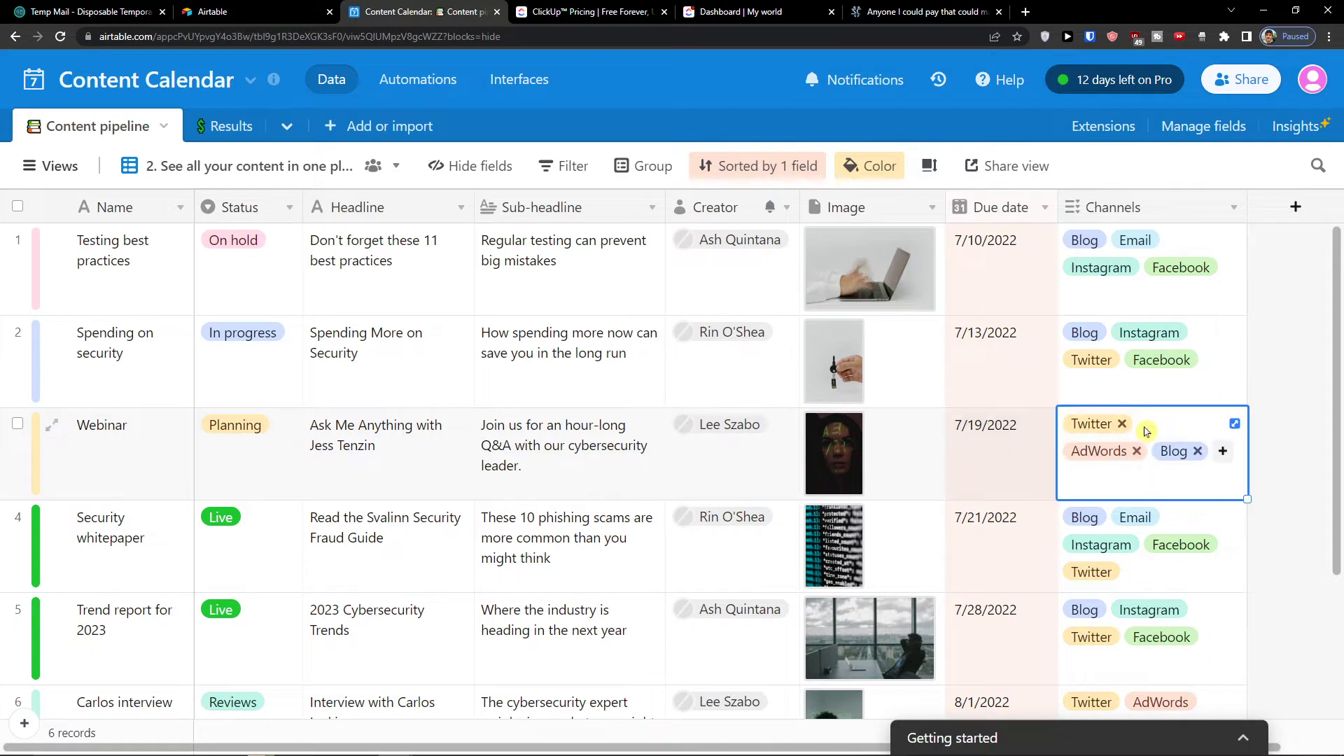
{"action": "left_click", "coordinate": [1223, 451]}
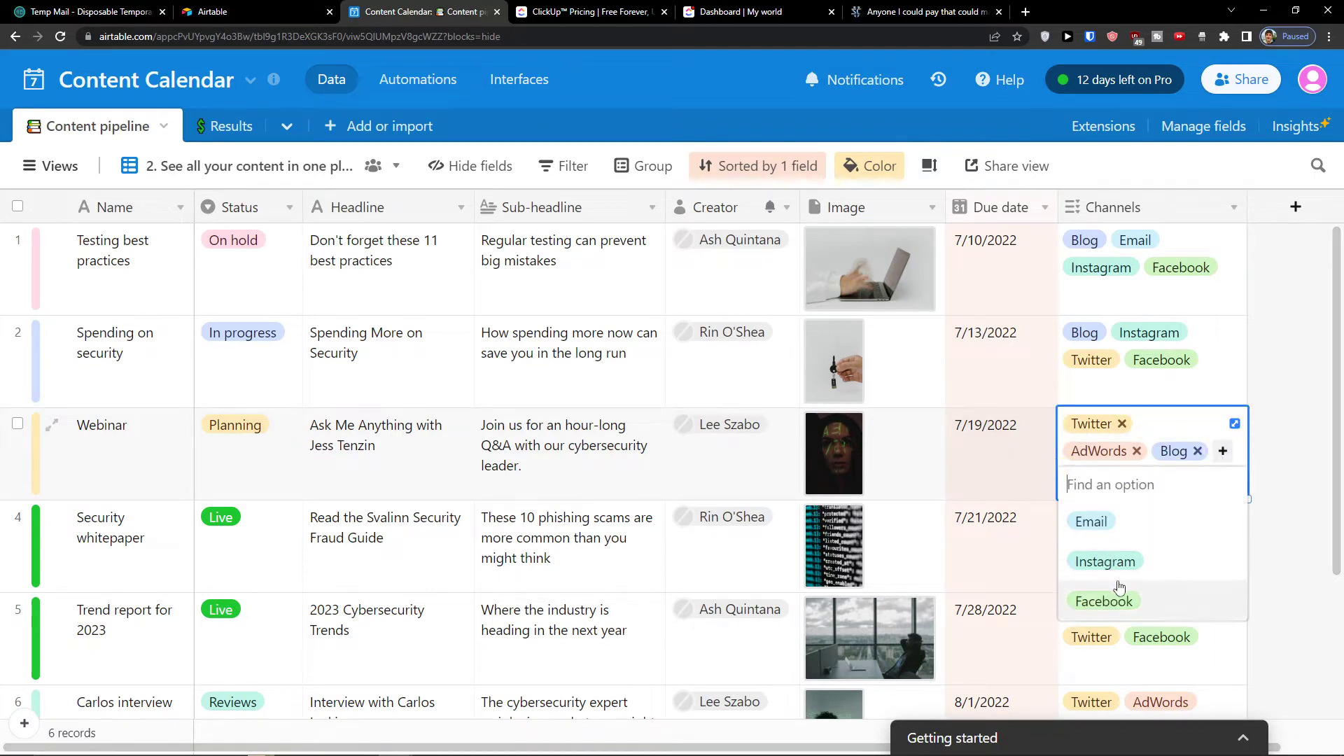
{"action": "left_click", "coordinate": [1252, 419]}
{"action": "scroll", "coordinate": [1121, 406], "scroll_direction": "down", "scroll_amount": 3}
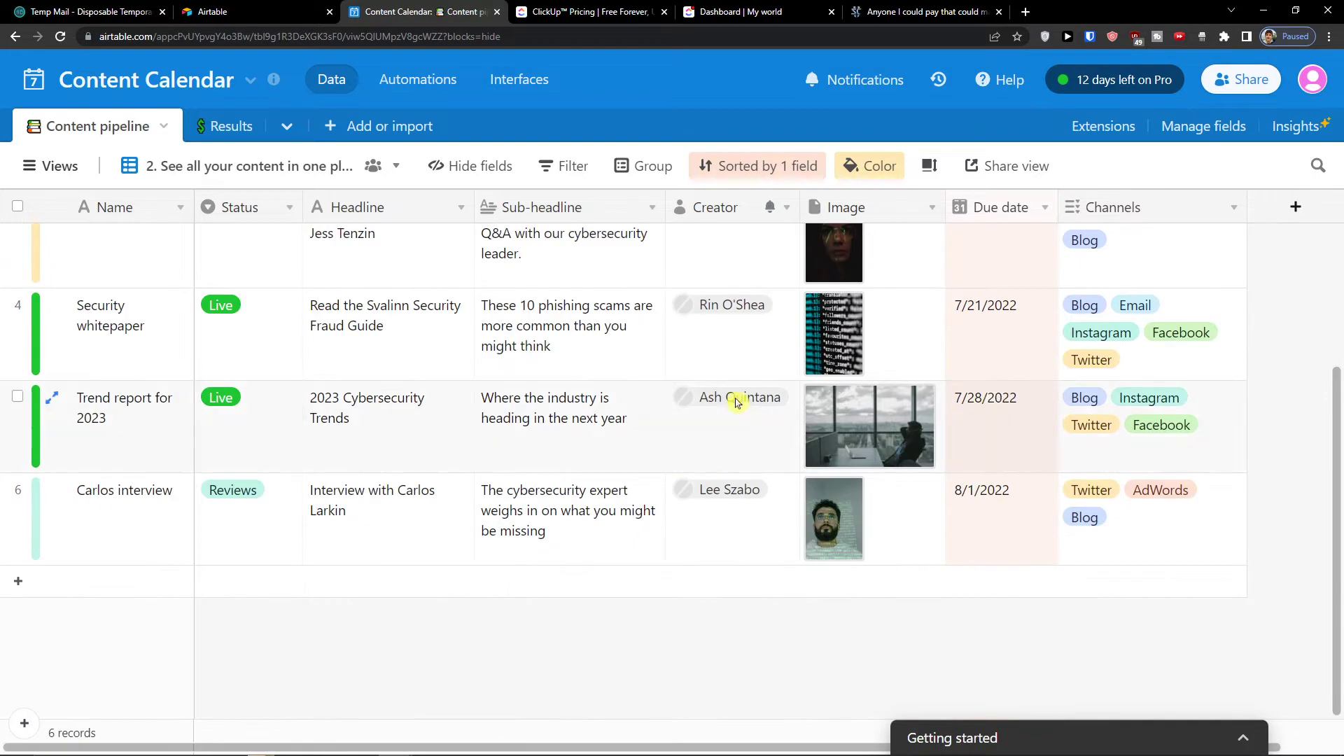
{"action": "scroll", "coordinate": [736, 399], "scroll_direction": "up", "scroll_amount": 1}
{"action": "scroll", "coordinate": [700, 392], "scroll_direction": "down", "scroll_amount": 1}
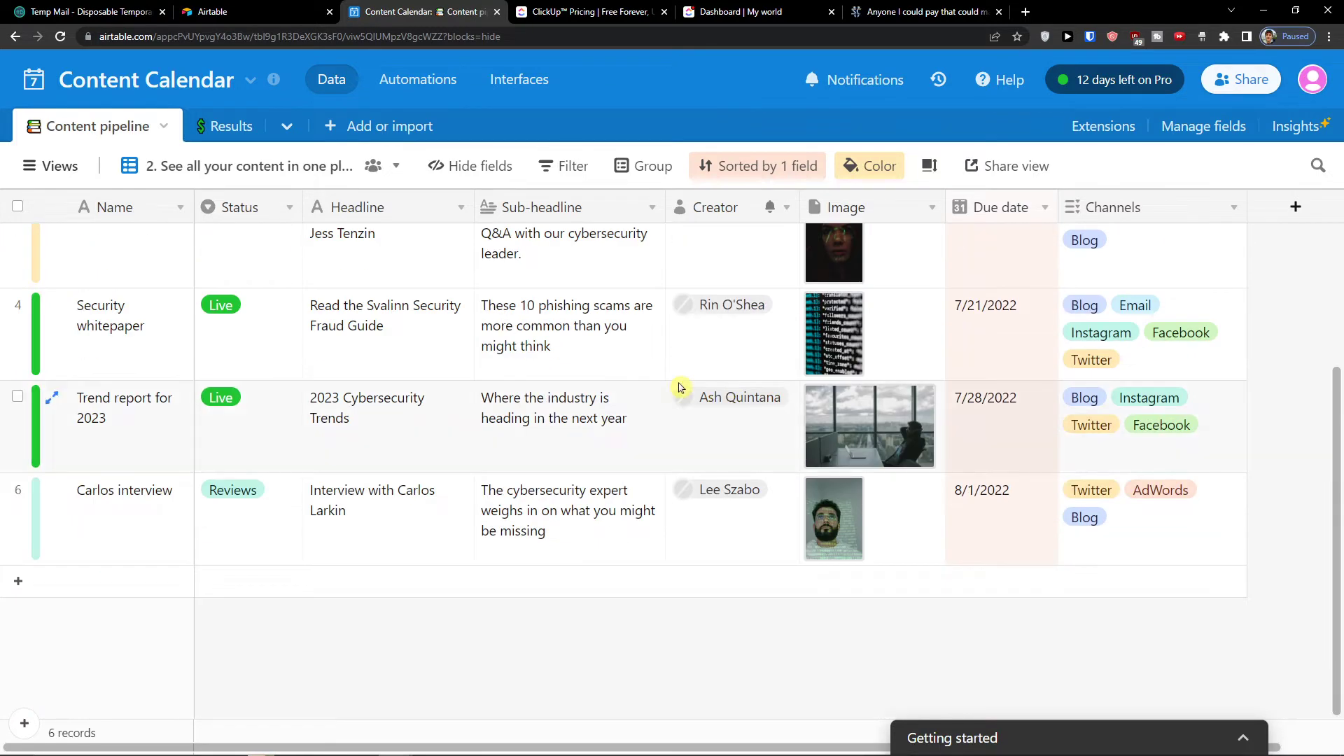
{"action": "left_click", "coordinate": [74, 582]}
Step: Name the new record 'Youtube video' and set its status to In progress
{"action": "scroll", "coordinate": [109, 448], "scroll_direction": "up", "scroll_amount": 3}
{"action": "scroll", "coordinate": [108, 449], "scroll_direction": "down", "scroll_amount": 4}
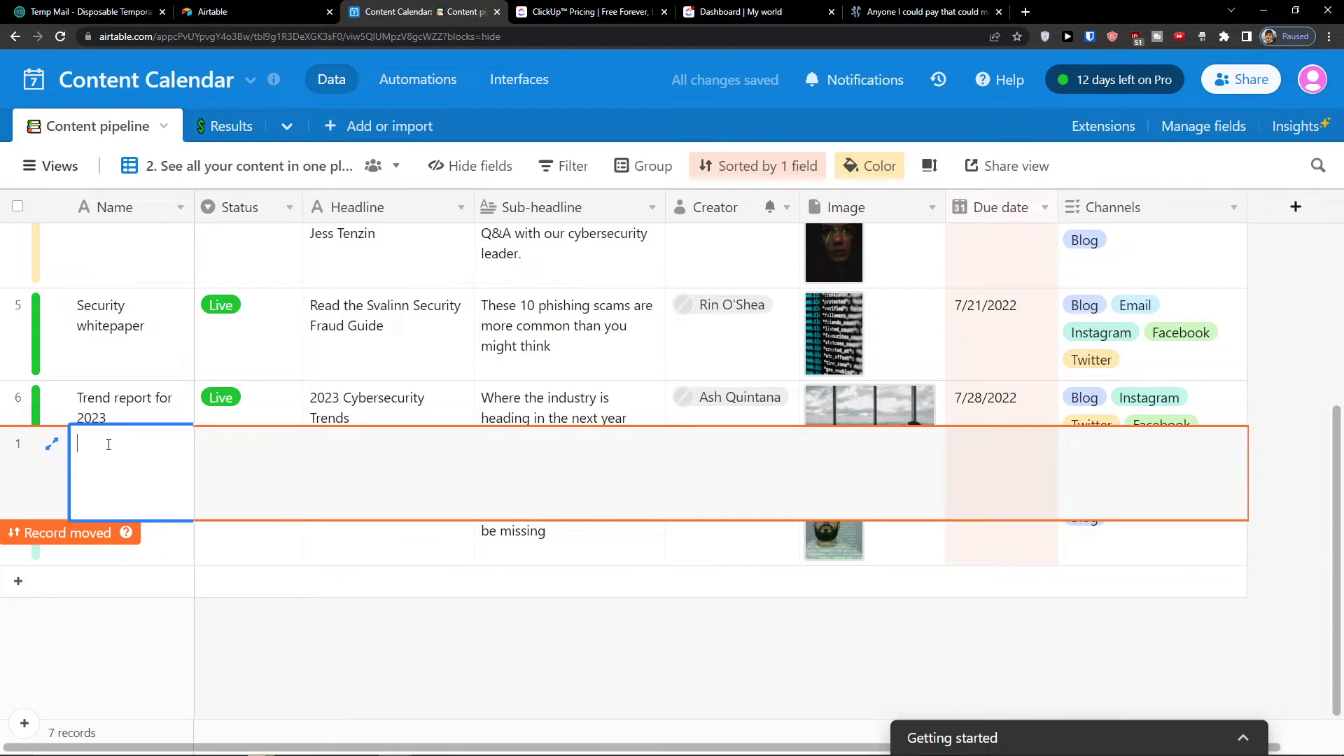
{"action": "type", "text": "Youtube video"}
{"action": "key", "text": "Return"}
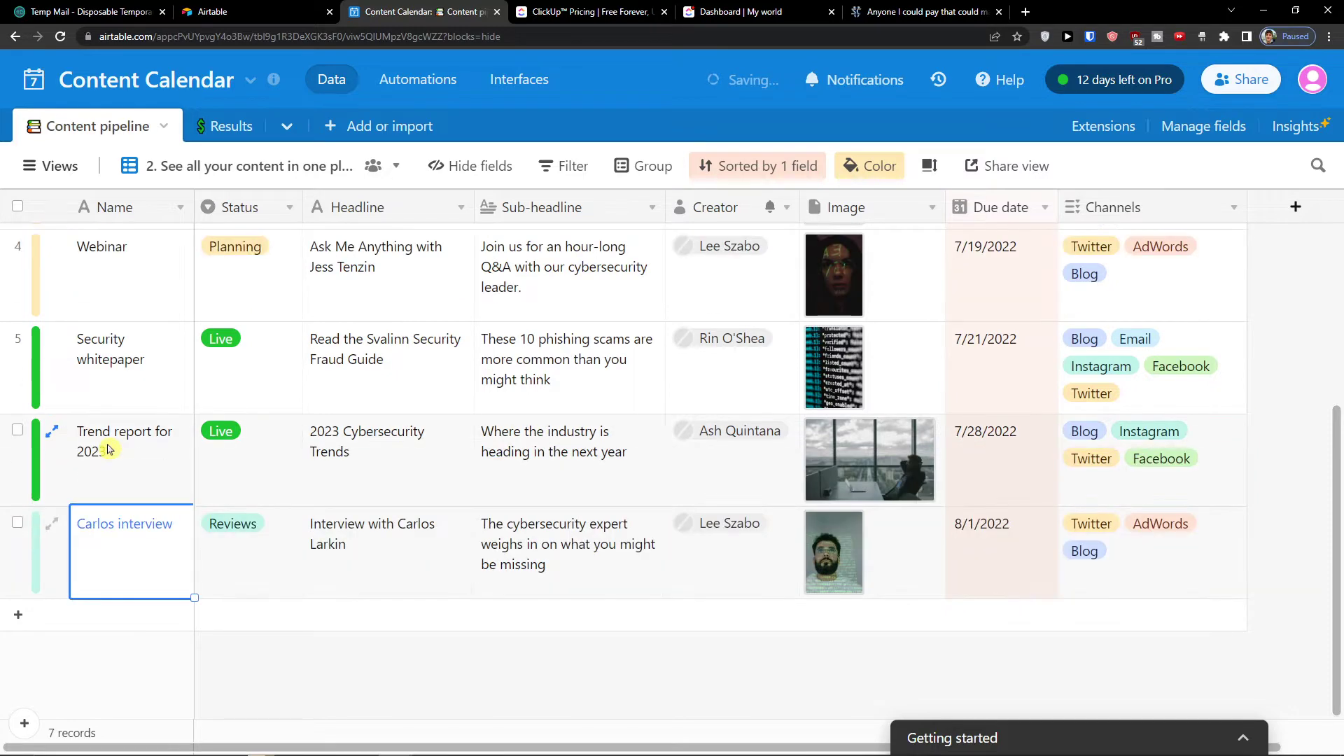
{"action": "scroll", "coordinate": [117, 474], "scroll_direction": "up", "scroll_amount": 4}
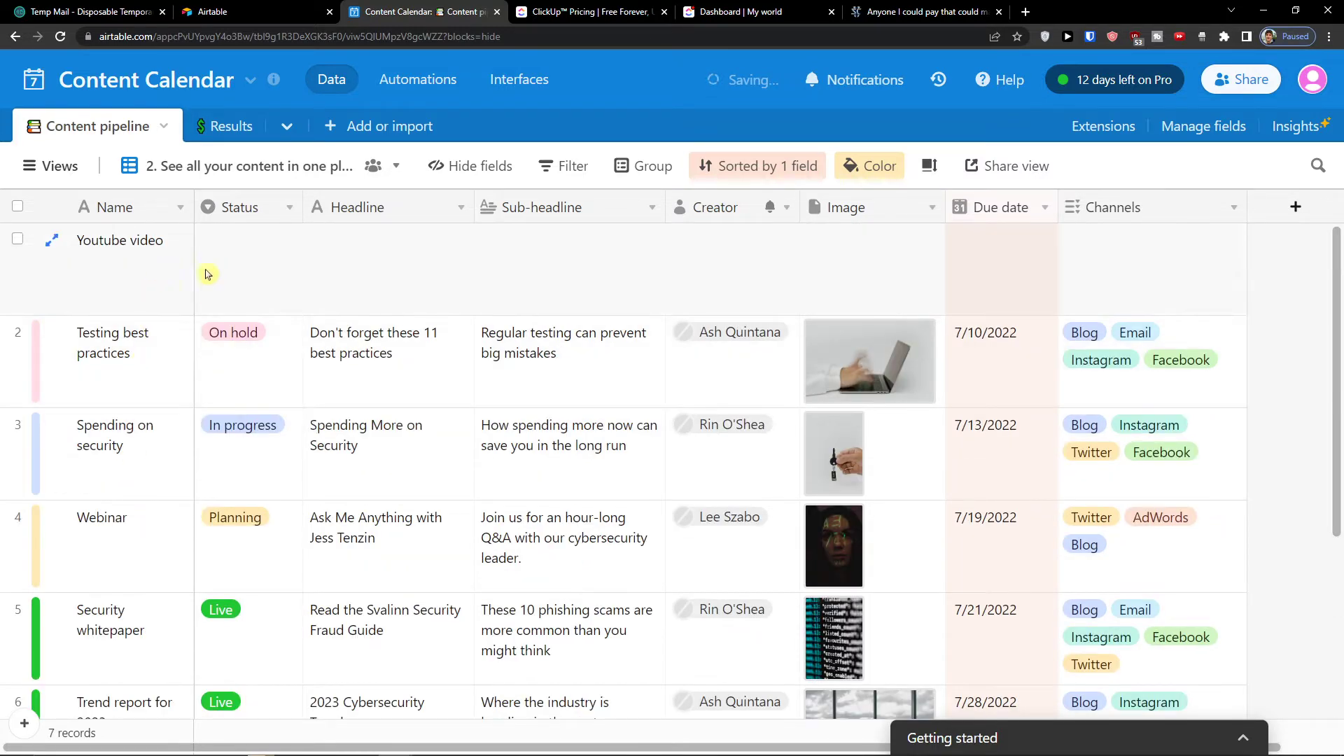
{"action": "left_click", "coordinate": [240, 277]}
{"action": "left_click", "coordinate": [246, 275]}
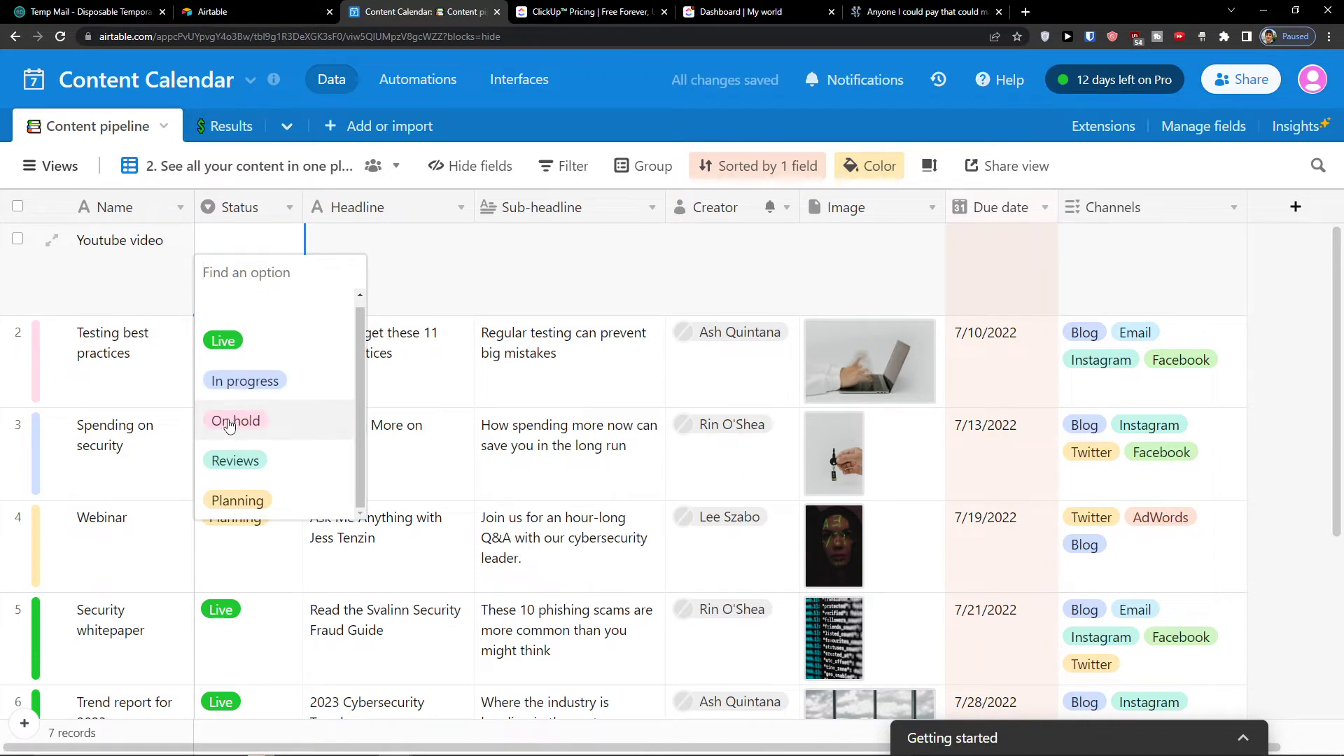
{"action": "left_click", "coordinate": [227, 395]}
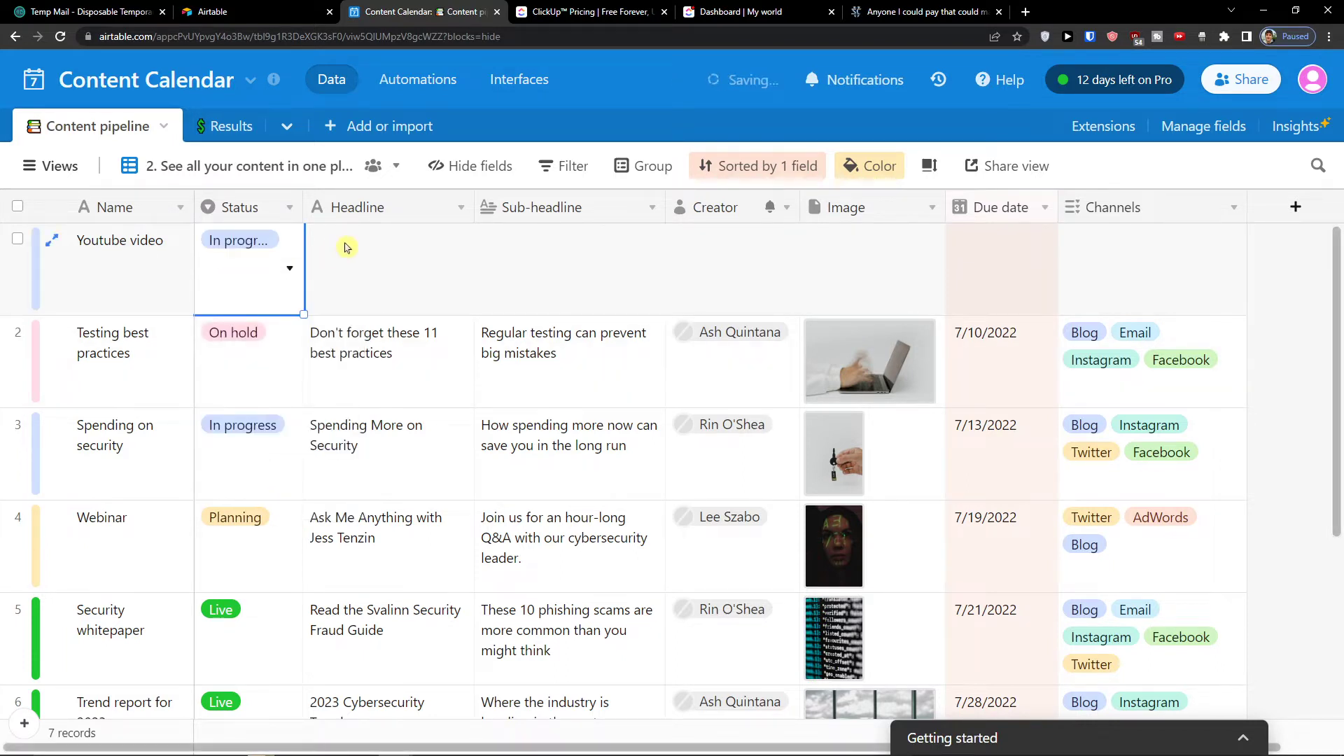
Step: Enter the headline 'How To Use Airtable For FREE' and a sub-headline
{"action": "left_click", "coordinate": [350, 254]}
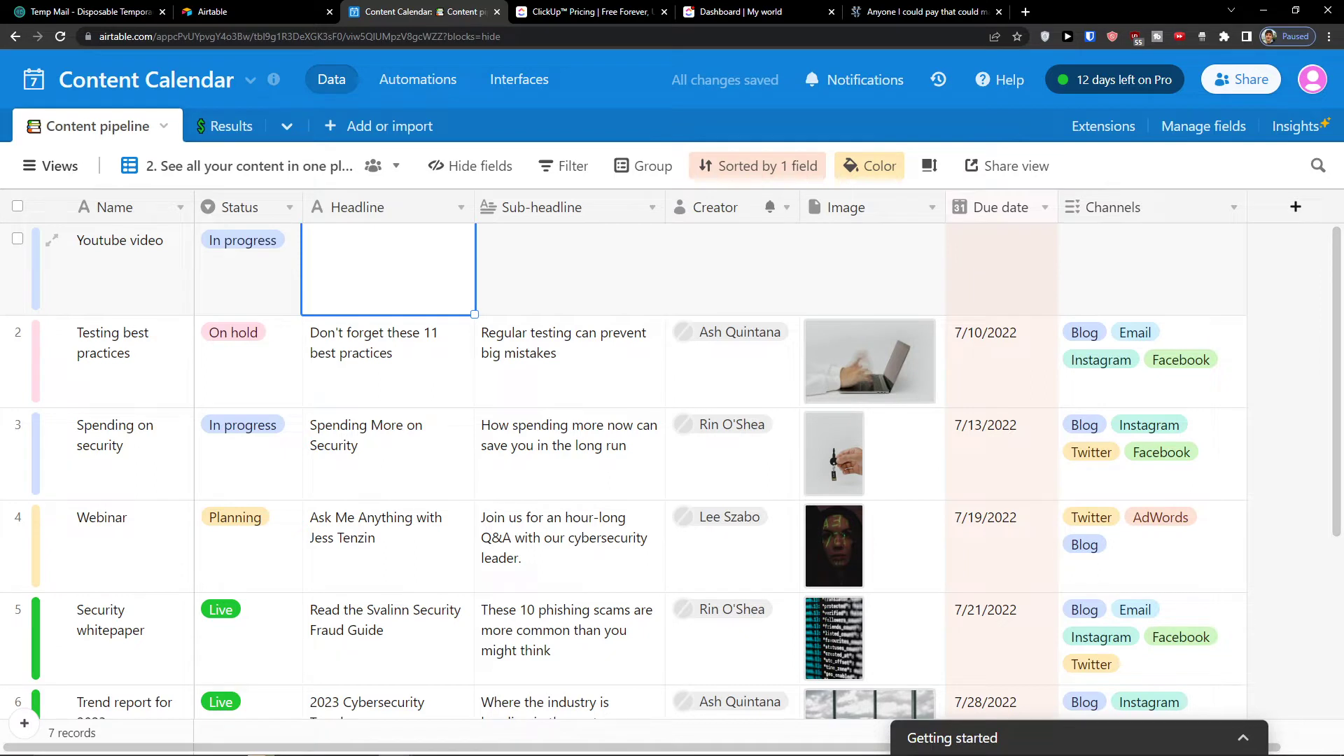
{"action": "left_click", "coordinate": [334, 258]}
{"action": "type", "text": "How T"}
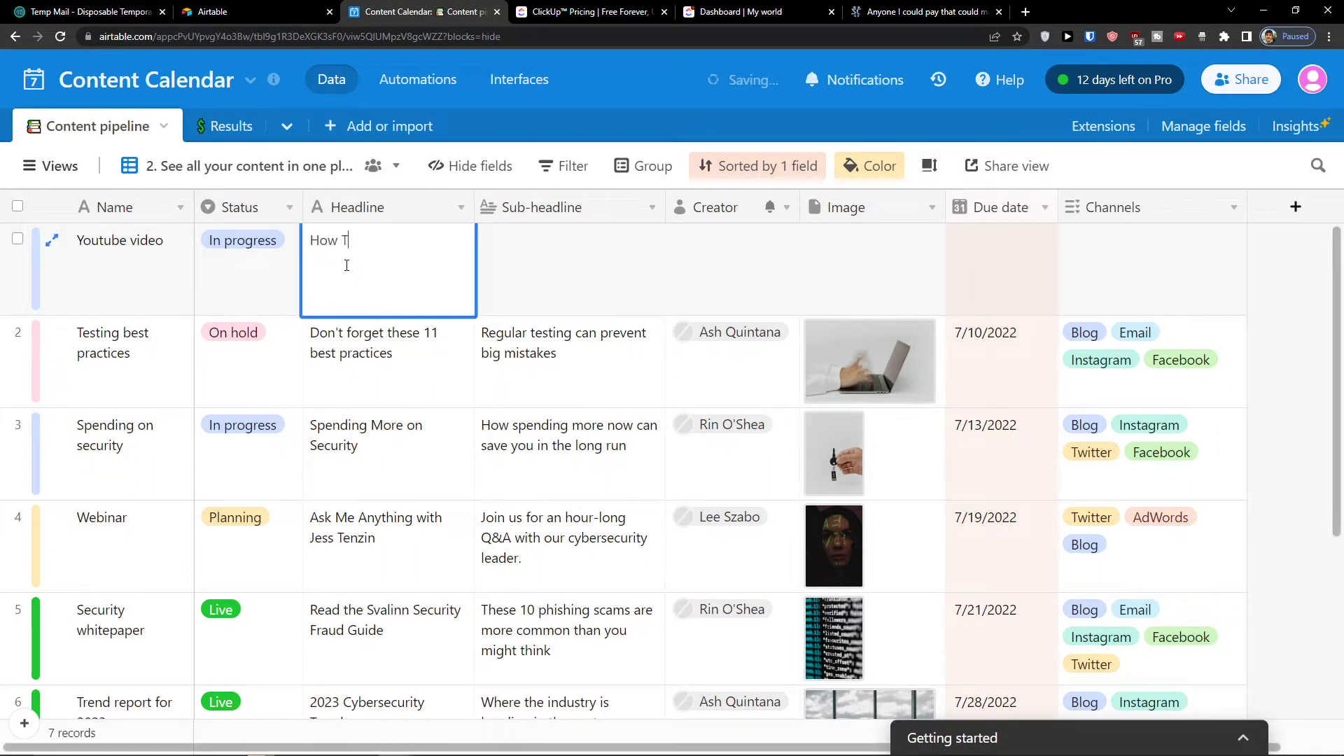
{"action": "type", "text": "o Use Airtable For FREE"}
{"action": "left_click", "coordinate": [501, 267]}
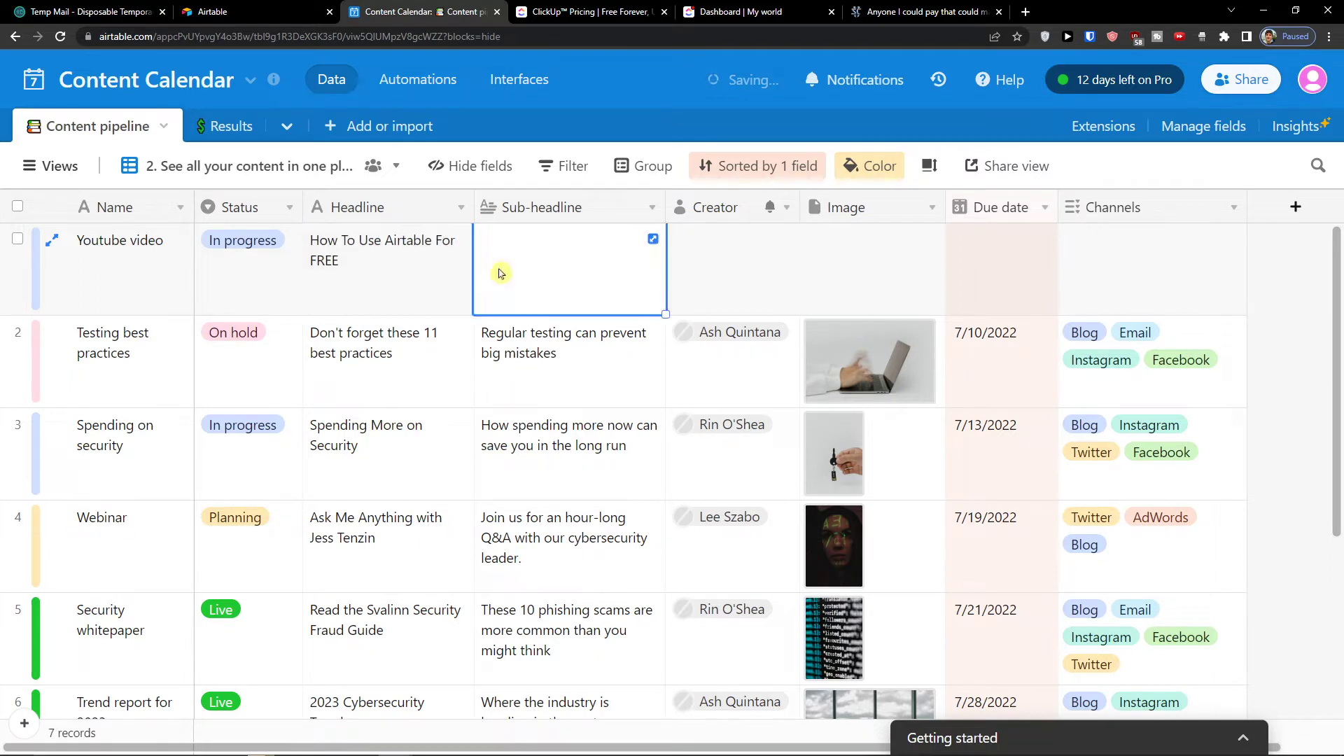
{"action": "left_click", "coordinate": [501, 269]}
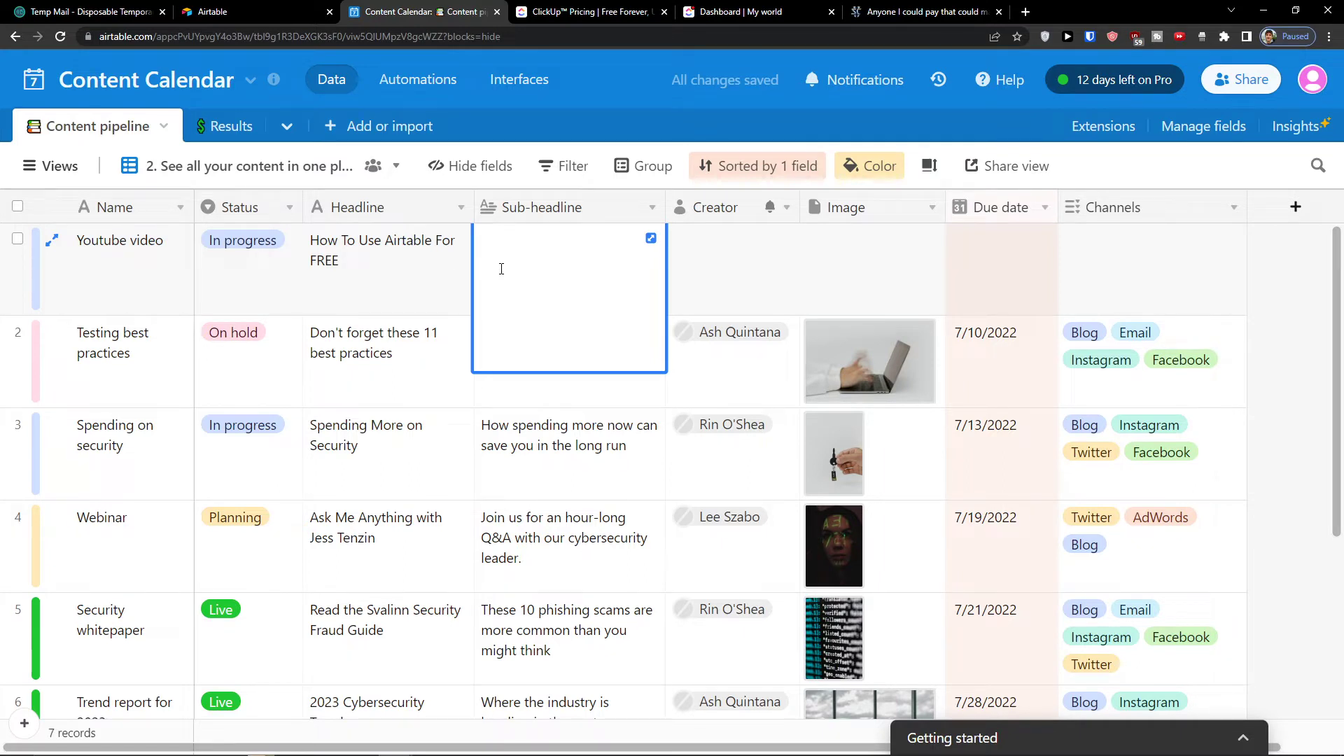
{"action": "type", "text": "A"}
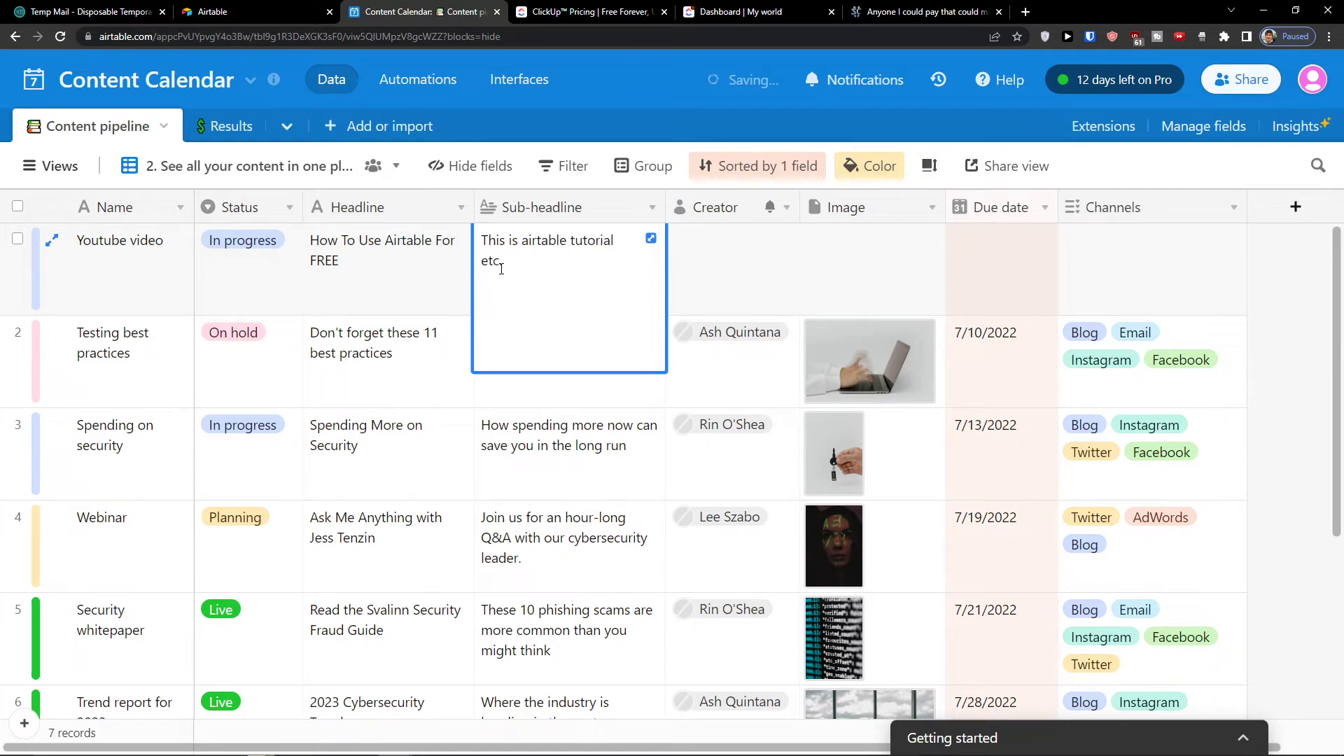
{"action": "left_click", "coordinate": [698, 243]}
Step: Assign a collaborator as creator and upload the stomach illustration as the image
{"action": "left_click", "coordinate": [783, 271]}
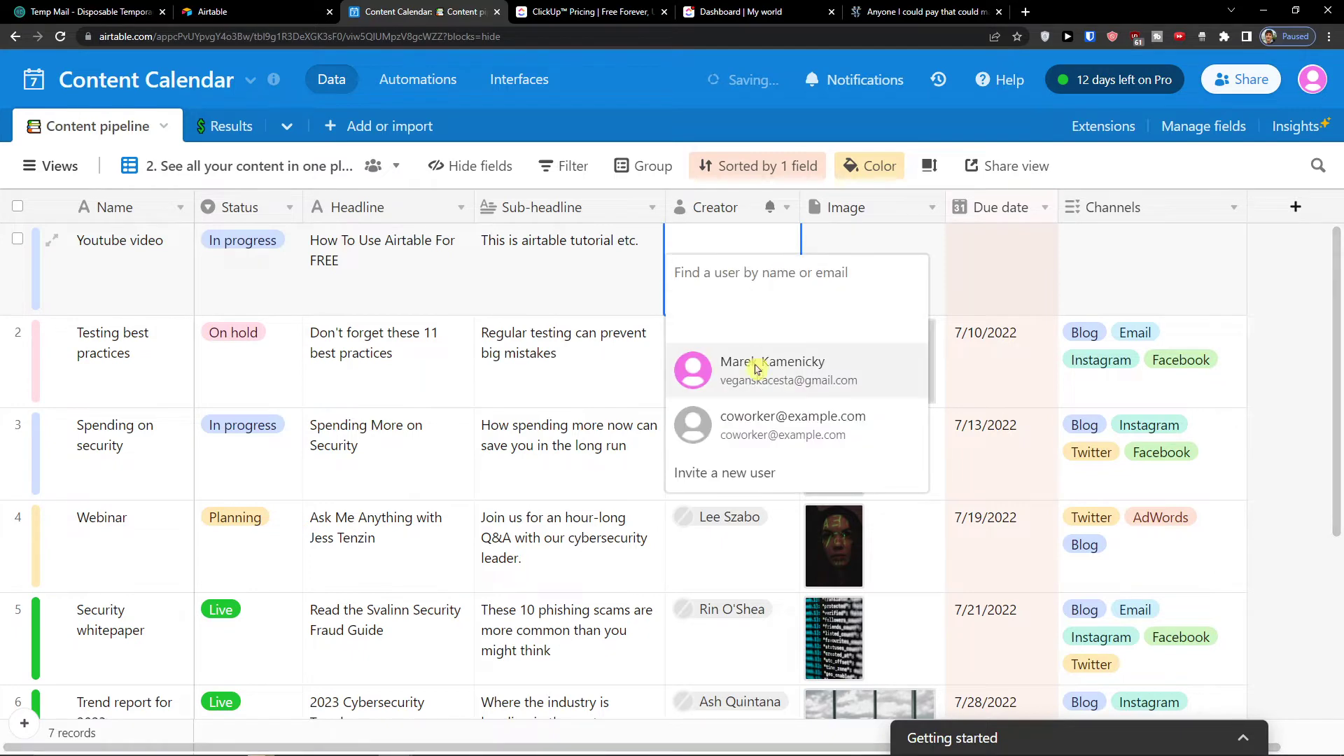
{"action": "left_click", "coordinate": [748, 366]}
{"action": "left_click", "coordinate": [931, 262]}
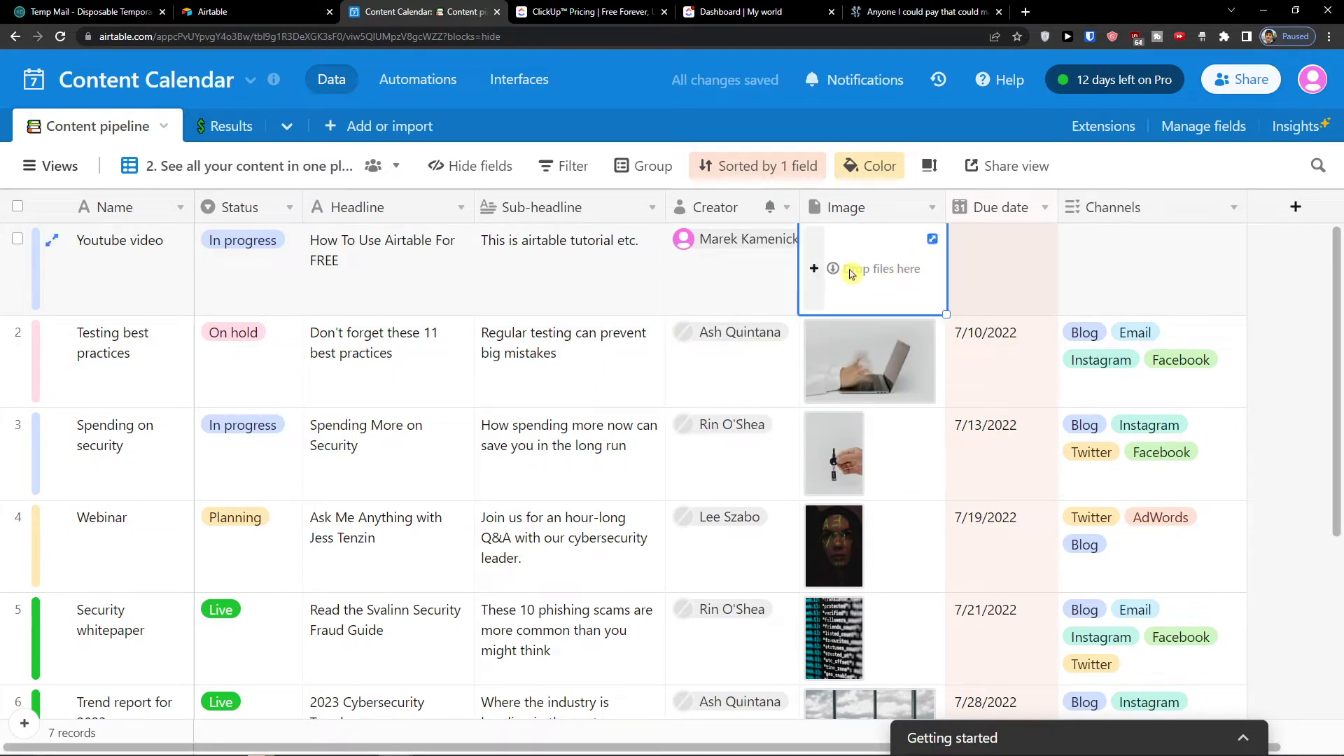
{"action": "left_click", "coordinate": [813, 269]}
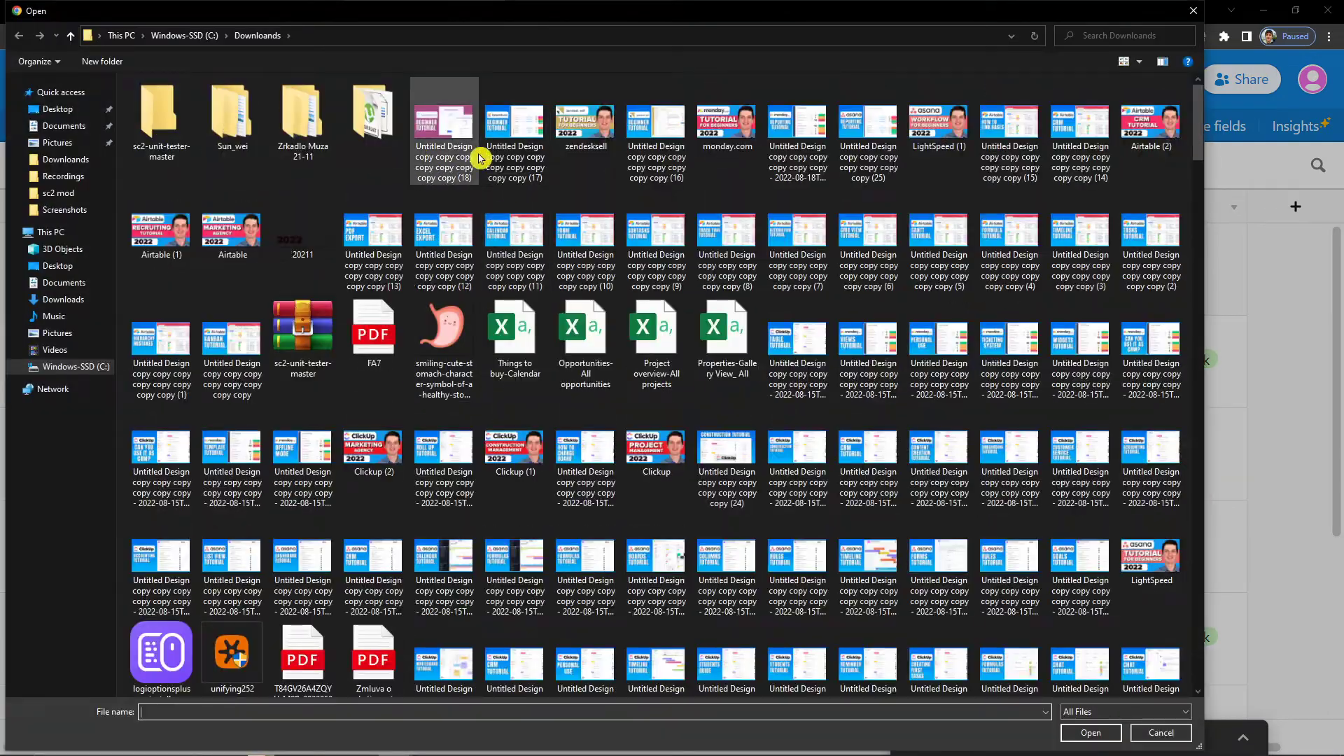
{"action": "double_click", "coordinate": [449, 340]}
{"action": "left_click", "coordinate": [1023, 612]}
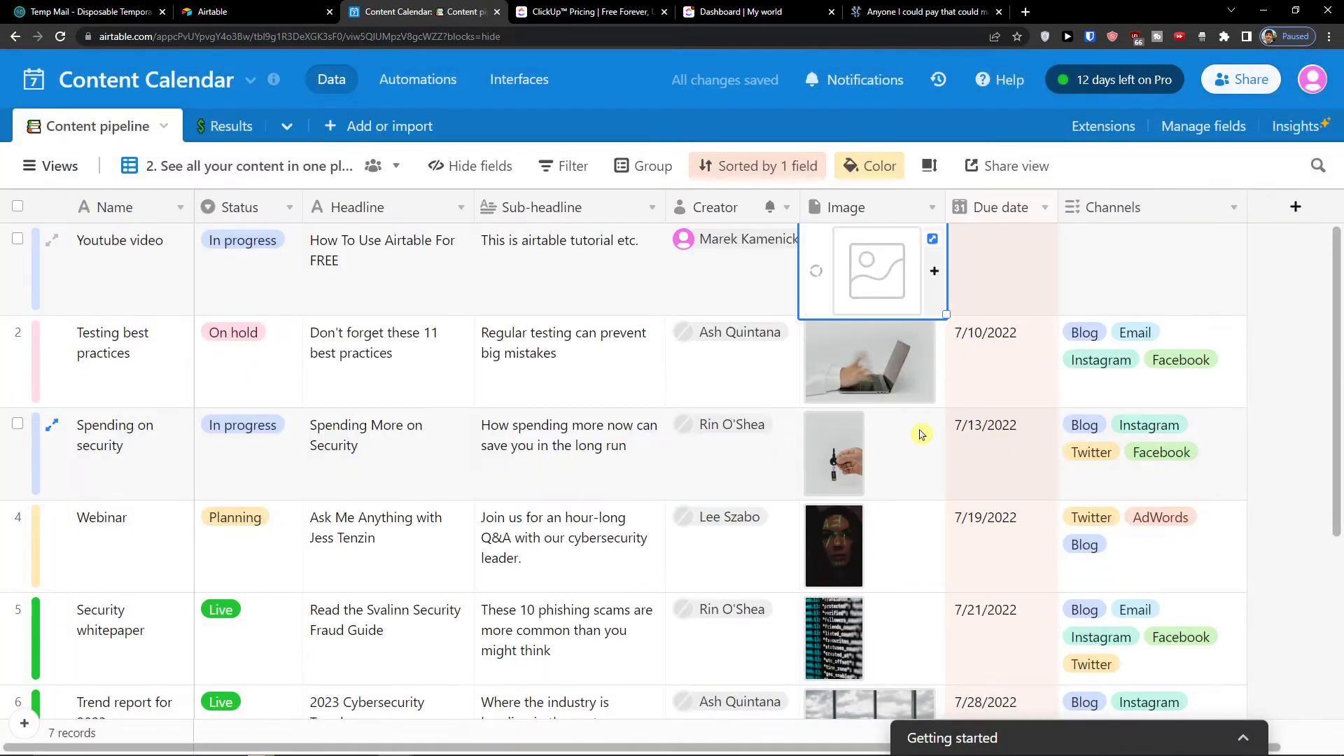
Step: Set the record's due date to August 27, 2022
{"action": "left_click", "coordinate": [994, 264]}
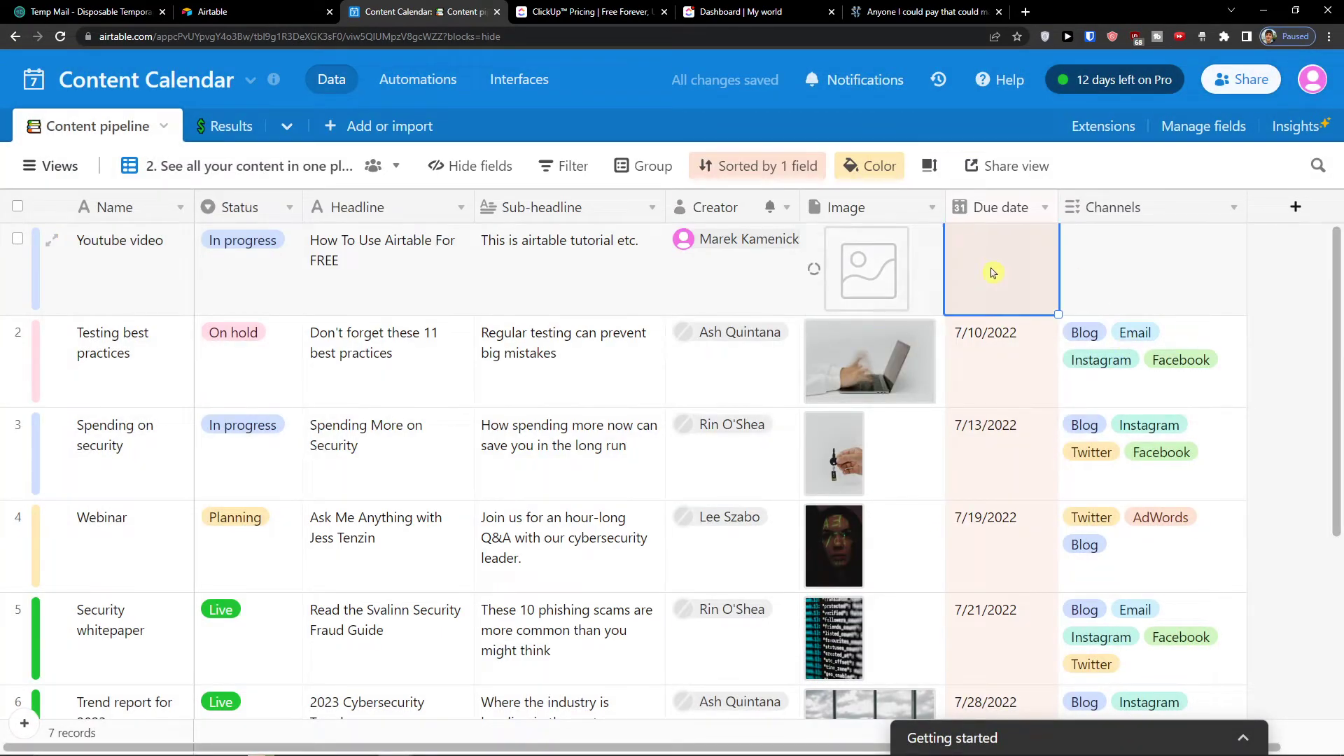
{"action": "left_click", "coordinate": [1012, 251]}
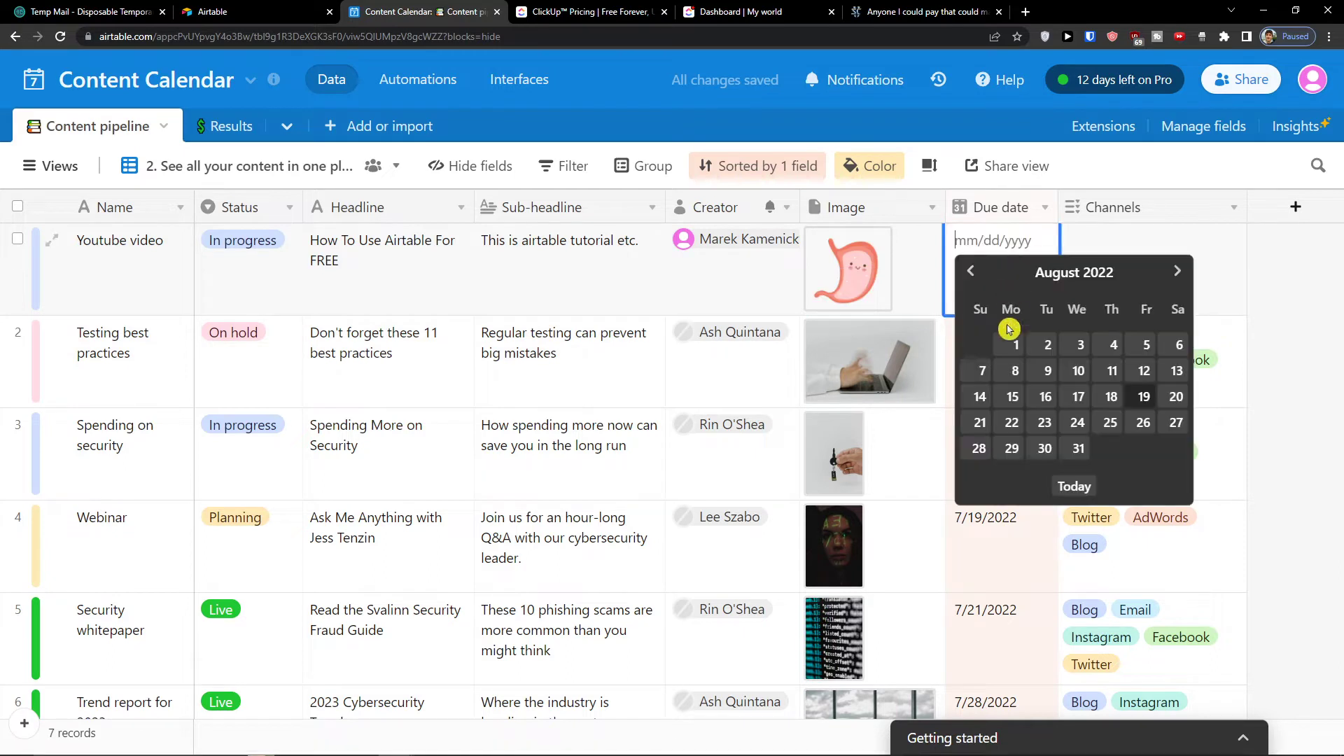
{"action": "left_click", "coordinate": [1182, 420]}
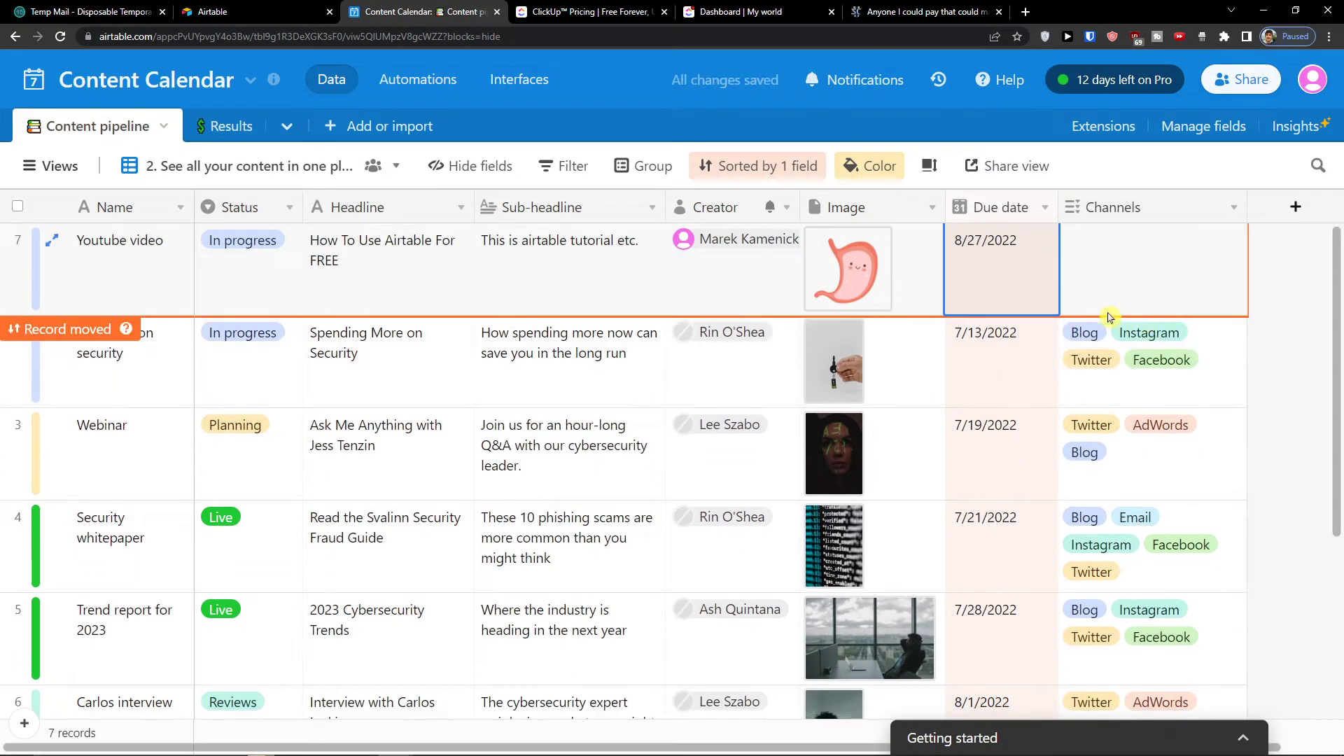
{"action": "left_click", "coordinate": [1114, 297]}
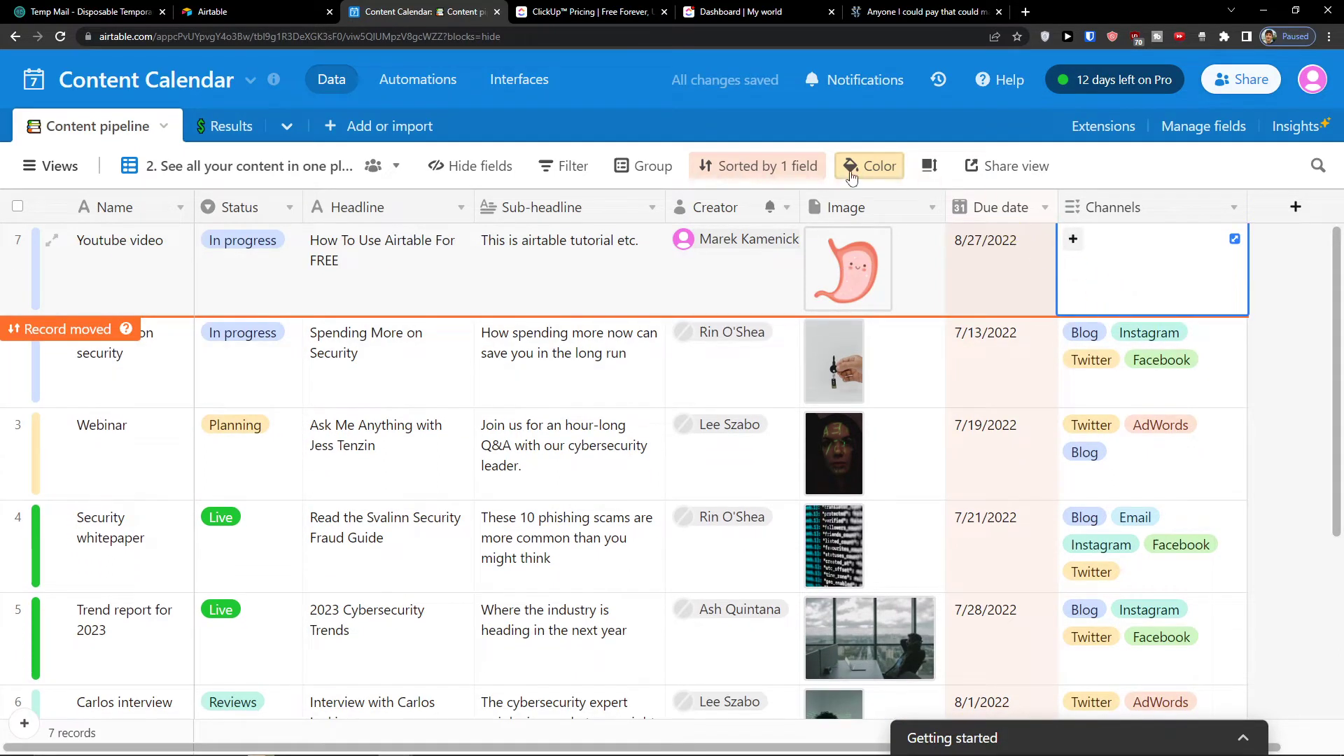
{"action": "left_click", "coordinate": [770, 166]}
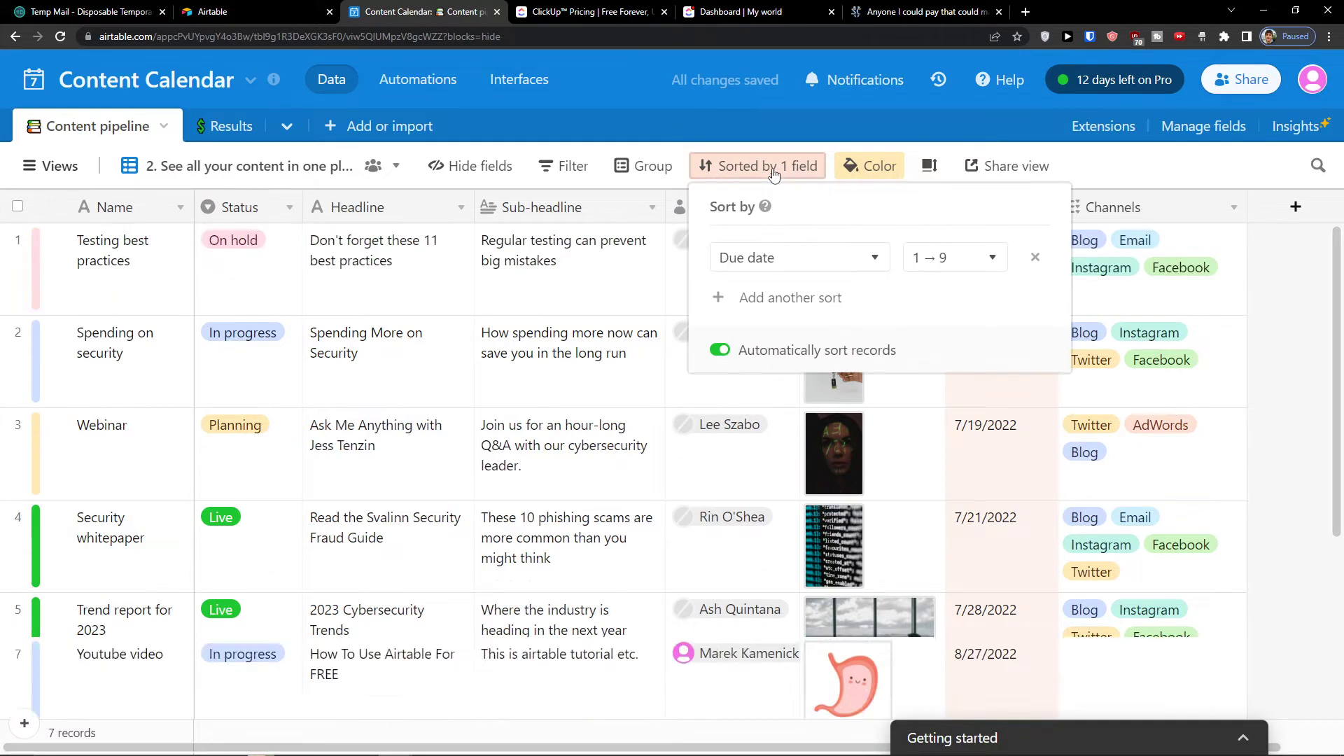
Step: Remove the Due date sort and check the Youtube video record's channel options
{"action": "left_click", "coordinate": [1035, 256]}
{"action": "left_click", "coordinate": [1026, 282]}
{"action": "scroll", "coordinate": [930, 299], "scroll_direction": "down", "scroll_amount": 4}
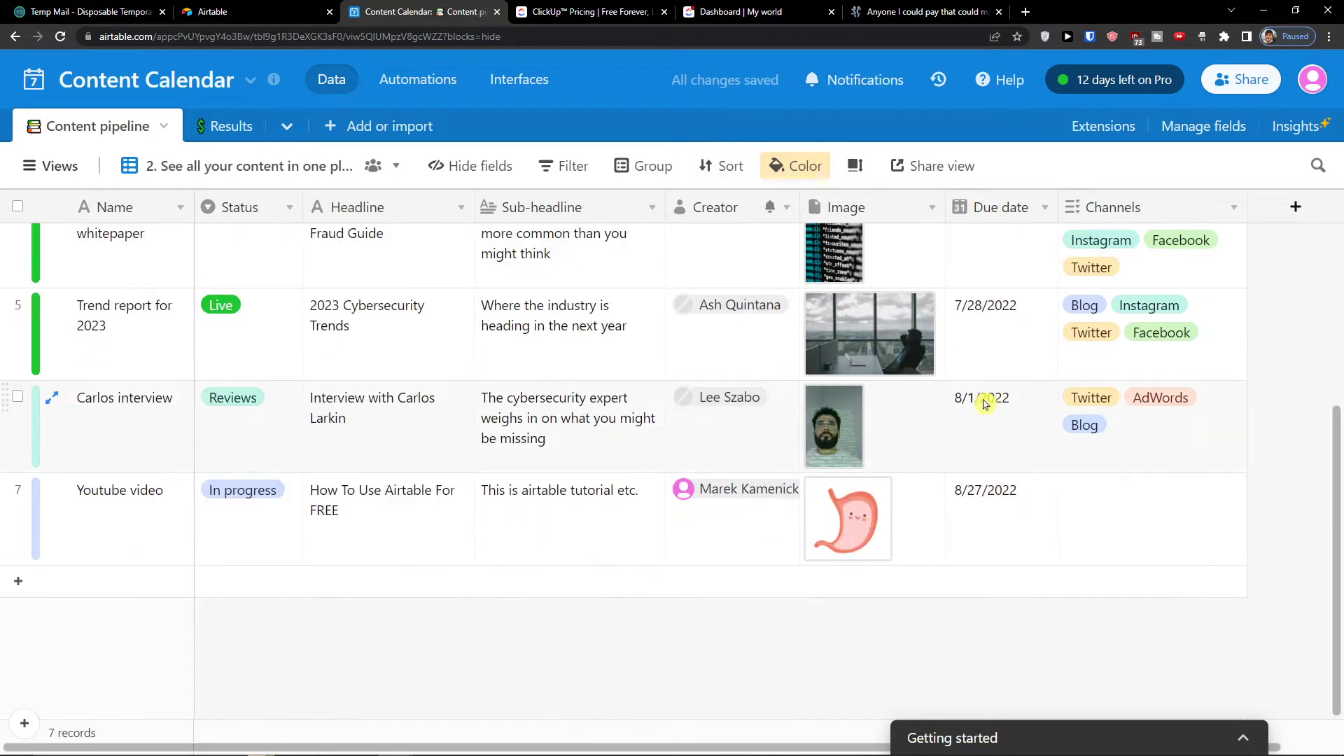
{"action": "left_click", "coordinate": [1095, 520]}
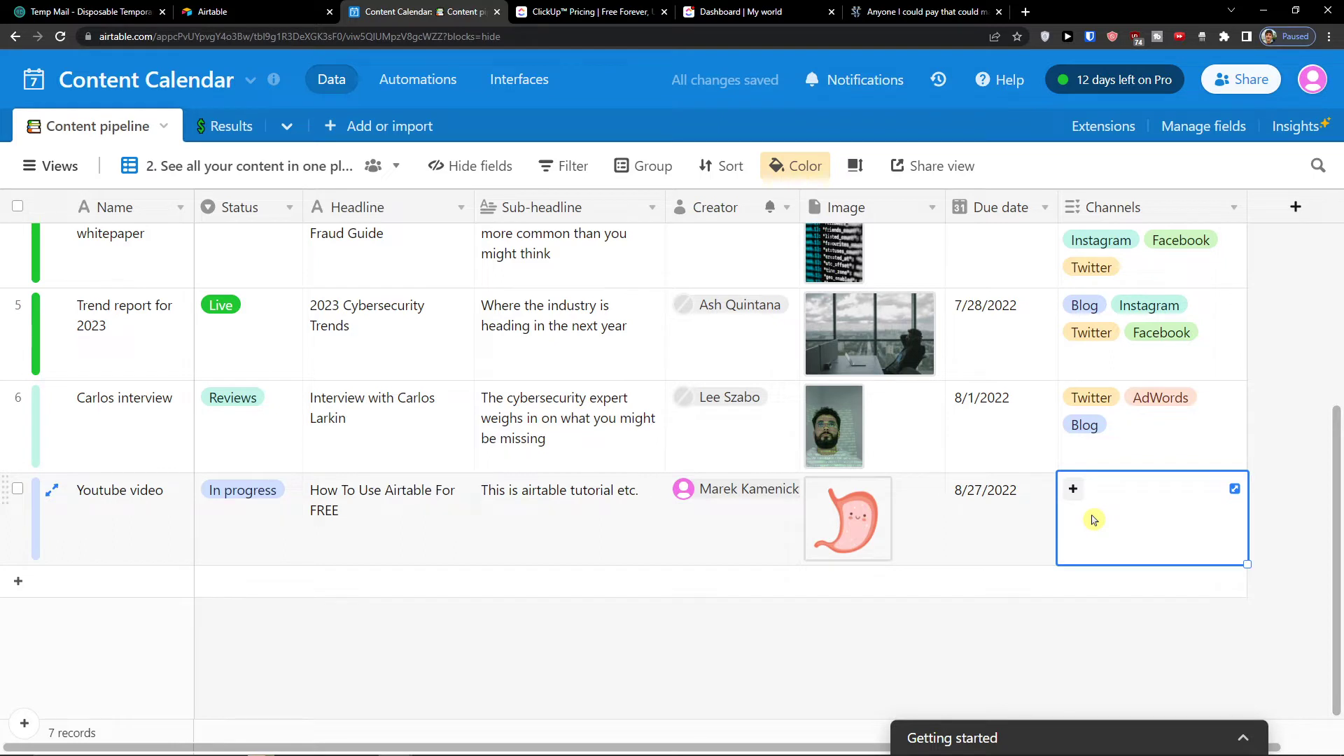
{"action": "left_click", "coordinate": [1075, 491]}
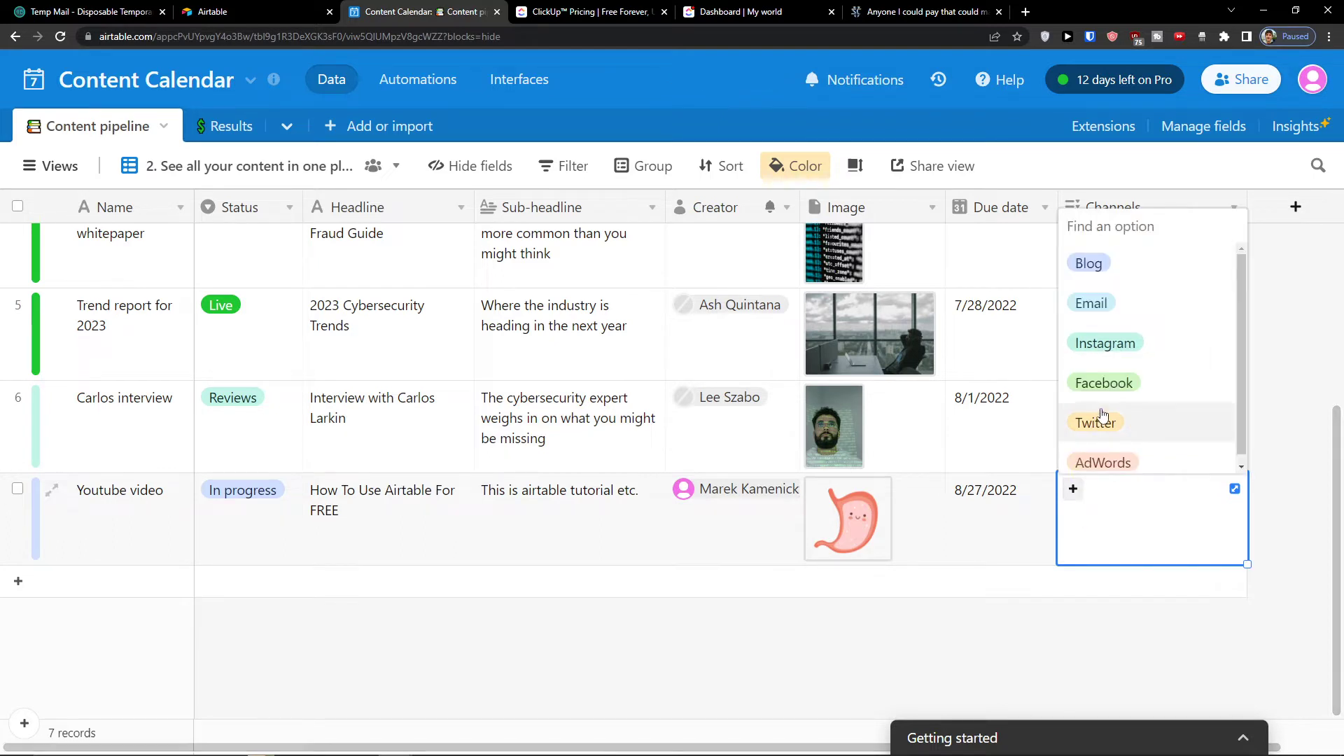
Step: Add a 'Youtube' option to the Channels field settings and save
{"action": "left_click", "coordinate": [1112, 210]}
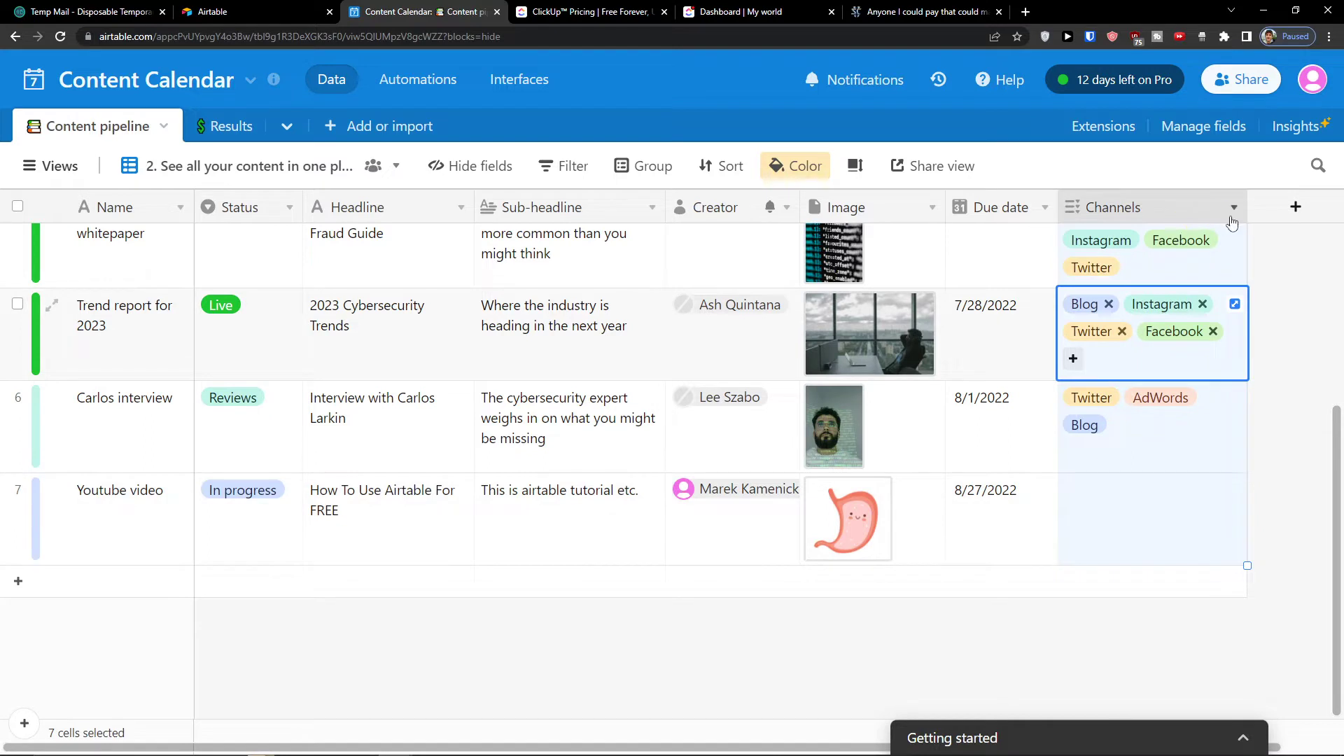
{"action": "left_click", "coordinate": [1234, 208]}
{"action": "left_click", "coordinate": [1121, 239]}
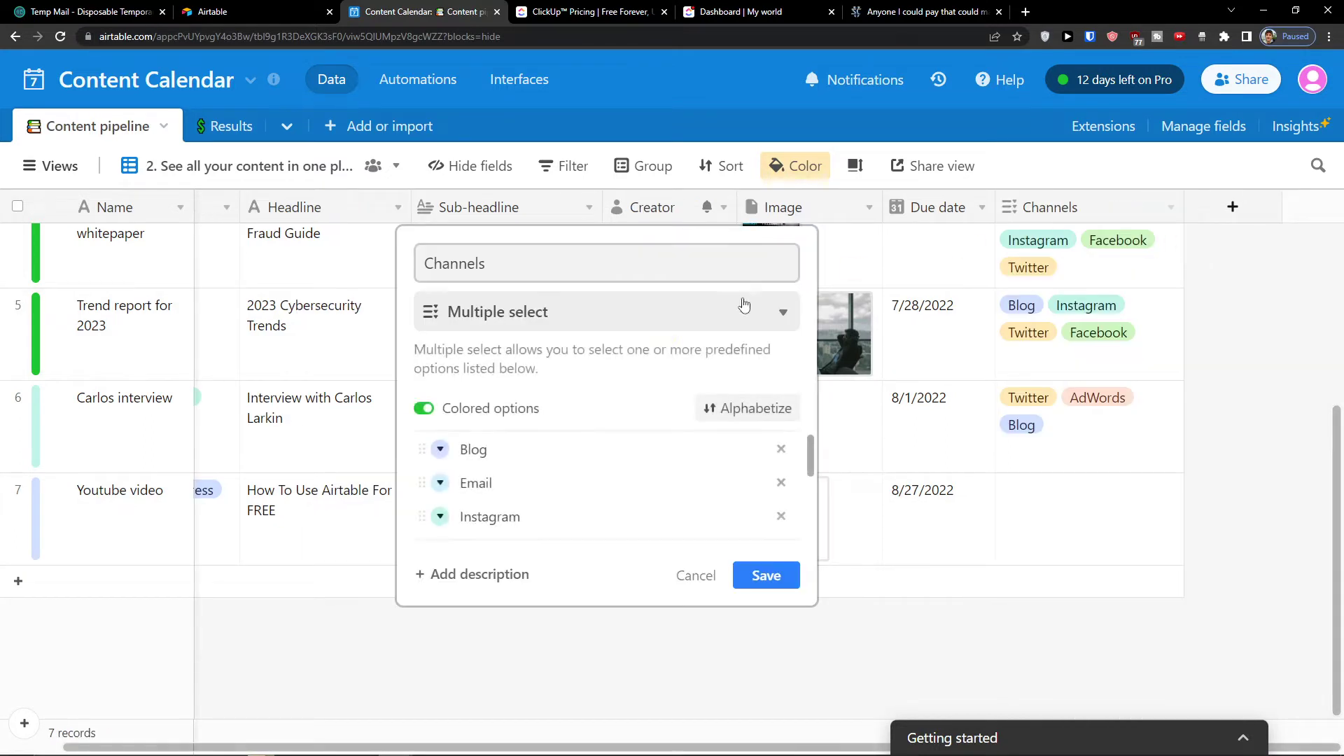
{"action": "scroll", "coordinate": [534, 456], "scroll_direction": "down", "scroll_amount": 5}
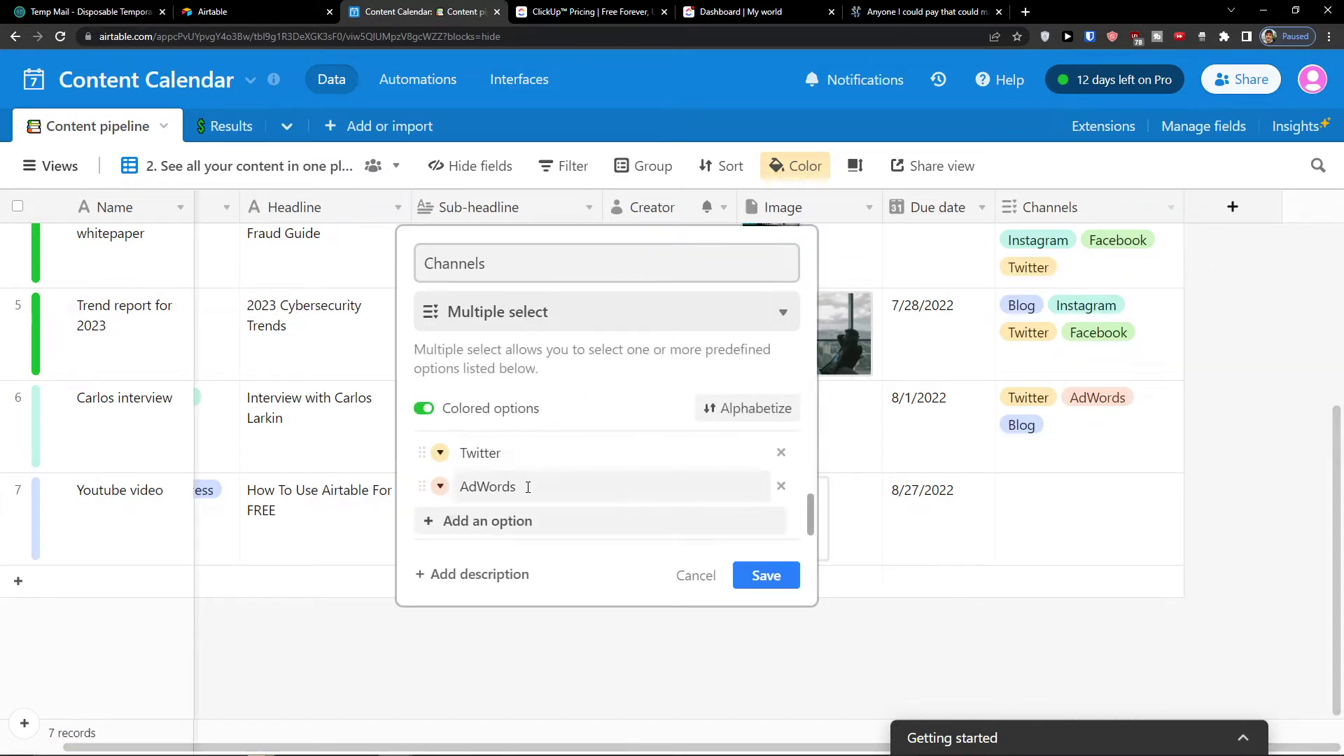
{"action": "left_click", "coordinate": [512, 521]}
{"action": "type", "text": "Youtu"}
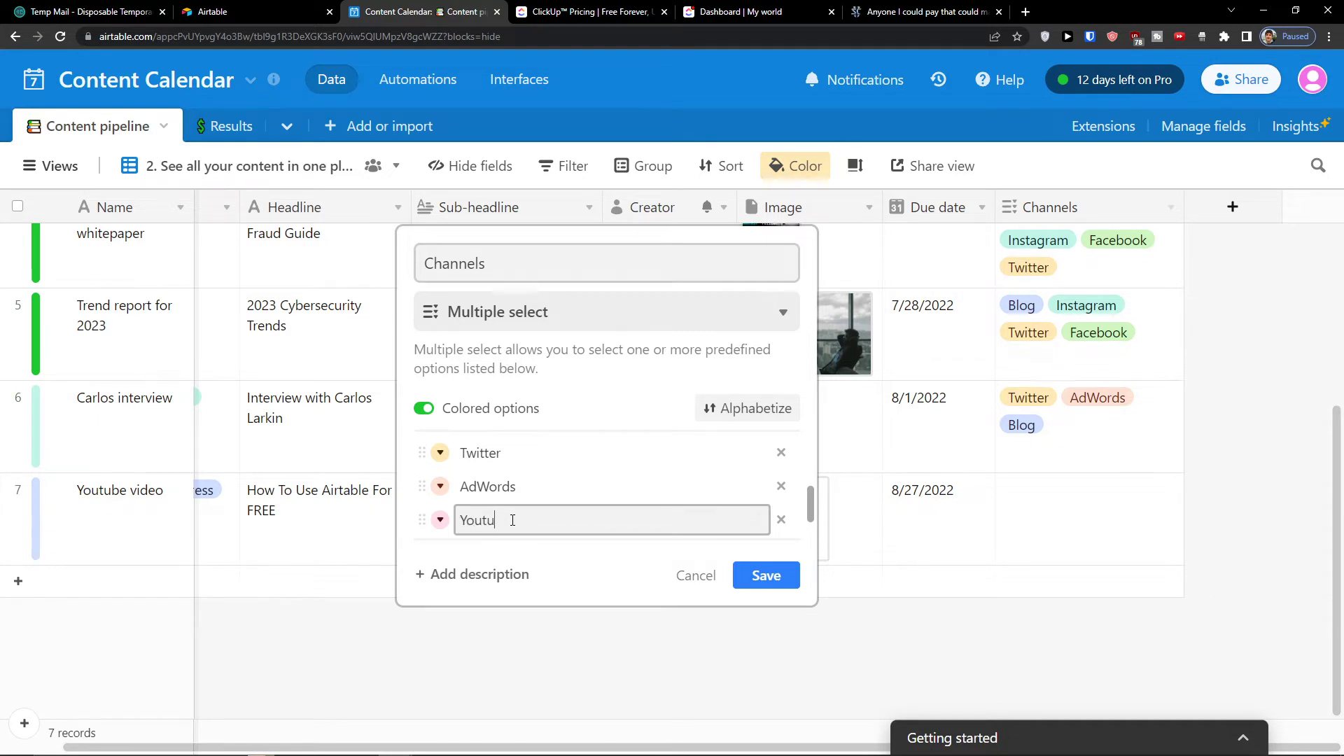
{"action": "type", "text": "be"}
{"action": "key", "text": "Return"}
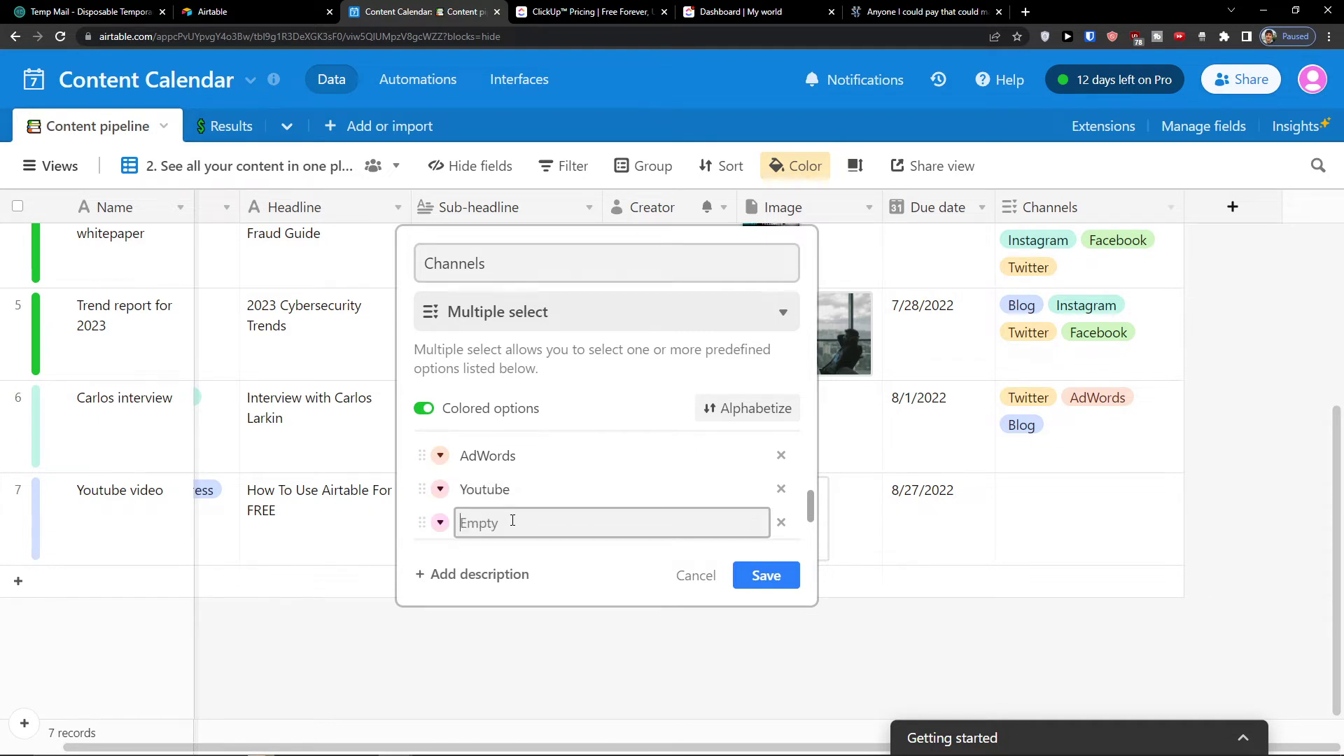
{"action": "left_click", "coordinate": [784, 577]}
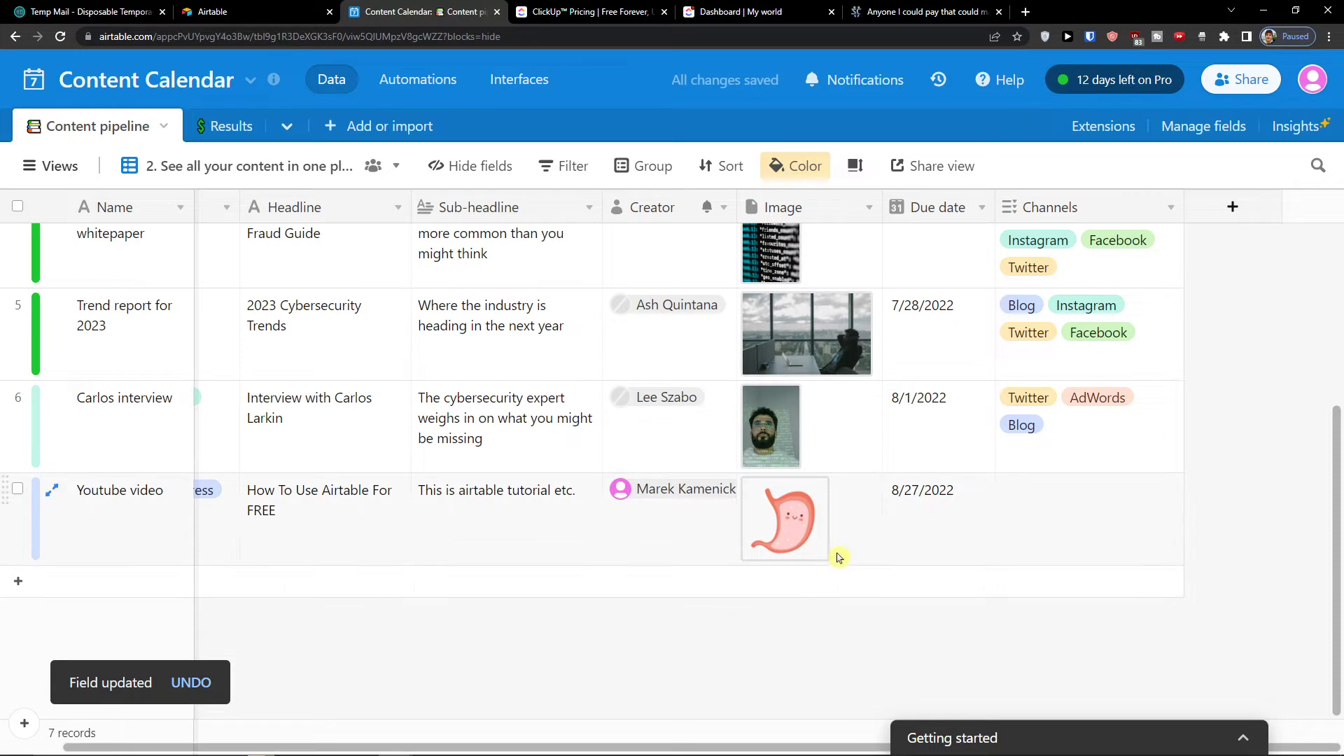
Step: Set the Youtube video record's channel to Youtube
{"action": "left_click", "coordinate": [1048, 543]}
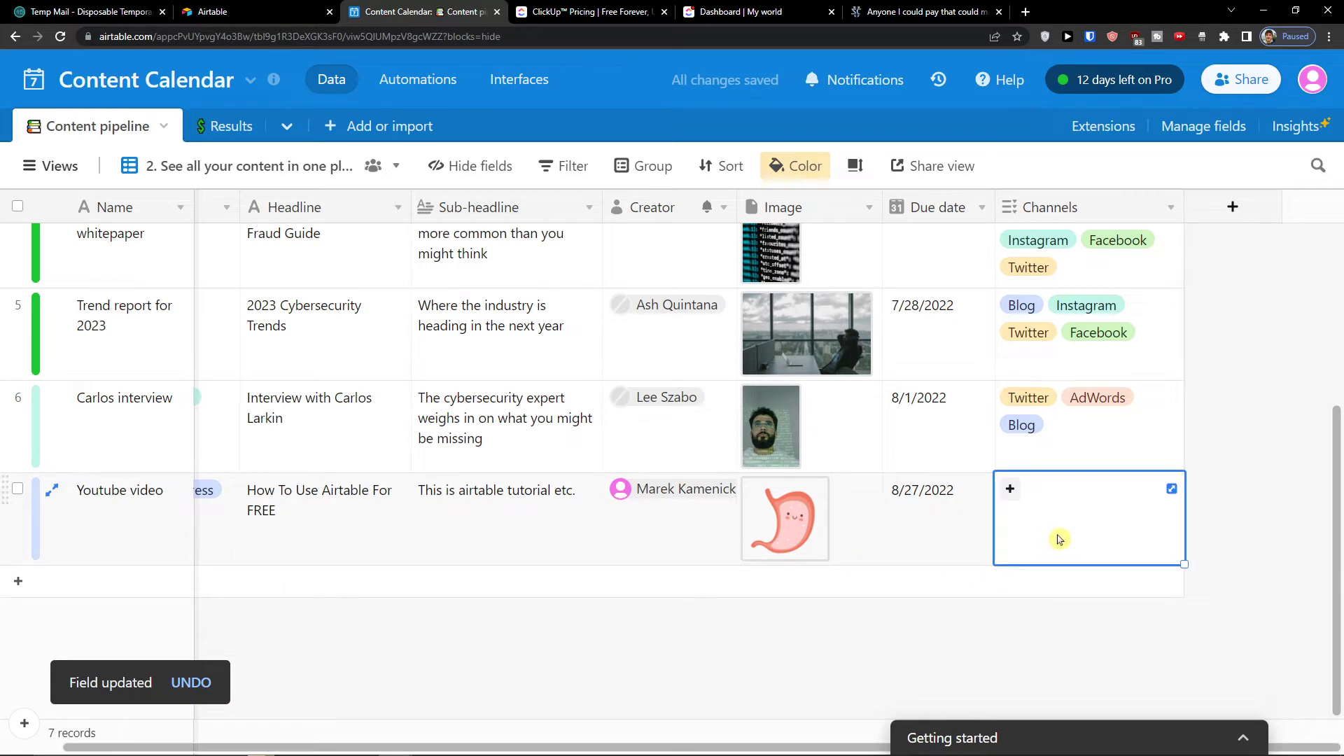
{"action": "left_click", "coordinate": [1009, 497]}
{"action": "scroll", "coordinate": [1071, 435], "scroll_direction": "down", "scroll_amount": 3}
{"action": "left_click", "coordinate": [1050, 418]}
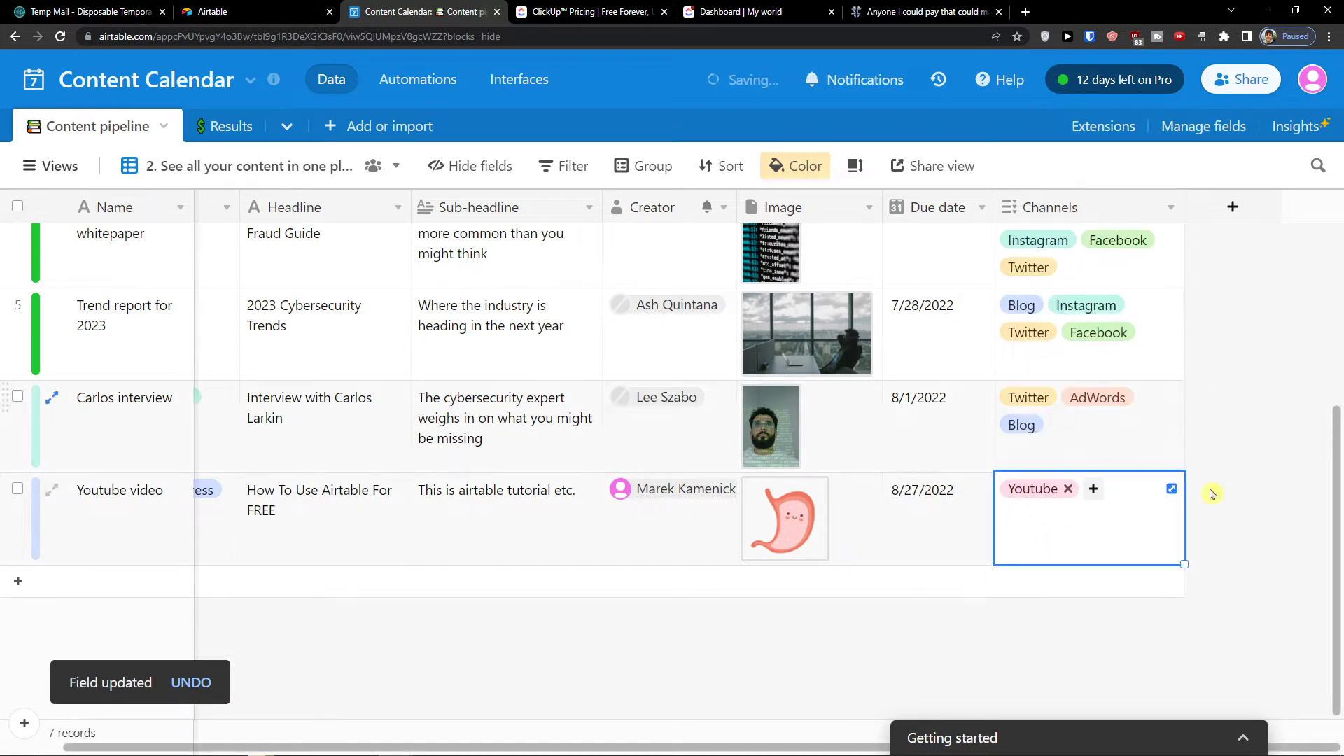
{"action": "left_click", "coordinate": [1223, 515]}
{"action": "scroll", "coordinate": [1191, 532], "scroll_direction": "up", "scroll_amount": 2}
{"action": "scroll", "coordinate": [887, 558], "scroll_direction": "down", "scroll_amount": 2}
{"action": "scroll", "coordinate": [444, 556], "scroll_direction": "up", "scroll_amount": 5}
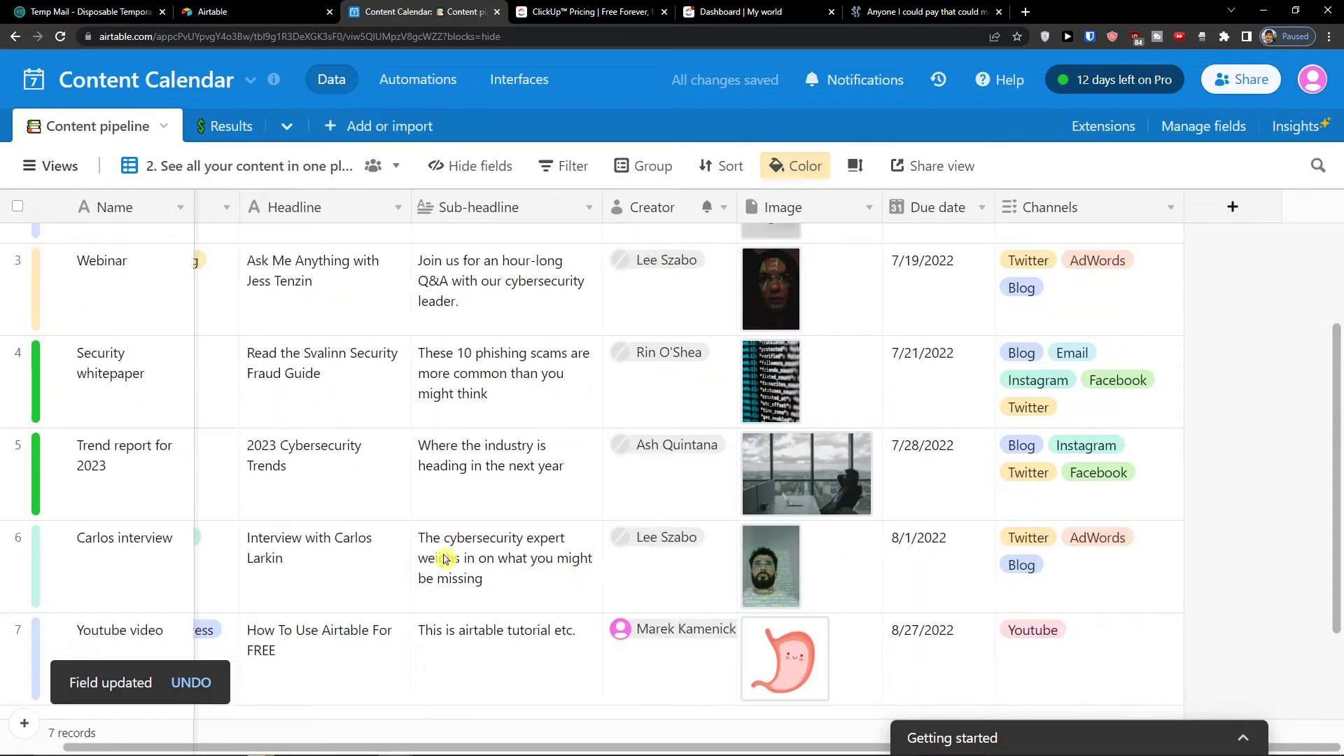
Step: Switch to the '3. See author's workloads' view and scroll through it
{"action": "left_click", "coordinate": [249, 165]}
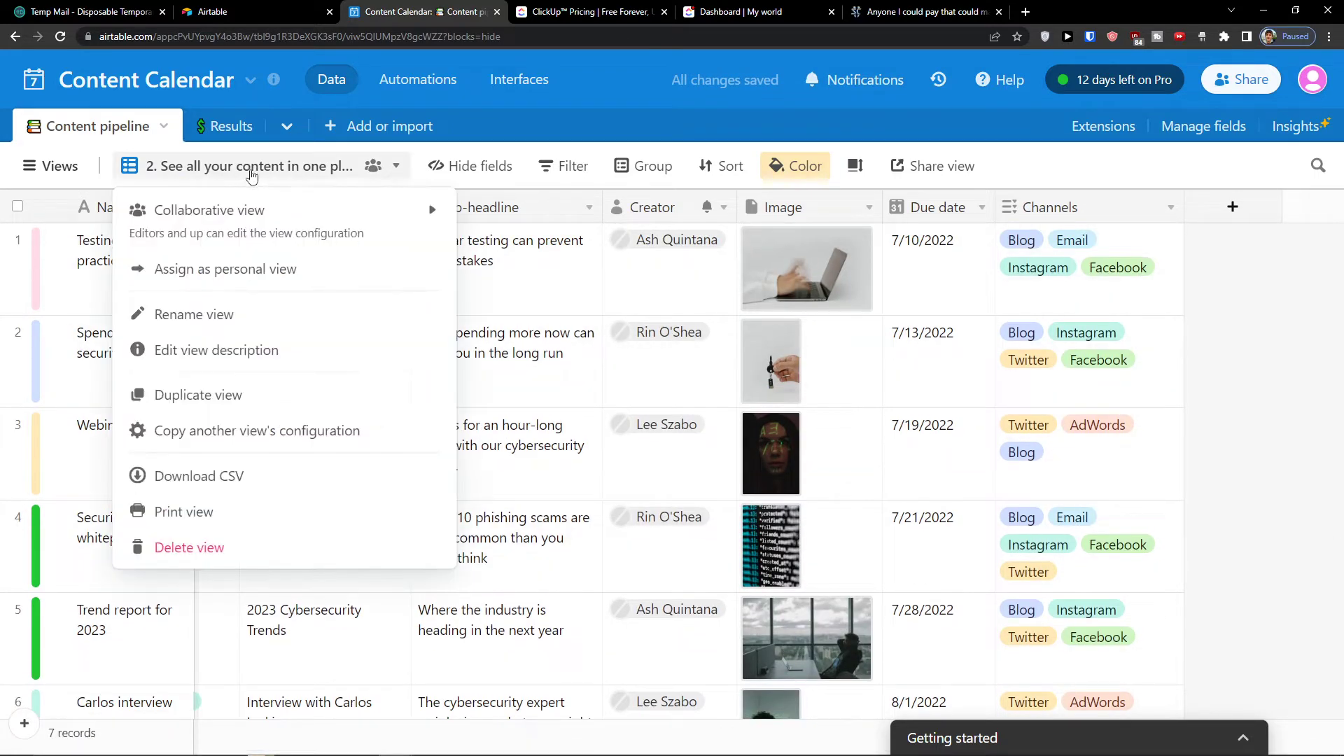
{"action": "left_click", "coordinate": [73, 155]}
{"action": "left_click", "coordinate": [61, 166]}
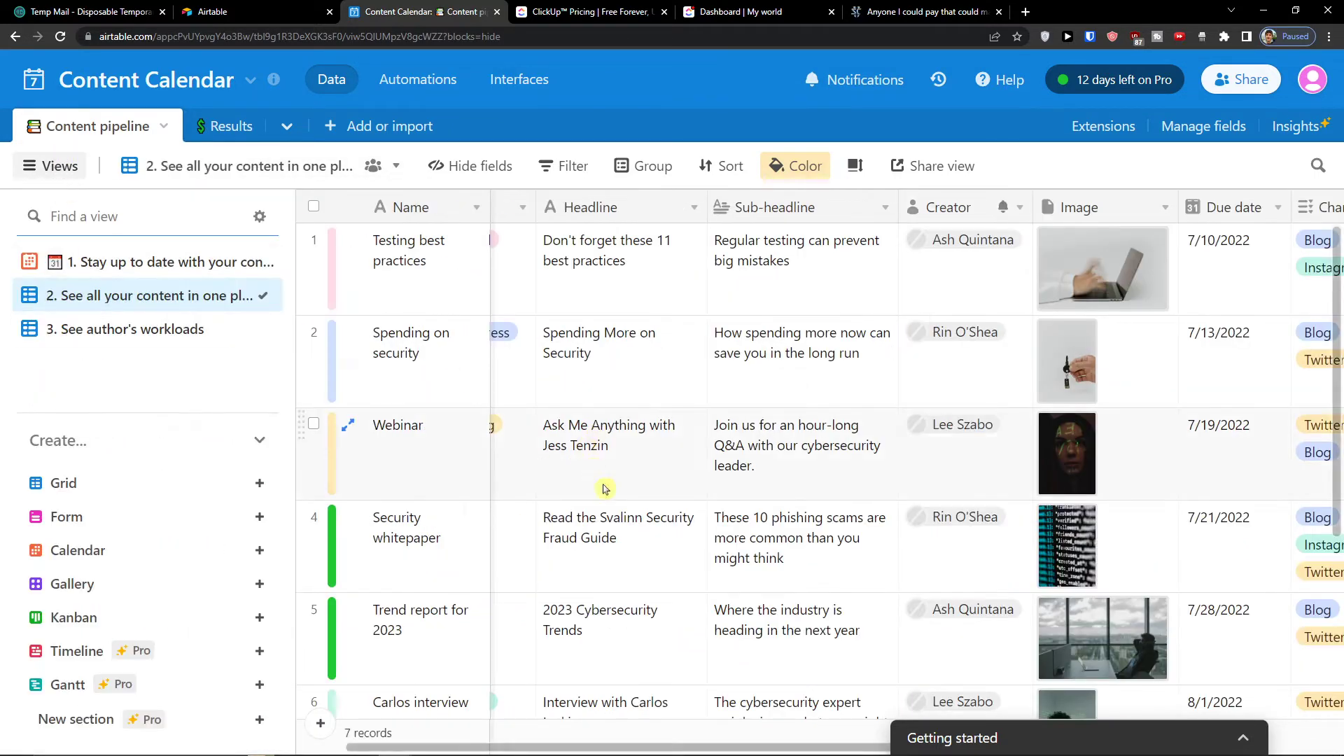
{"action": "scroll", "coordinate": [350, 406], "scroll_direction": "down", "scroll_amount": 4}
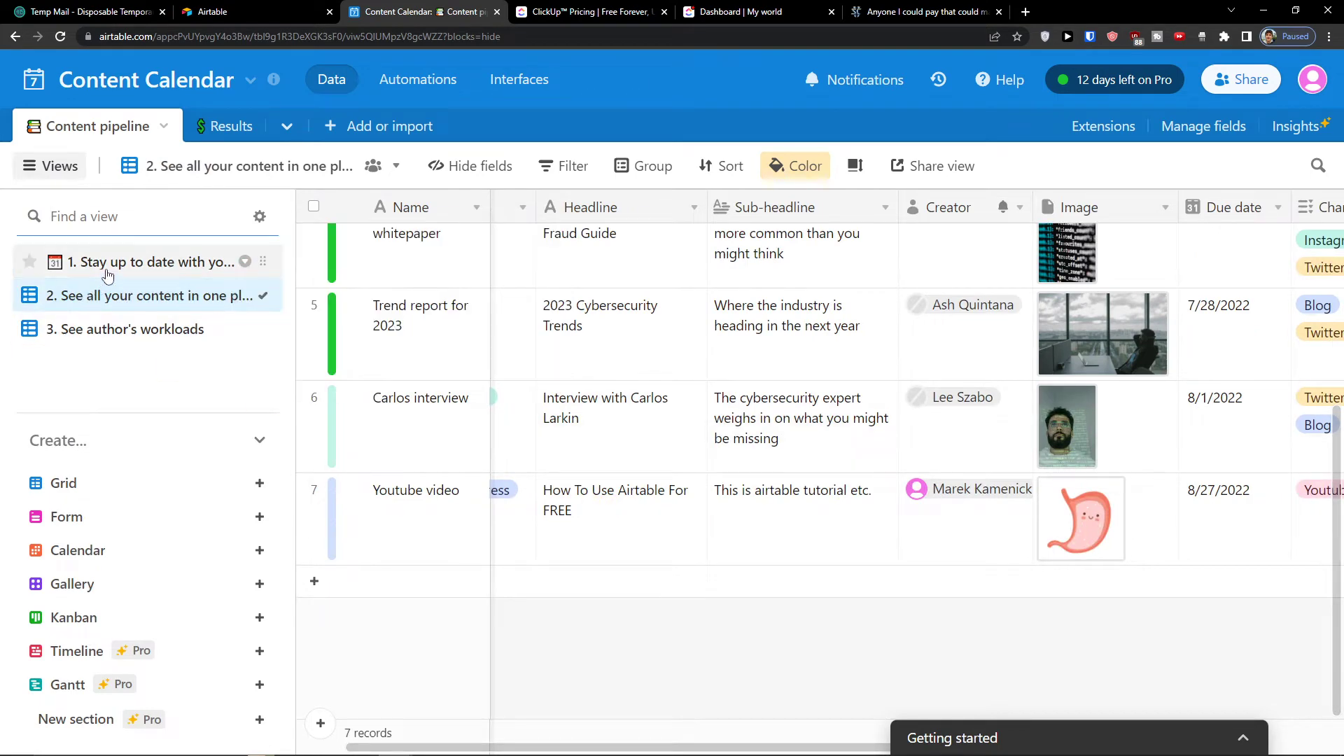
{"action": "left_click", "coordinate": [98, 329]}
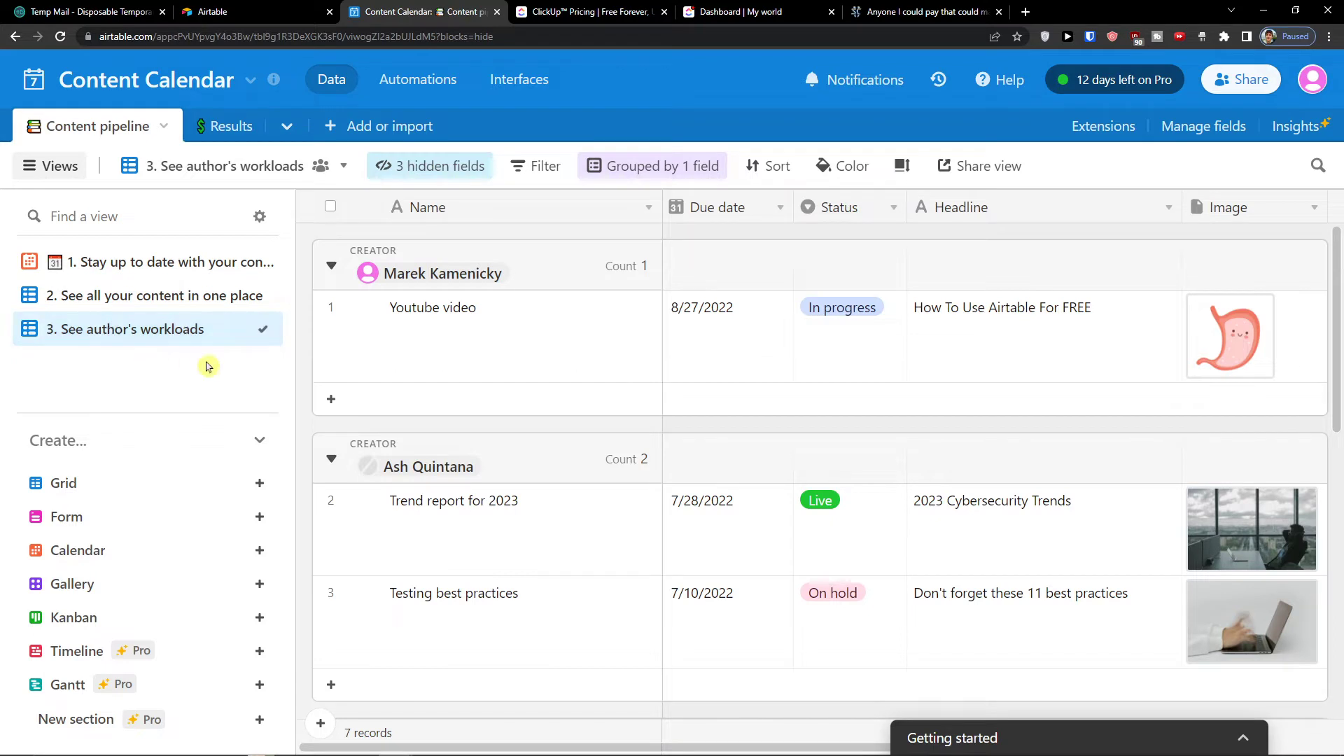
{"action": "left_click", "coordinate": [58, 163]}
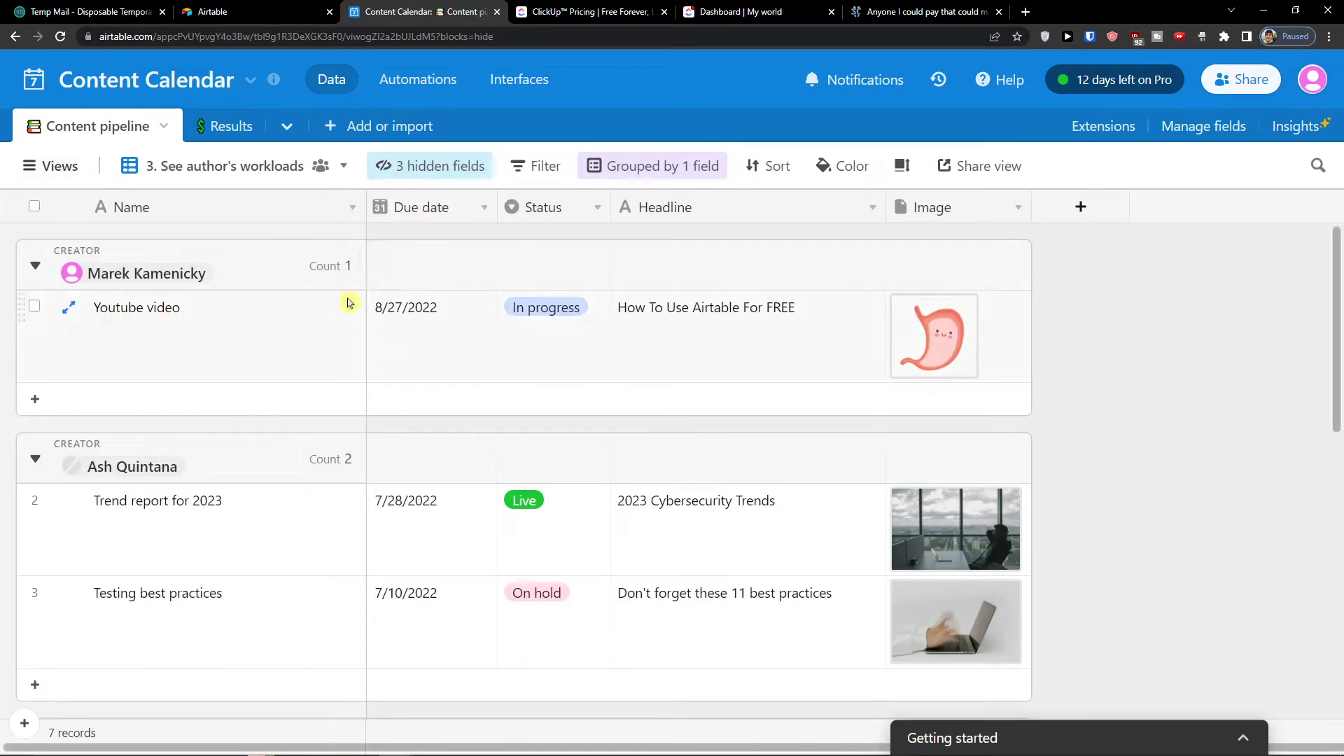
{"action": "scroll", "coordinate": [255, 339], "scroll_direction": "down", "scroll_amount": 8}
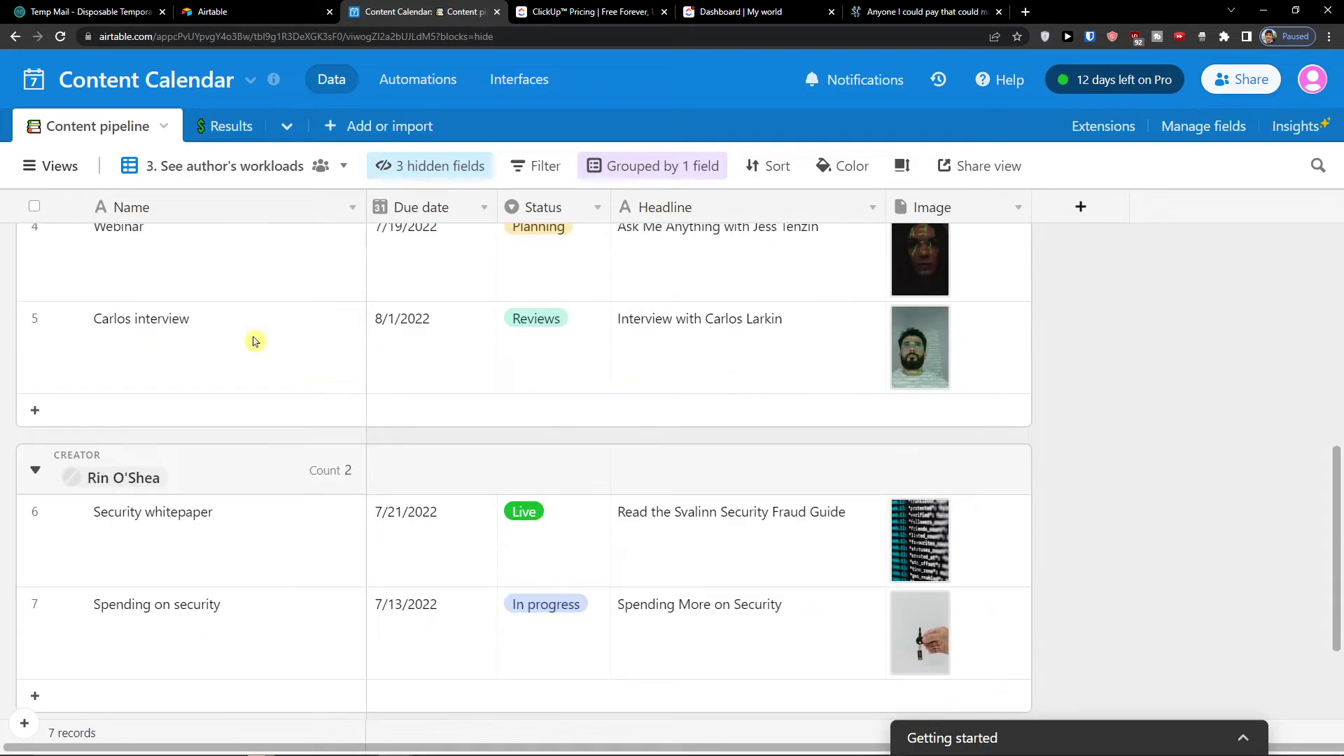
{"action": "scroll", "coordinate": [255, 340], "scroll_direction": "up", "scroll_amount": 8}
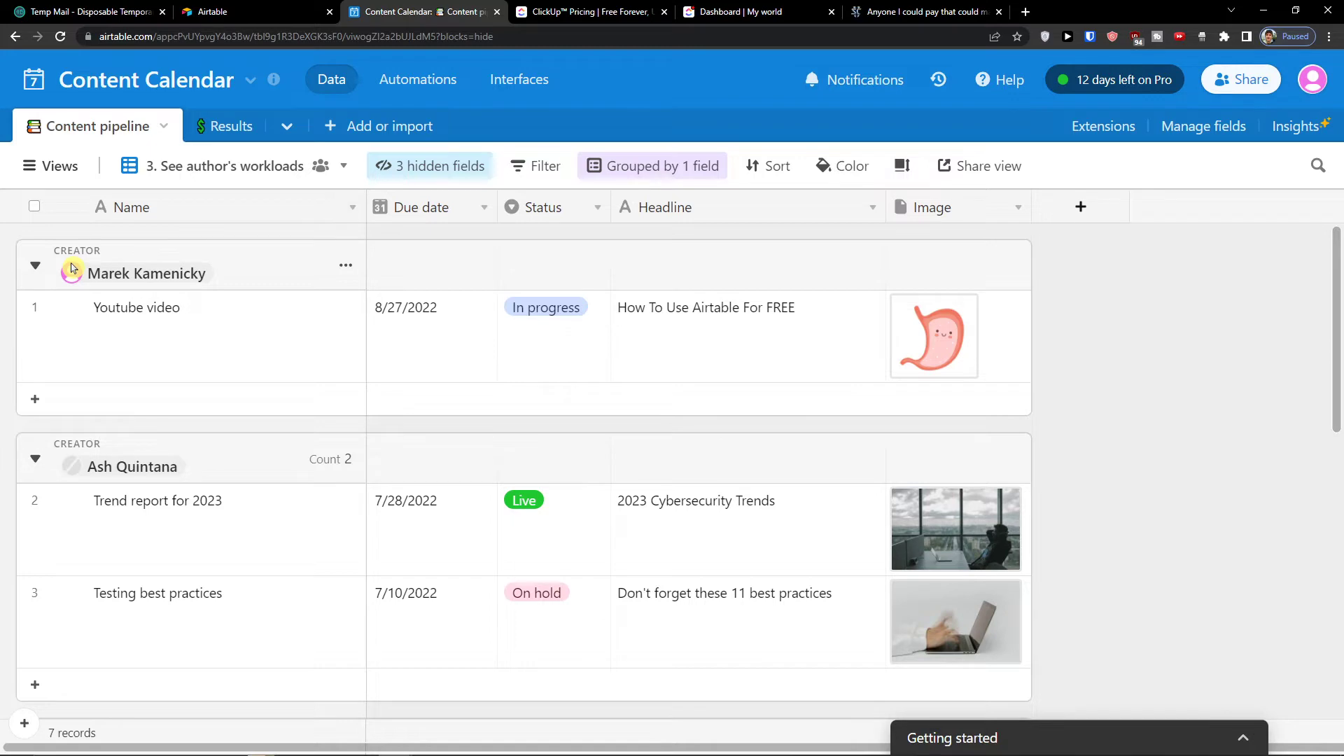
{"action": "scroll", "coordinate": [136, 301], "scroll_direction": "down", "scroll_amount": 10}
{"action": "scroll", "coordinate": [161, 306], "scroll_direction": "up", "scroll_amount": 10}
Step: View the '1. Stay up to date' content calendar, then show the Results table
{"action": "left_click", "coordinate": [62, 174]}
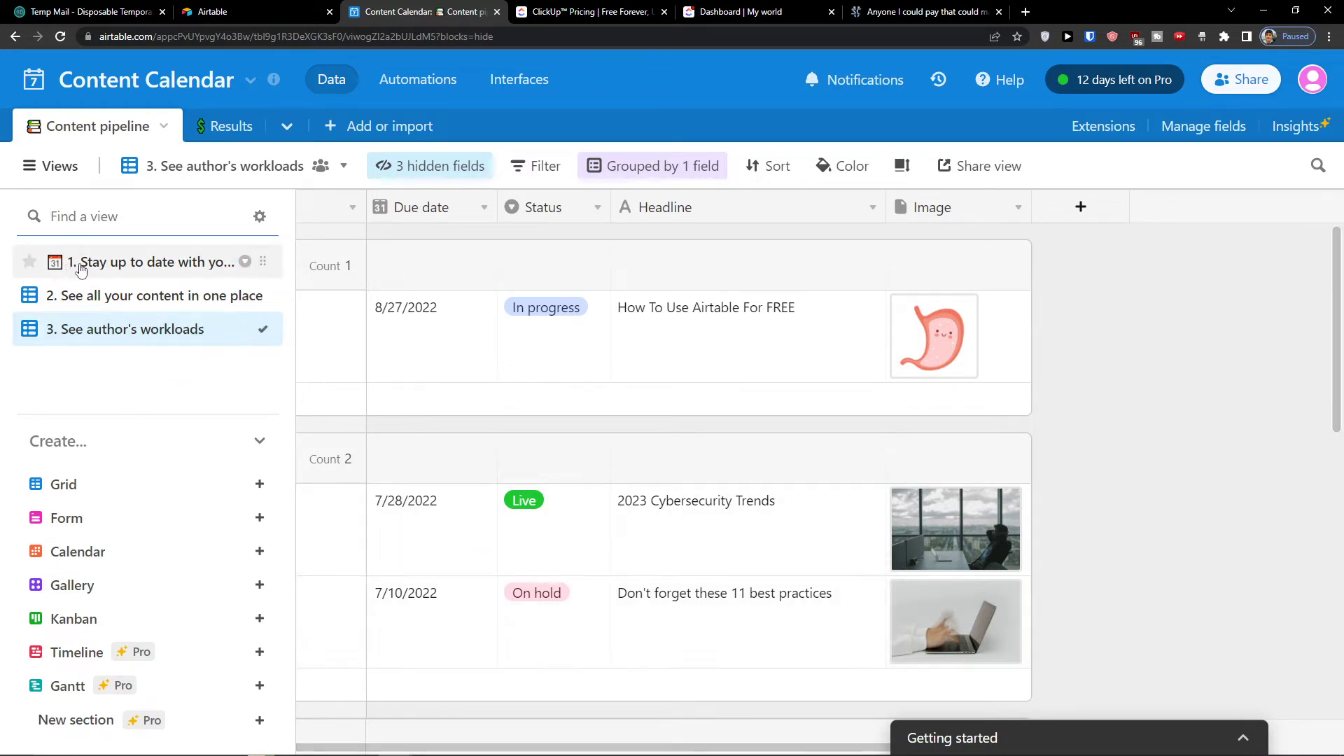
{"action": "left_click", "coordinate": [103, 261]}
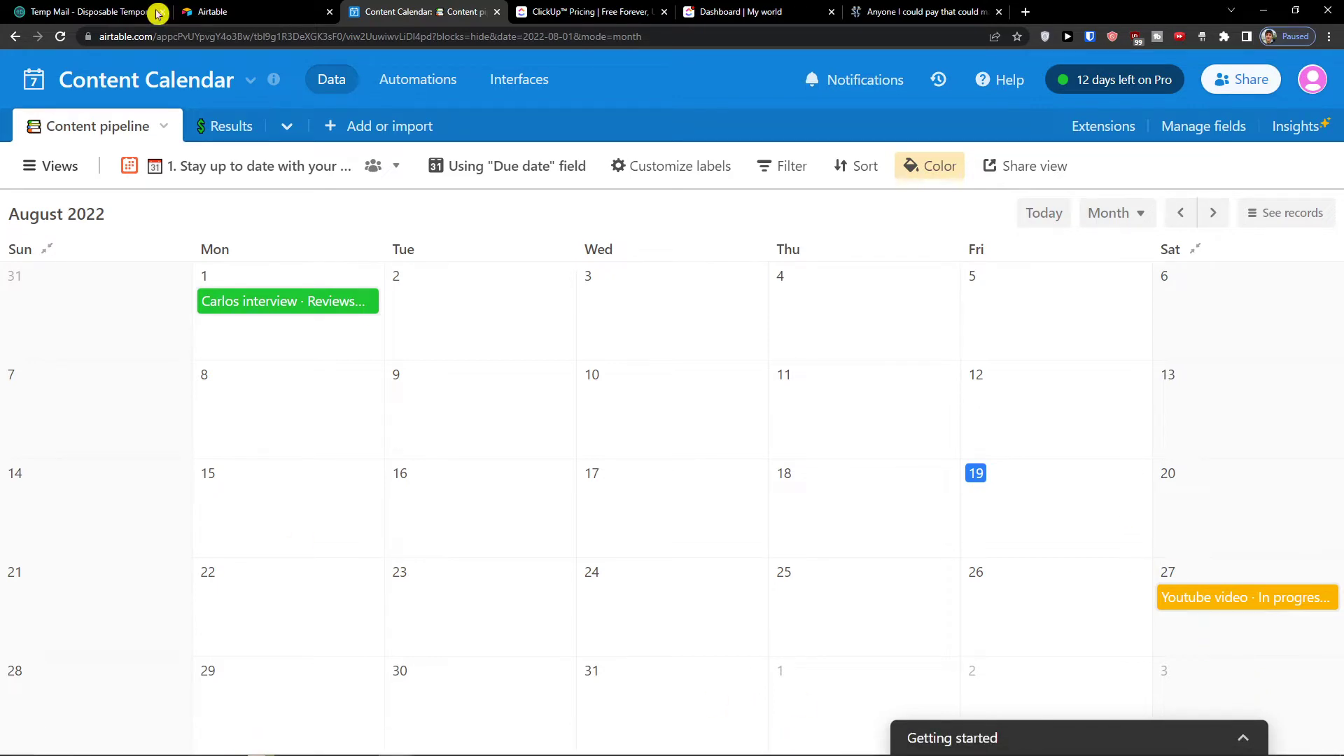
{"action": "left_click", "coordinate": [223, 126]}
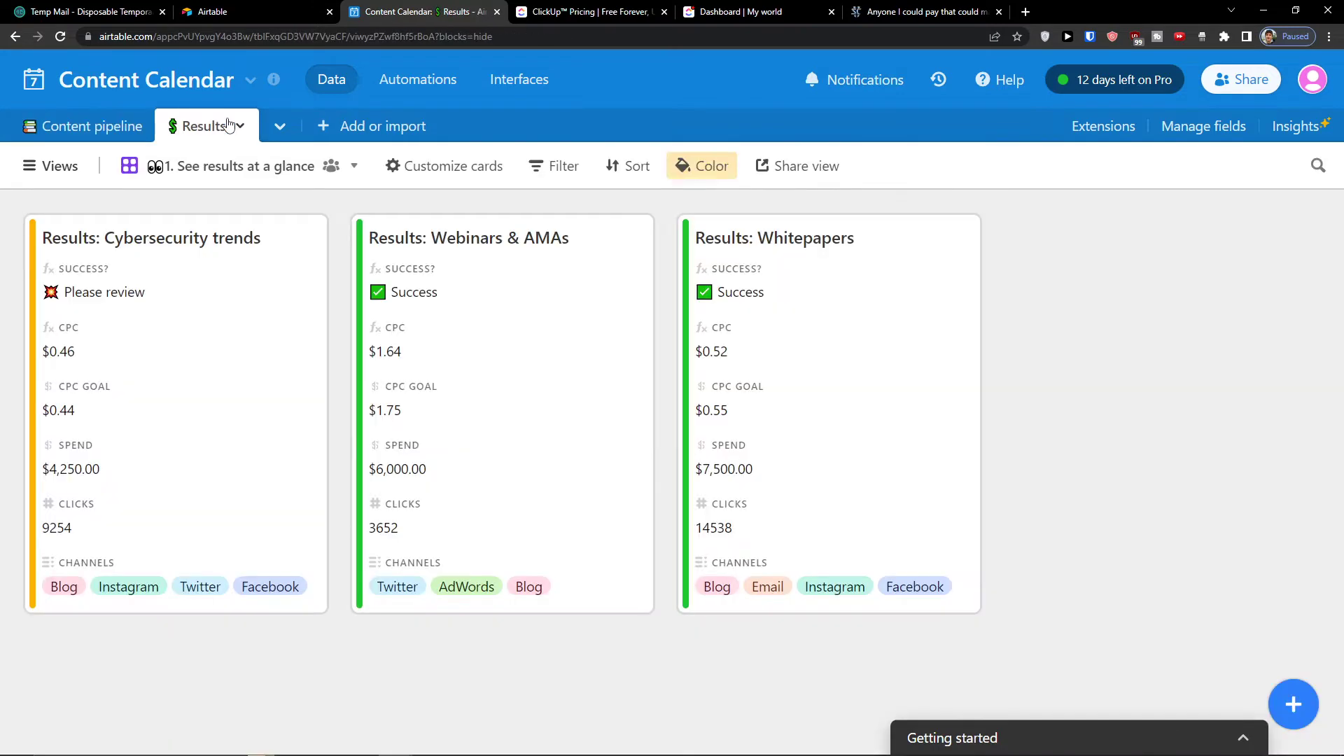
Step: Switch Results to the '2. Manage all campaign results' grid and scroll across its columns
{"action": "left_click", "coordinate": [56, 167]}
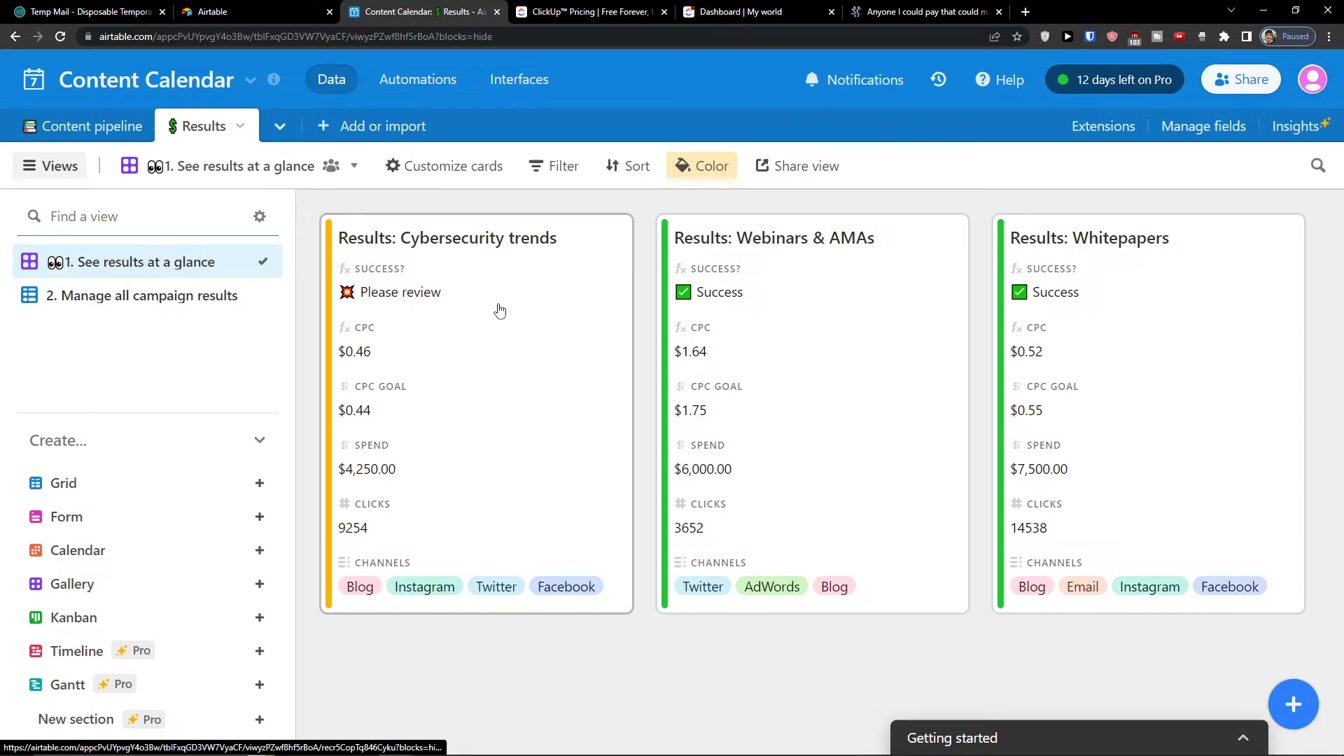
{"action": "left_click", "coordinate": [155, 295]}
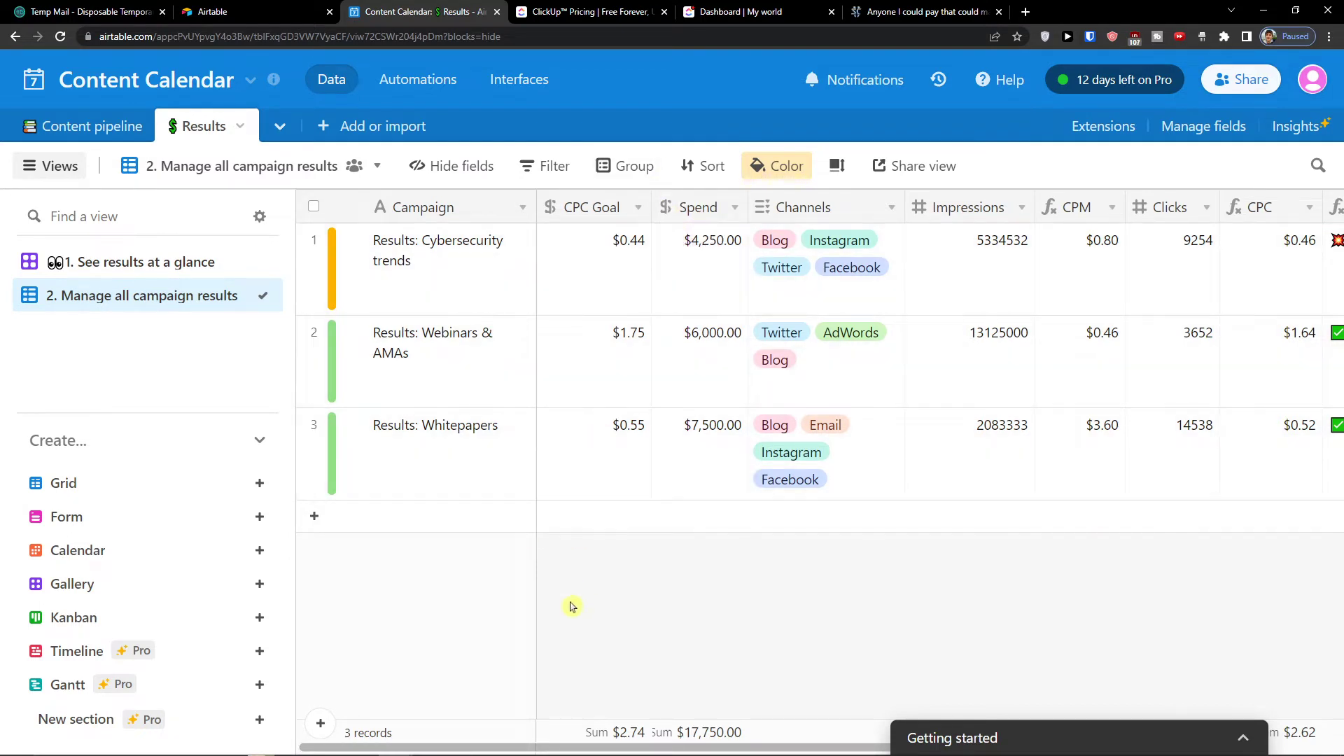
{"action": "left_click_drag", "start_coordinate": [649, 748], "coordinate": [860, 753]}
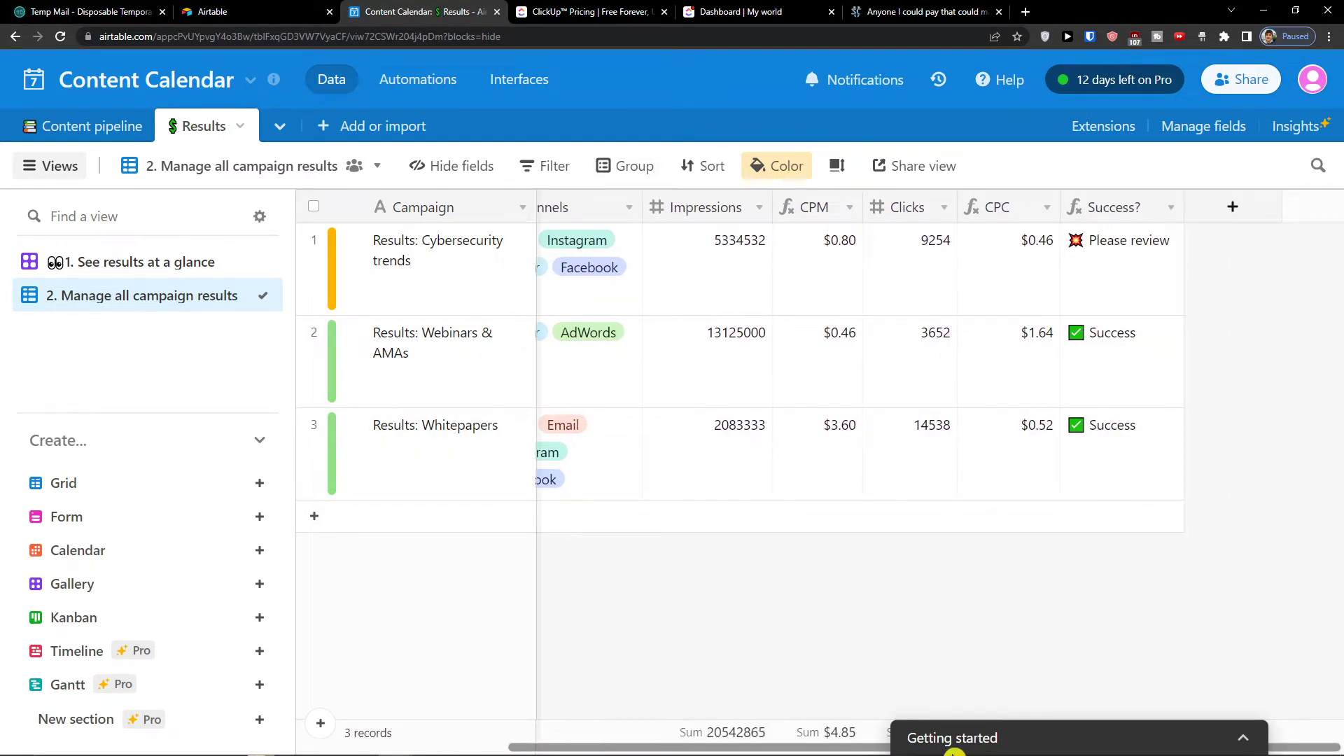
{"action": "left_click_drag", "start_coordinate": [953, 753], "coordinate": [525, 753]}
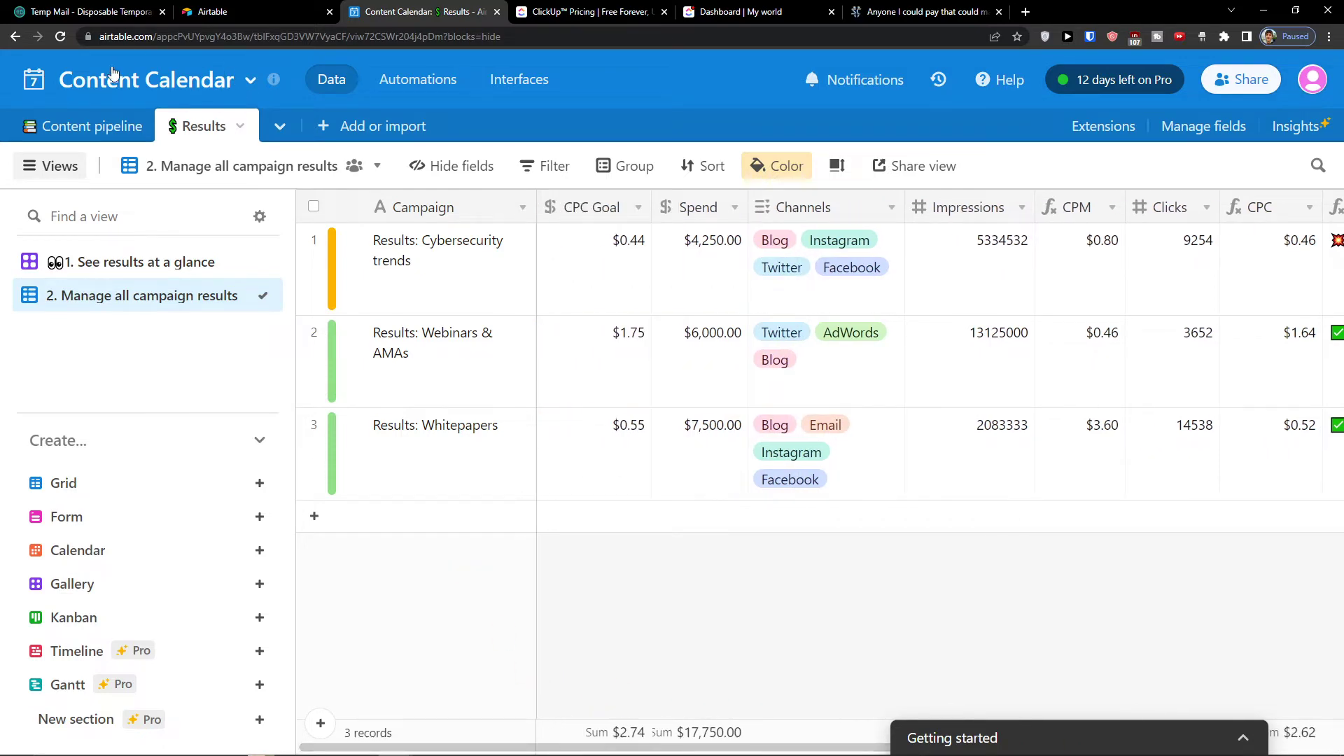
Step: Return to the Airtable home page and open Marketplace and Templates in background tabs
{"action": "left_click", "coordinate": [54, 71]}
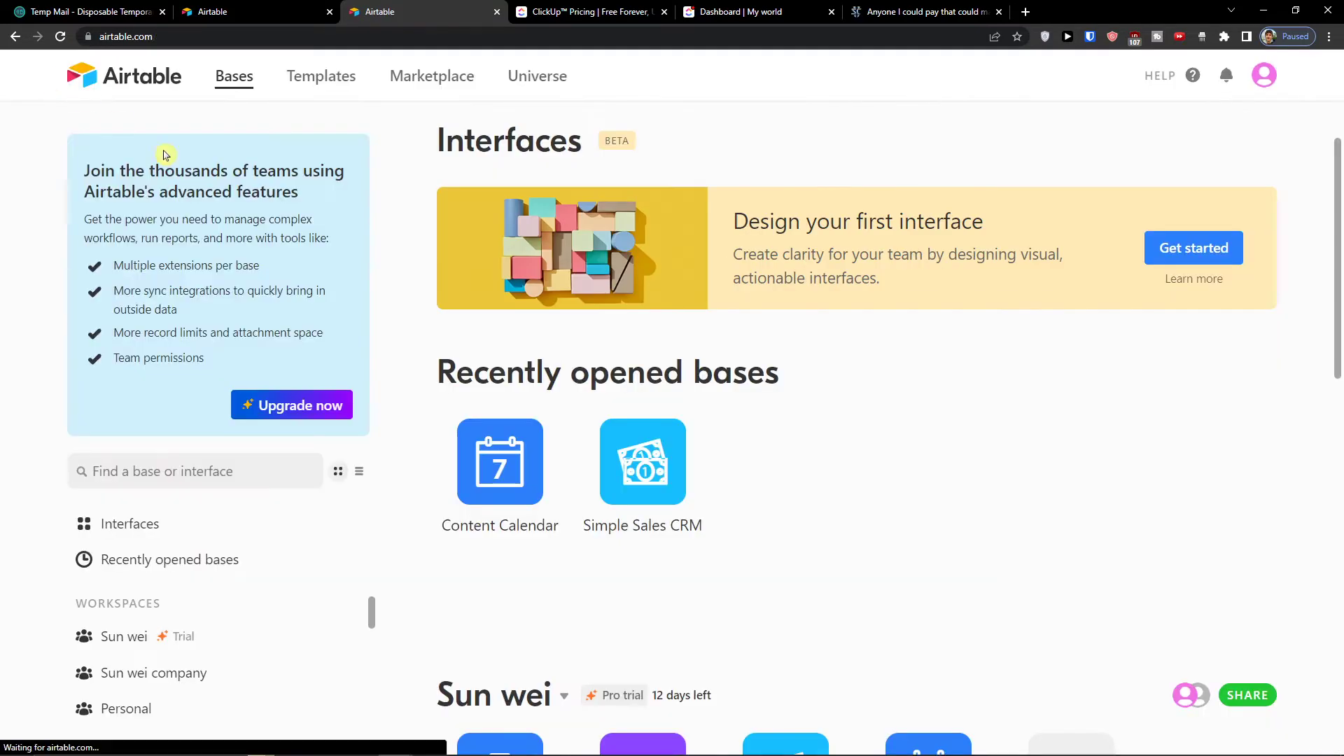
{"action": "scroll", "coordinate": [609, 442], "scroll_direction": "down", "scroll_amount": 3}
{"action": "scroll", "coordinate": [604, 420], "scroll_direction": "up", "scroll_amount": 3}
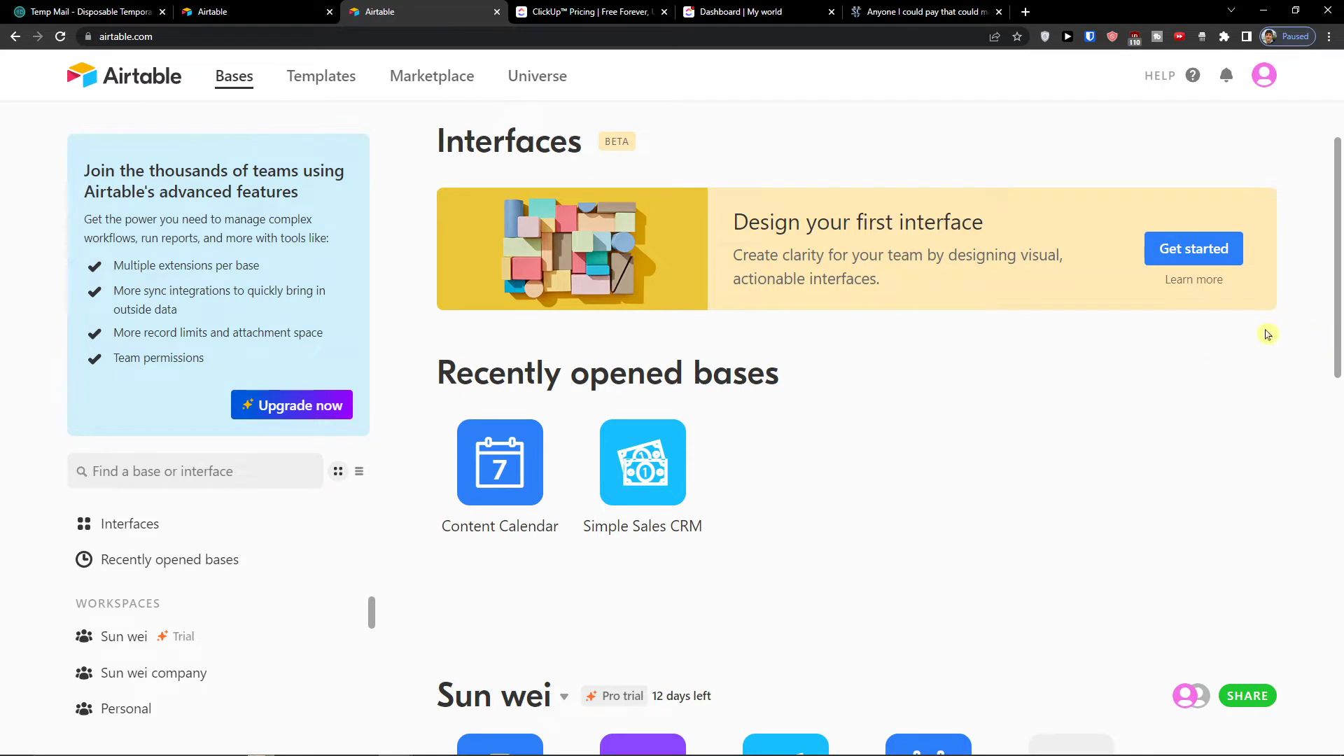
{"action": "middle_click", "coordinate": [414, 85]}
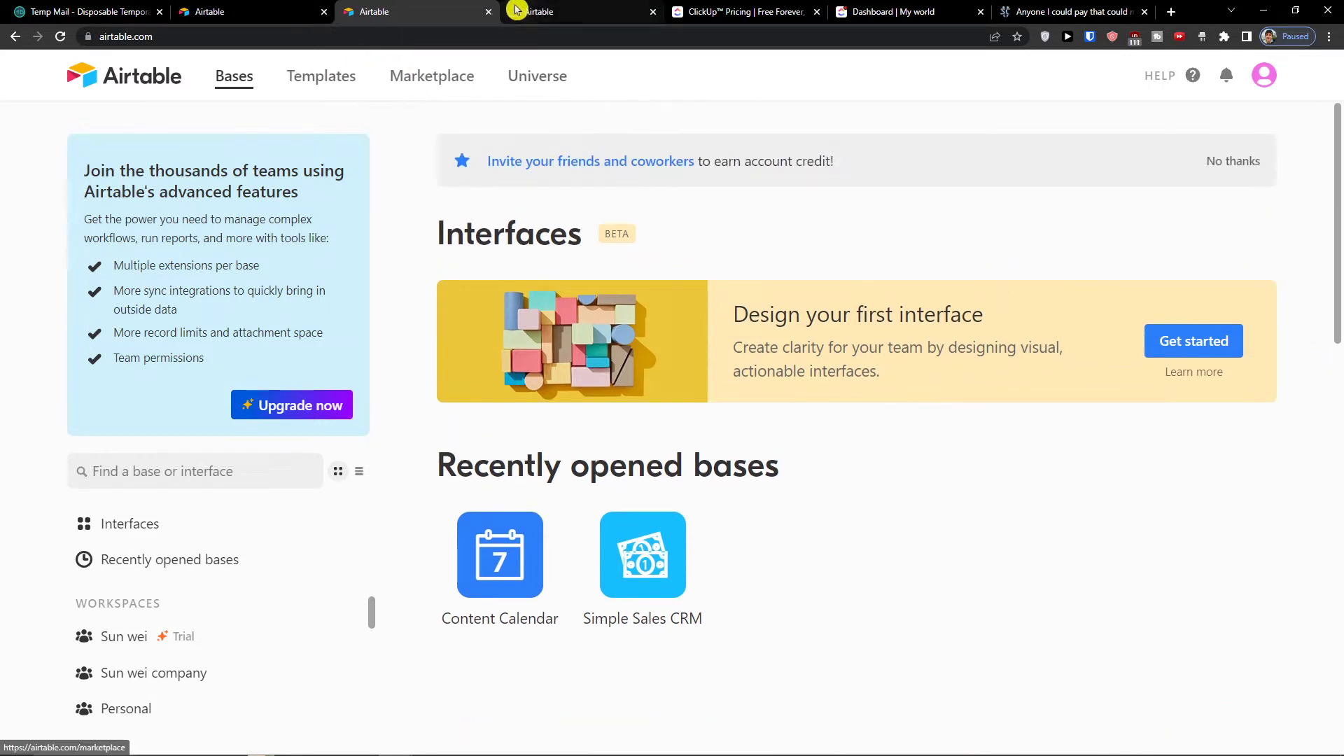
{"action": "middle_click", "coordinate": [311, 76]}
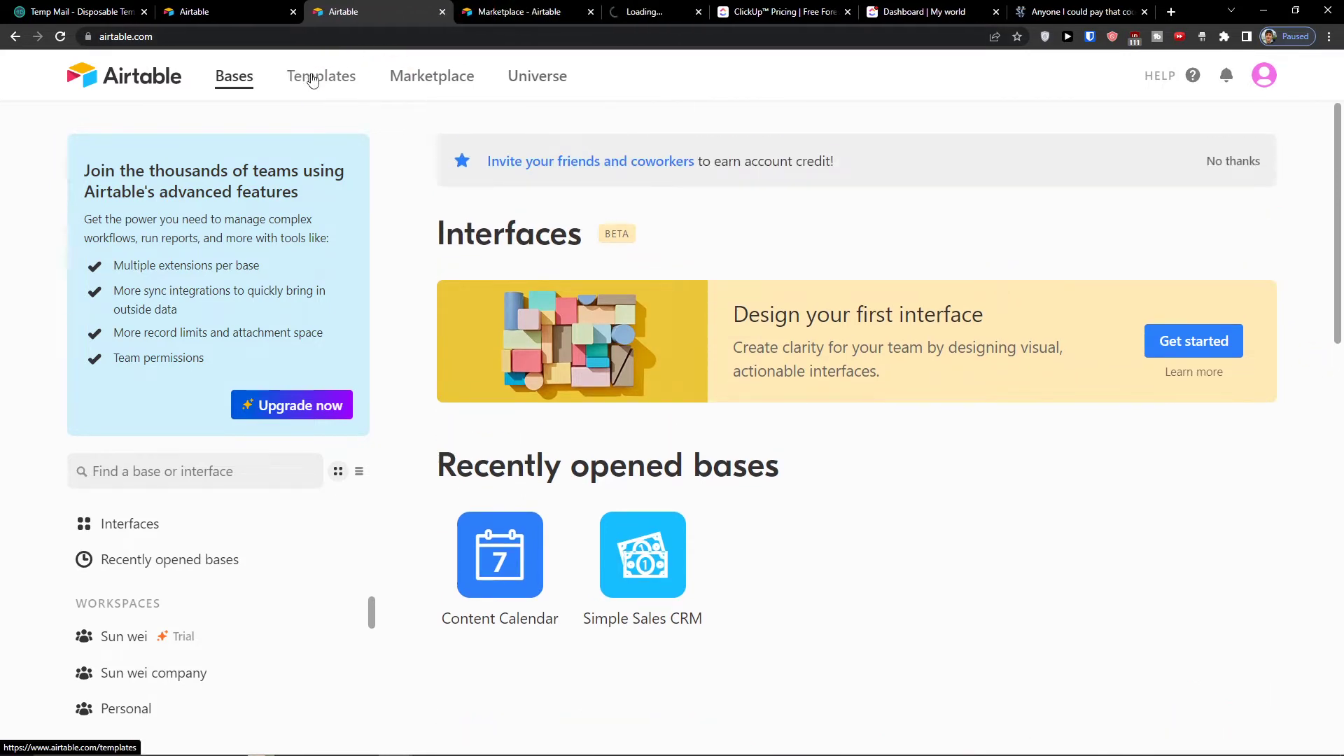
{"action": "left_click", "coordinate": [664, 5]}
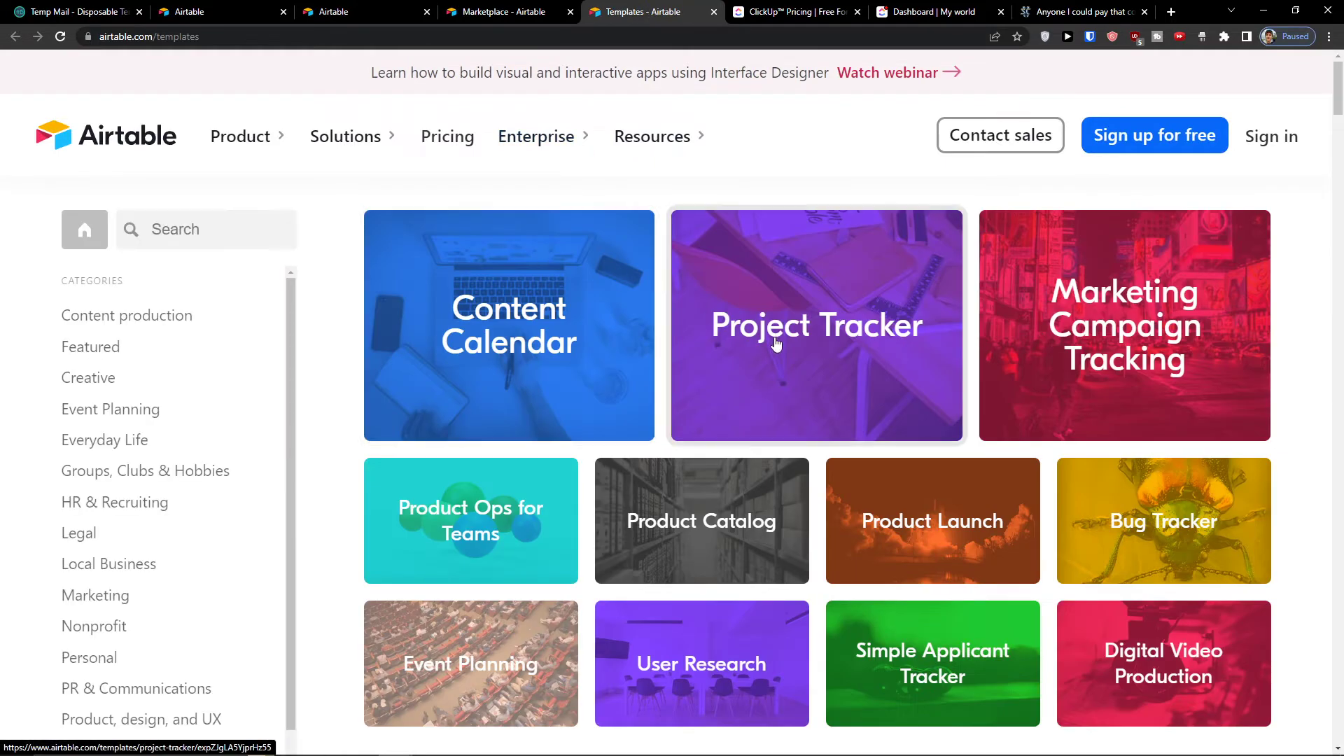
Step: Open the Content Calendar template page and look through its preview views
{"action": "left_click", "coordinate": [531, 367]}
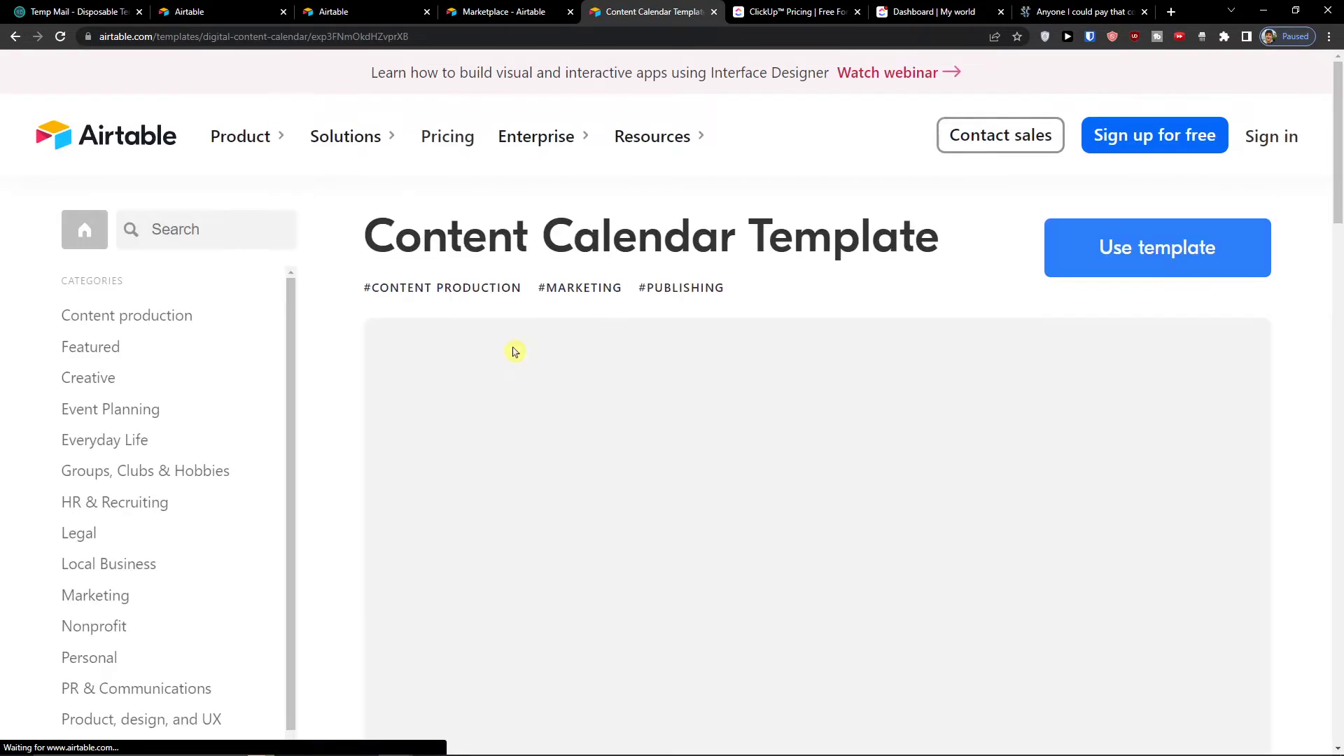
{"action": "scroll", "coordinate": [515, 348], "scroll_direction": "down", "scroll_amount": 5}
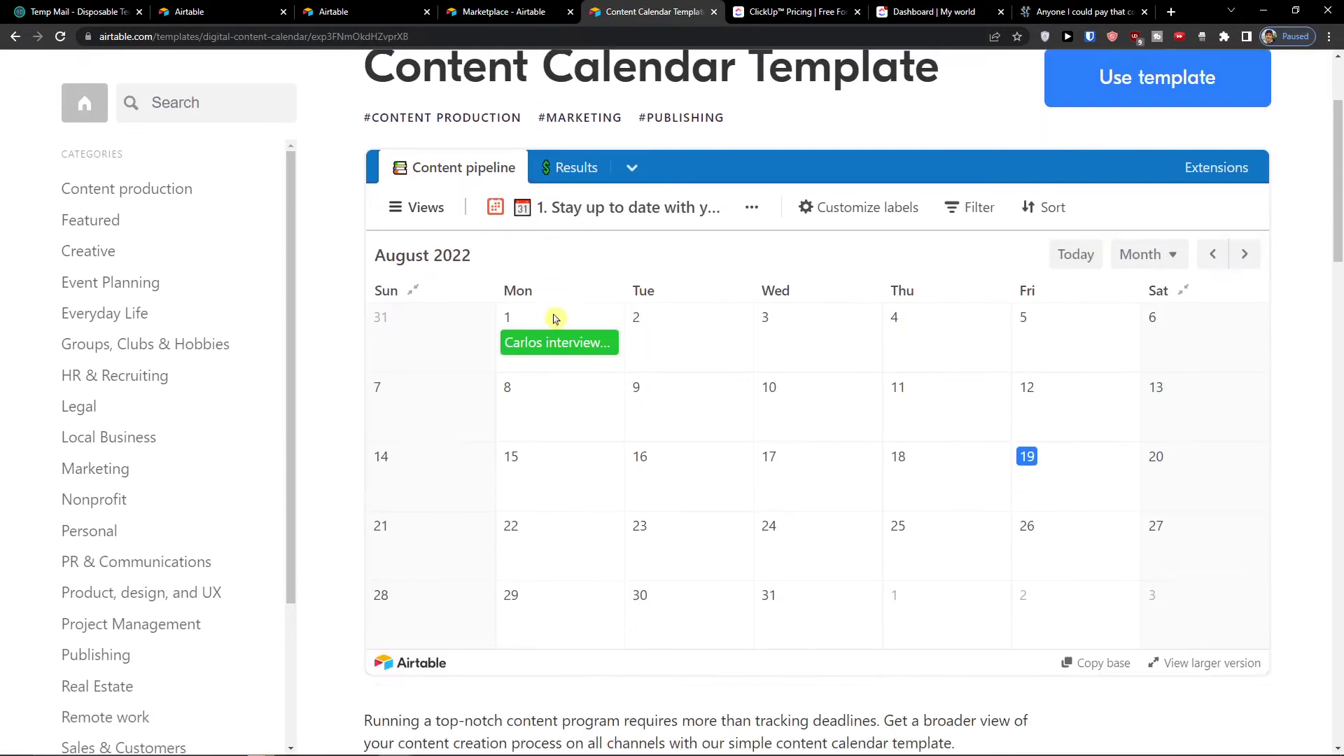
{"action": "scroll", "coordinate": [540, 313], "scroll_direction": "up", "scroll_amount": 1}
{"action": "left_click", "coordinate": [417, 190]}
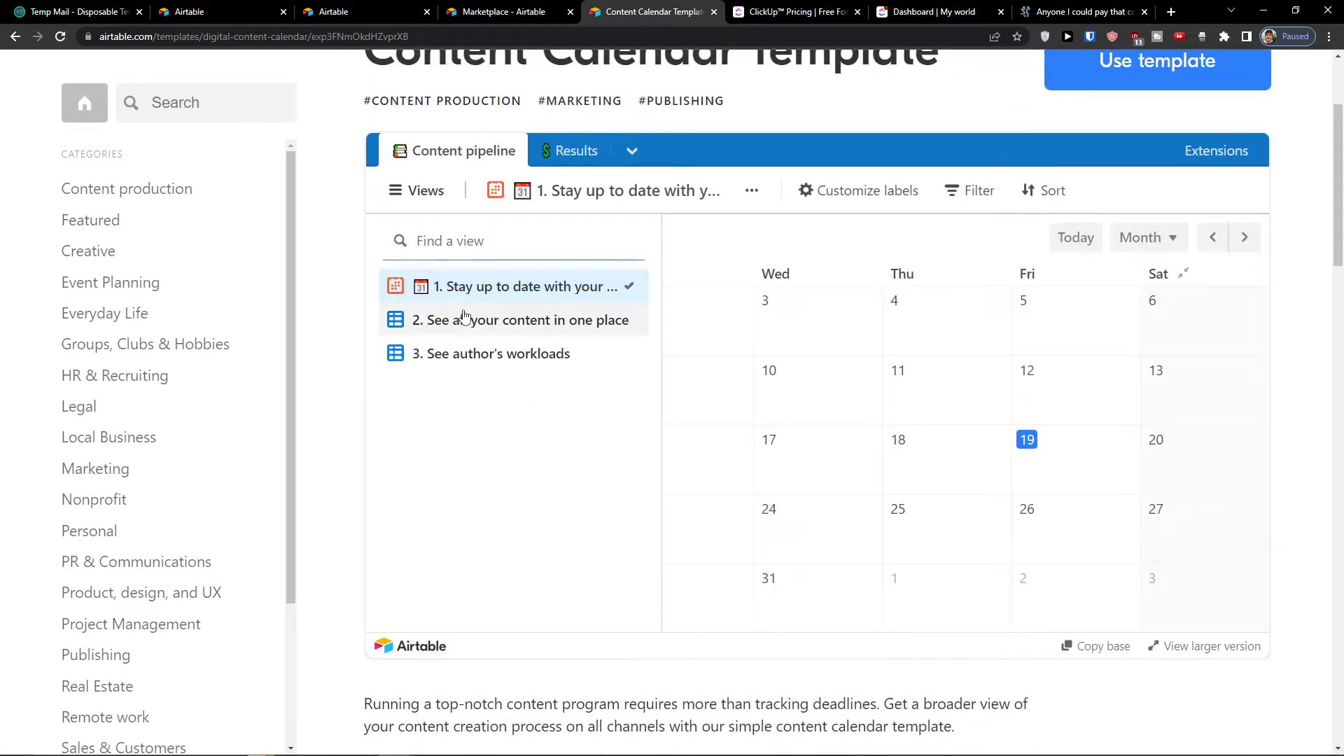
Step: Search 'content calendar', open Social Media Calendar and choose Use template
{"action": "left_click", "coordinate": [161, 105]}
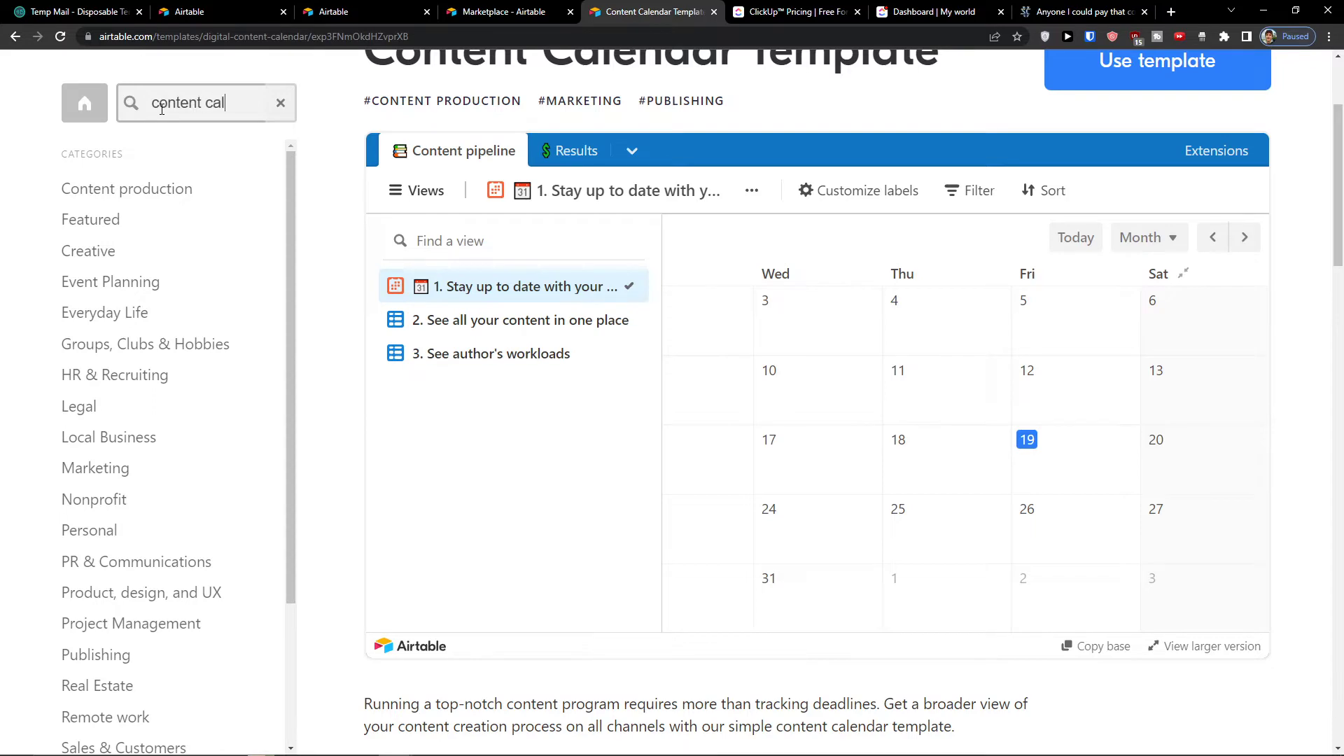
{"action": "type", "text": "content calendar"}
{"action": "key", "text": "Return"}
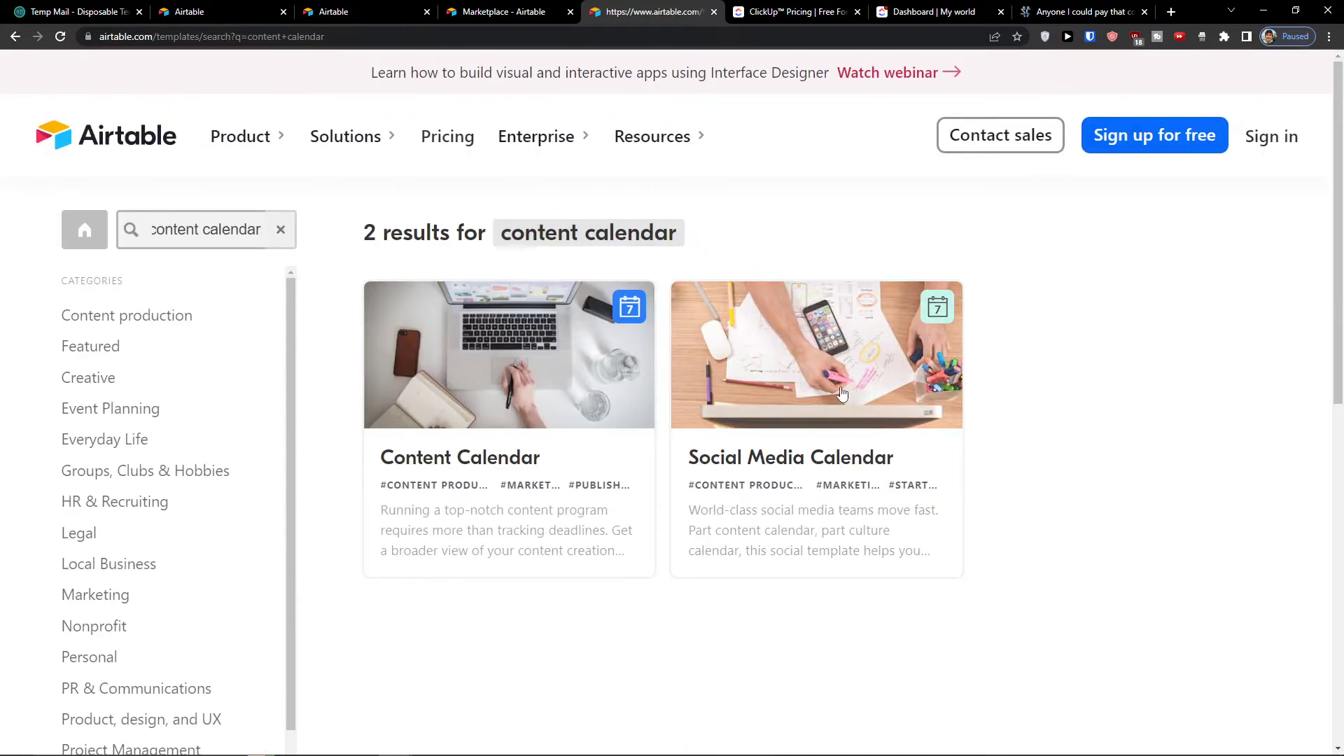
{"action": "left_click", "coordinate": [827, 401]}
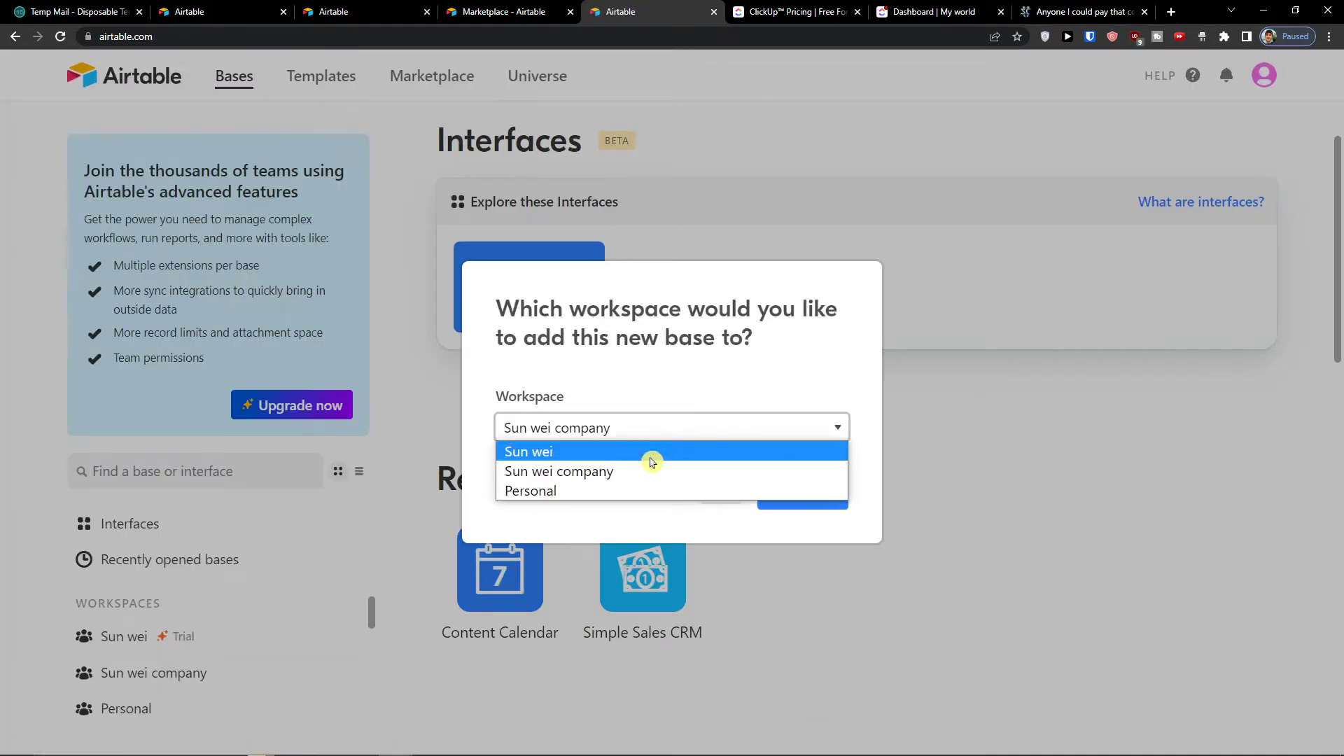
{"action": "left_click", "coordinate": [733, 453]}
Step: Place the new Social Media Calendar base in a different workspace
{"action": "left_click", "coordinate": [774, 501]}
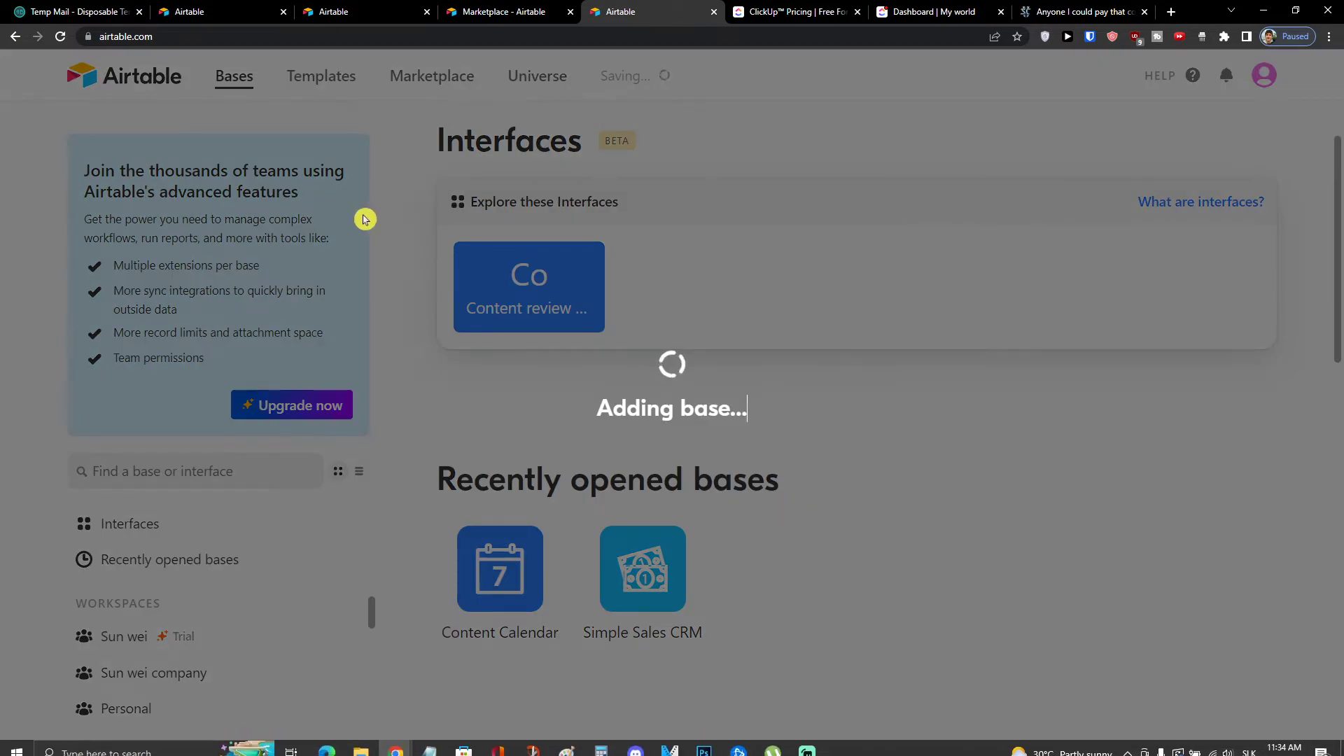
{"action": "mouse_move", "coordinate": [441, 754]}
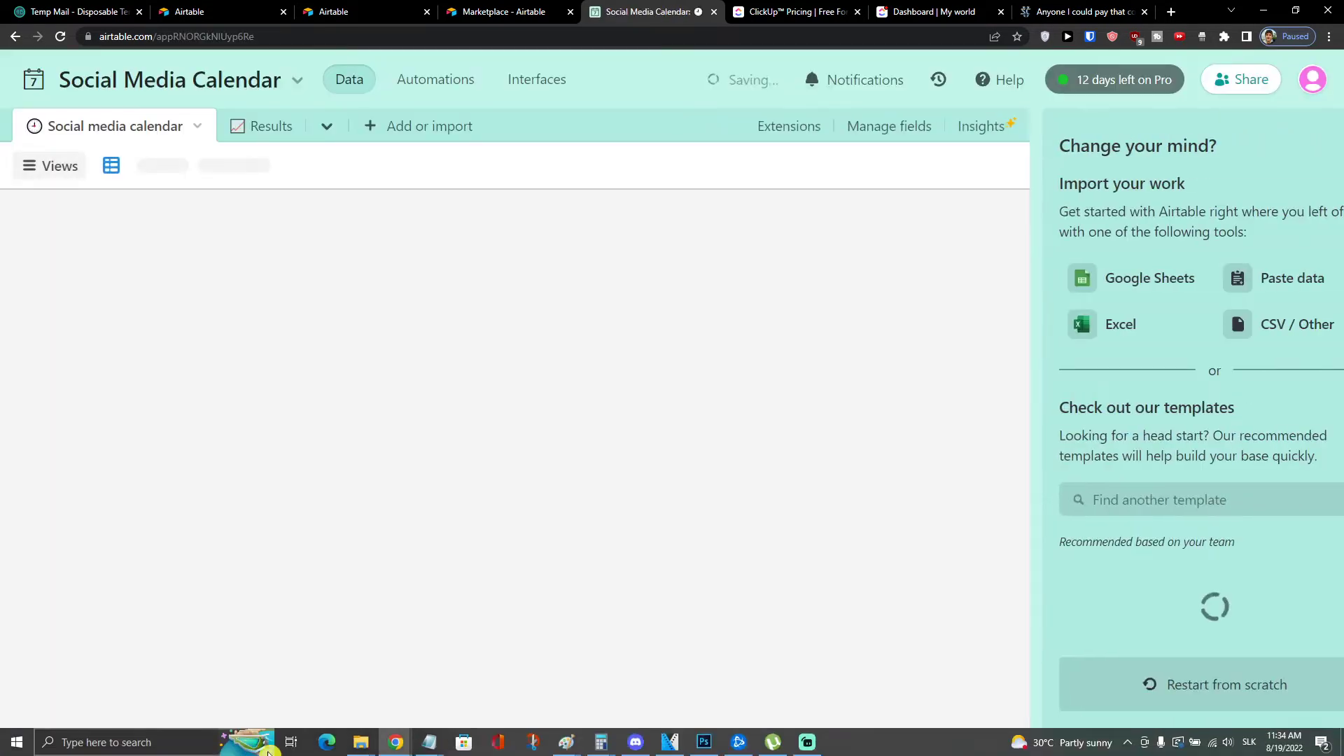
{"action": "mouse_move", "coordinate": [566, 743]}
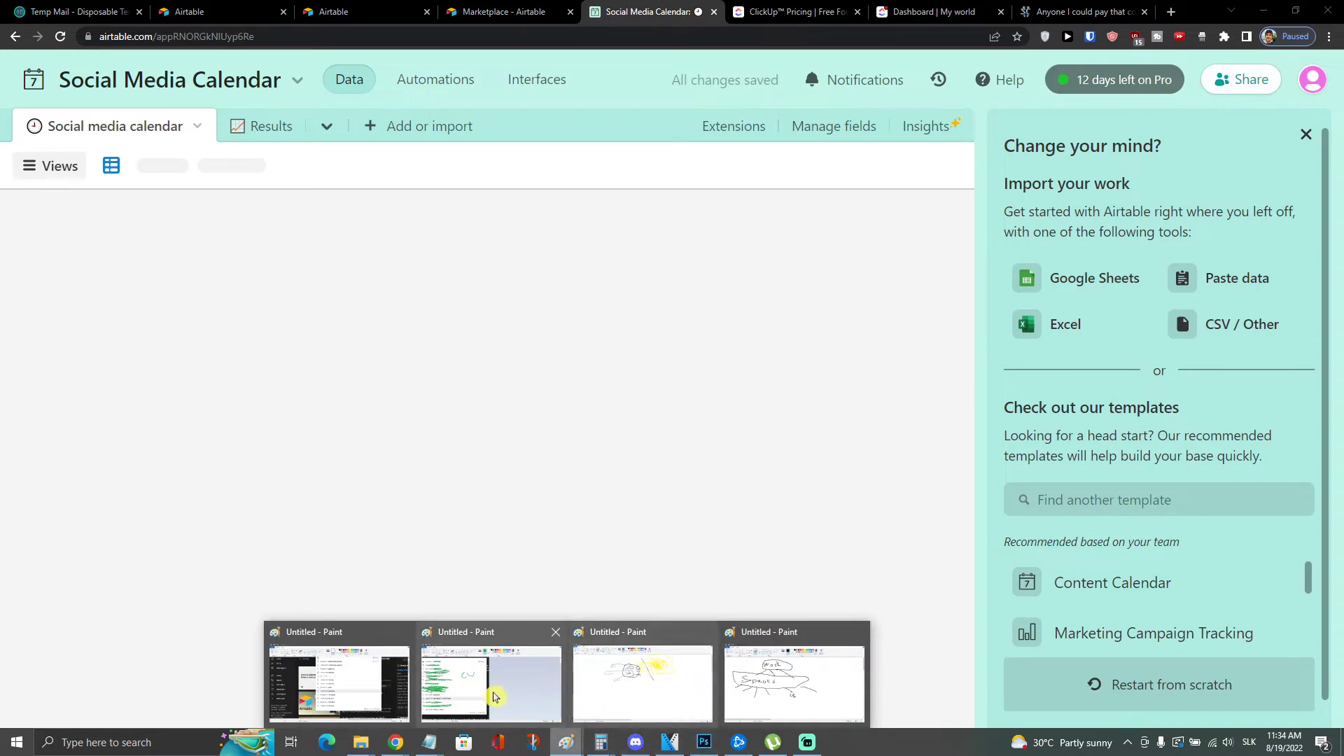
{"action": "left_click", "coordinate": [366, 682]}
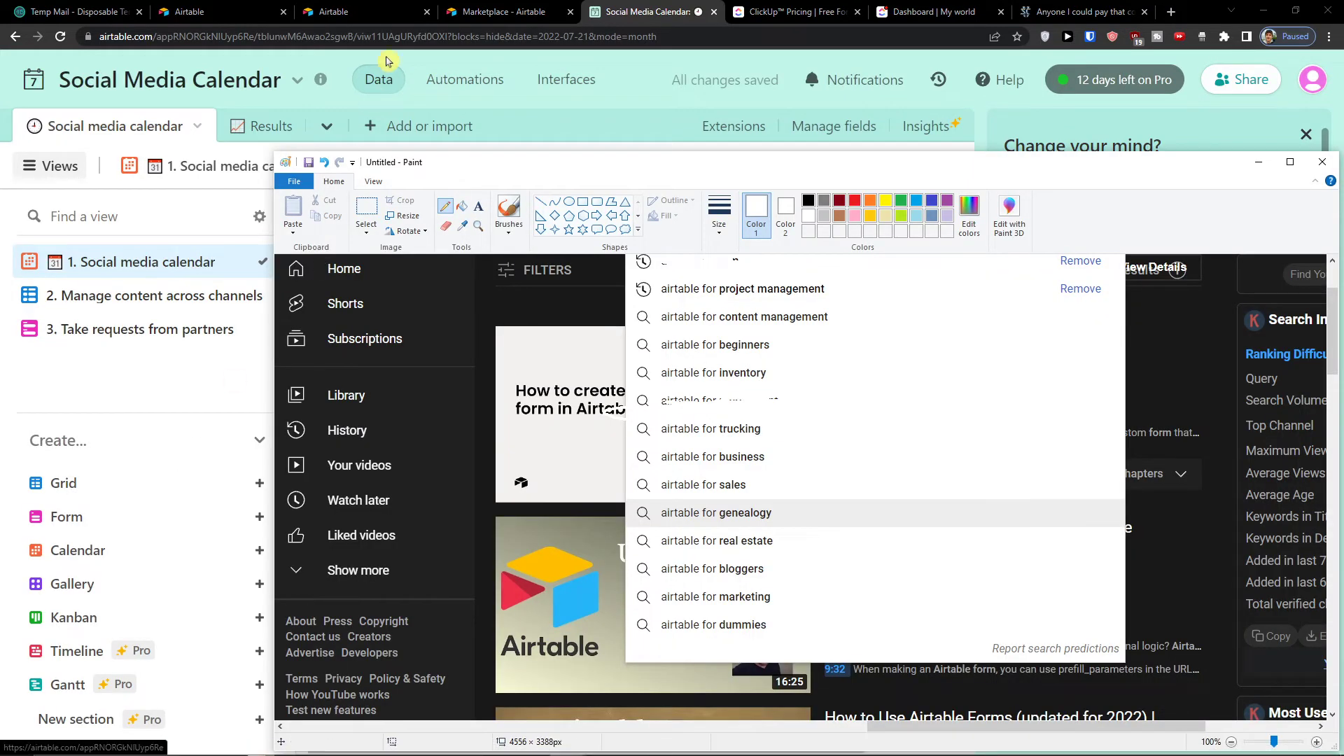
{"action": "left_click", "coordinate": [684, 6]}
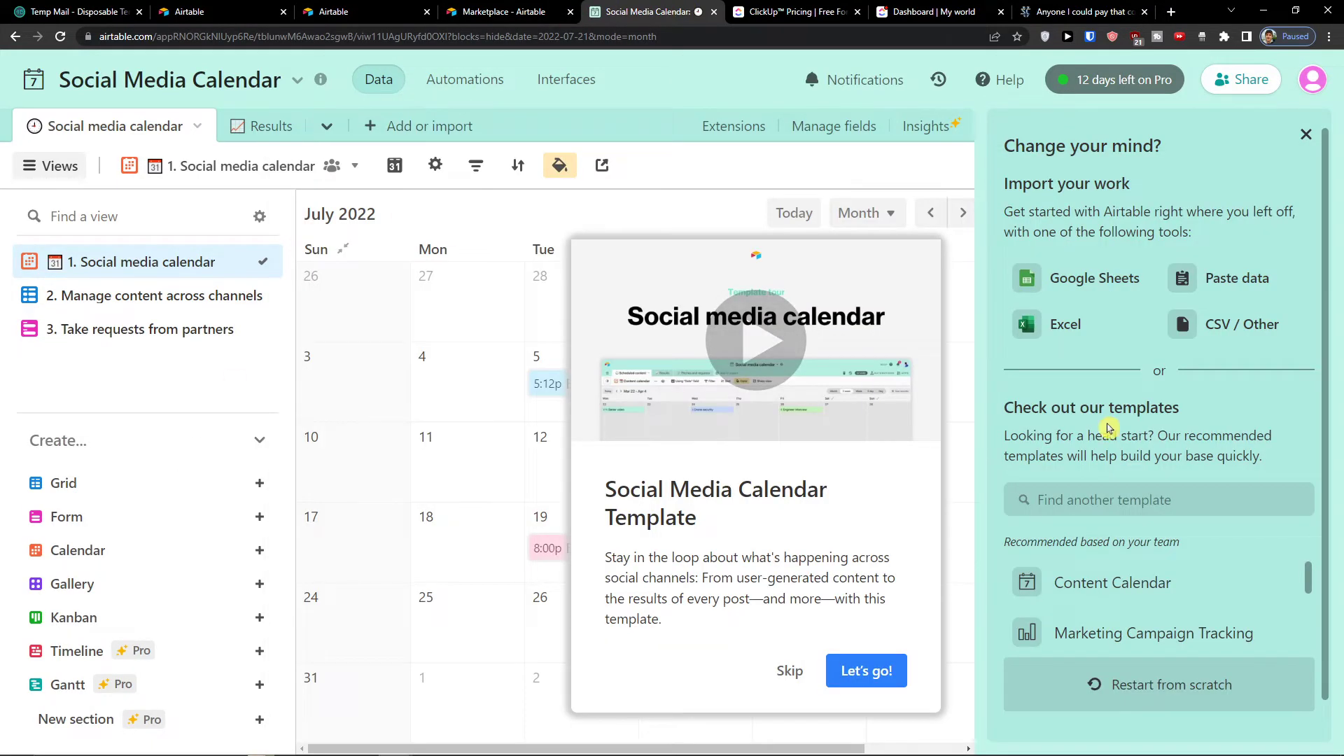
Step: Step through the template tour and dismiss the welcome, import and getting-started panels
{"action": "left_click", "coordinate": [877, 670]}
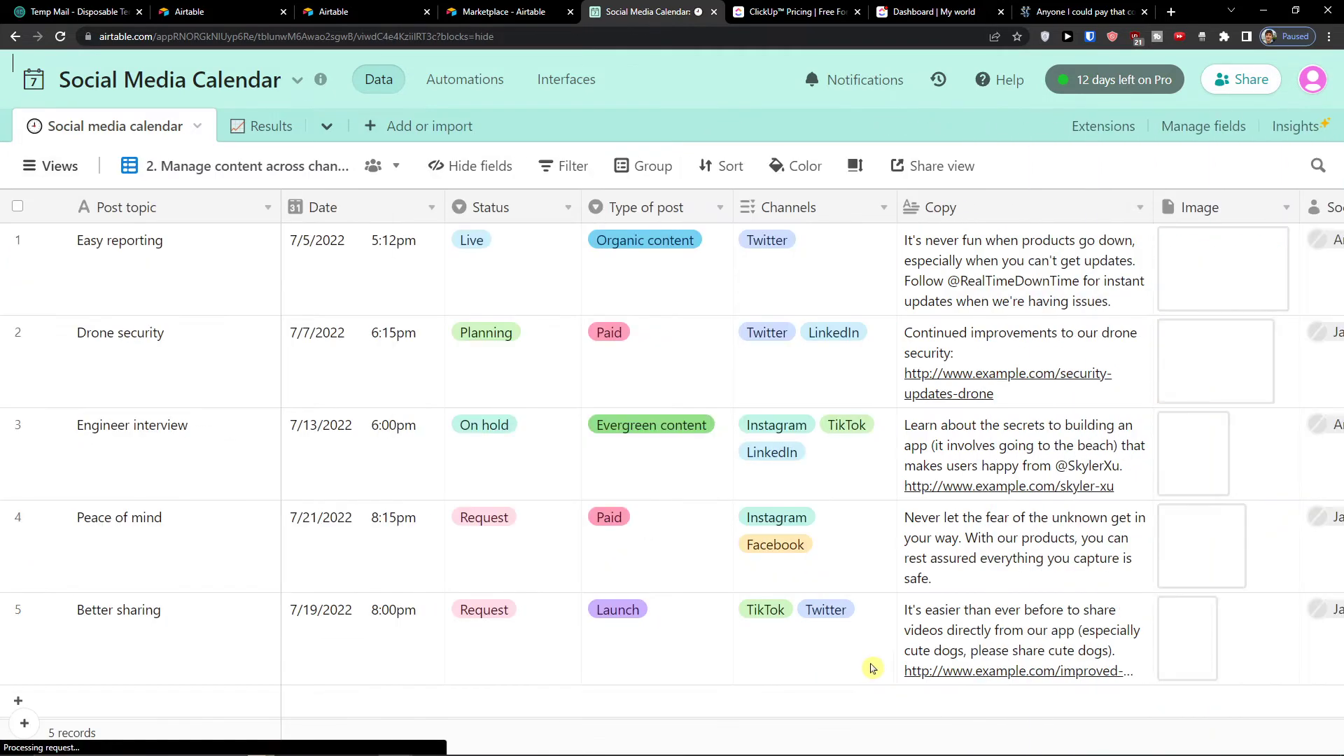
{"action": "left_click", "coordinate": [315, 589]}
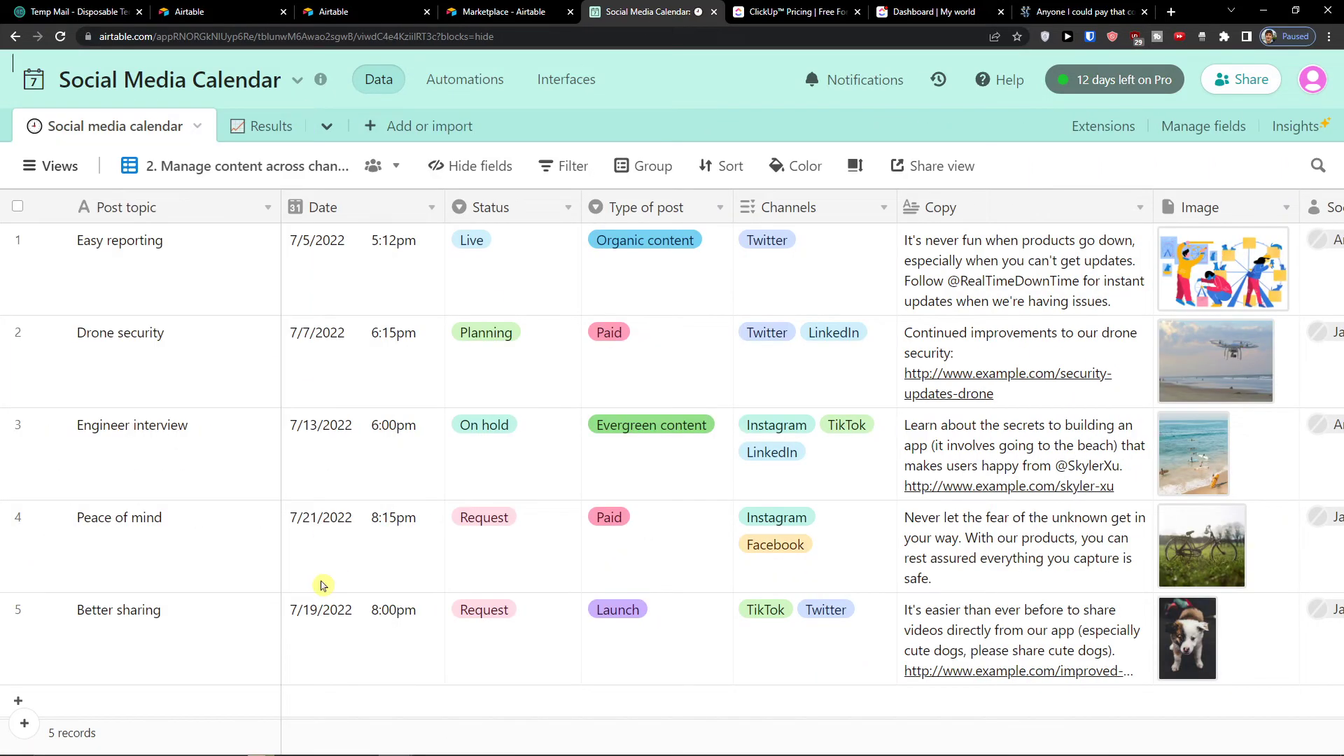
{"action": "left_click", "coordinate": [368, 665]}
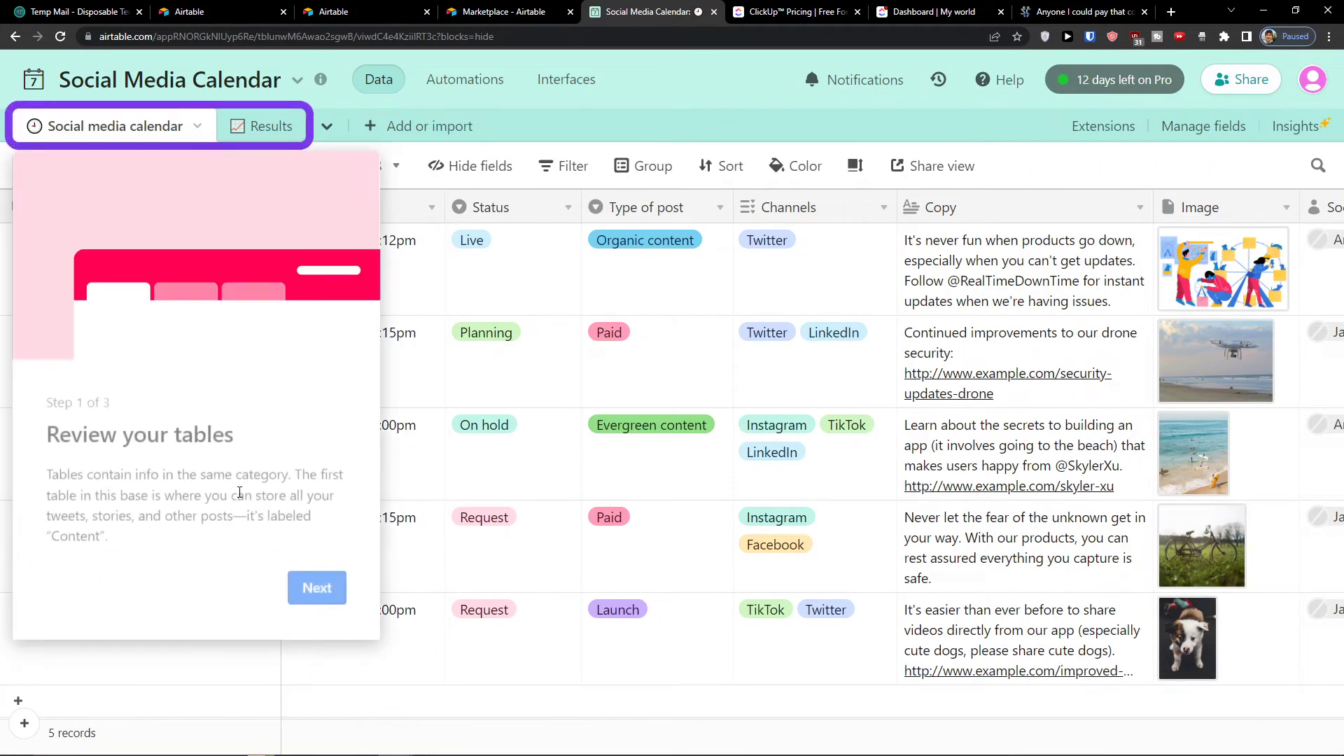
{"action": "left_click", "coordinate": [315, 589]}
{"action": "left_click", "coordinate": [375, 666]}
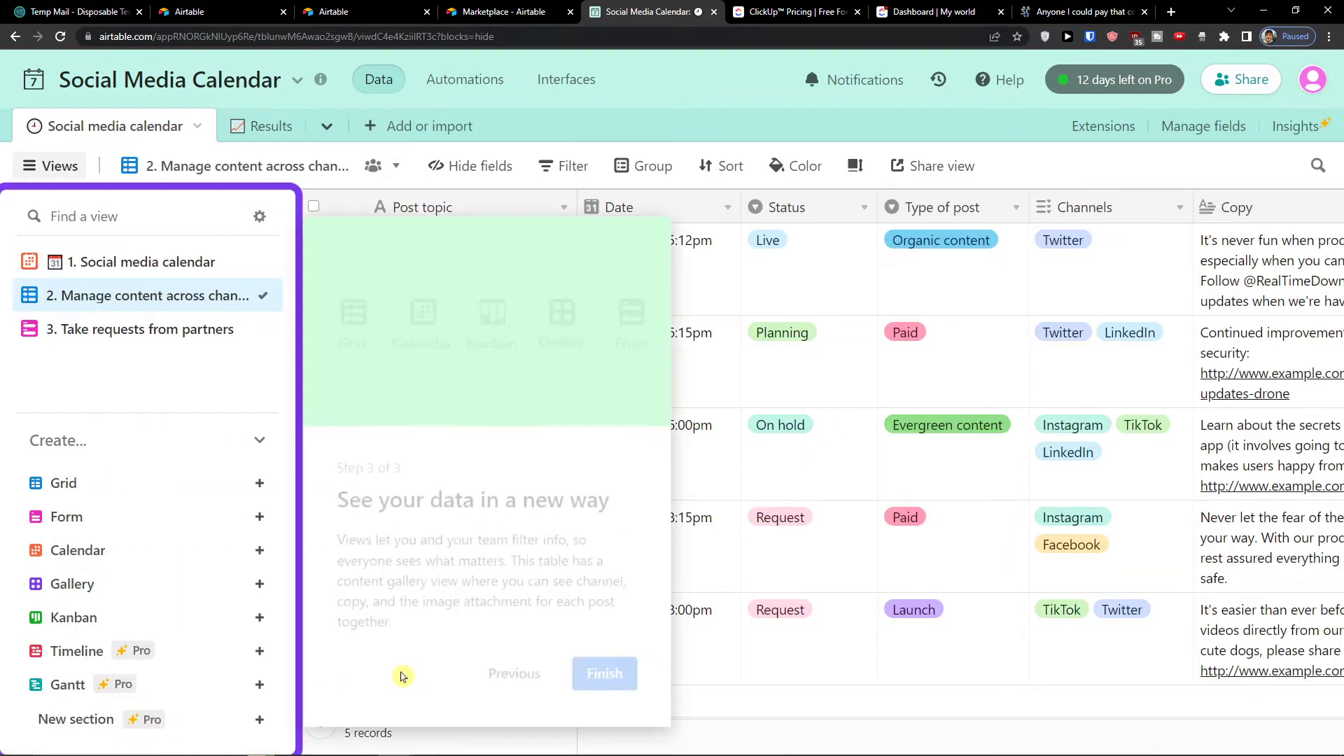
{"action": "left_click", "coordinate": [604, 677]}
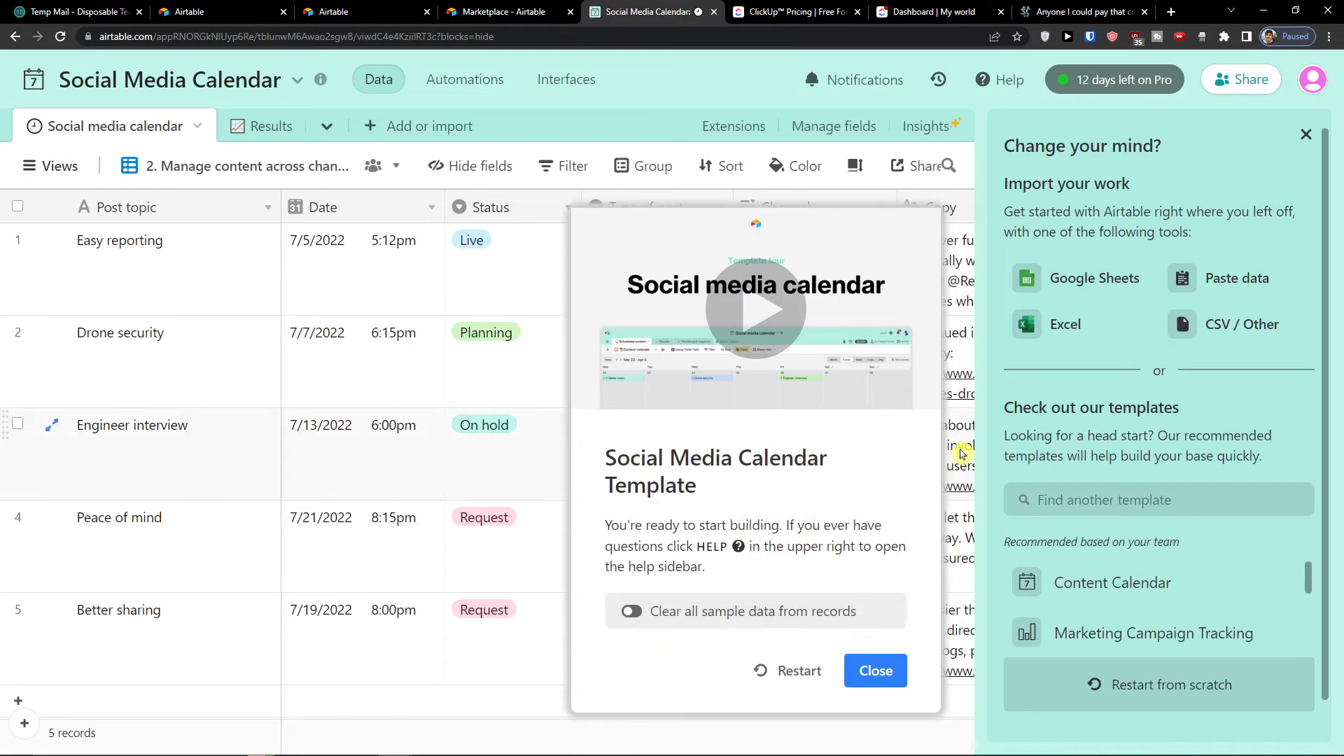
{"action": "left_click", "coordinate": [876, 671]}
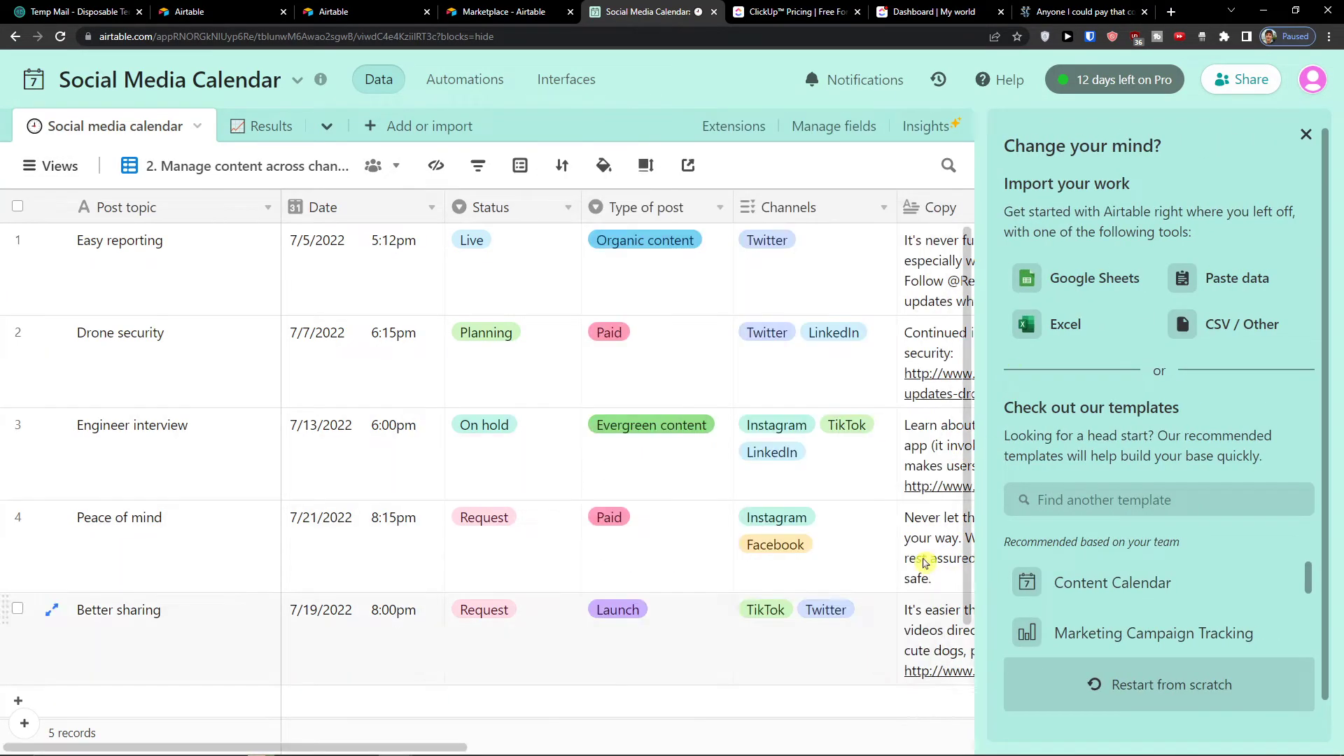
{"action": "left_click", "coordinate": [1306, 135]}
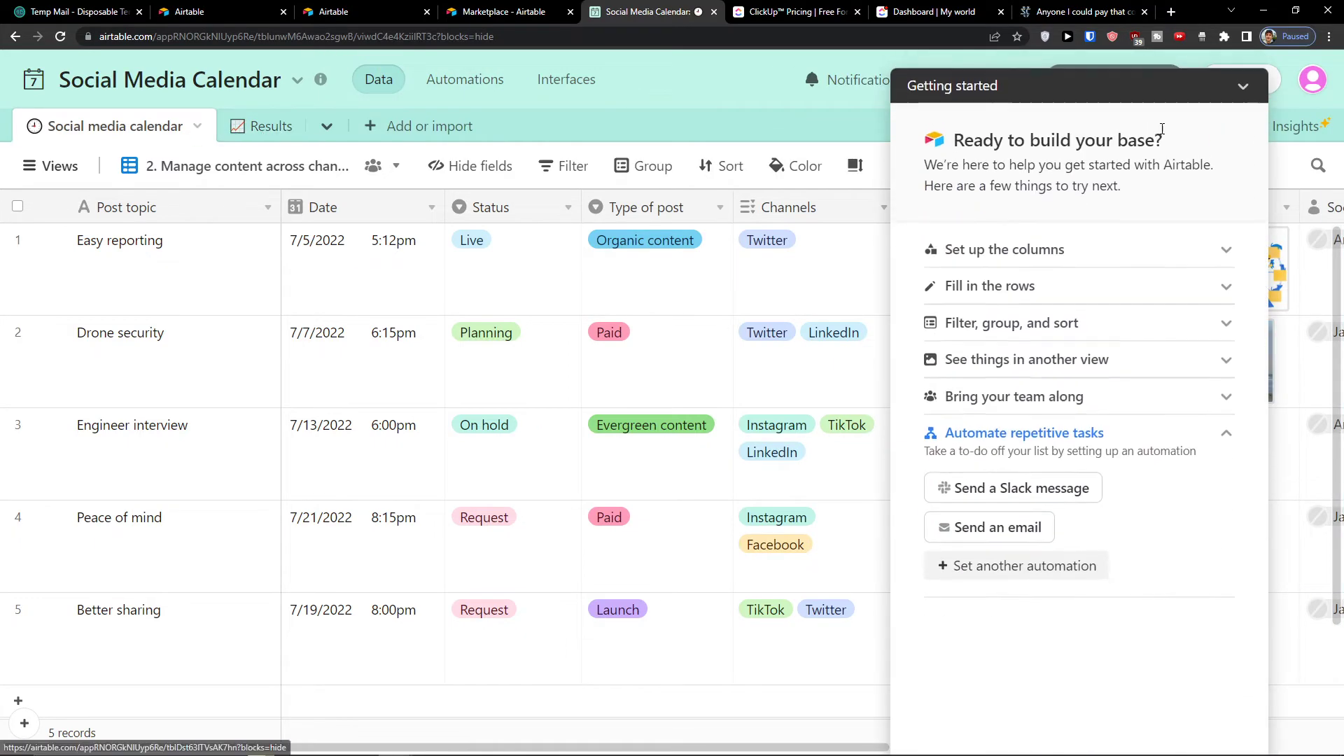
{"action": "left_click", "coordinate": [1243, 86]}
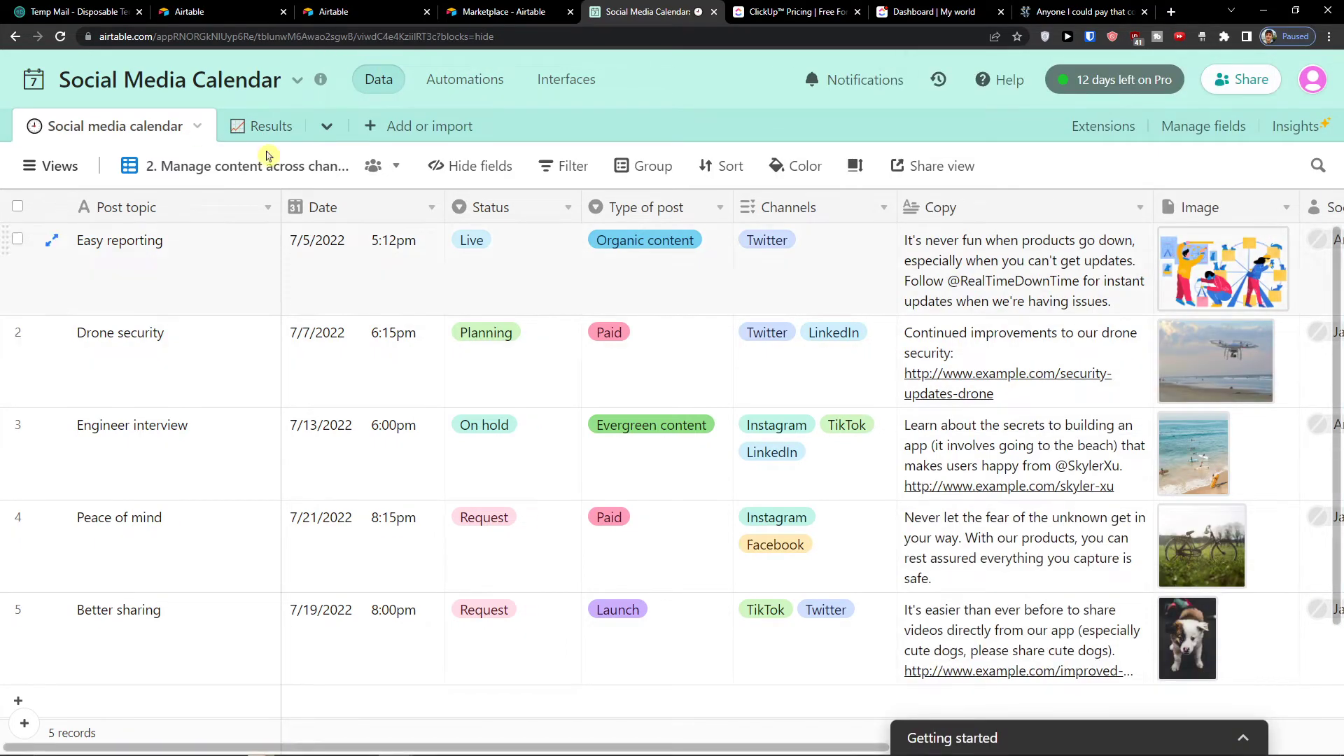
Step: Return to the Manage content across channels grid and add a sixth record
{"action": "left_click", "coordinate": [52, 166]}
{"action": "left_click", "coordinate": [133, 266]}
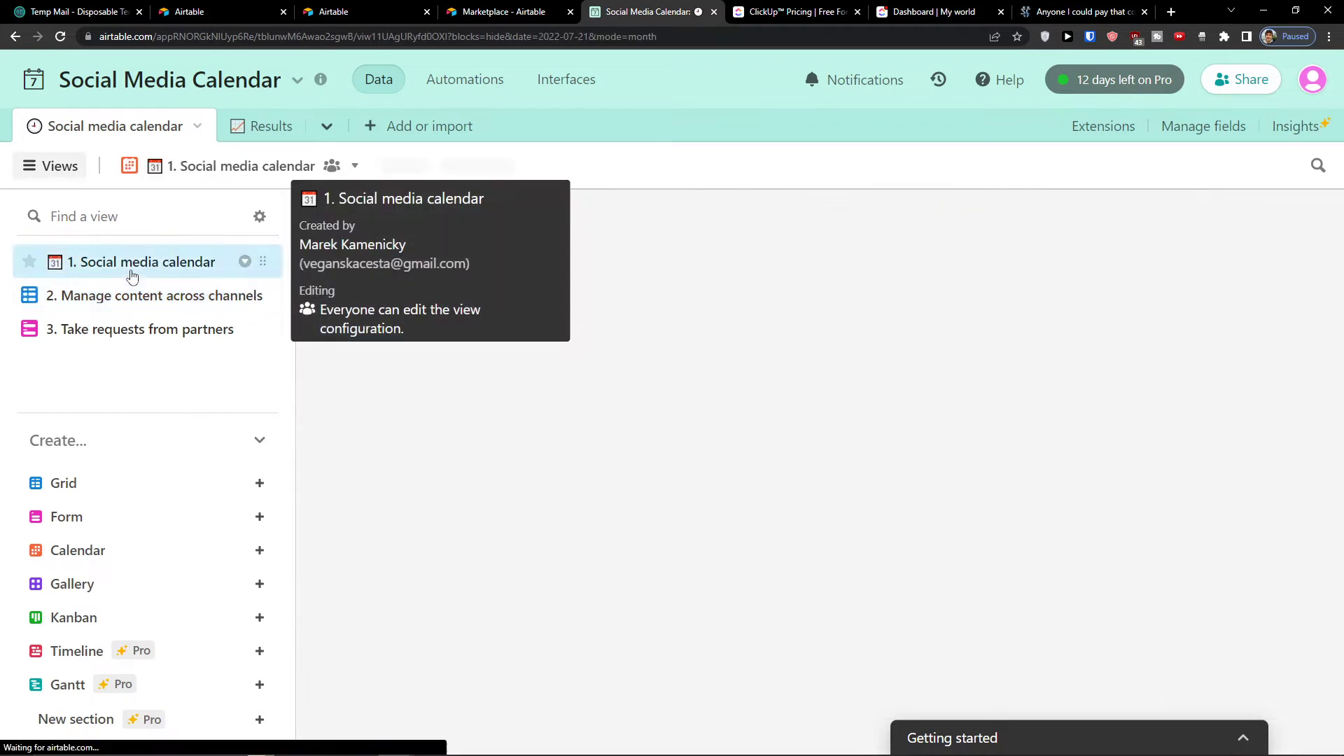
{"action": "left_click", "coordinate": [137, 294]}
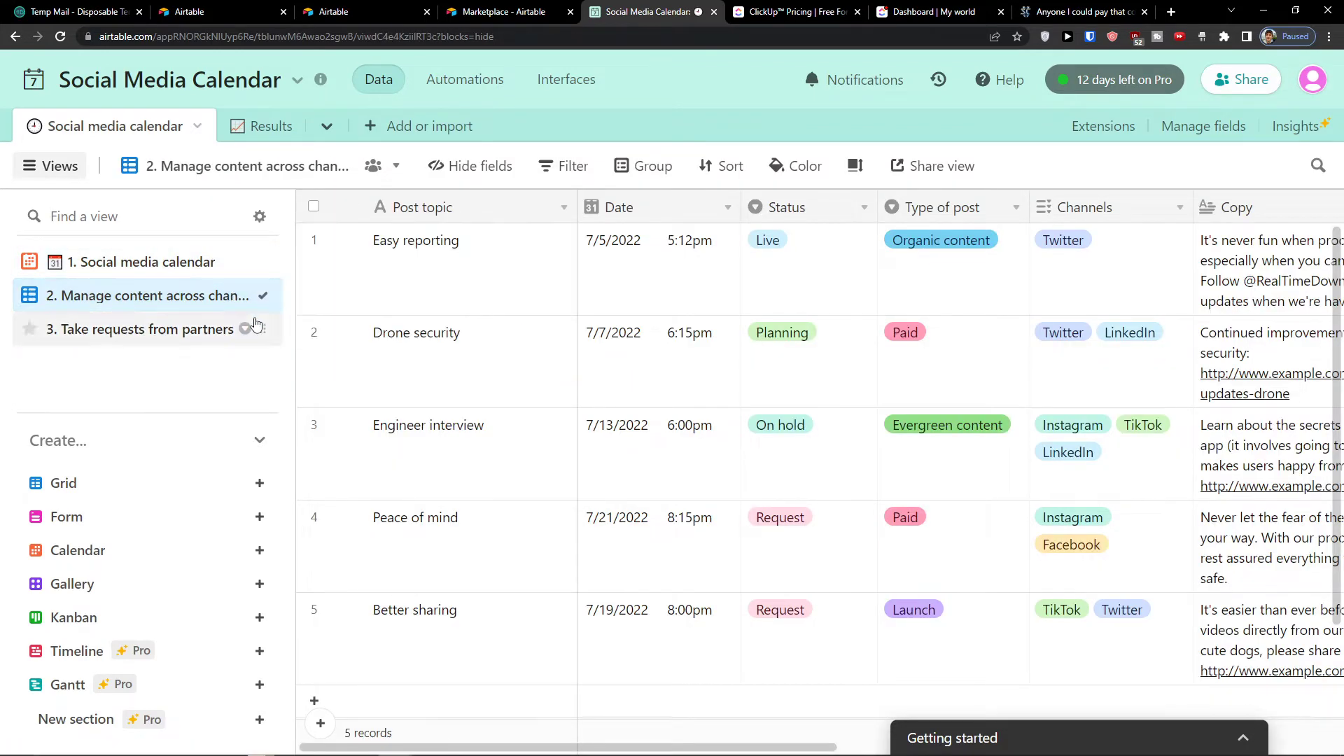
{"action": "scroll", "coordinate": [505, 294], "scroll_direction": "down", "scroll_amount": 2}
{"action": "scroll", "coordinate": [508, 311], "scroll_direction": "up", "scroll_amount": 2}
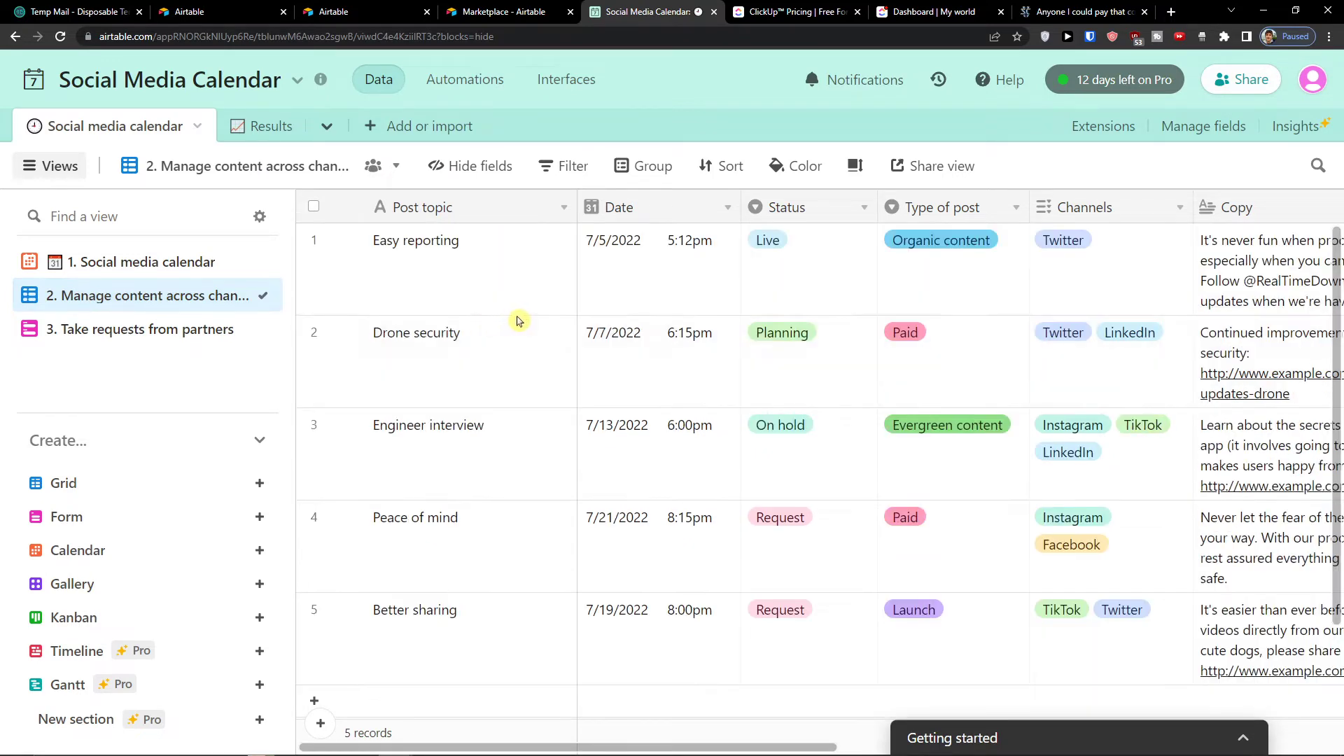
{"action": "scroll", "coordinate": [468, 387], "scroll_direction": "down", "scroll_amount": 2}
{"action": "left_click", "coordinate": [452, 578]}
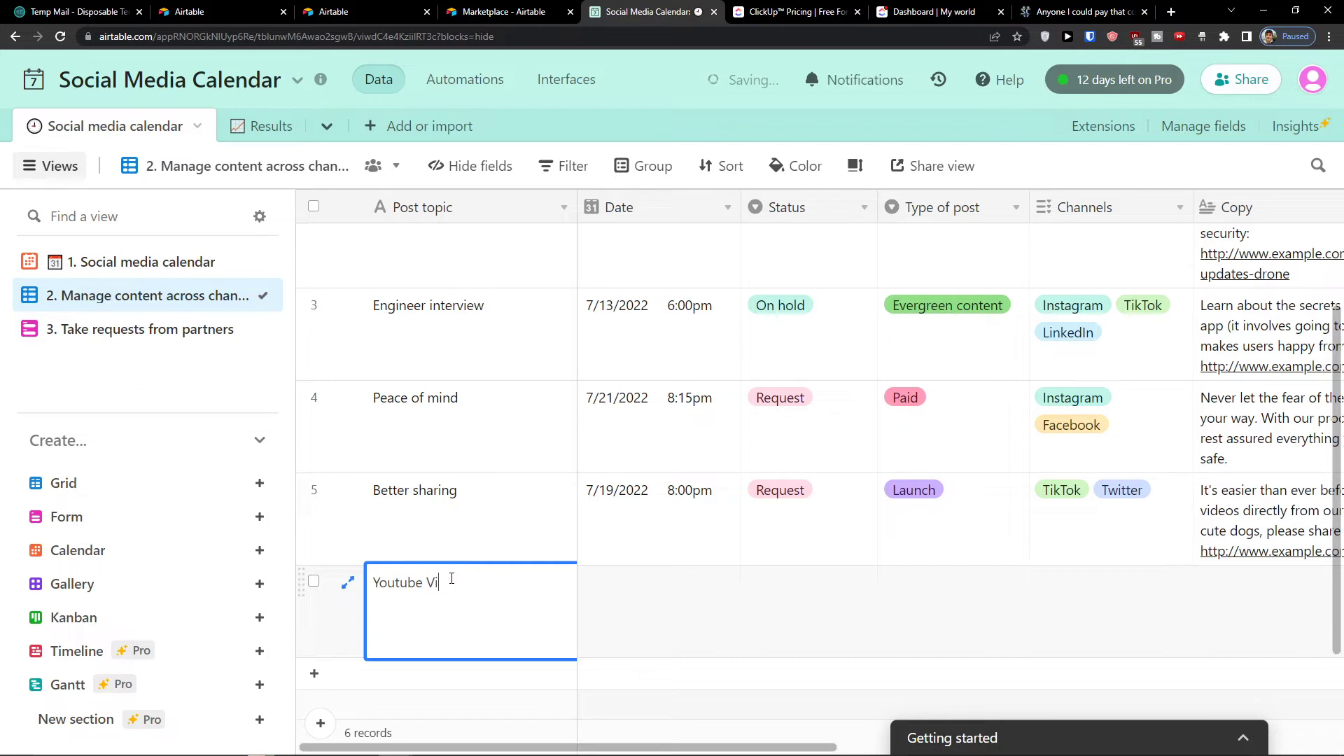
Step: Set the Youtube Video record's date to August 25, 2022
{"action": "left_click", "coordinate": [653, 614]}
{"action": "left_click", "coordinate": [658, 611]}
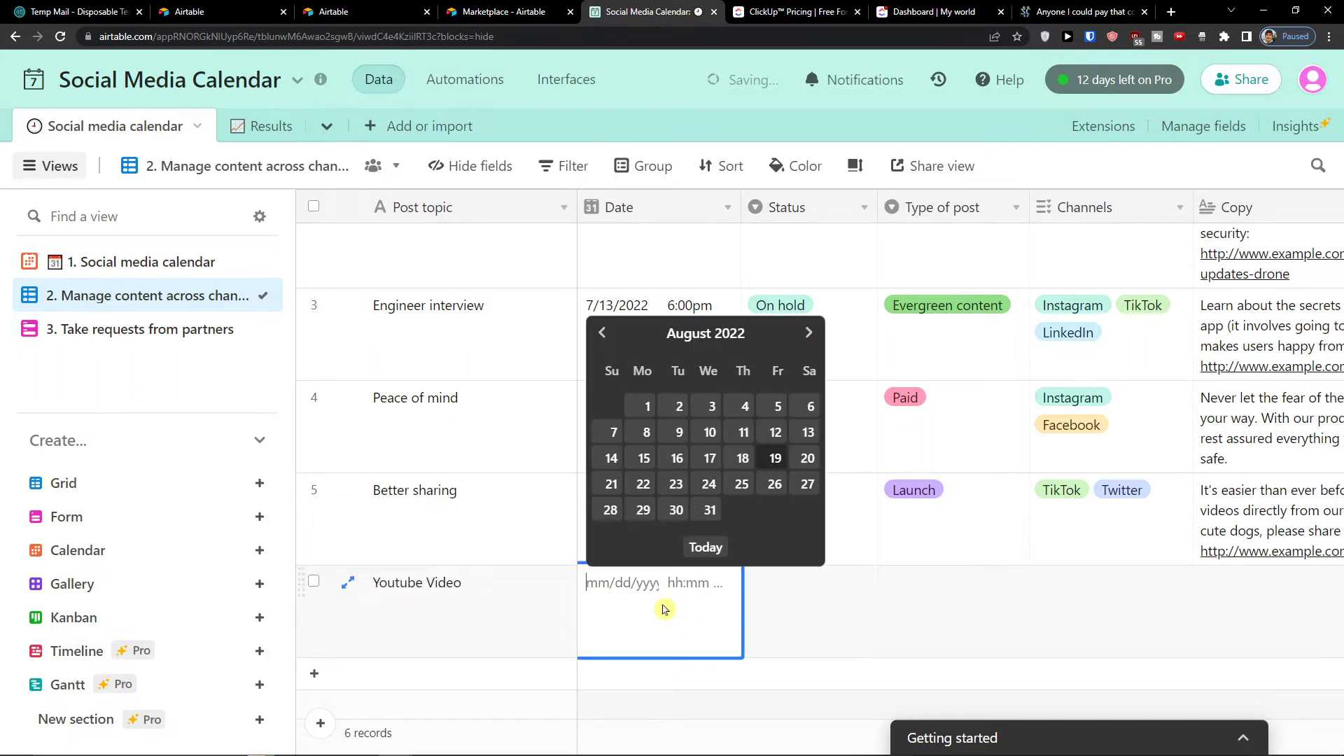
{"action": "left_click", "coordinate": [742, 486]}
Step: Set the record's Status to Evergreen post
{"action": "left_click", "coordinate": [812, 593]}
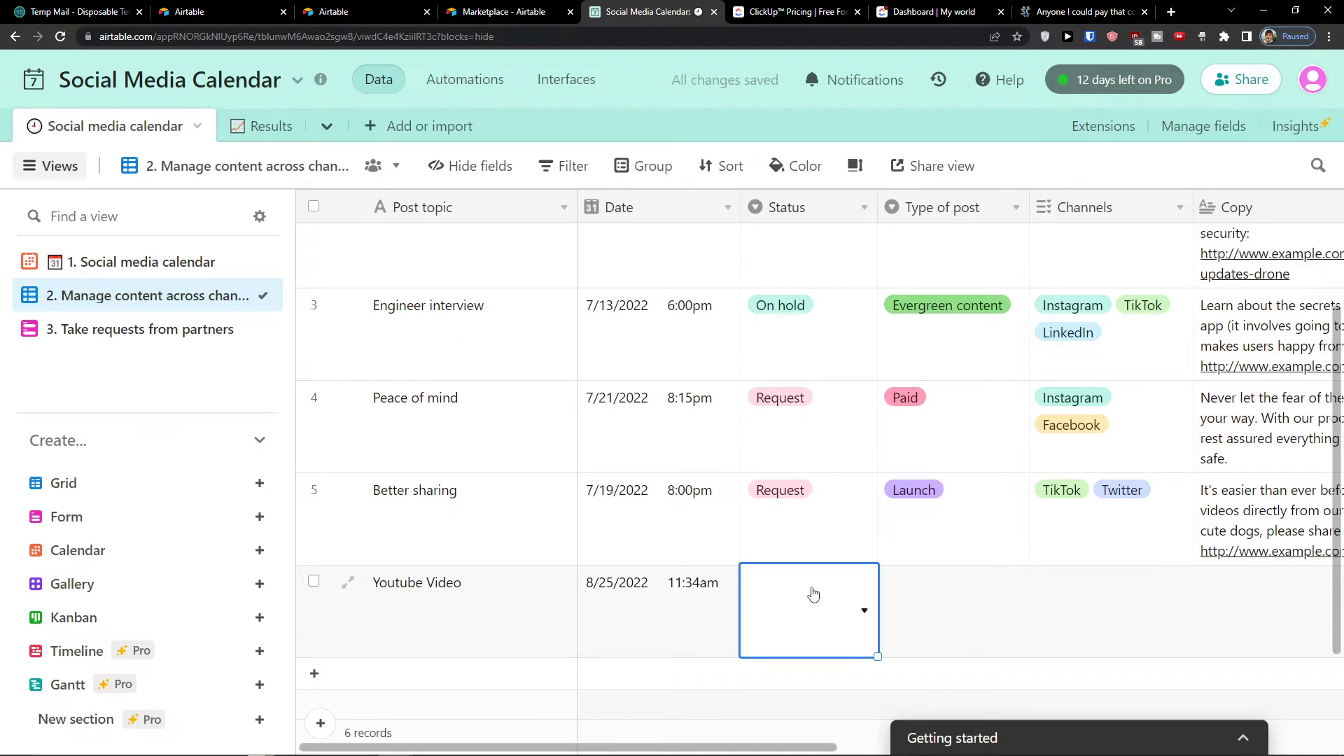
{"action": "left_click", "coordinate": [813, 594]}
{"action": "scroll", "coordinate": [798, 505], "scroll_direction": "down", "scroll_amount": 1}
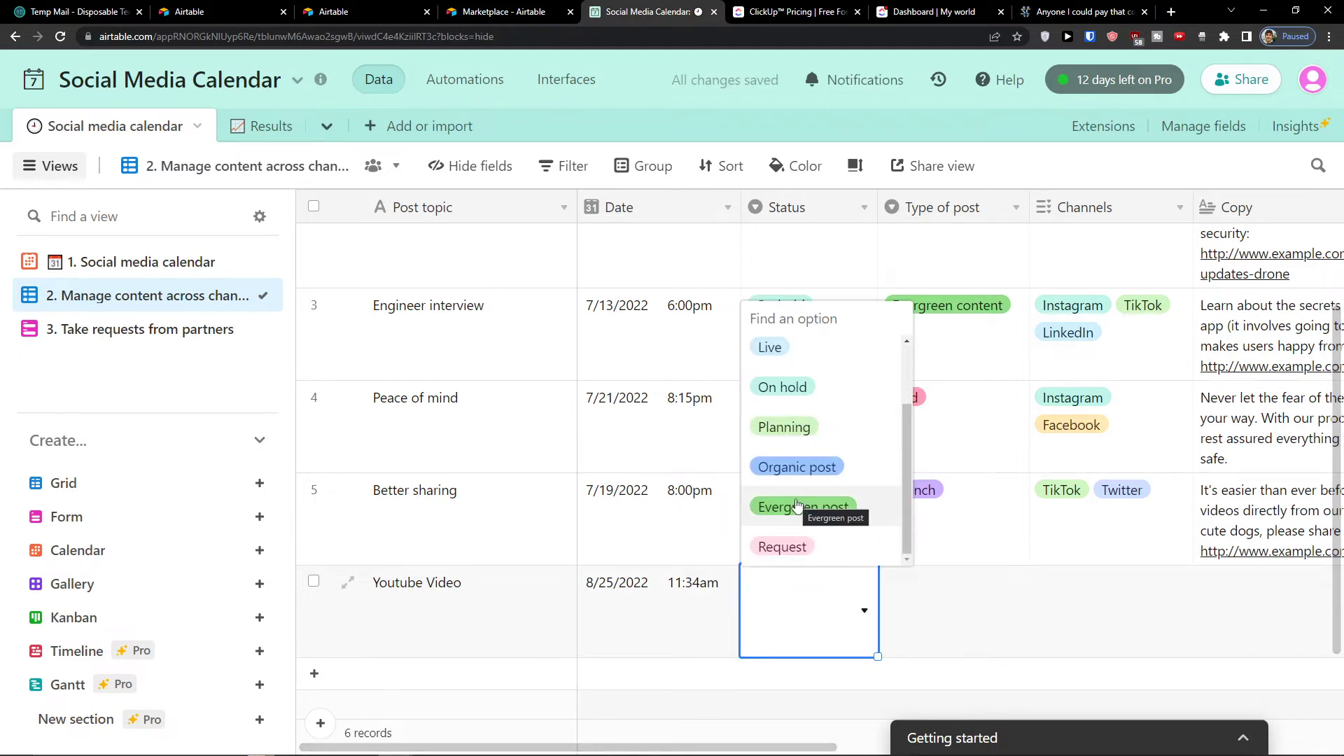
{"action": "scroll", "coordinate": [821, 451], "scroll_direction": "up", "scroll_amount": 1}
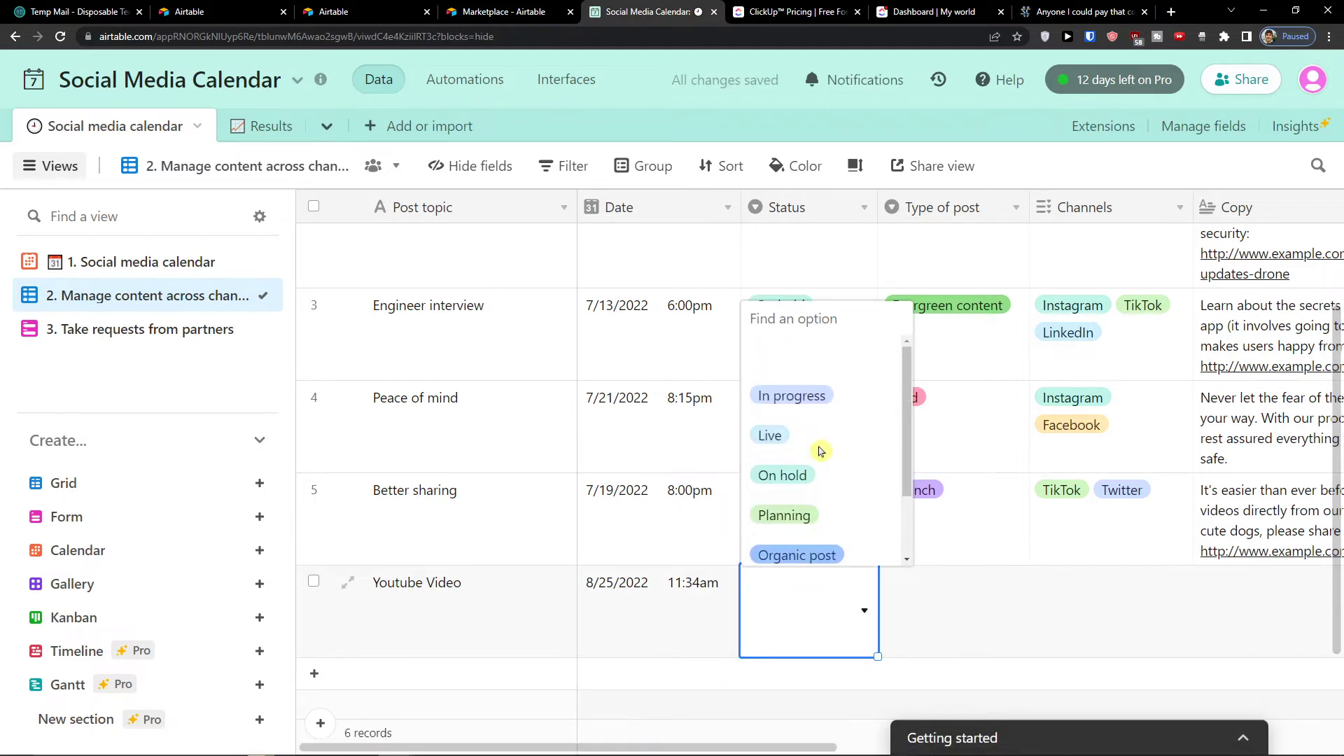
{"action": "scroll", "coordinate": [820, 451], "scroll_direction": "down", "scroll_amount": 1}
{"action": "left_click", "coordinate": [810, 509]}
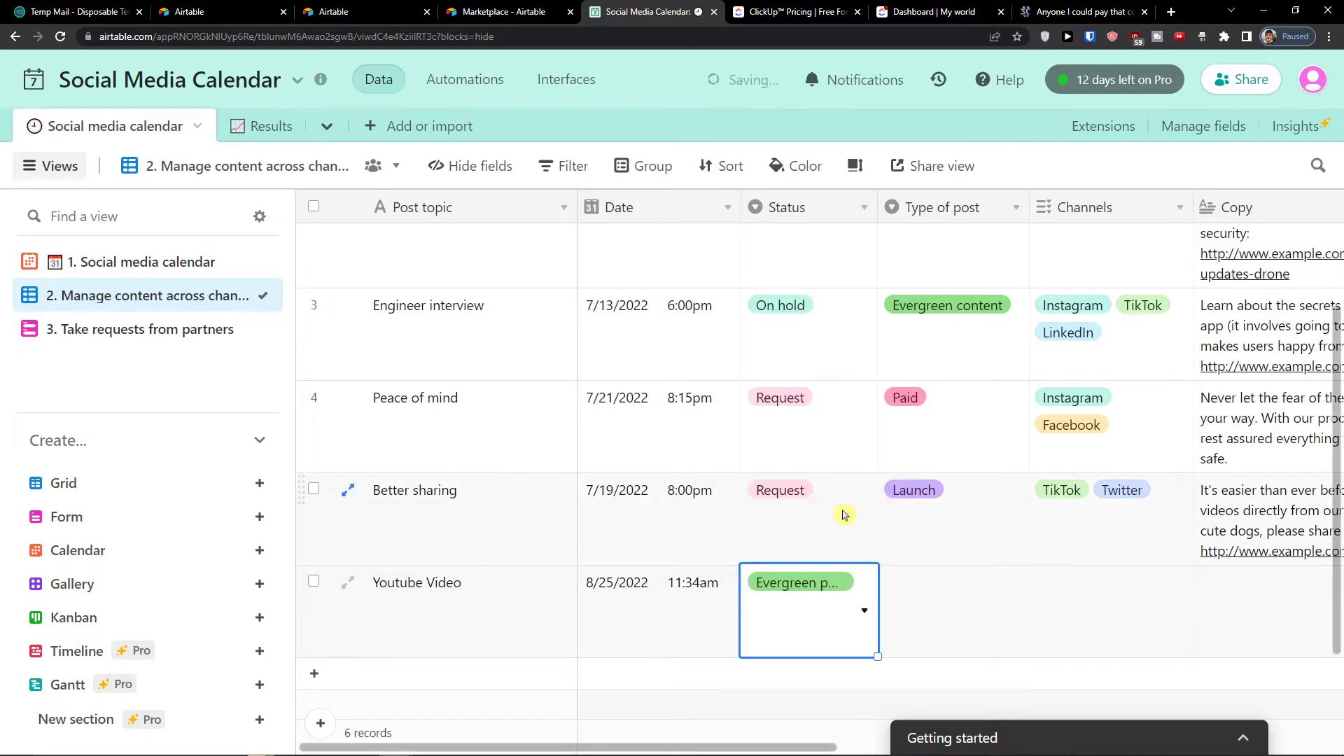
Step: Set the record's Type of post to Evergreen content
{"action": "left_click", "coordinate": [938, 601]}
{"action": "left_click", "coordinate": [937, 602]}
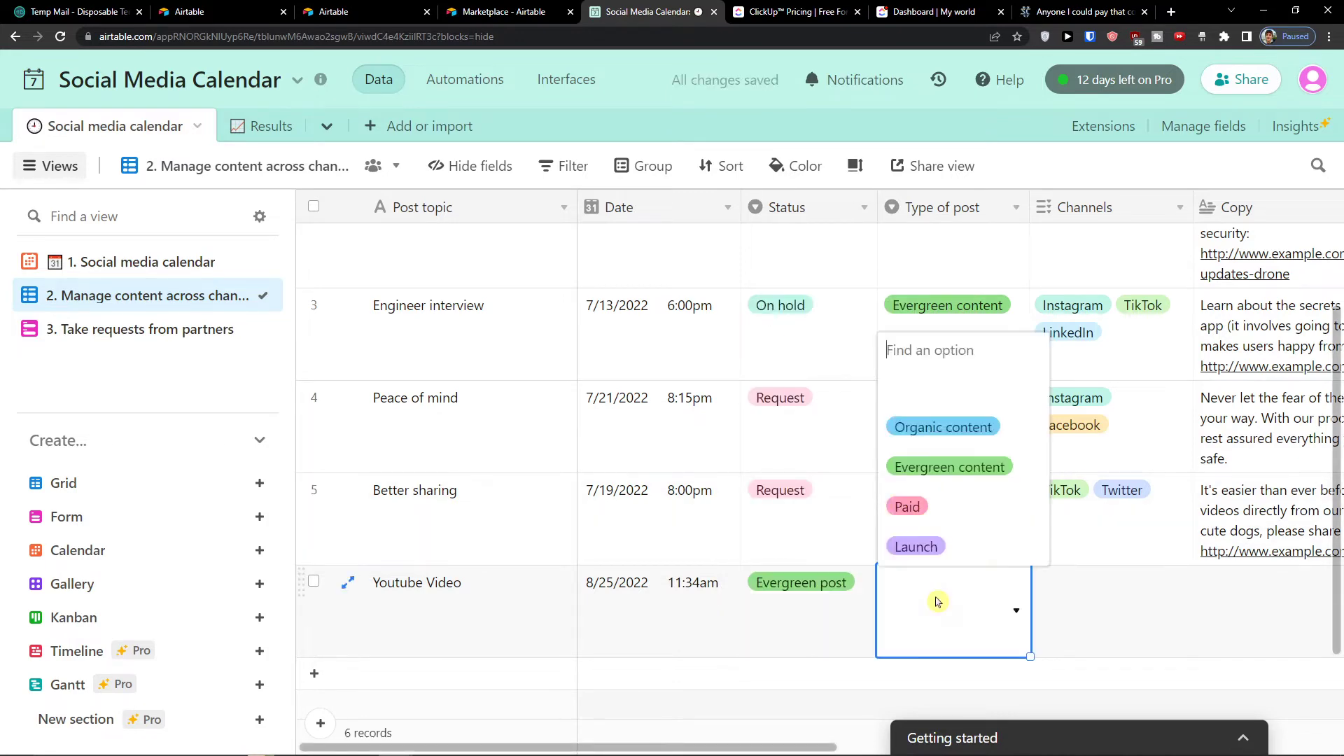
{"action": "left_click", "coordinate": [942, 474]}
{"action": "scroll", "coordinate": [810, 620], "scroll_direction": "up", "scroll_amount": 2}
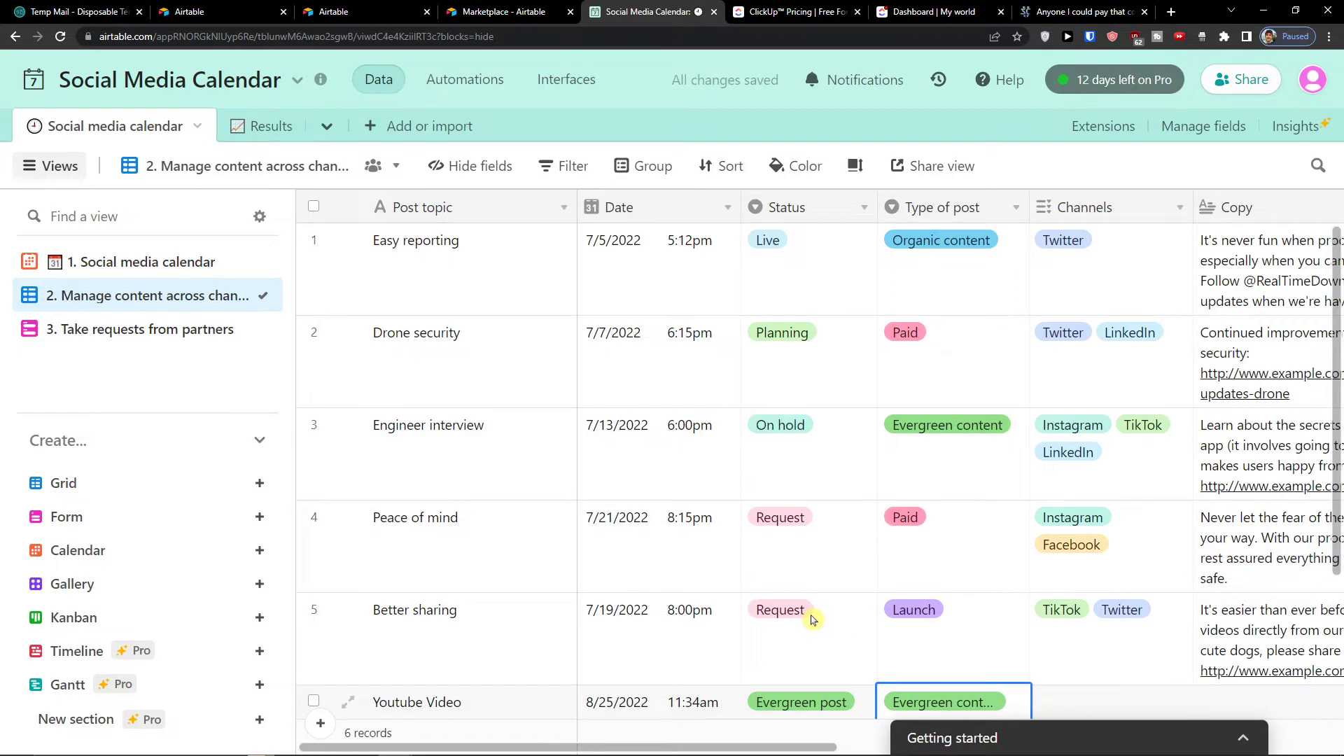
{"action": "scroll", "coordinate": [841, 609], "scroll_direction": "down", "scroll_amount": 3}
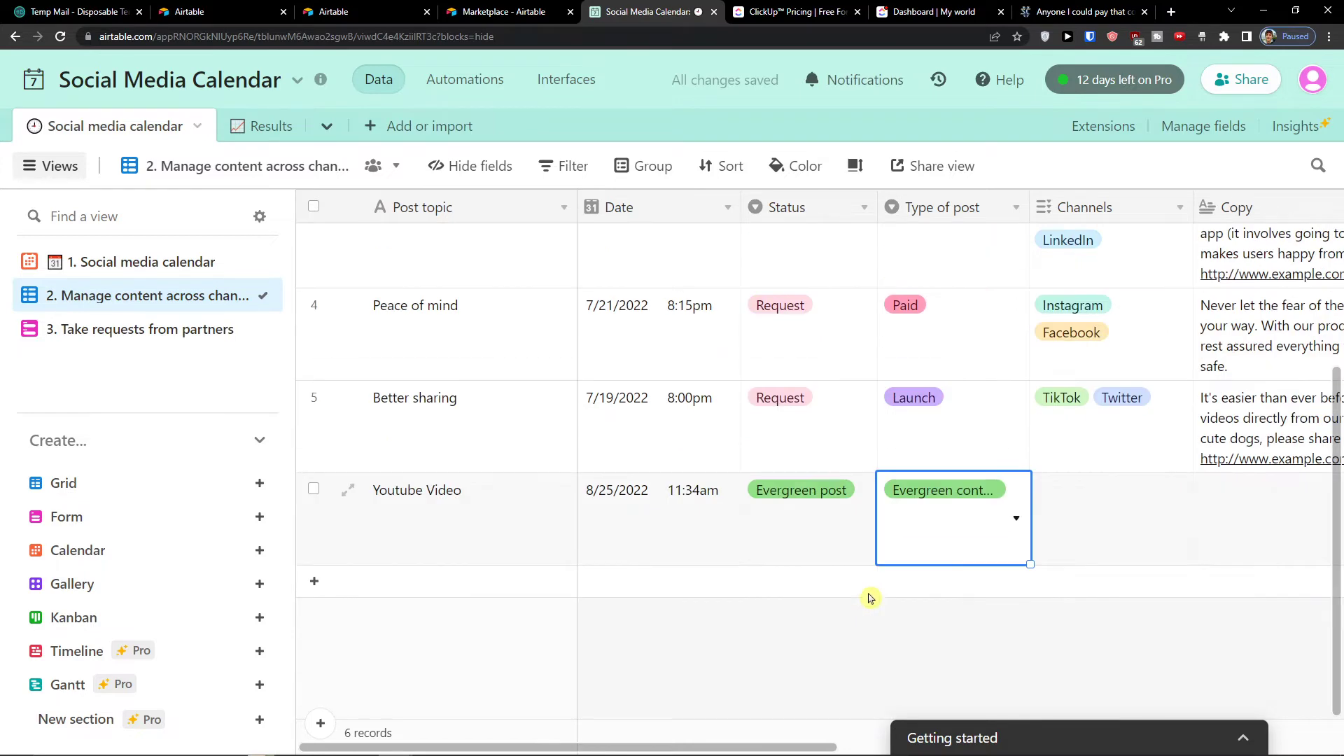
{"action": "left_click", "coordinate": [1070, 513]}
{"action": "left_click", "coordinate": [1048, 491]}
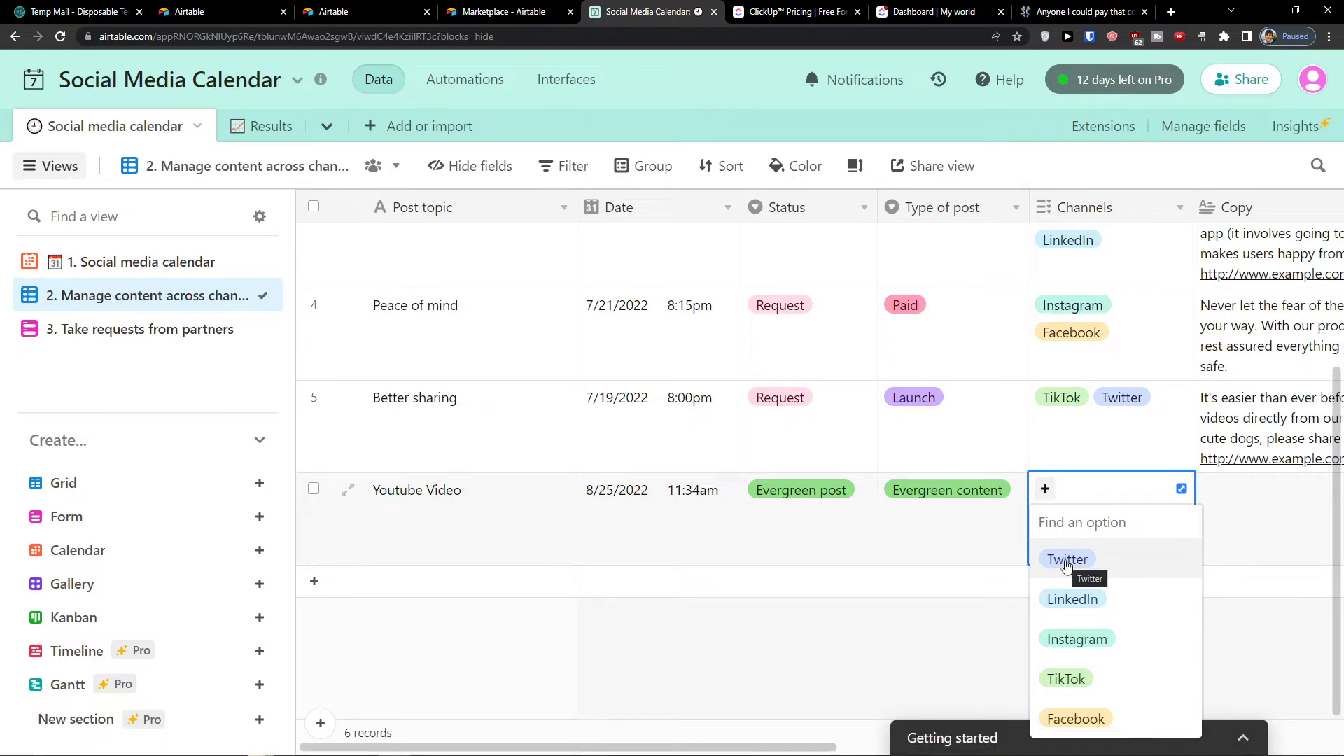
{"action": "left_click", "coordinate": [855, 658]}
{"action": "scroll", "coordinate": [1120, 461], "scroll_direction": "up", "scroll_amount": 3}
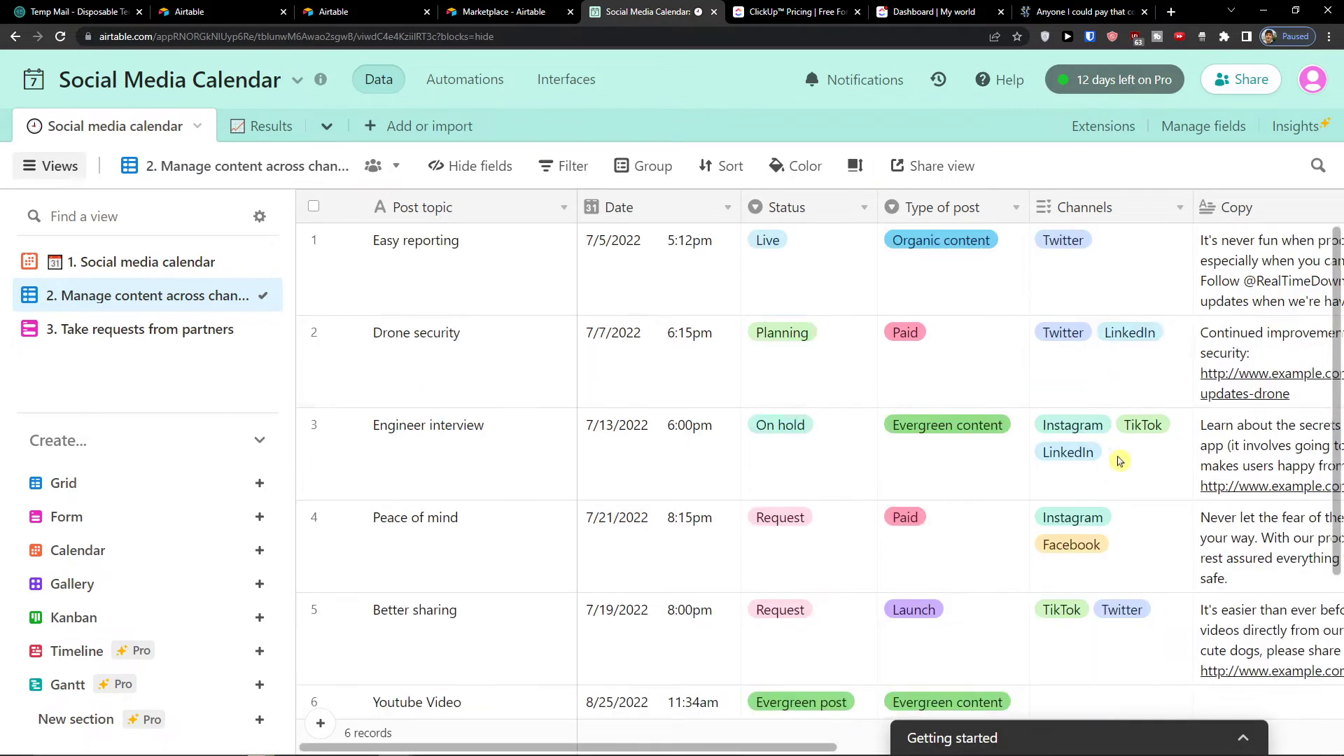
{"action": "left_click", "coordinate": [1118, 213]}
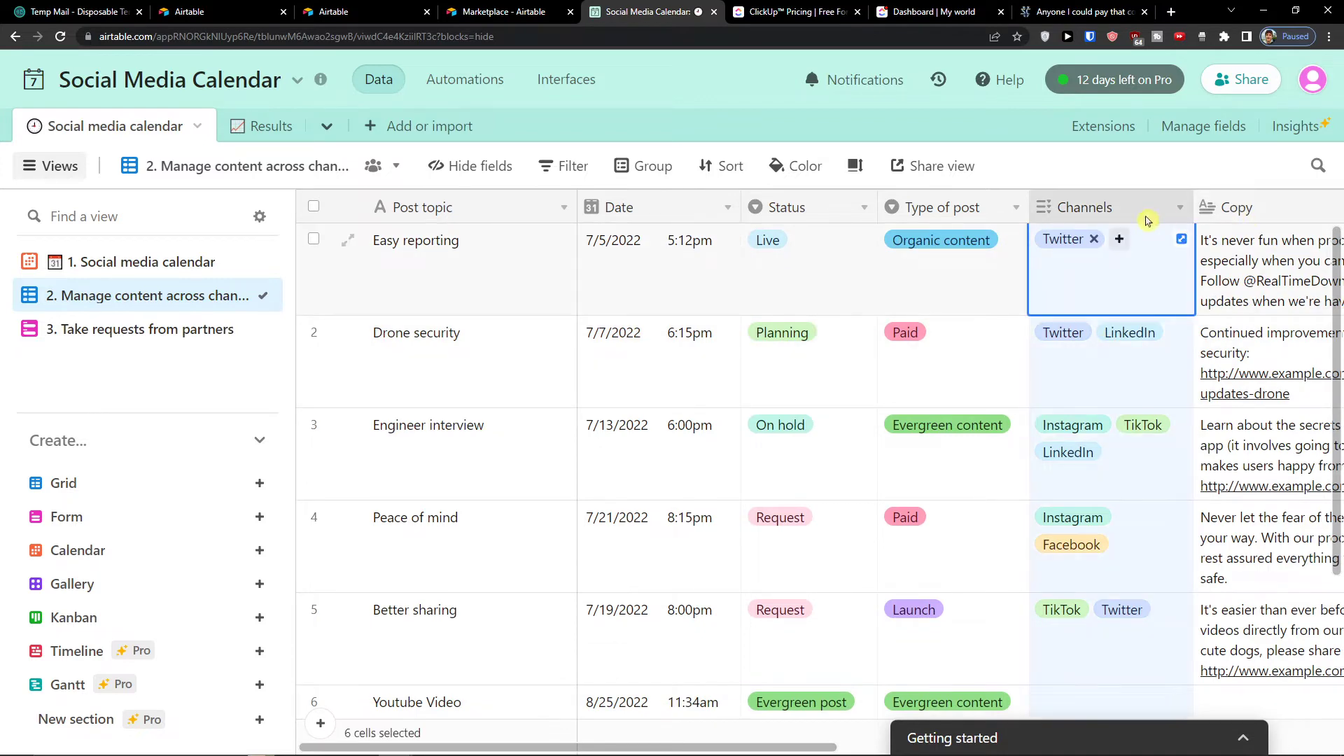
{"action": "left_click", "coordinate": [1181, 208]}
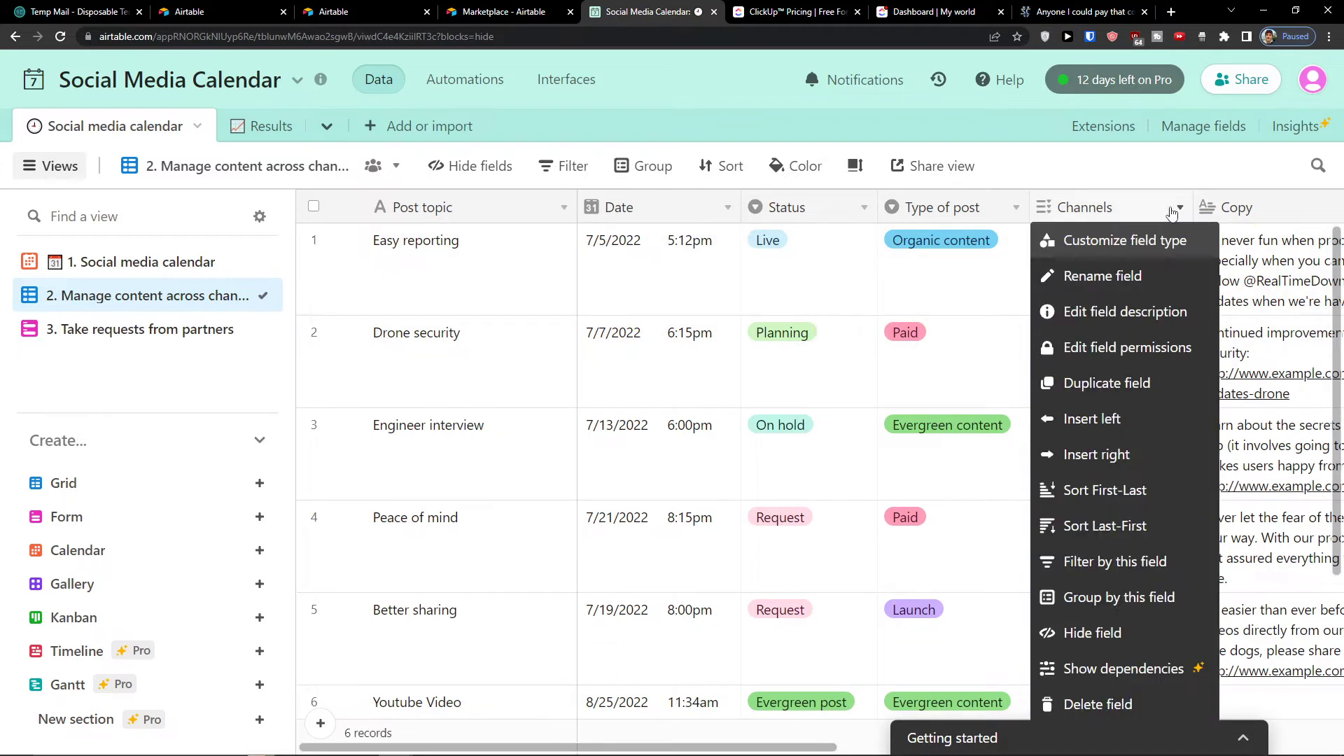
{"action": "left_click", "coordinate": [1103, 246]}
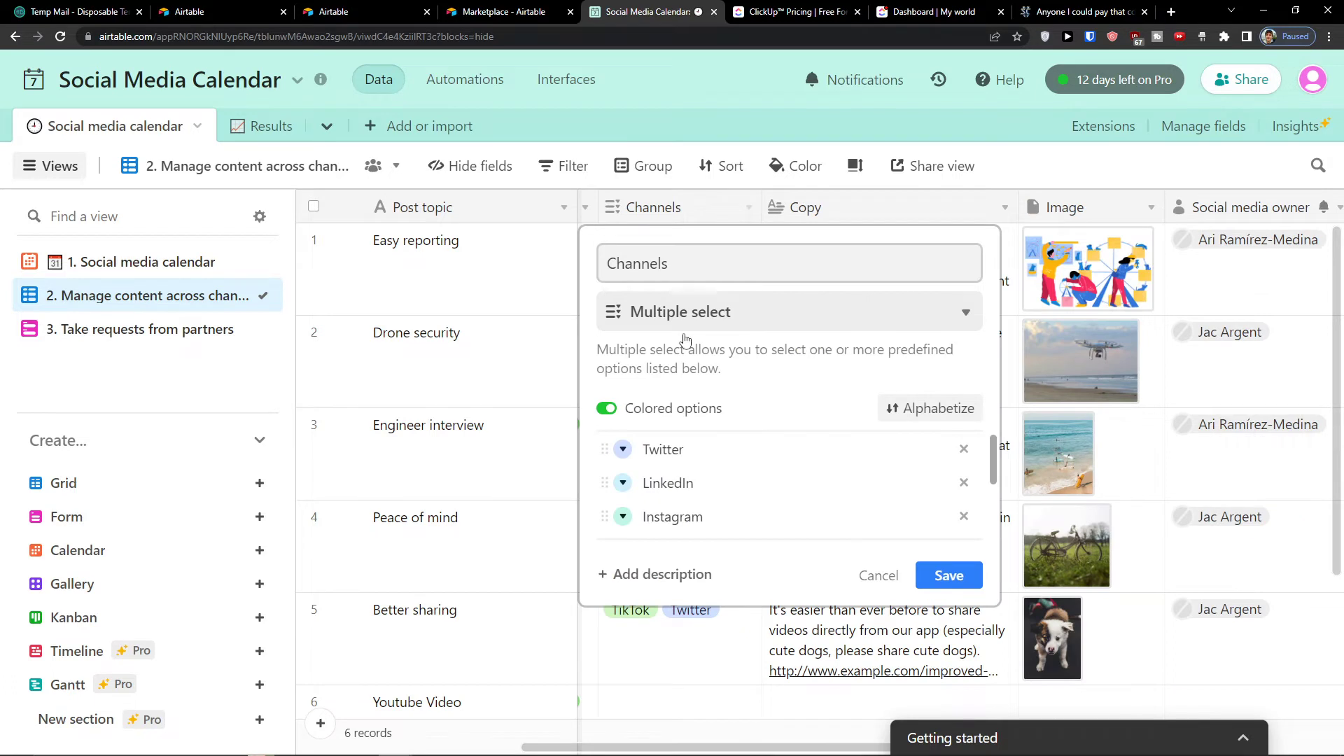
{"action": "scroll", "coordinate": [672, 490], "scroll_direction": "down", "scroll_amount": 3}
{"action": "left_click", "coordinate": [648, 520]}
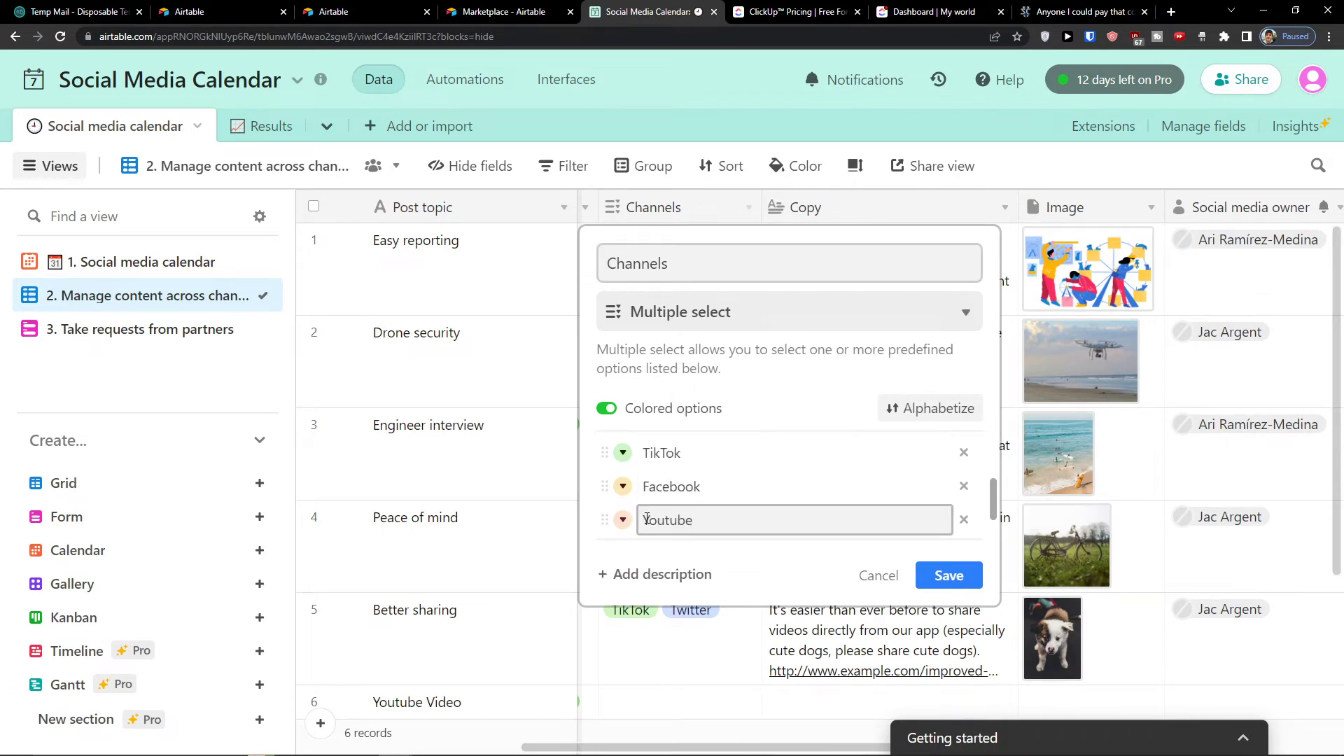
{"action": "left_click", "coordinate": [949, 576]}
{"action": "scroll", "coordinate": [1049, 583], "scroll_direction": "down", "scroll_amount": 3}
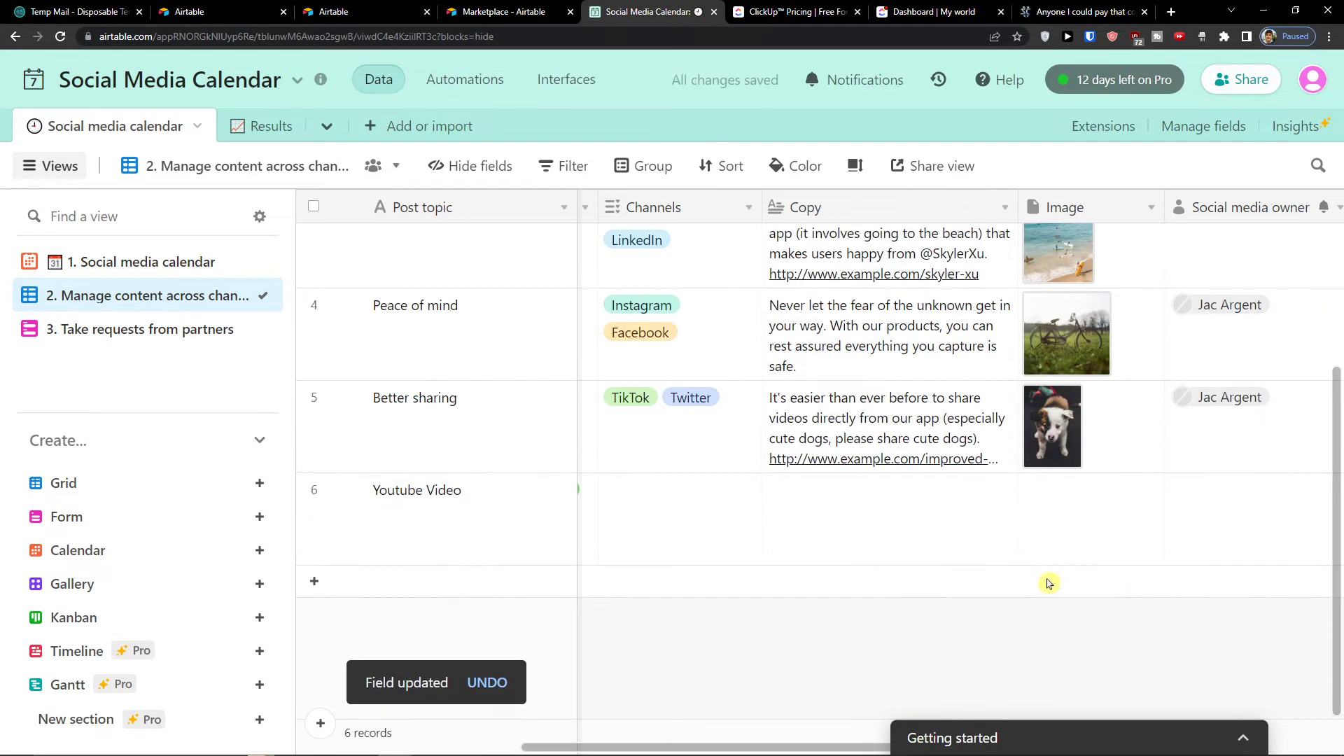
{"action": "scroll", "coordinate": [771, 553], "scroll_direction": "left", "scroll_amount": 3}
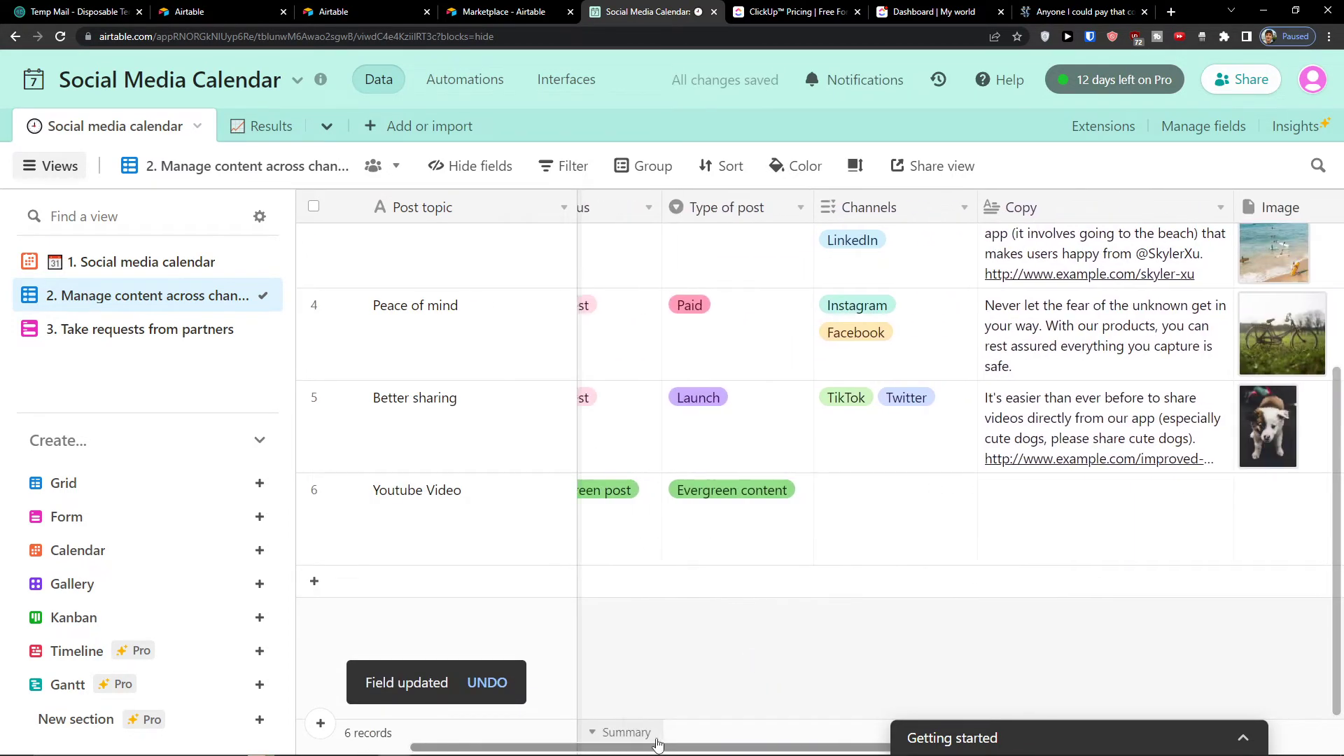
{"action": "left_click", "coordinate": [909, 501]}
{"action": "left_click", "coordinate": [809, 489]}
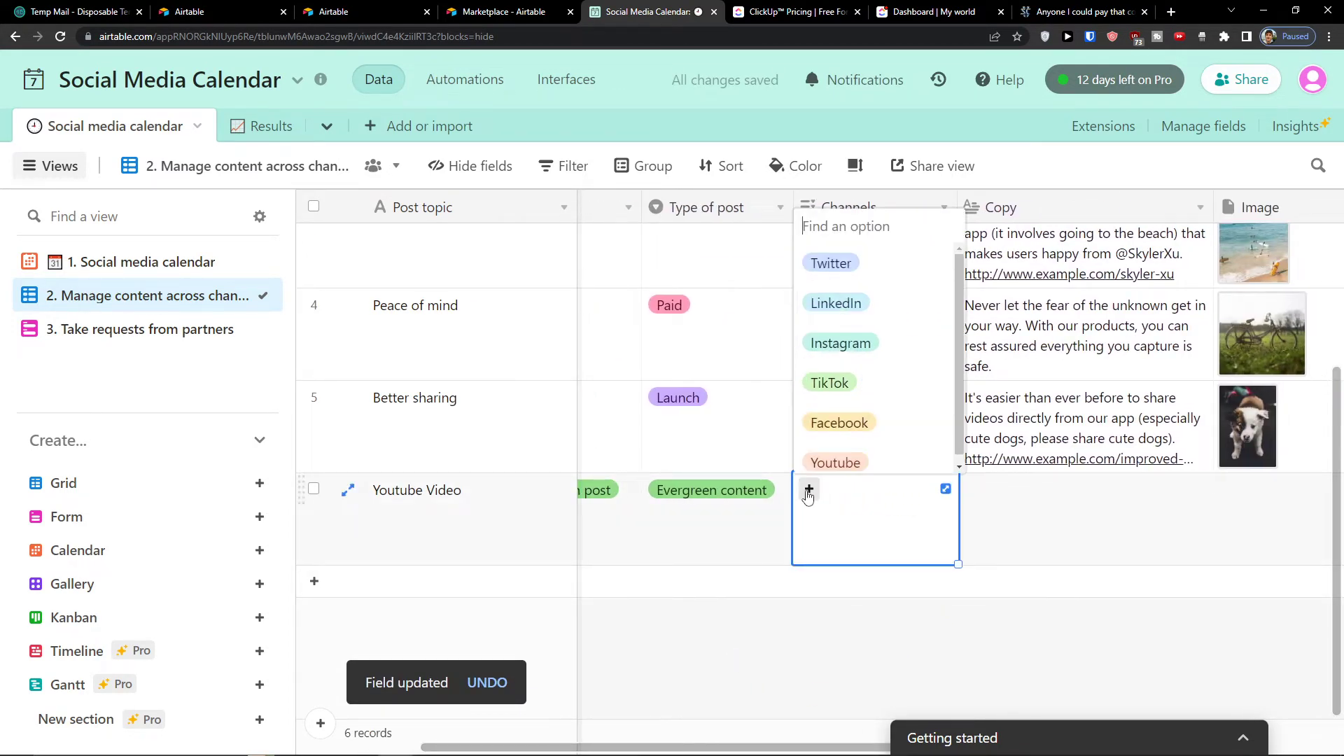
{"action": "left_click", "coordinate": [836, 461]}
{"action": "left_click", "coordinate": [1017, 604]}
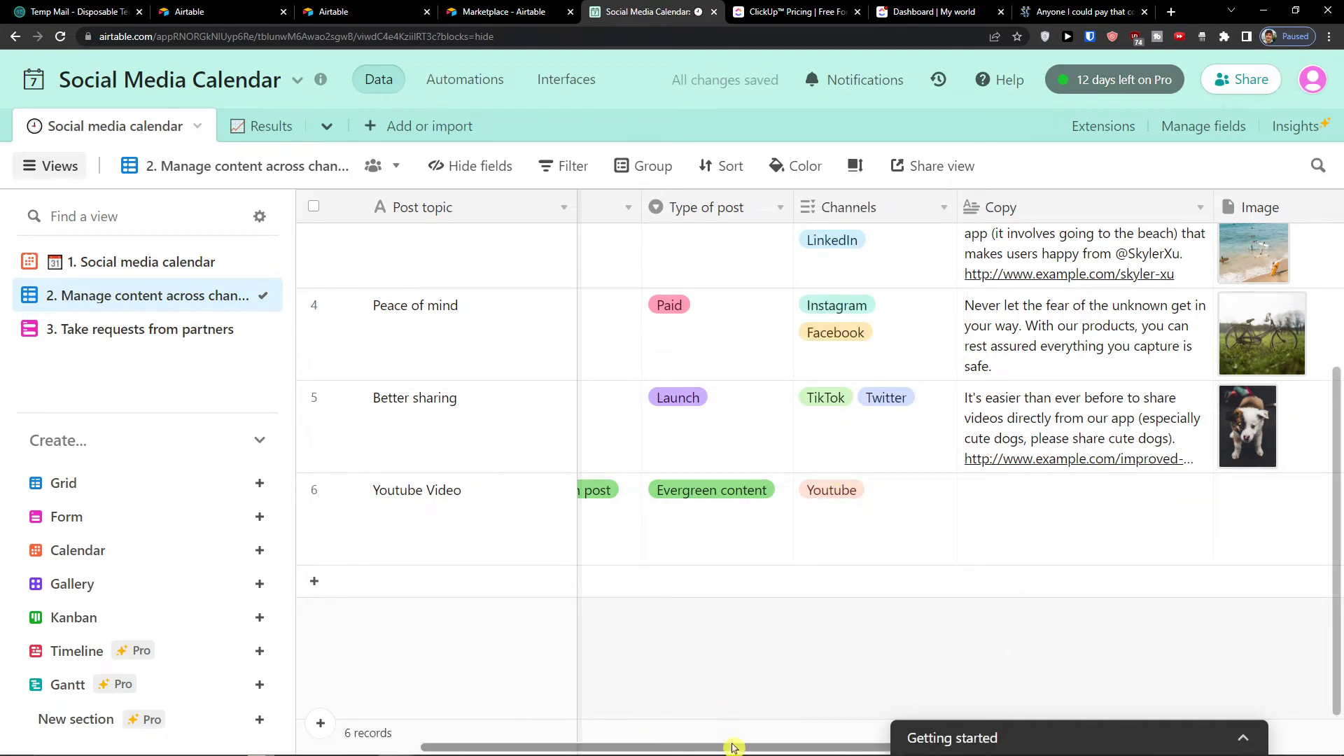
{"action": "left_click_drag", "start_coordinate": [742, 748], "coordinate": [921, 555]}
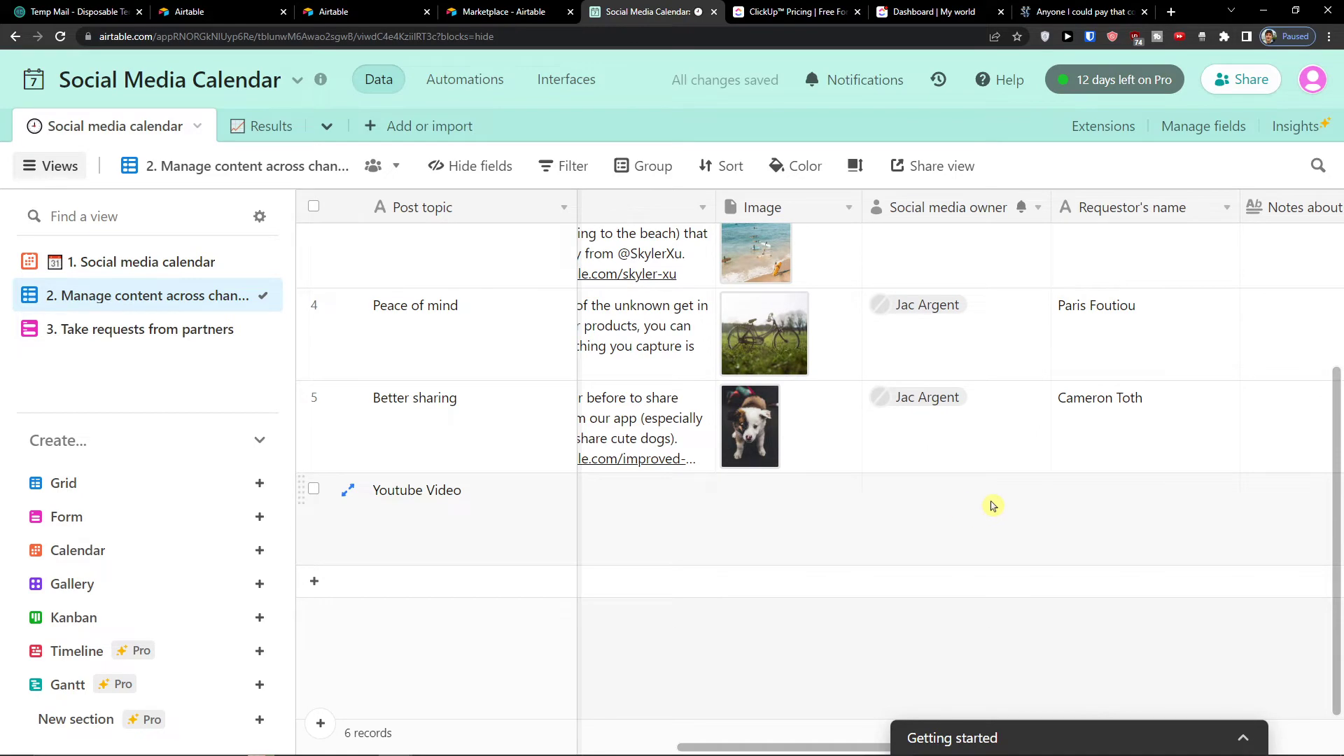
{"action": "scroll", "coordinate": [990, 504], "scroll_direction": "up", "scroll_amount": 3}
{"action": "scroll", "coordinate": [990, 504], "scroll_direction": "down", "scroll_amount": 3}
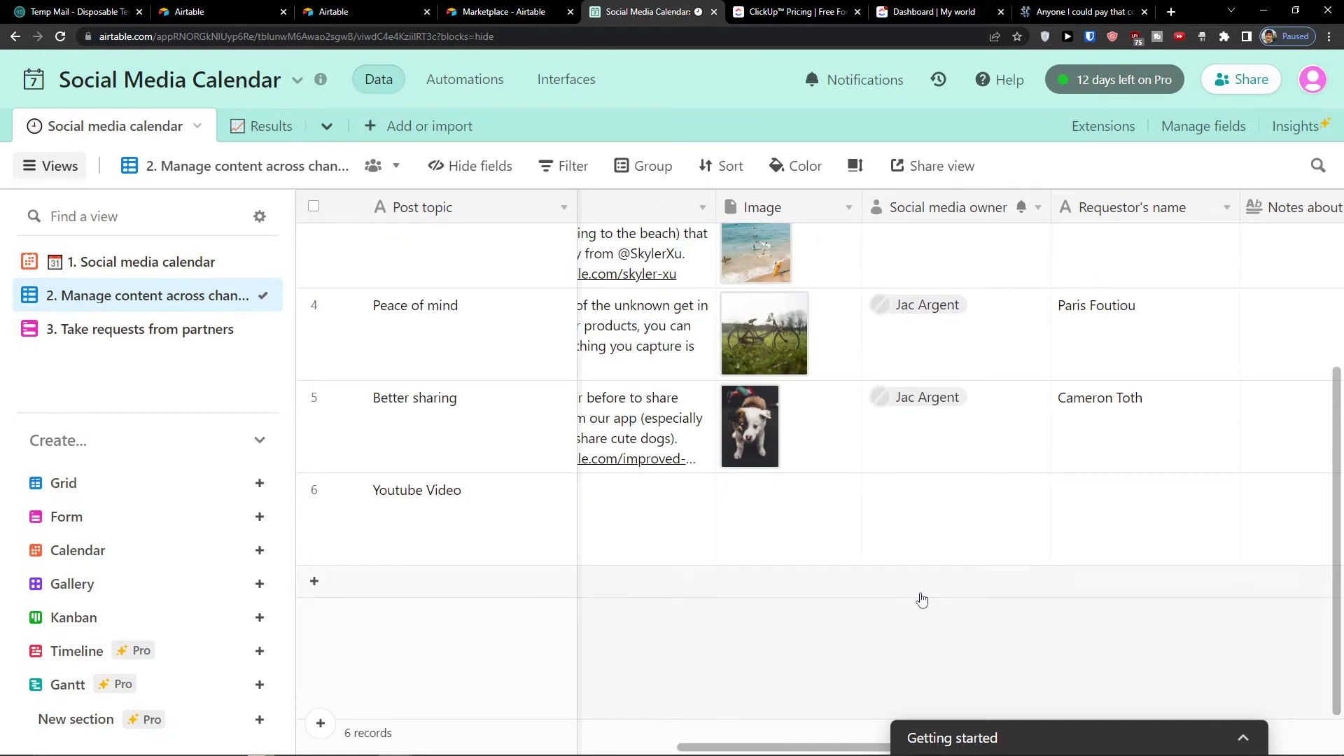
{"action": "left_click_drag", "start_coordinate": [803, 748], "coordinate": [401, 621]}
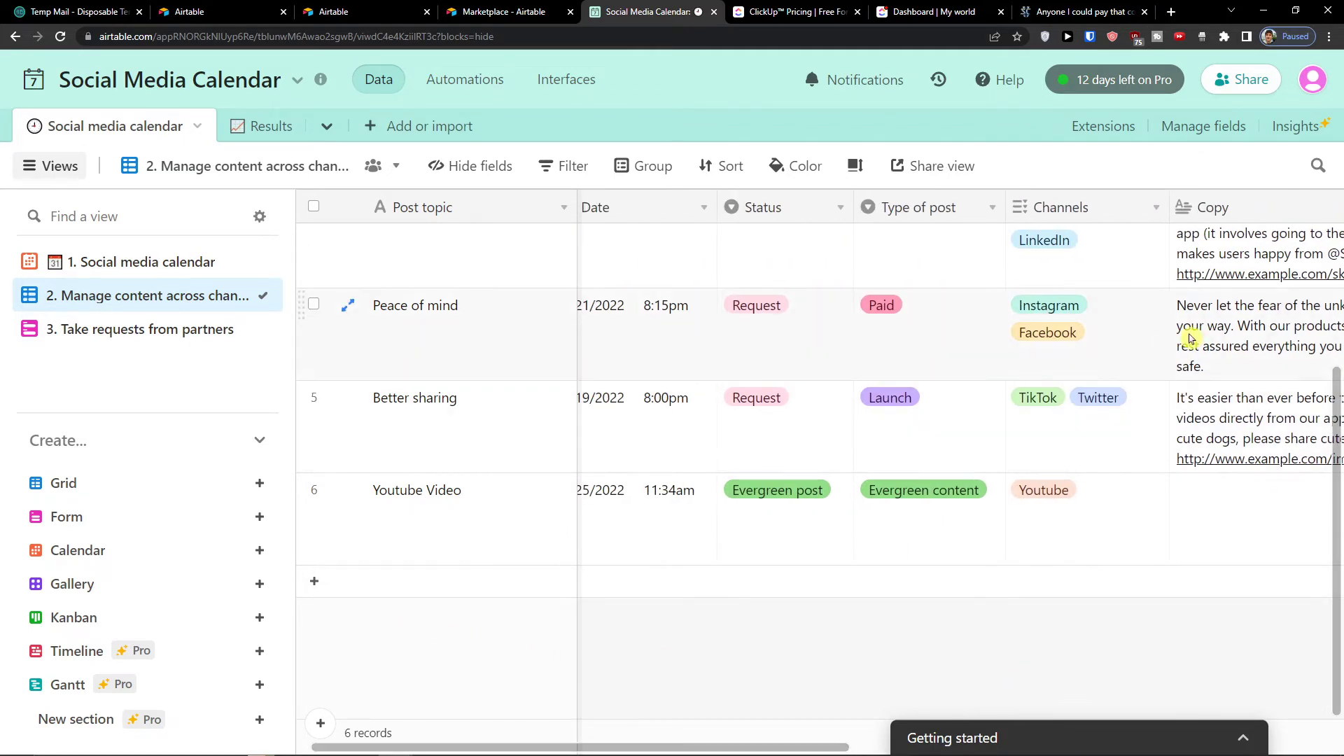
{"action": "scroll", "coordinate": [1156, 336], "scroll_direction": "up", "scroll_amount": 3}
{"action": "scroll", "coordinate": [770, 700], "scroll_direction": "left", "scroll_amount": 1}
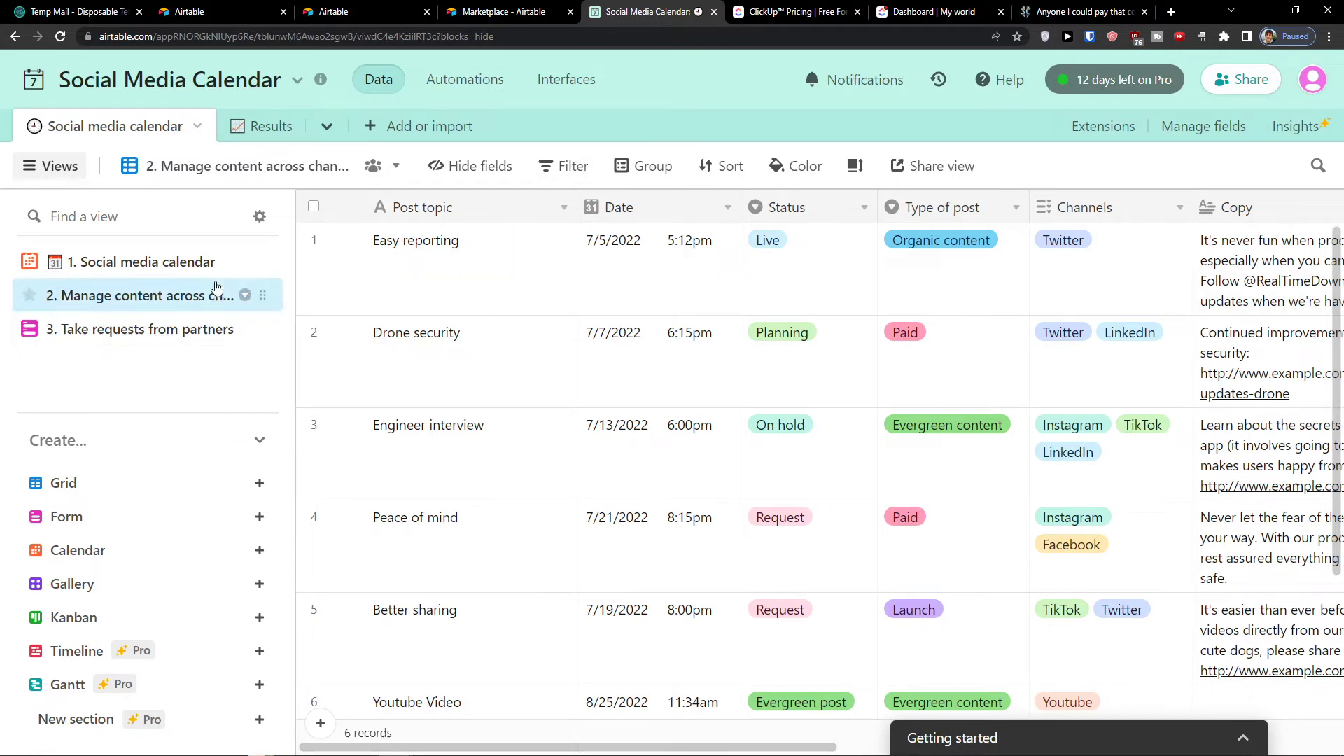
Step: Open the '3. Take requests from partners' form view and scroll through its form preview
{"action": "left_click", "coordinate": [151, 330]}
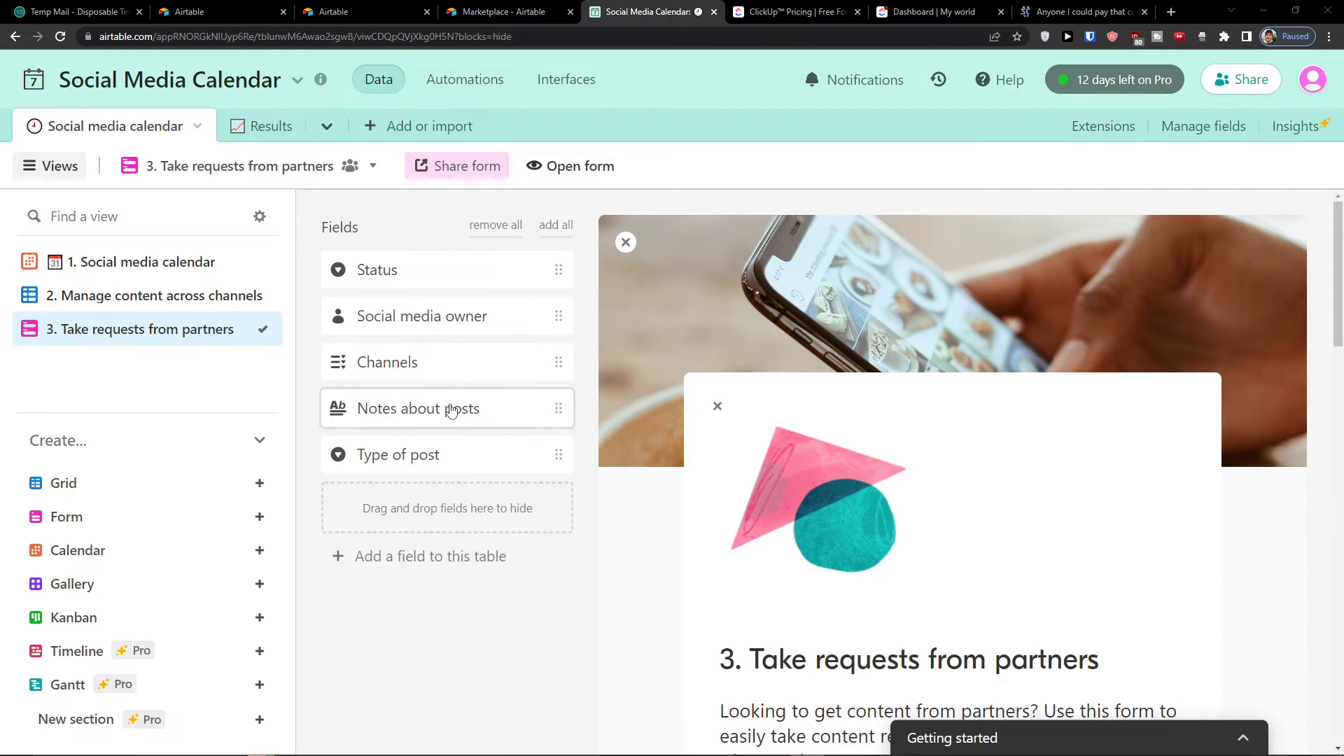
{"action": "scroll", "coordinate": [659, 491], "scroll_direction": "down", "scroll_amount": 6}
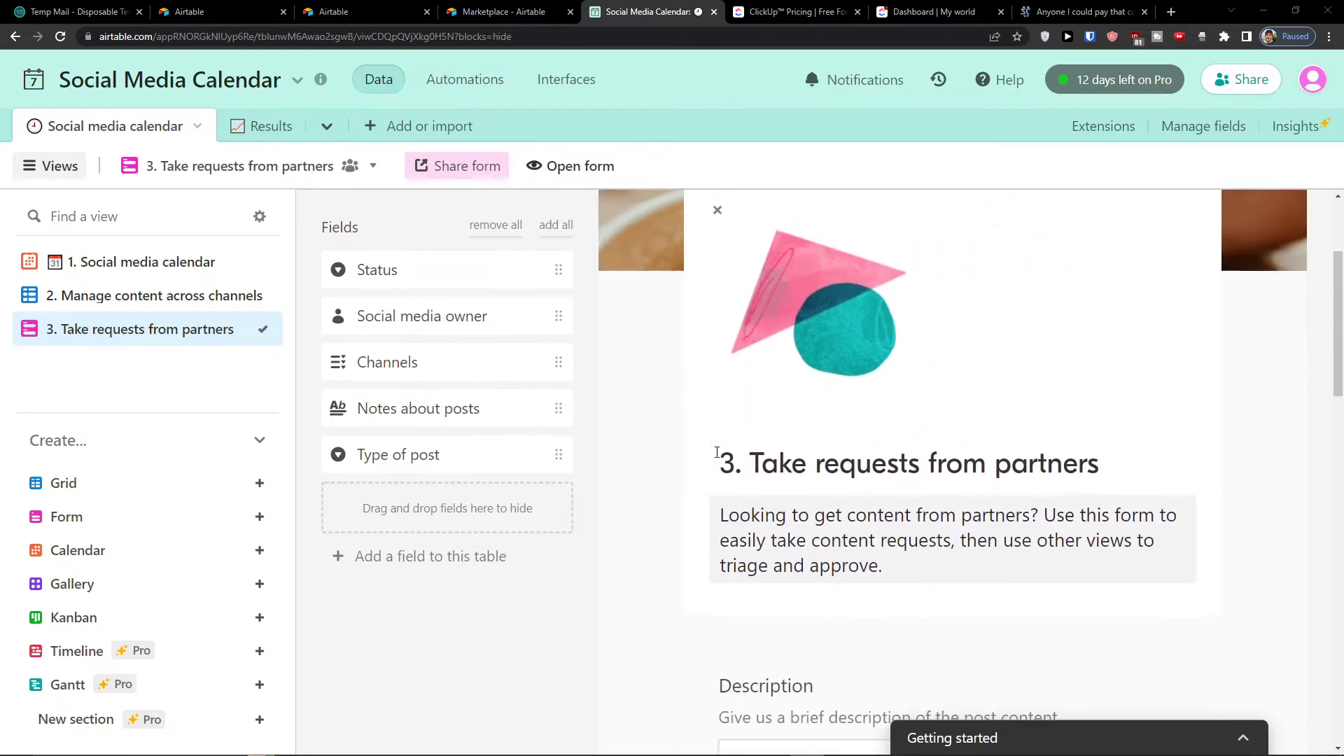
{"action": "scroll", "coordinate": [717, 453], "scroll_direction": "down", "scroll_amount": 5}
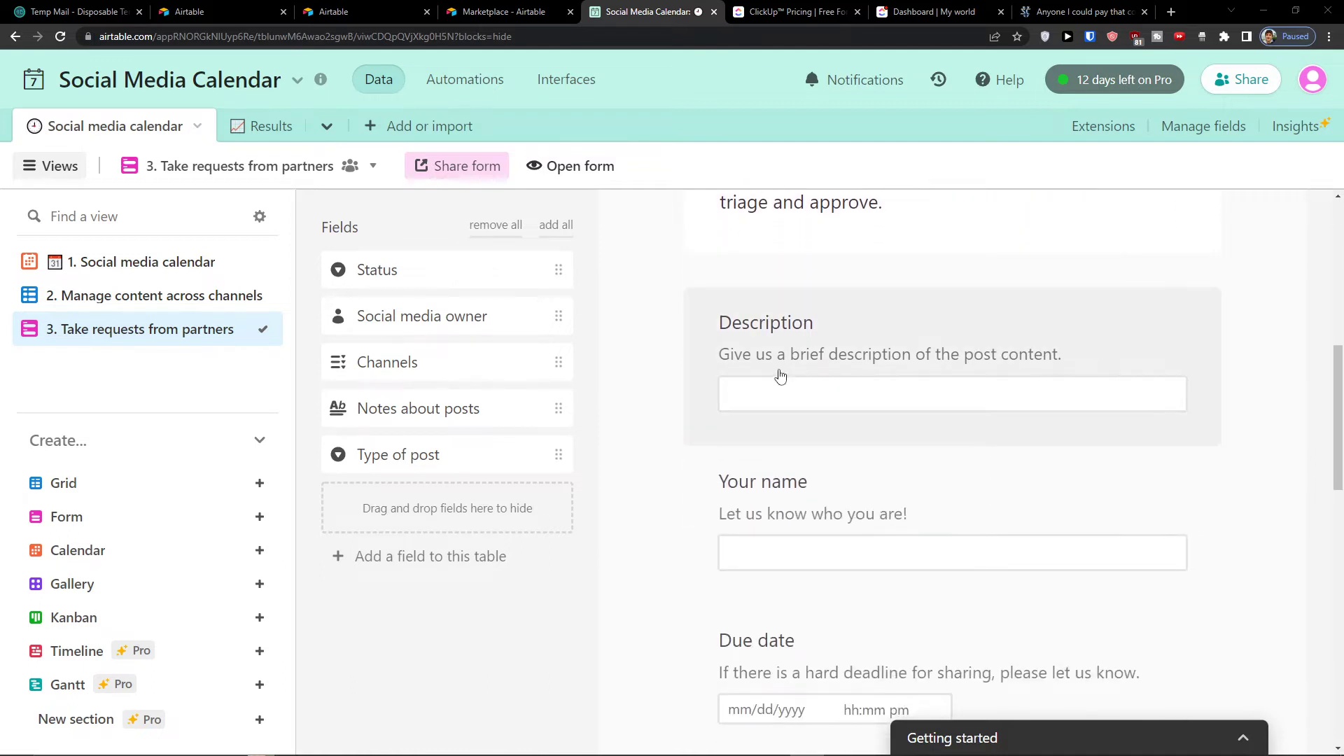
{"action": "scroll", "coordinate": [781, 376], "scroll_direction": "down", "scroll_amount": 1}
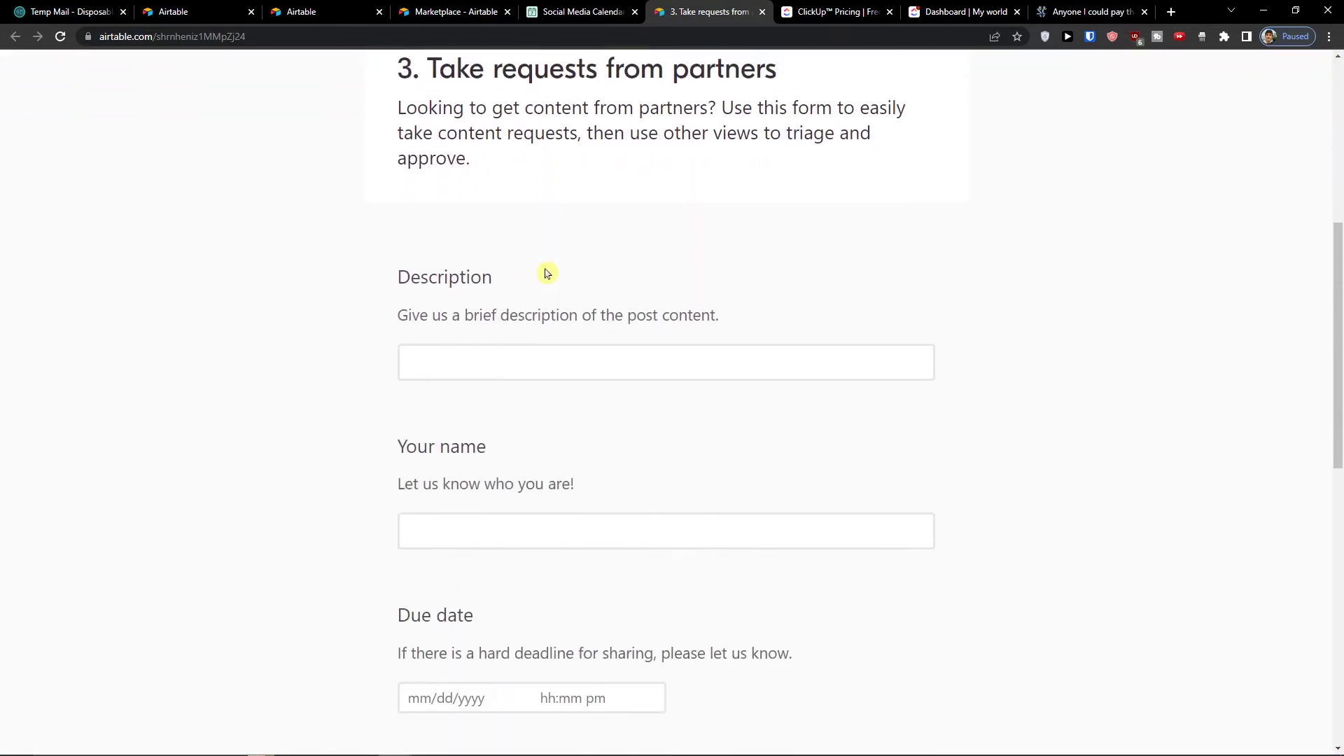
Step: Scroll through the live partner request form page, then return to the Social Media Calendar base
{"action": "scroll", "coordinate": [530, 293], "scroll_direction": "down", "scroll_amount": 6}
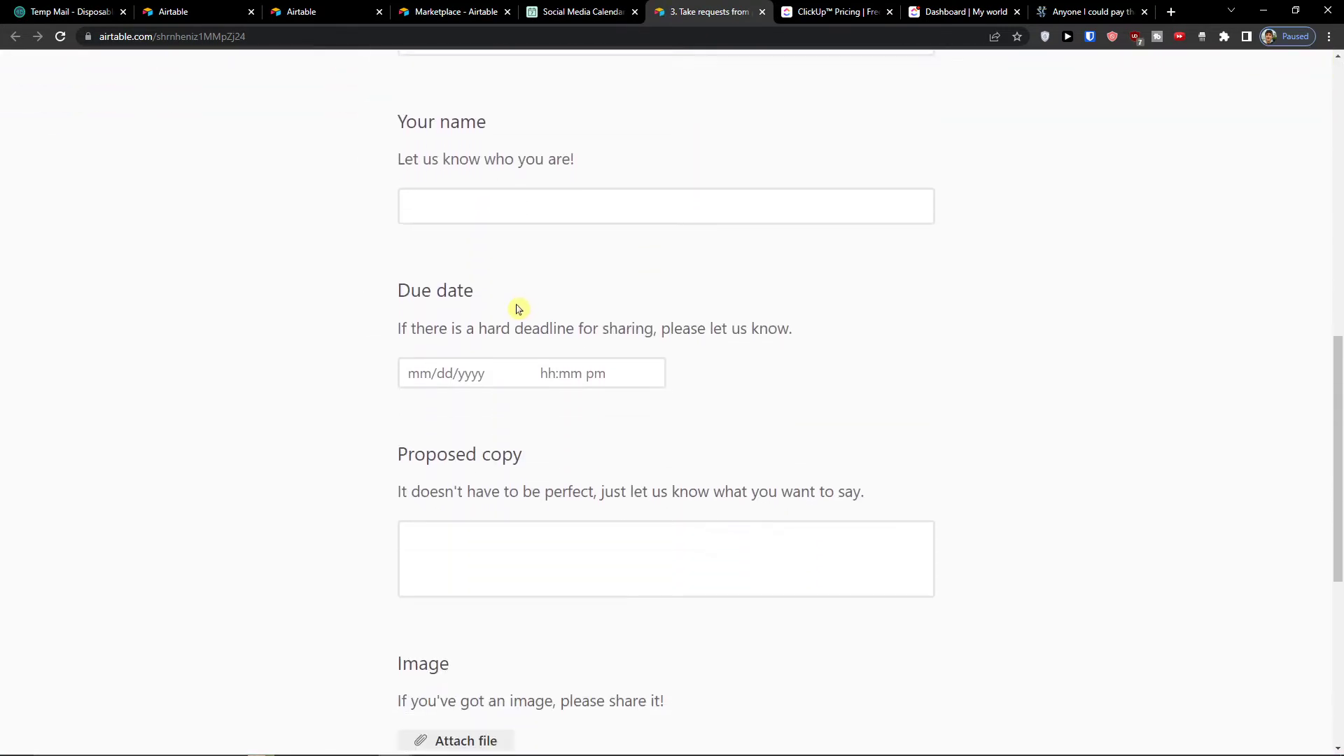
{"action": "scroll", "coordinate": [497, 420], "scroll_direction": "down", "scroll_amount": 4}
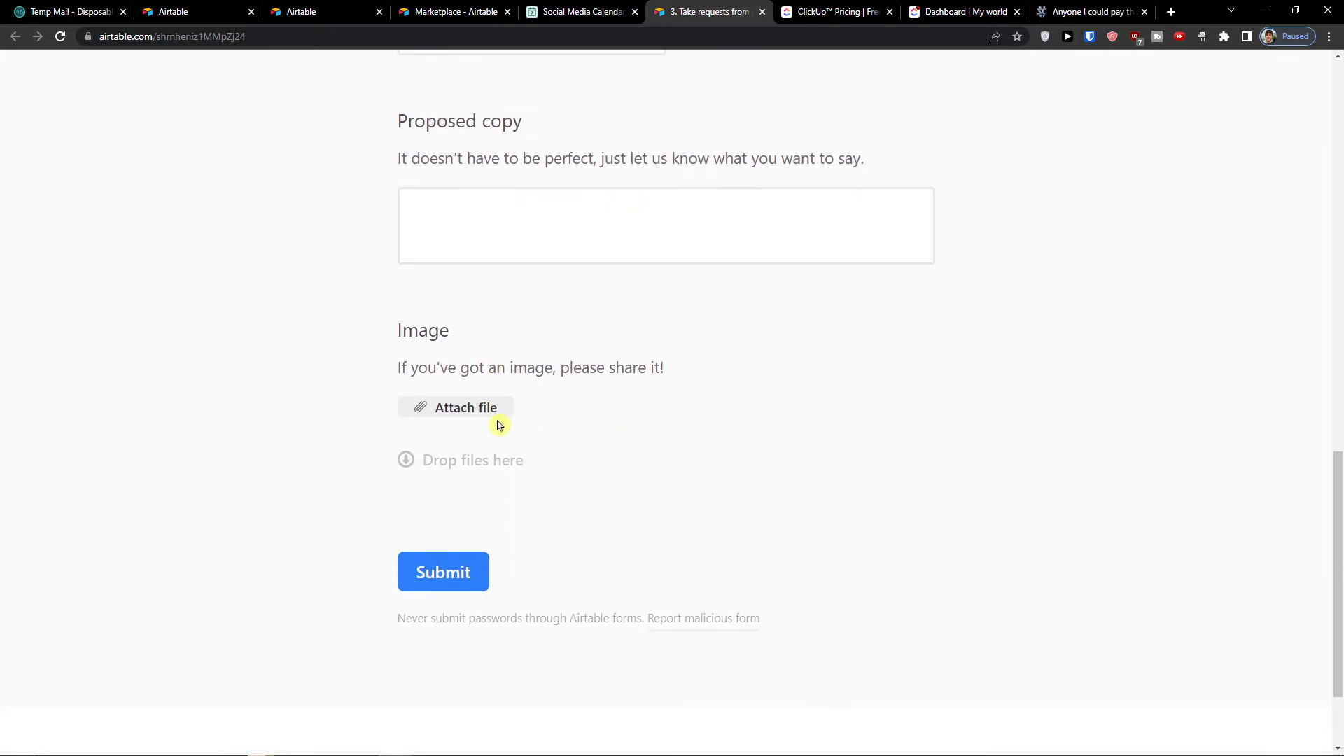
{"action": "scroll", "coordinate": [499, 423], "scroll_direction": "up", "scroll_amount": 3}
{"action": "scroll", "coordinate": [502, 425], "scroll_direction": "up", "scroll_amount": 10}
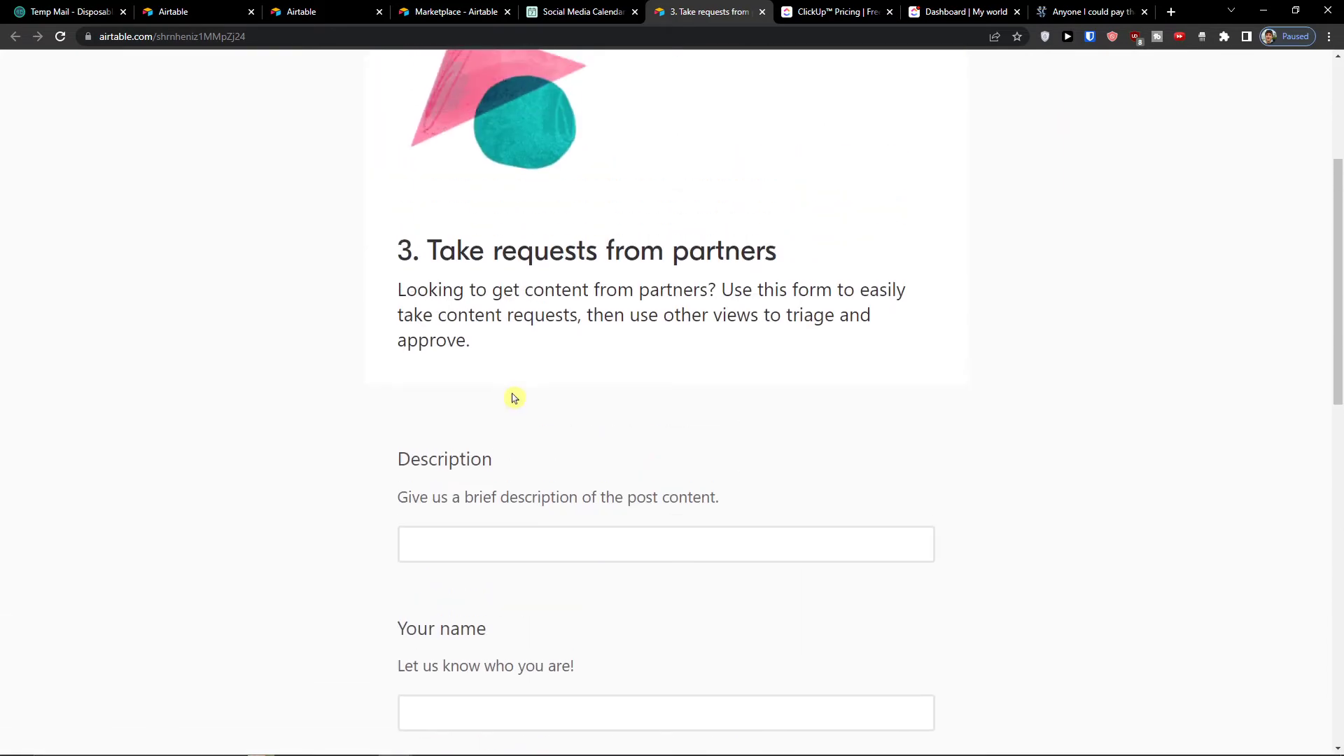
{"action": "left_click", "coordinate": [601, 12]}
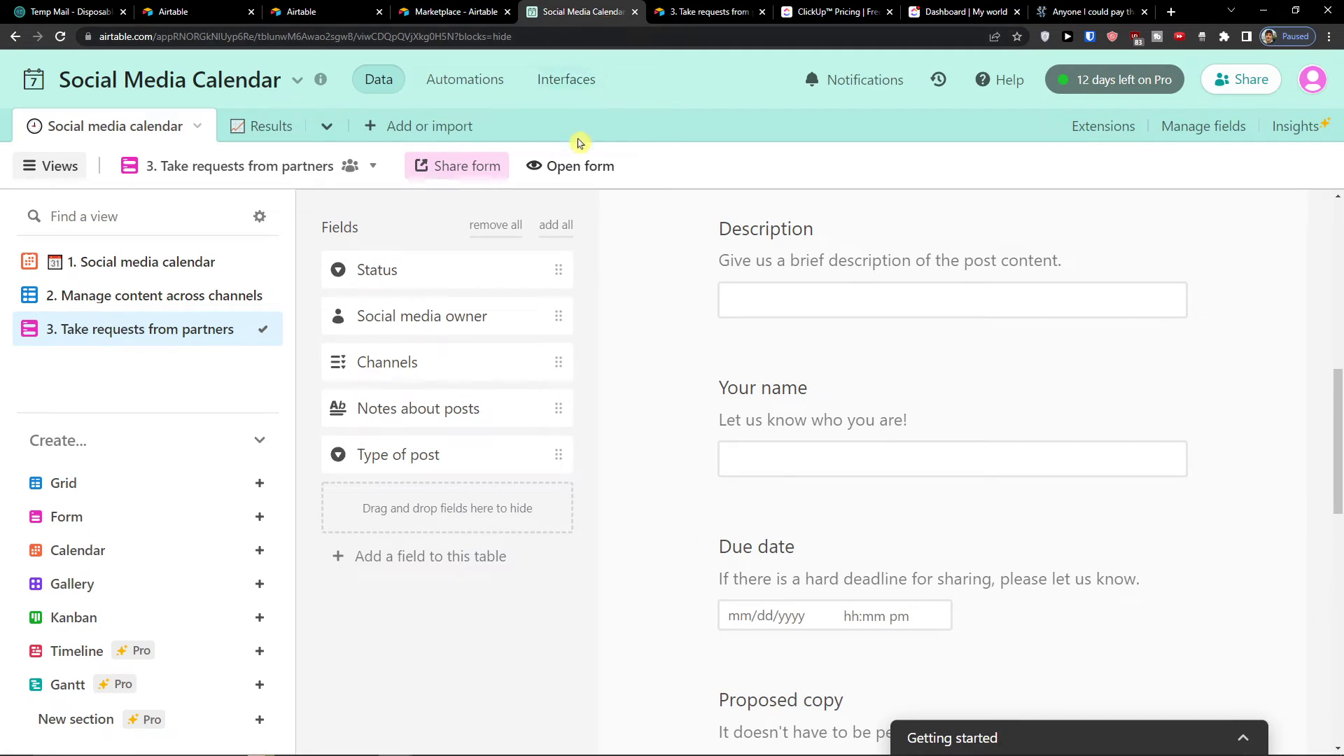
{"action": "left_click", "coordinate": [442, 175]}
{"action": "left_click", "coordinate": [442, 172]}
{"action": "left_click", "coordinate": [443, 171]}
{"action": "left_click", "coordinate": [442, 172]}
{"action": "left_click", "coordinate": [443, 172]}
{"action": "left_click", "coordinate": [443, 172]}
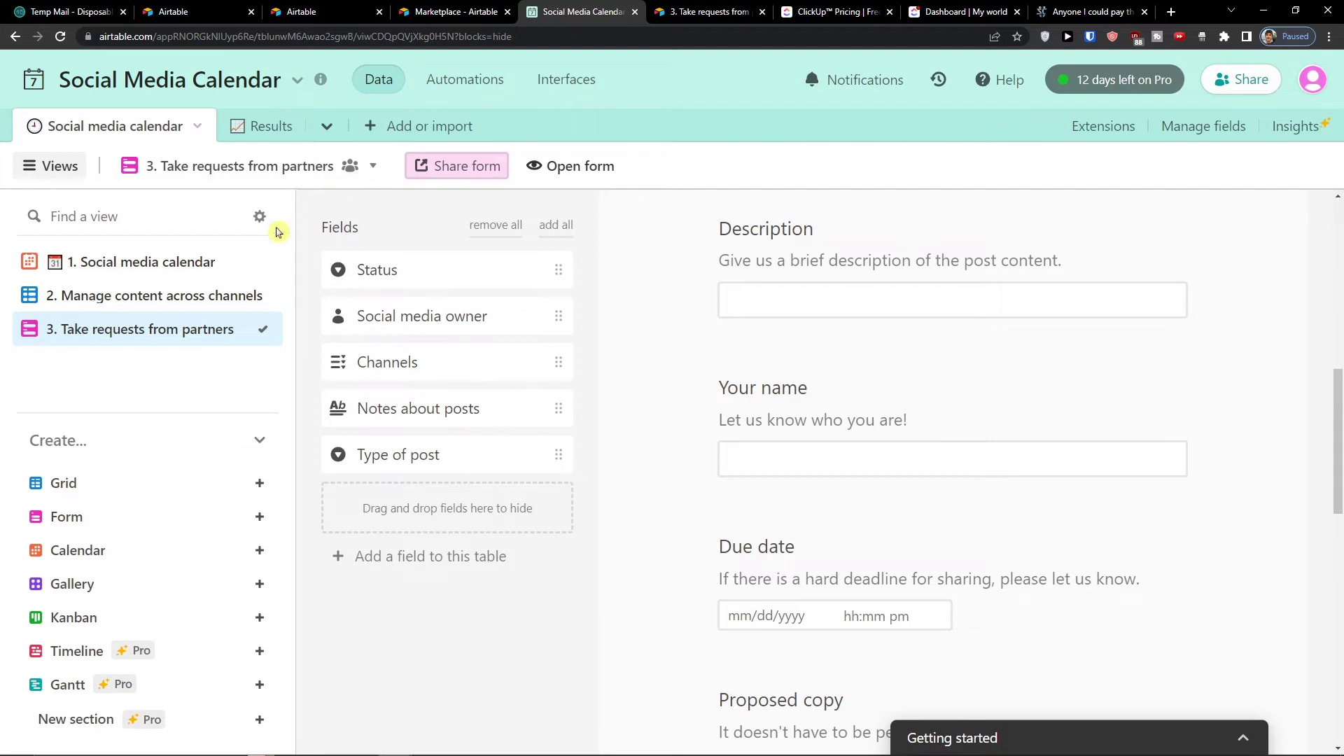
{"action": "left_click", "coordinate": [423, 172]}
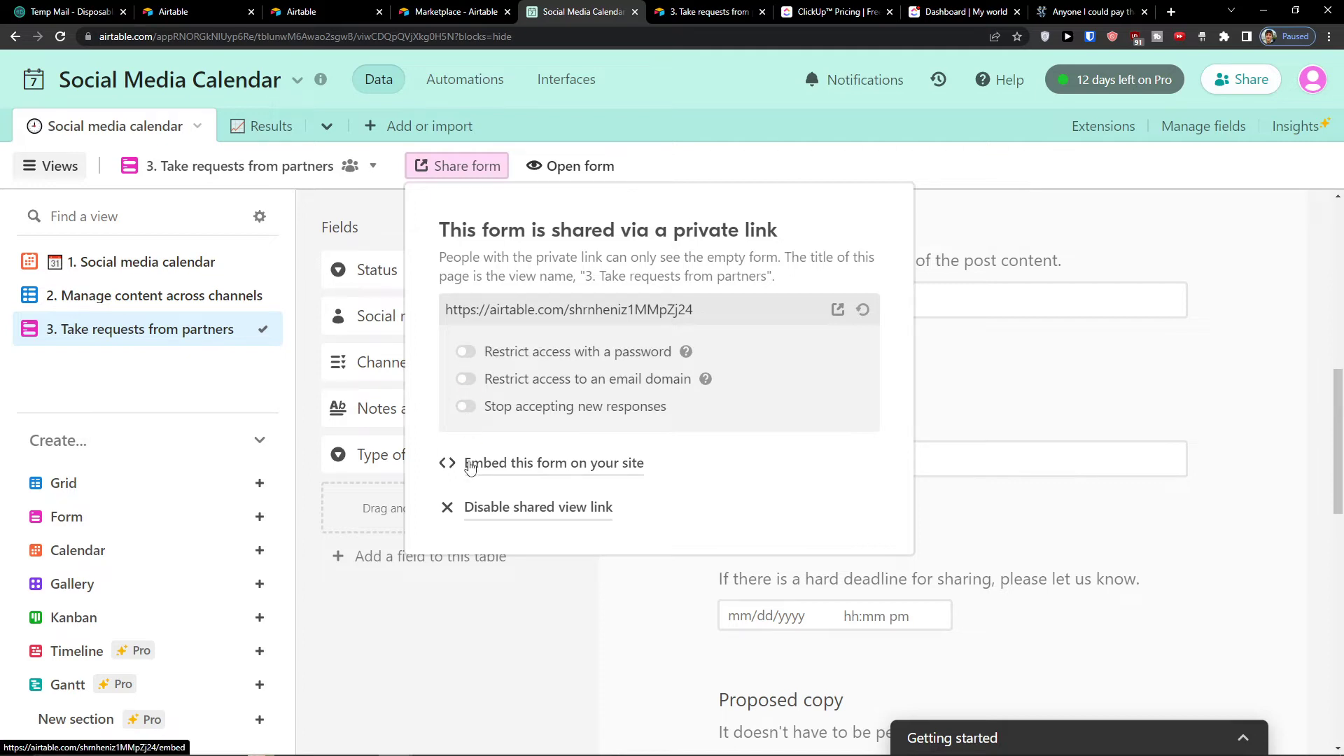
{"action": "left_click", "coordinate": [155, 362]}
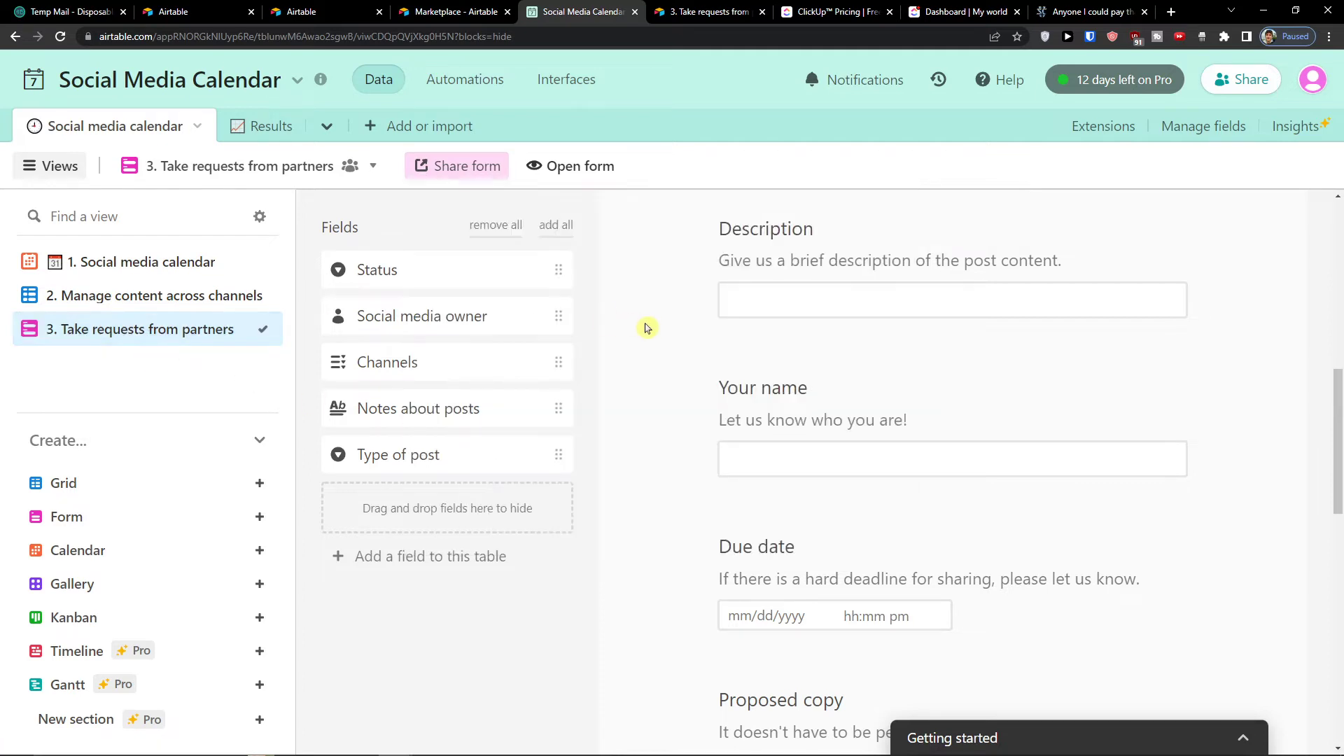
{"action": "scroll", "coordinate": [646, 328], "scroll_direction": "down", "scroll_amount": 3}
{"action": "scroll", "coordinate": [649, 325], "scroll_direction": "up", "scroll_amount": 4}
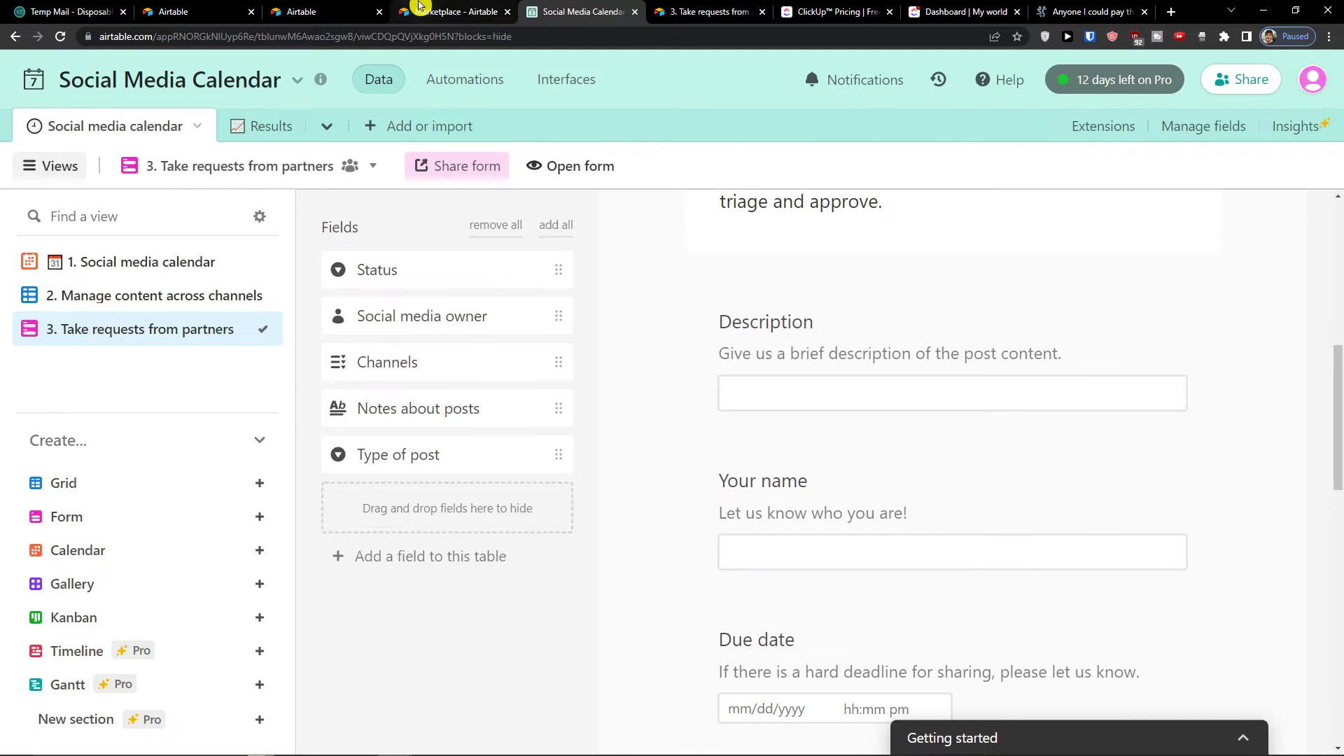
{"action": "left_click", "coordinate": [360, 12]}
{"action": "scroll", "coordinate": [581, 388], "scroll_direction": "down", "scroll_amount": 5}
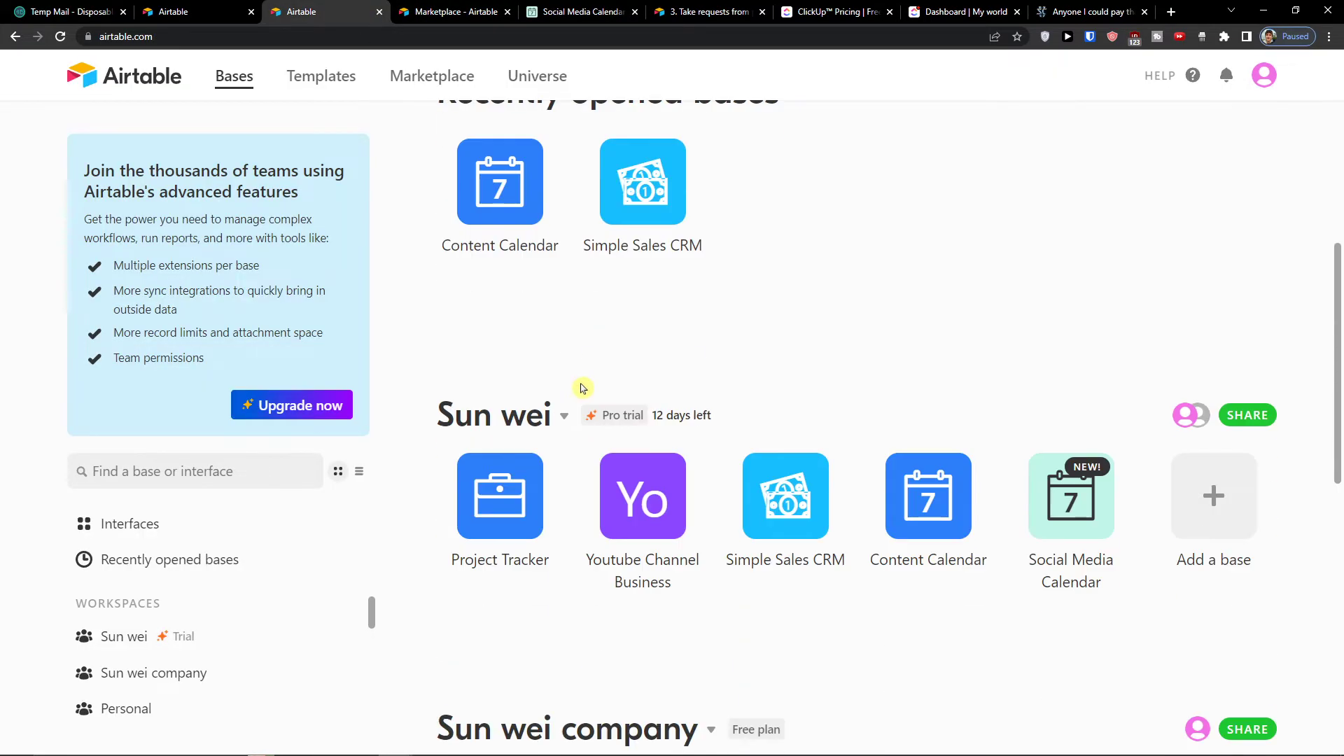
{"action": "scroll", "coordinate": [581, 388], "scroll_direction": "down", "scroll_amount": 3}
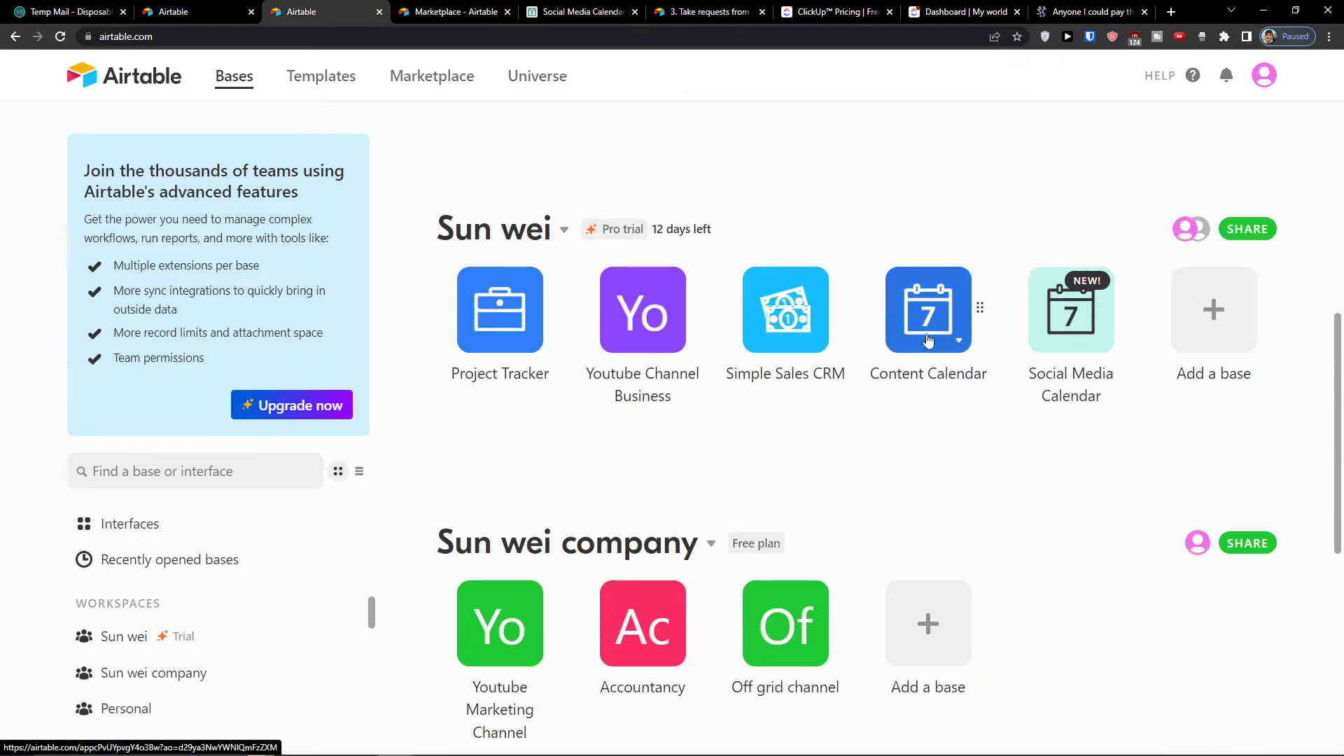
{"action": "scroll", "coordinate": [983, 355], "scroll_direction": "up", "scroll_amount": 3}
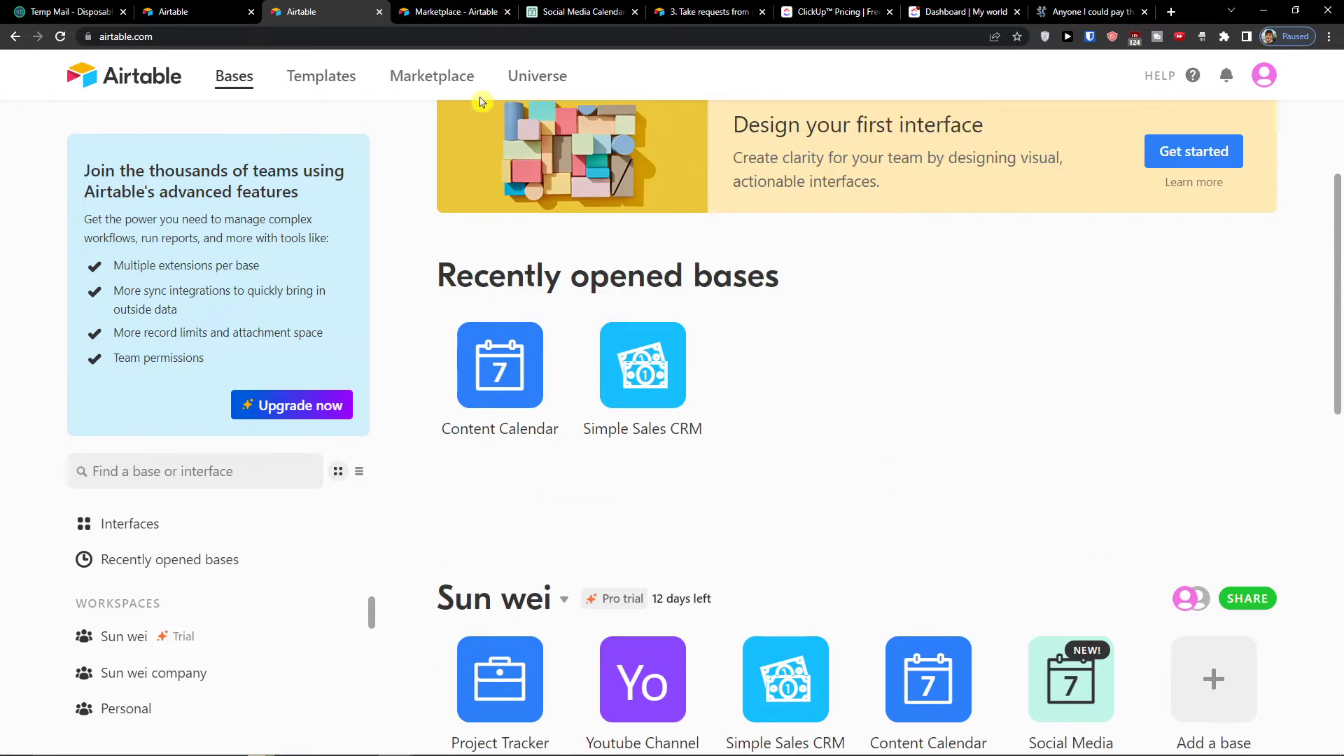
{"action": "left_click", "coordinate": [499, 17]}
Step: Create a new empty table named 'Facebook' in the base
{"action": "left_click", "coordinate": [530, 15]}
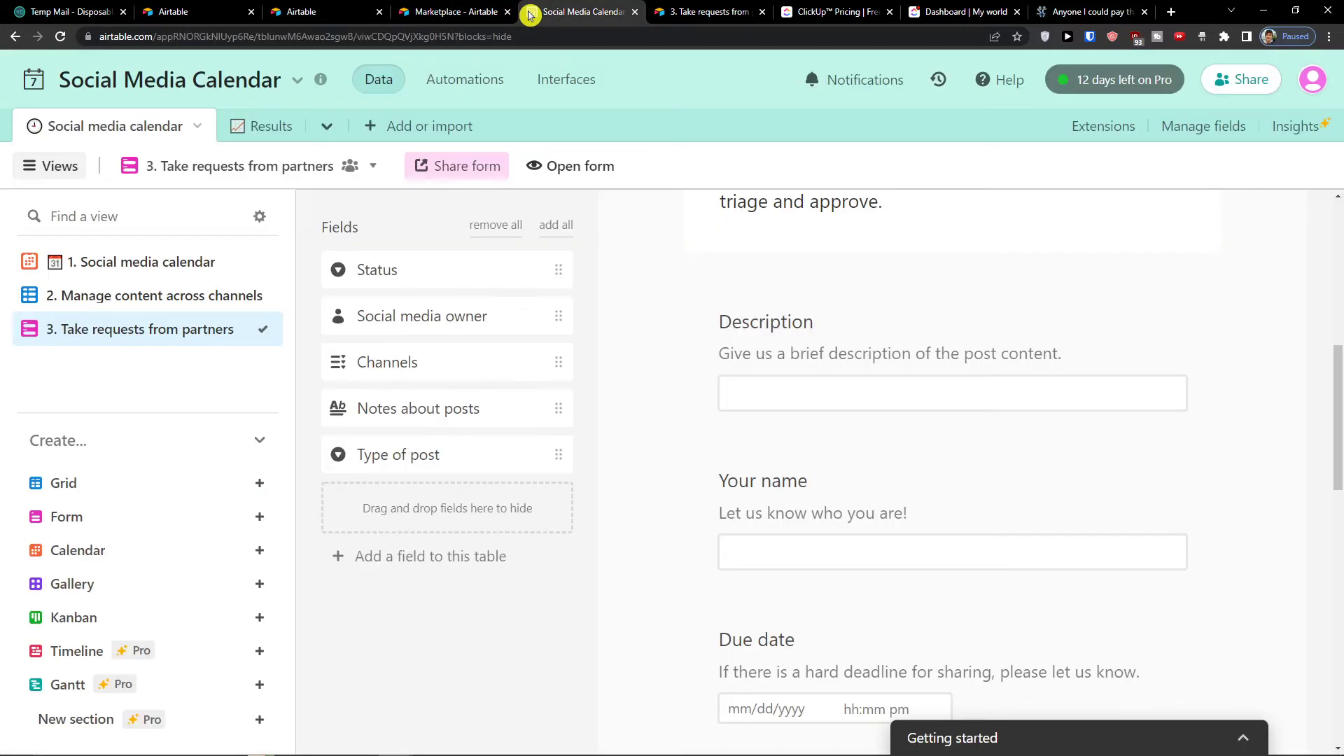
{"action": "mouse_move", "coordinate": [160, 165]}
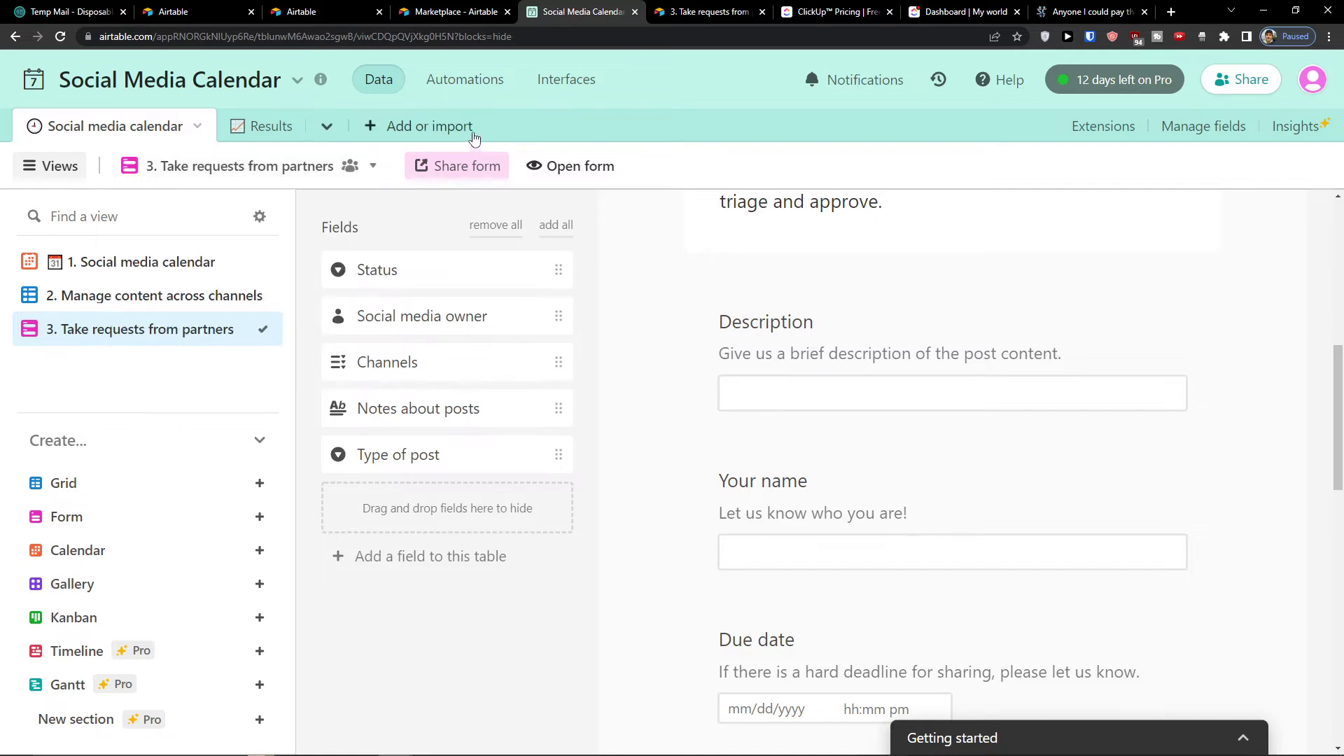
{"action": "left_click", "coordinate": [428, 126]}
{"action": "left_click", "coordinate": [416, 175]}
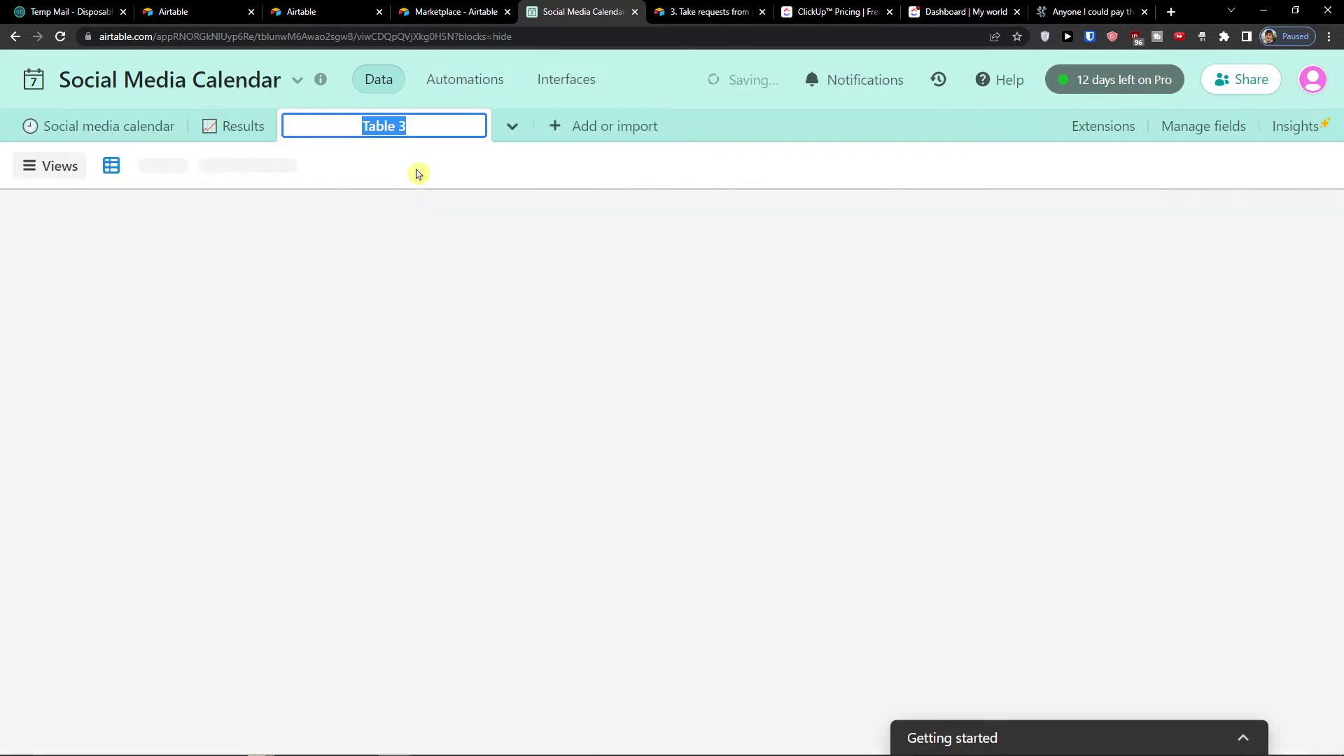
{"action": "type", "text": "Facebook"}
{"action": "key", "text": "Return"}
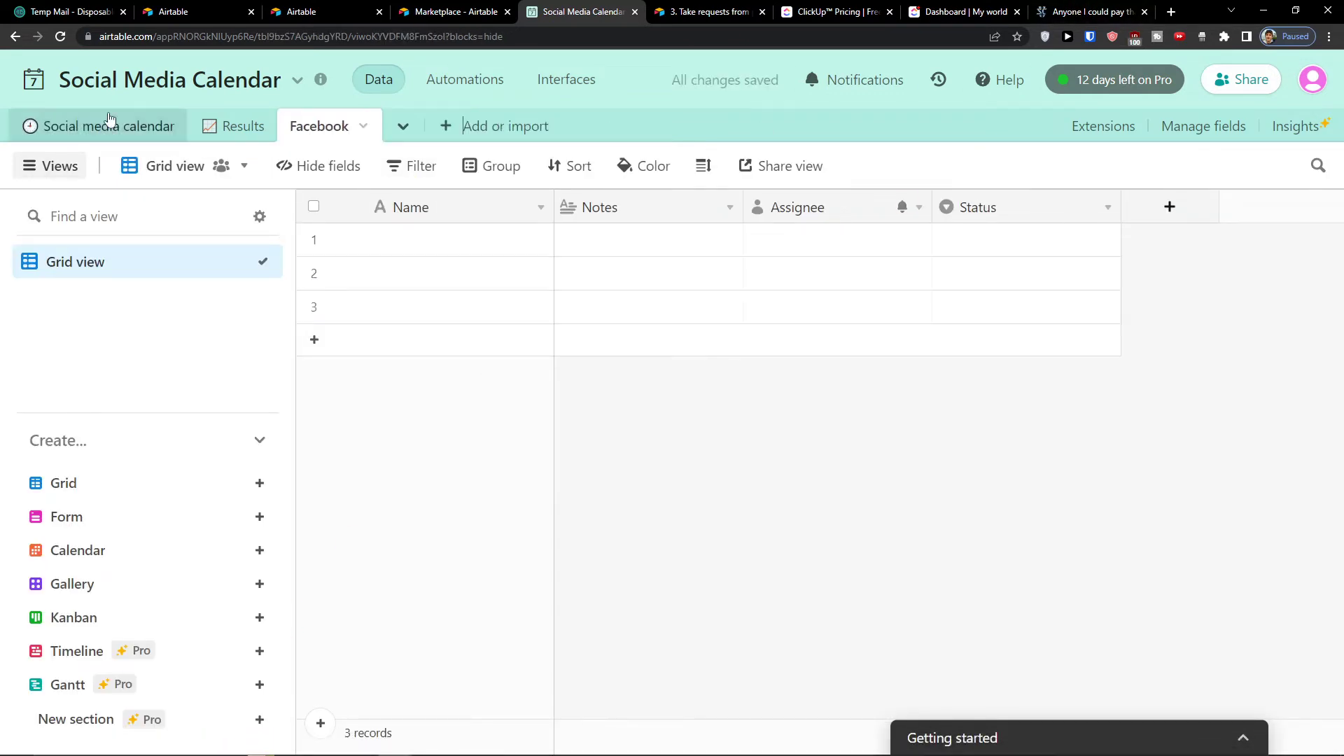
Step: Browse the '1. Social media calendar' and '2. Manage content across channels' views
{"action": "left_click", "coordinate": [72, 126]}
{"action": "left_click", "coordinate": [122, 249]}
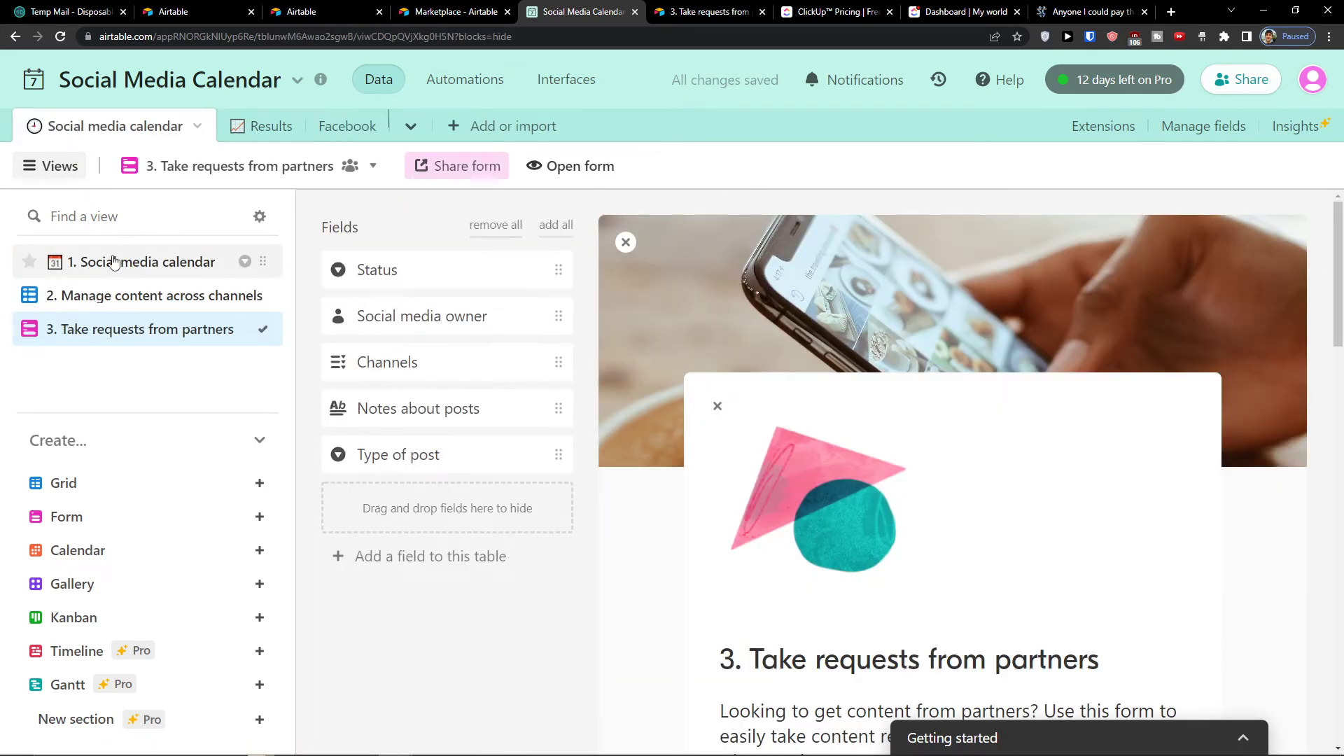
{"action": "left_click", "coordinate": [217, 289]}
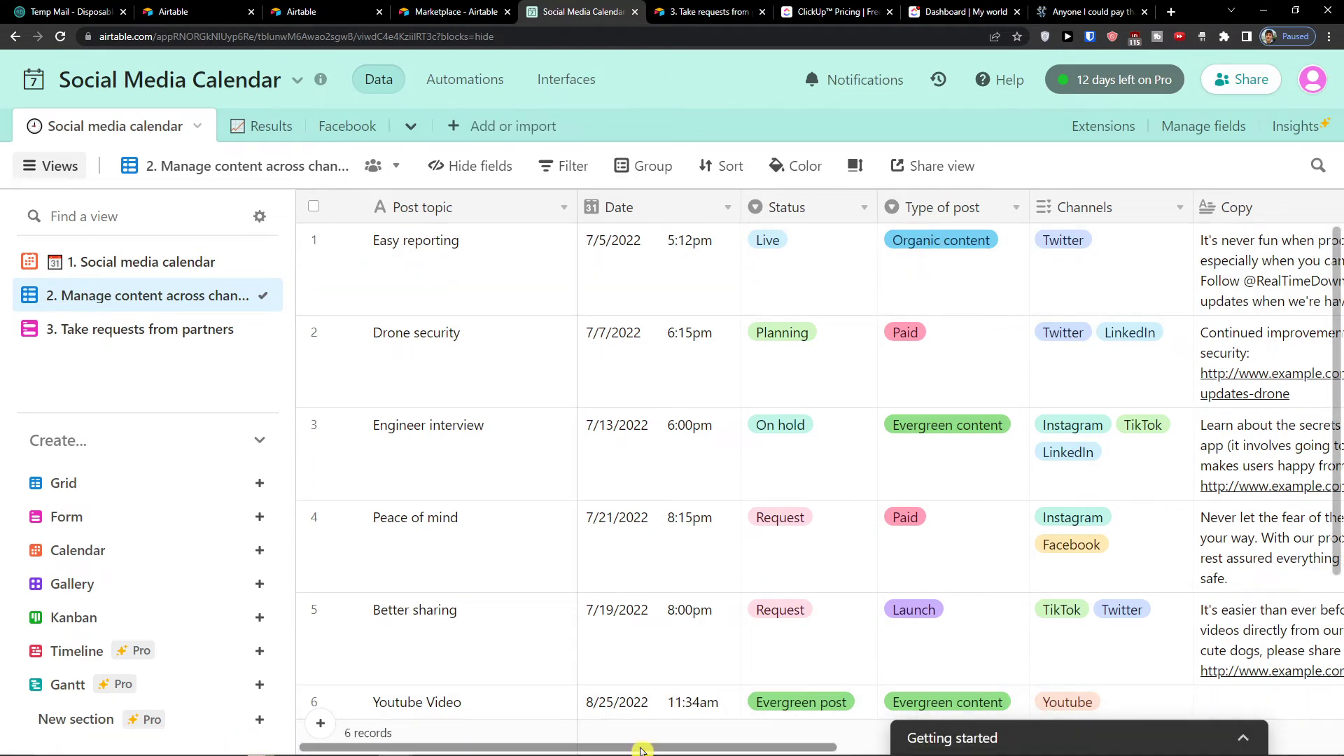
{"action": "left_click_drag", "start_coordinate": [641, 750], "coordinate": [1128, 719]}
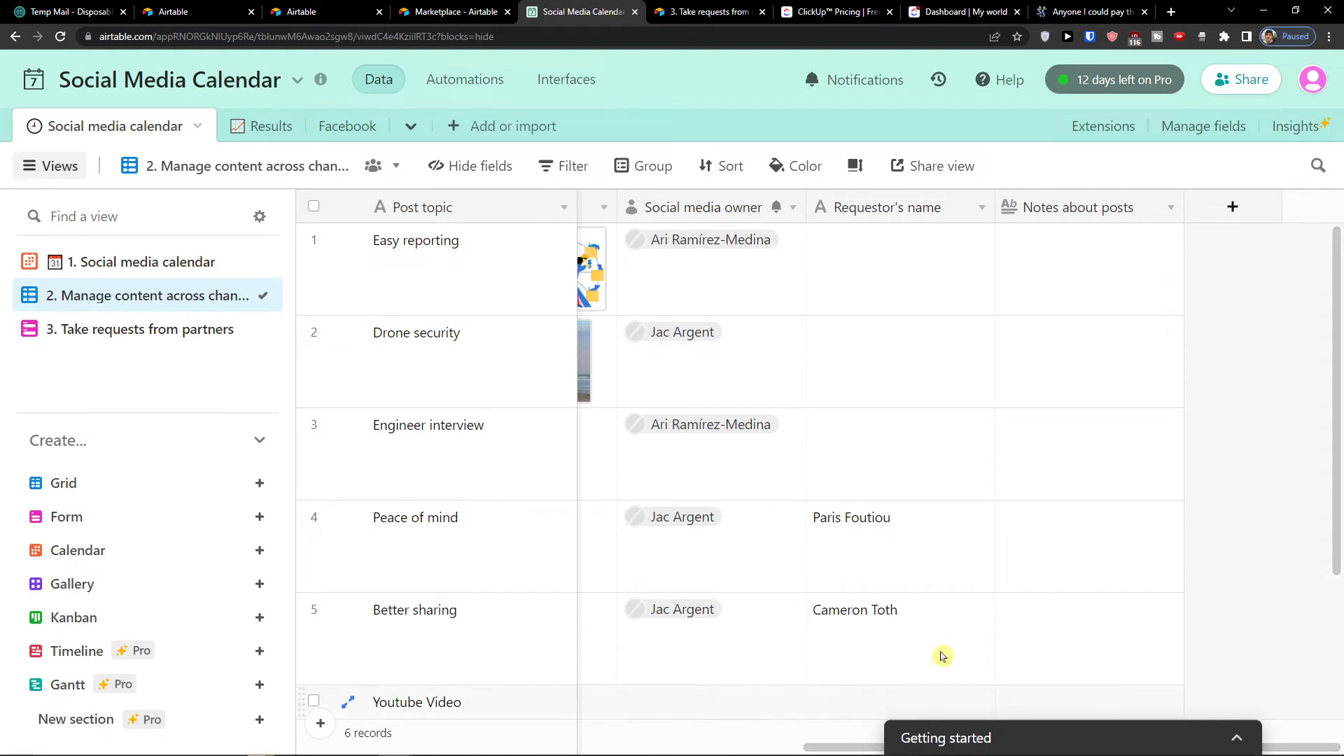
Step: Open the new Facebook table, briefly checking its table options and add-table choices
{"action": "left_click", "coordinate": [349, 127]}
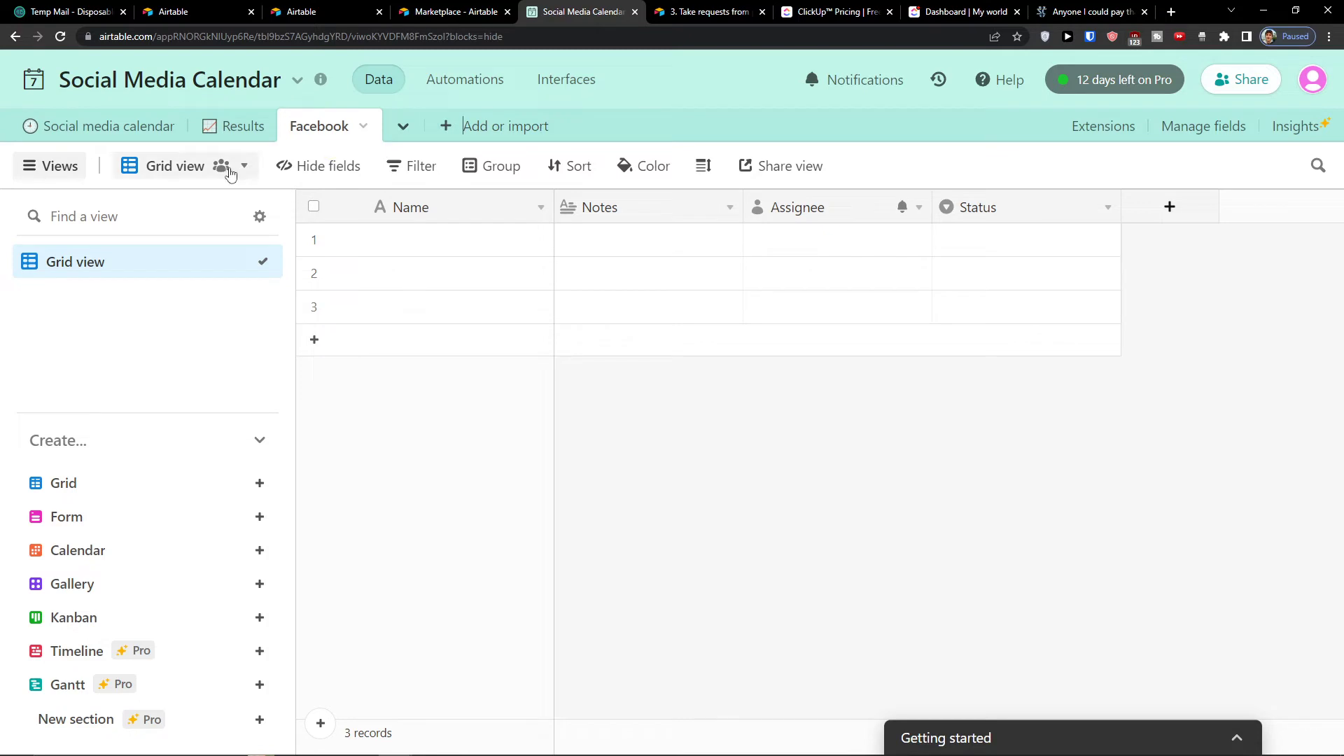
{"action": "left_click", "coordinate": [363, 129]}
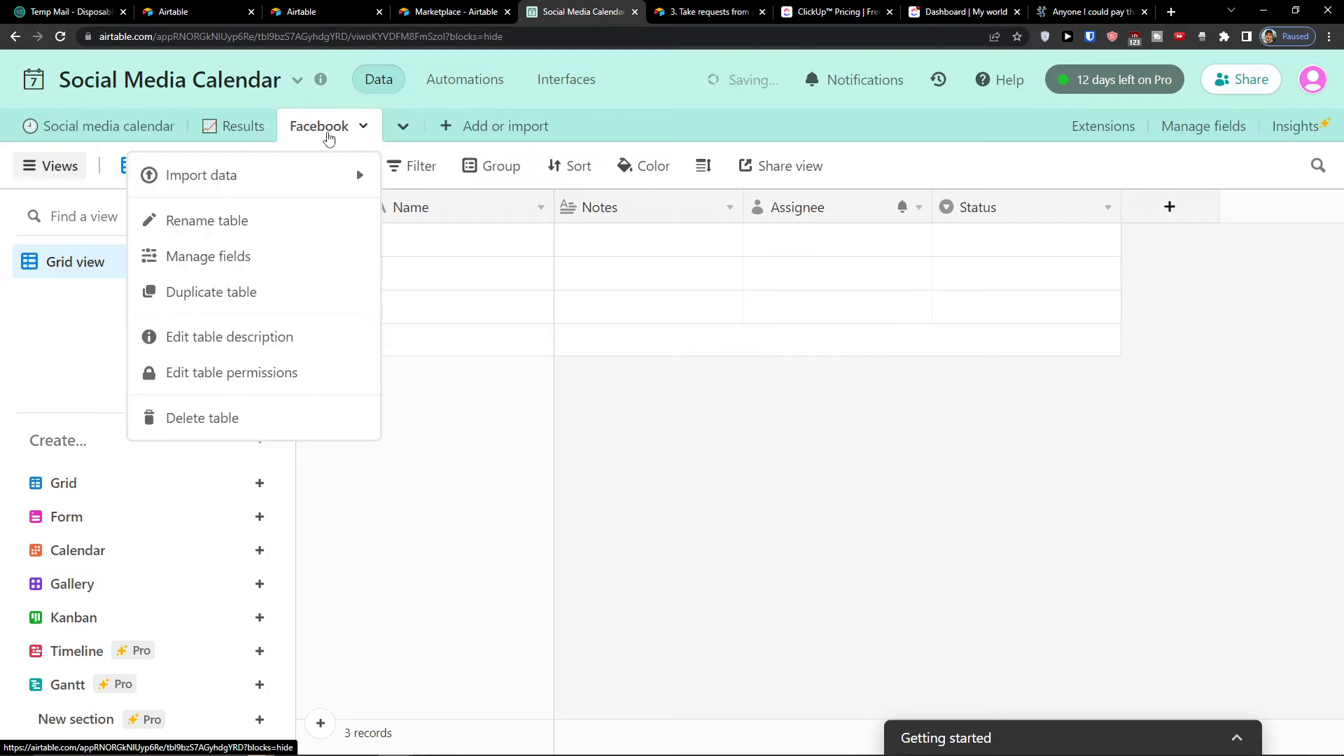
{"action": "left_click", "coordinate": [335, 129]}
{"action": "left_click", "coordinate": [338, 130]}
{"action": "left_click", "coordinate": [443, 127]}
{"action": "left_click", "coordinate": [322, 143]}
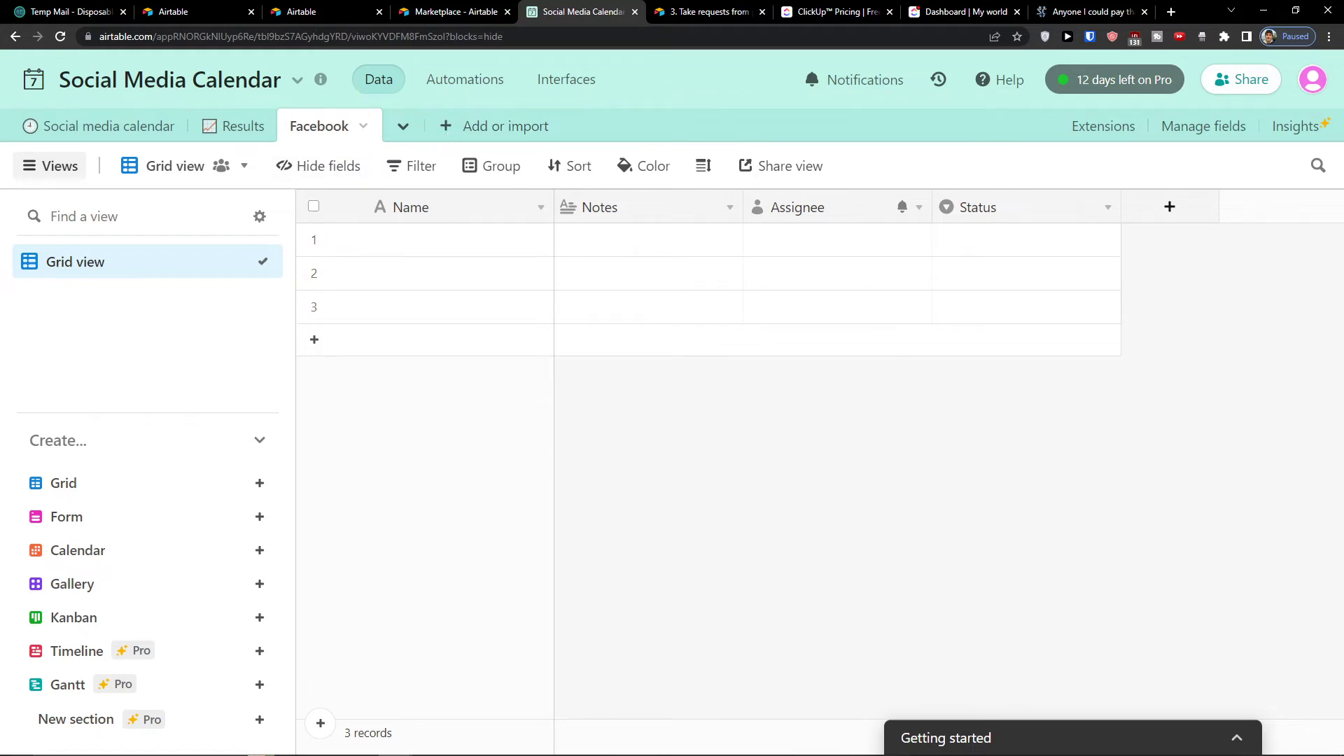
{"action": "left_click", "coordinate": [105, 126]}
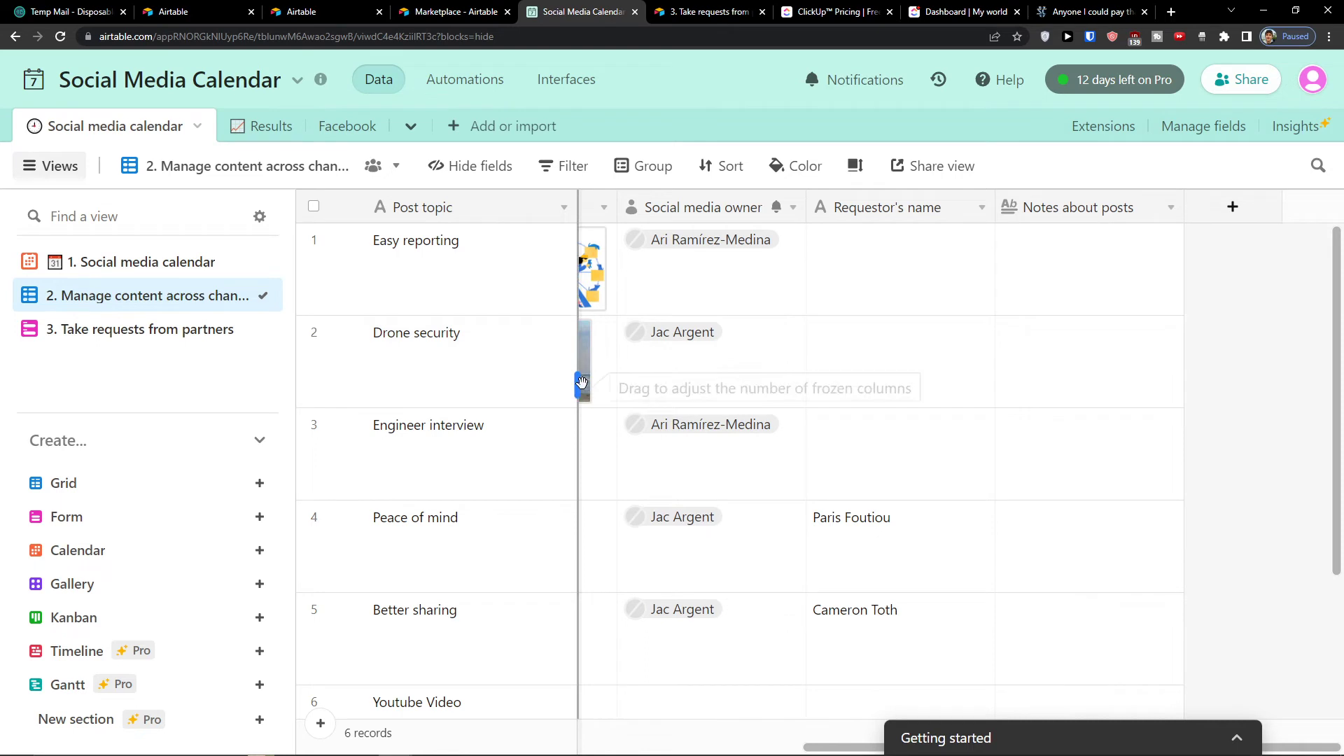
{"action": "left_click", "coordinate": [324, 134]}
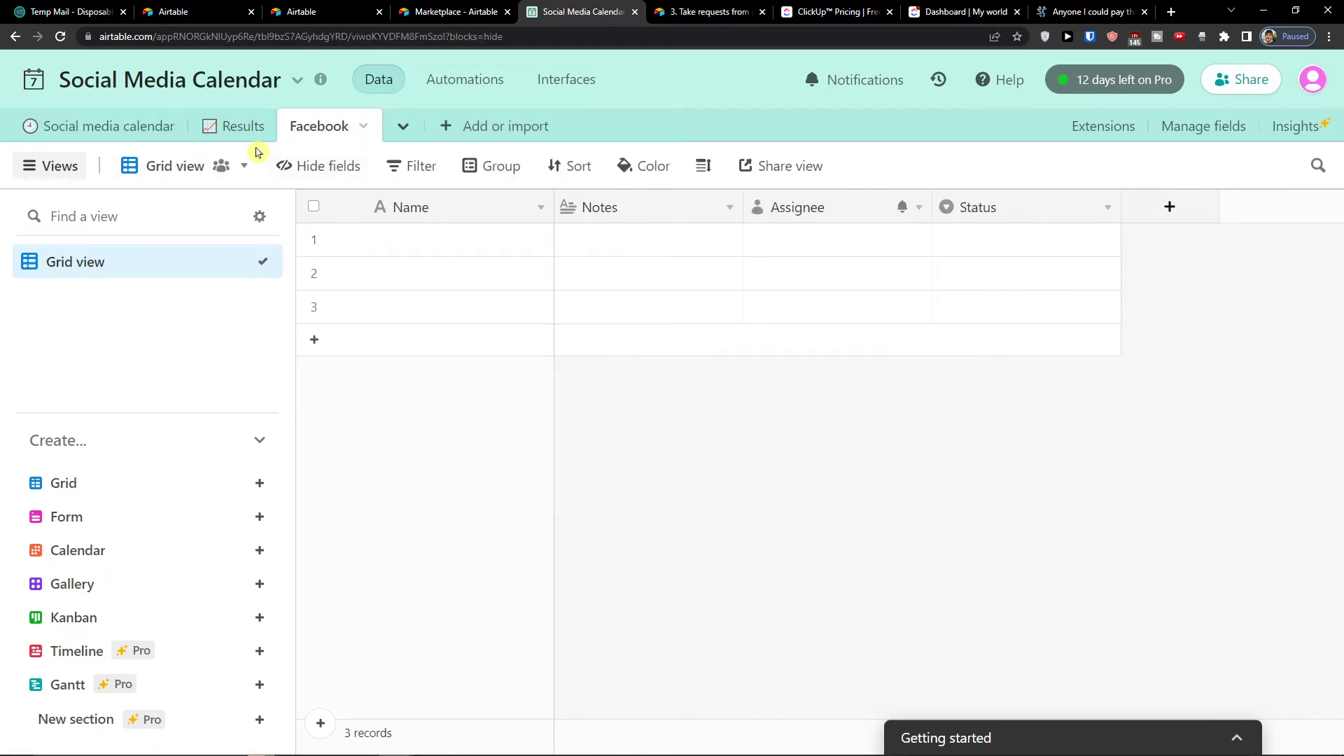
{"action": "left_click", "coordinate": [459, 126]}
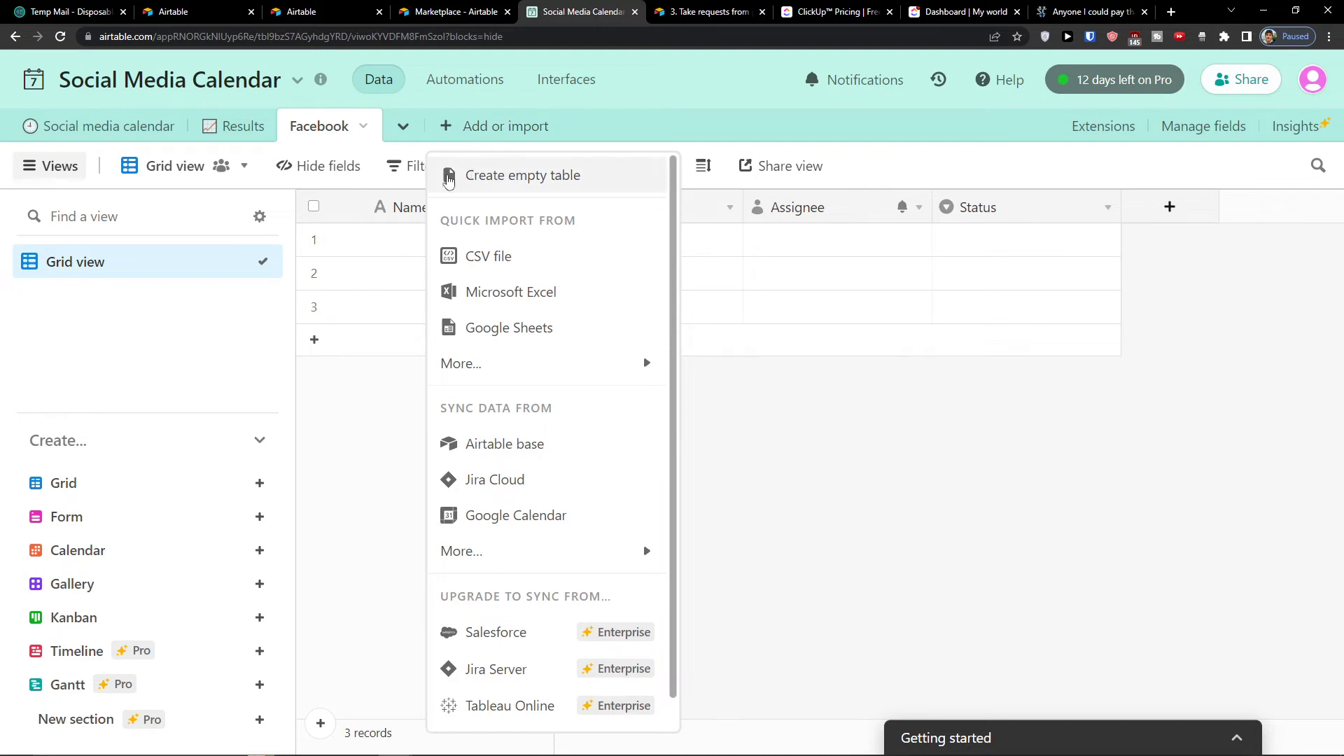
Step: Enter 'Facebook post' as the first record's Name
{"action": "left_click", "coordinate": [357, 231]}
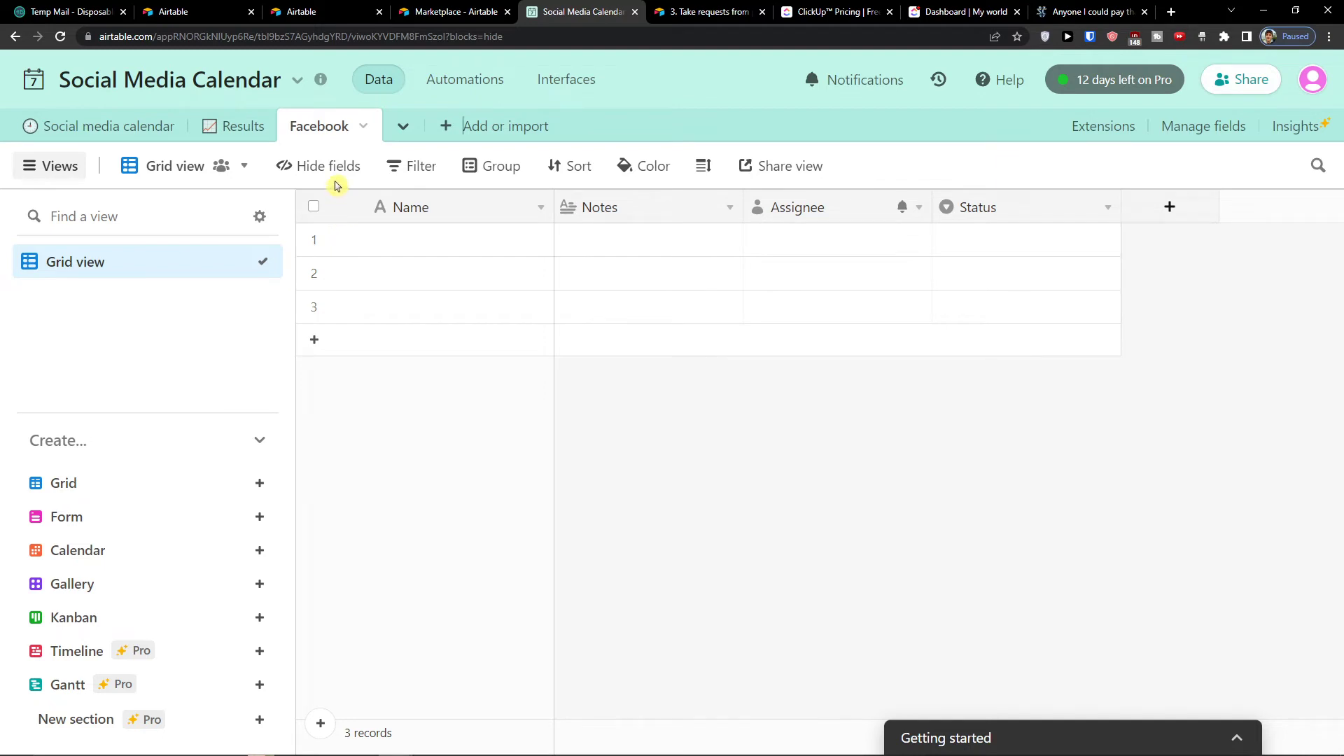
{"action": "left_click", "coordinate": [435, 243]}
{"action": "left_click", "coordinate": [434, 242]}
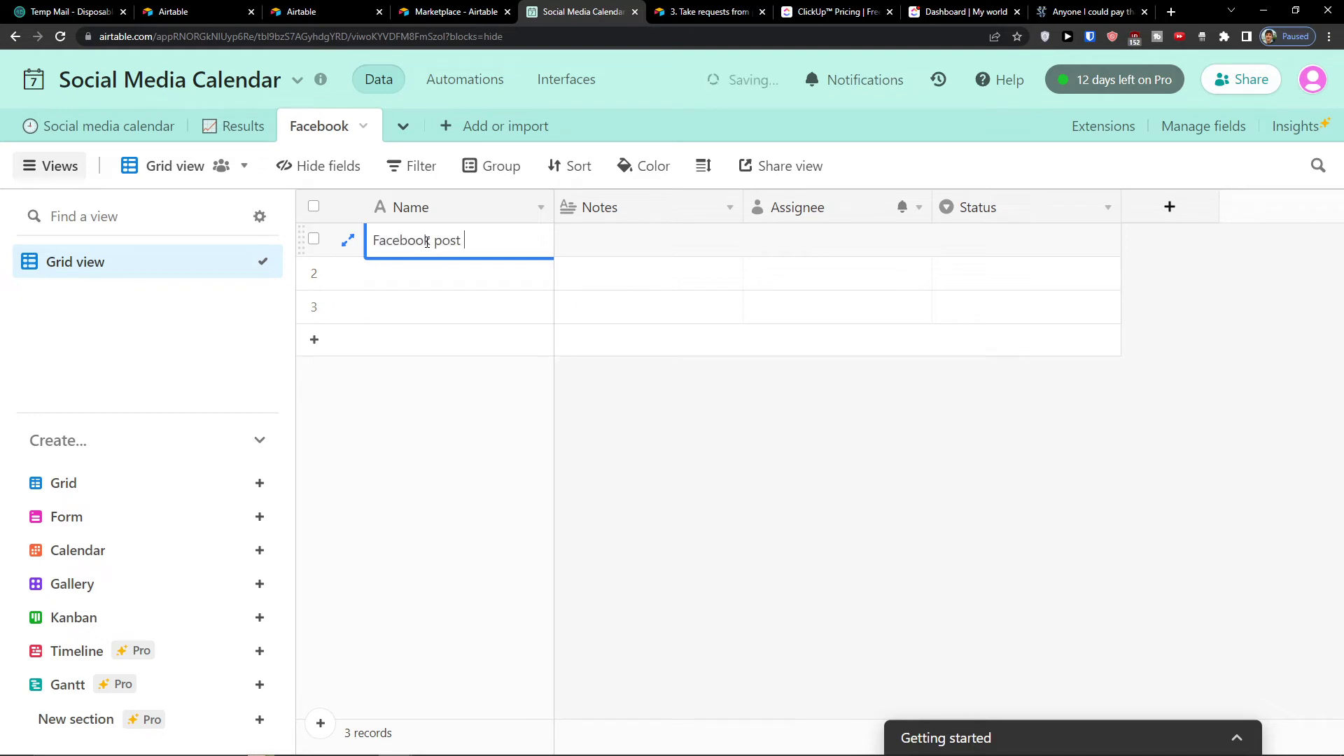
Step: Rename the Notes field to 'Headline'
{"action": "left_click", "coordinate": [730, 208]}
{"action": "left_click", "coordinate": [689, 245]}
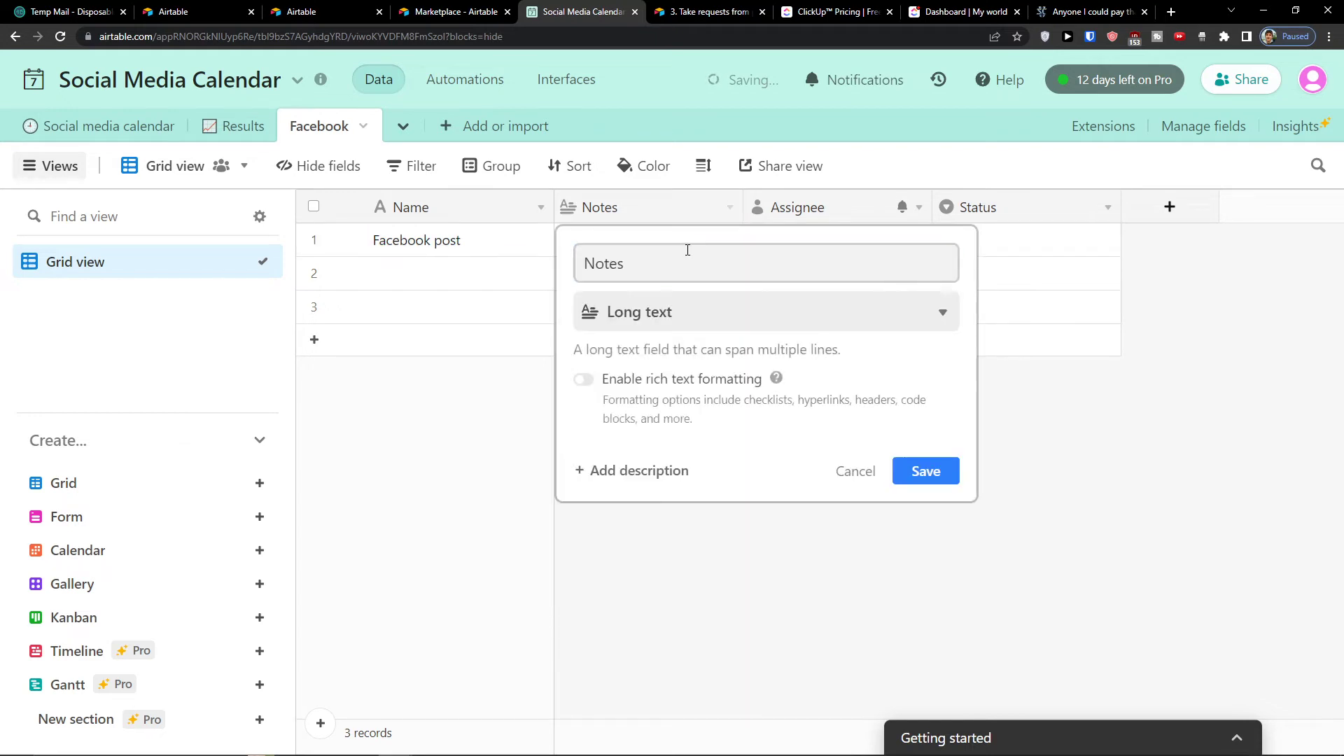
{"action": "type", "text": "Headlin"}
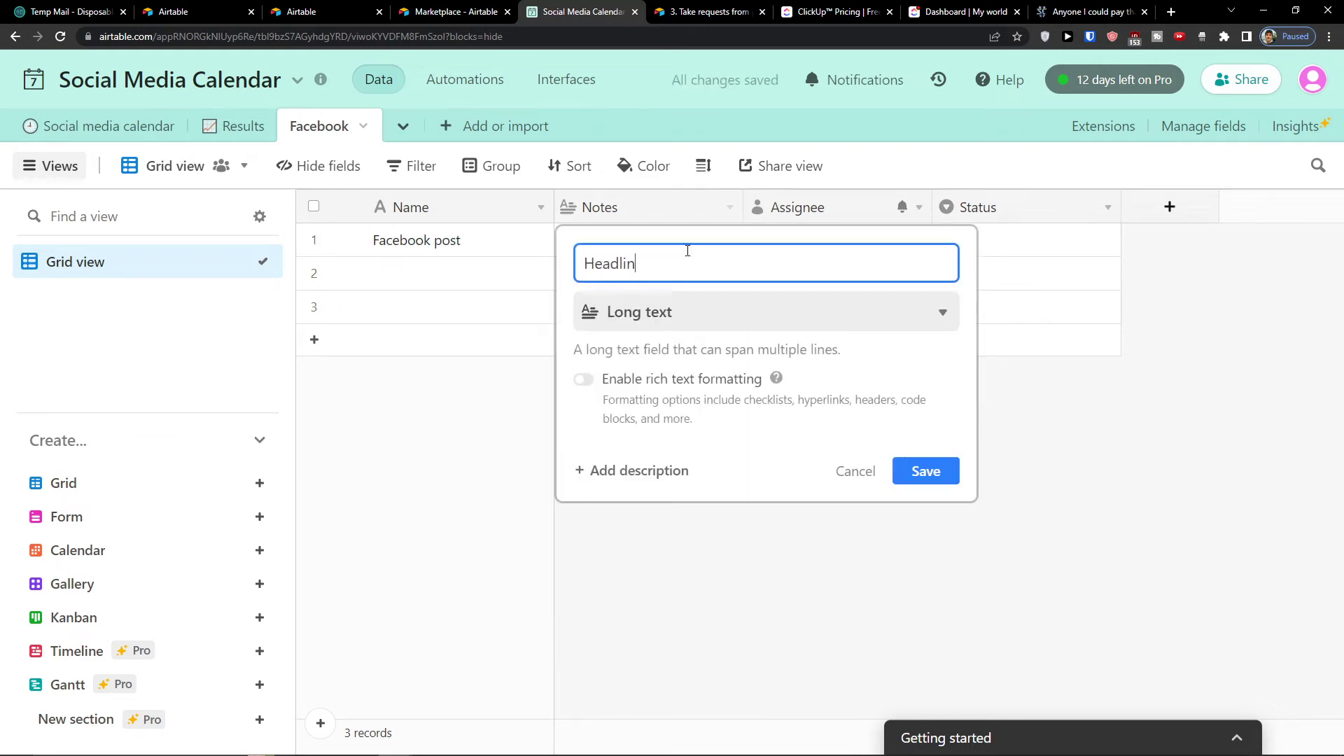
{"action": "type", "text": "e"}
{"action": "key", "text": "Return"}
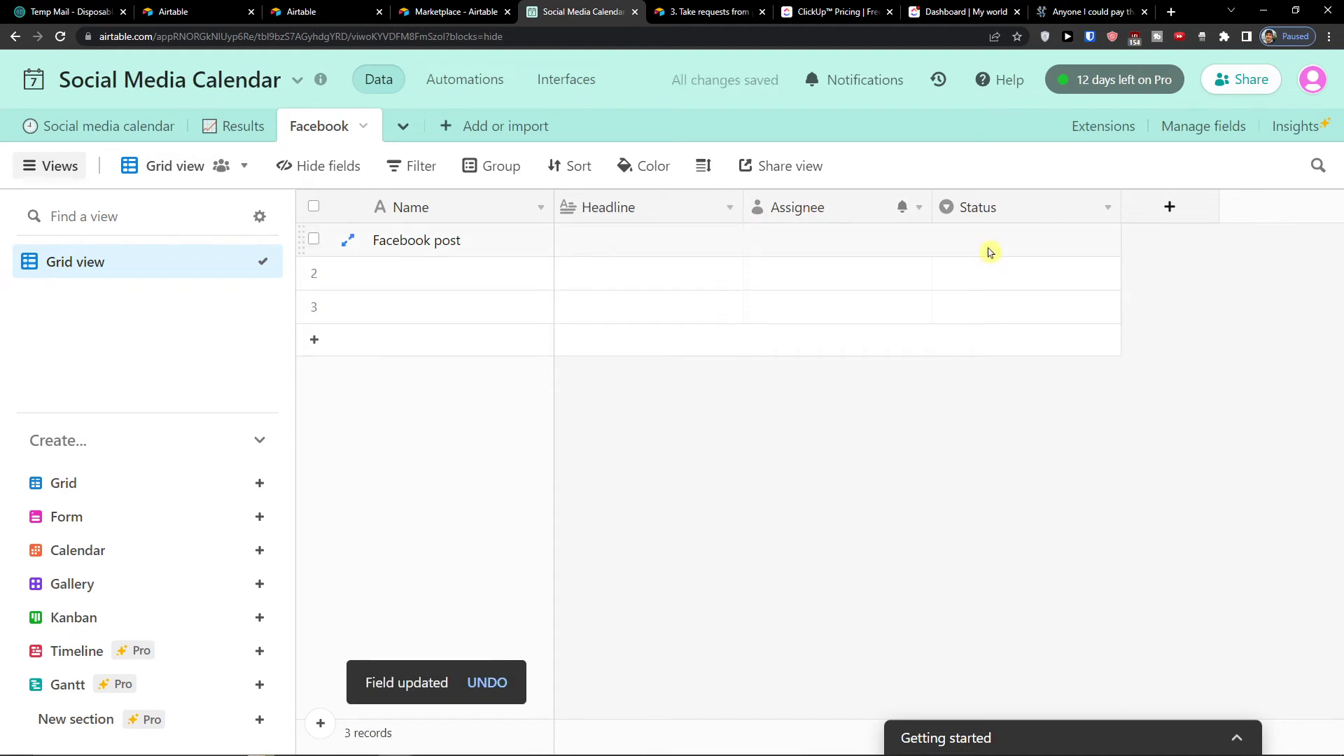
Step: Look over the Status column and the first record's Status choices
{"action": "left_click", "coordinate": [990, 237]}
{"action": "left_click", "coordinate": [992, 216]}
{"action": "left_click", "coordinate": [1015, 242]}
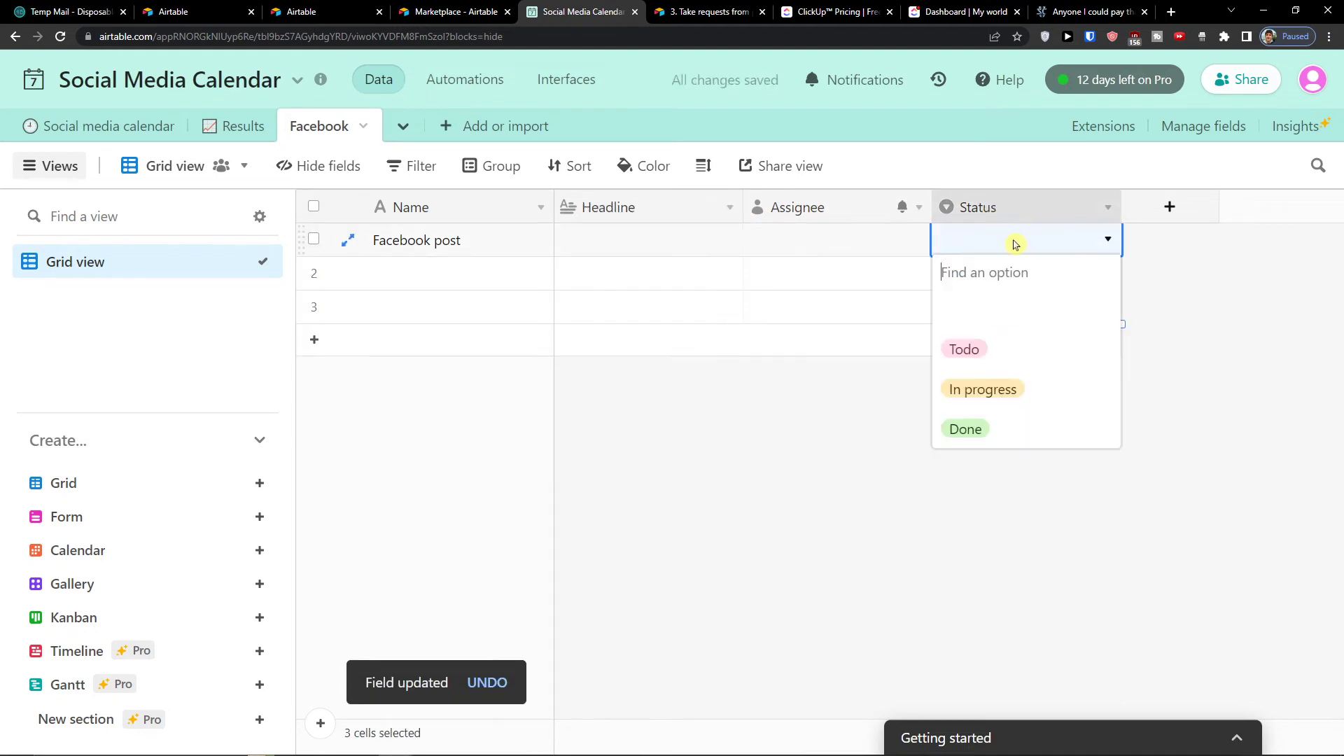
{"action": "left_click", "coordinate": [1170, 207]}
Step: Add a 'Date of Publishing' Date field with time included
{"action": "left_click", "coordinate": [1170, 206]}
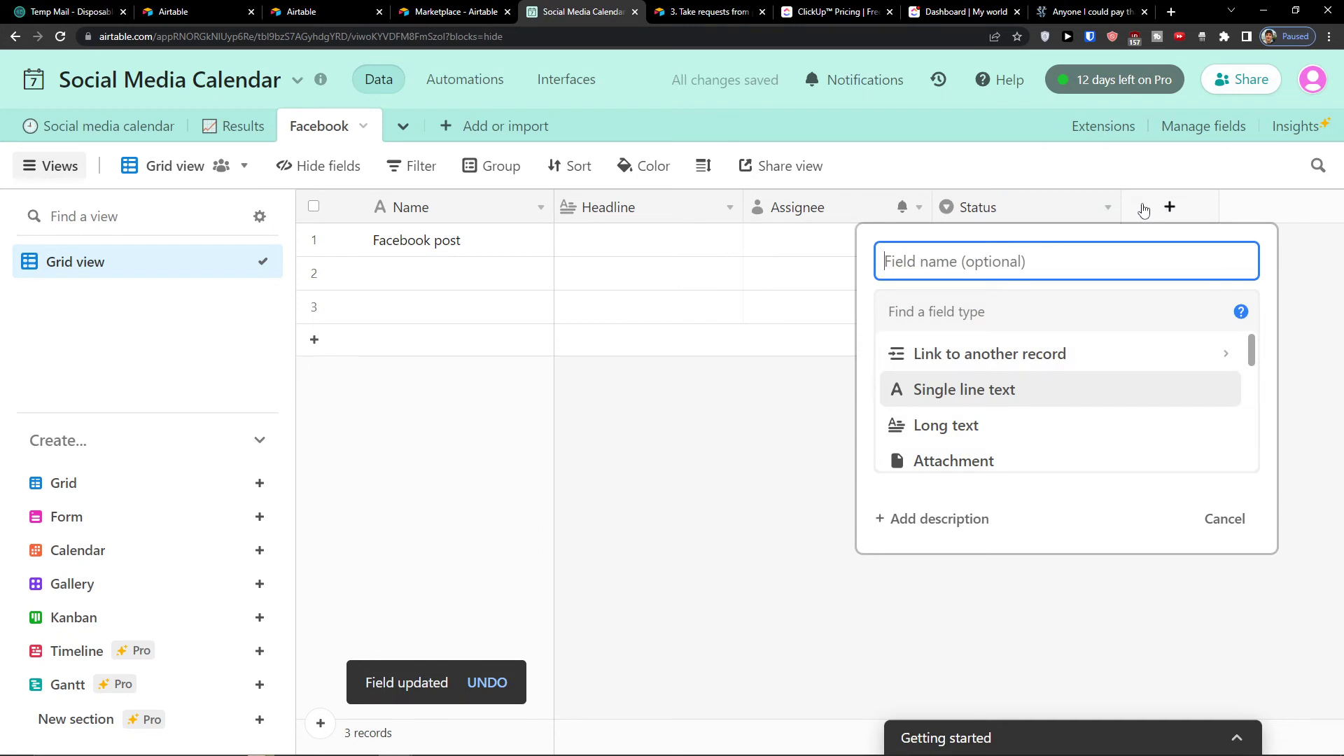
{"action": "type", "text": "Date o"}
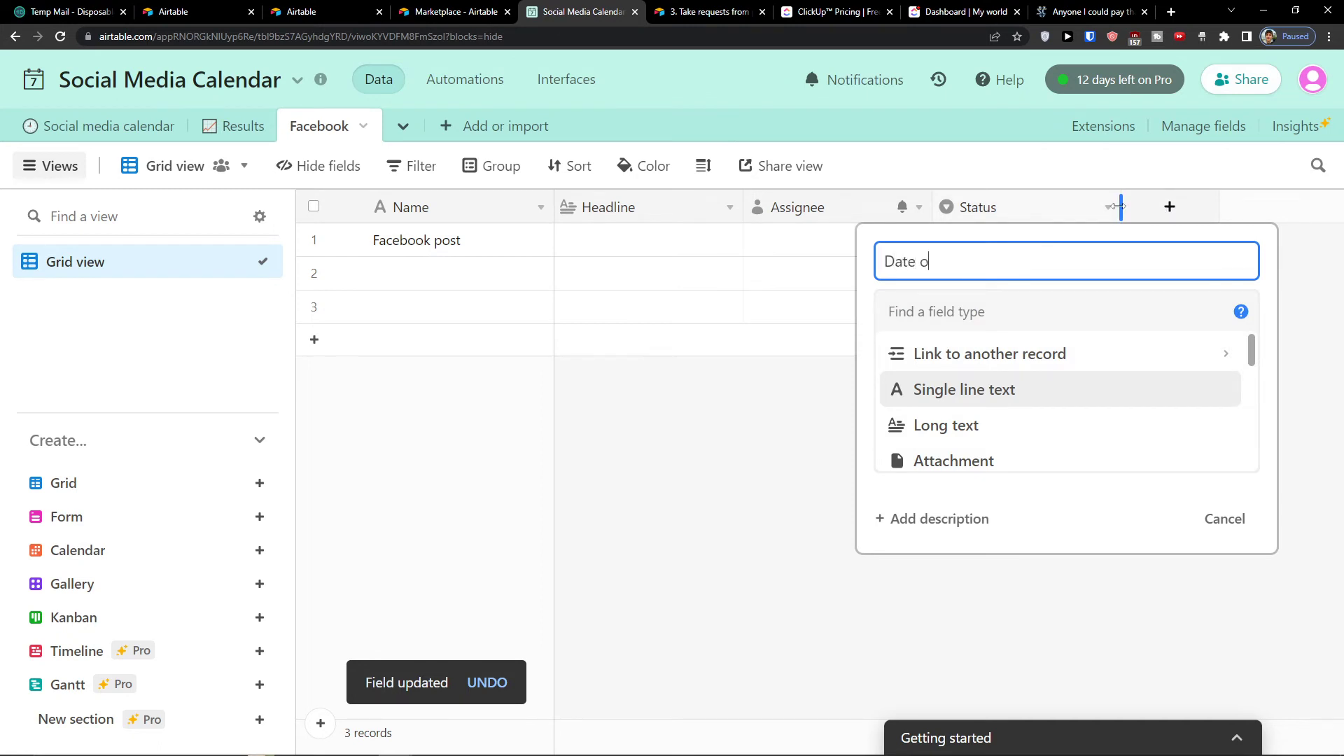
{"action": "type", "text": "f Publishing"}
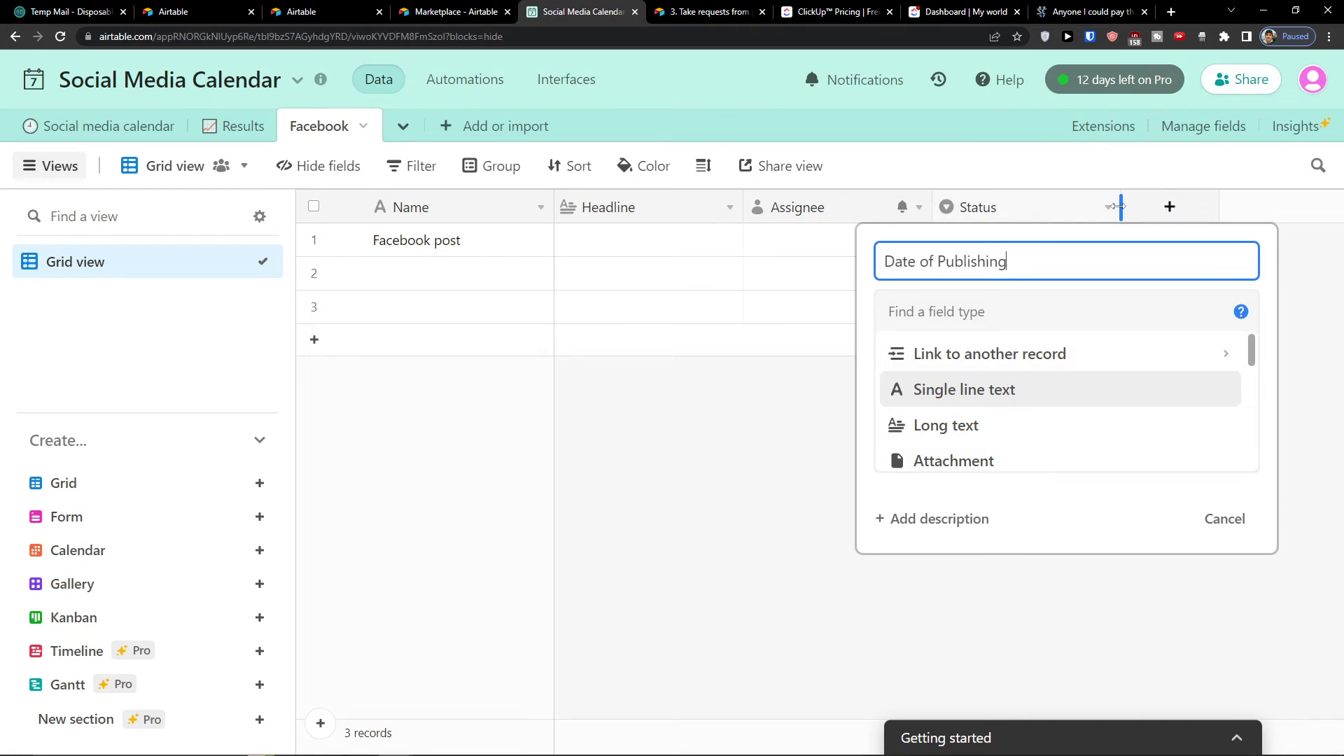
{"action": "scroll", "coordinate": [1124, 442], "scroll_direction": "down", "scroll_amount": 3}
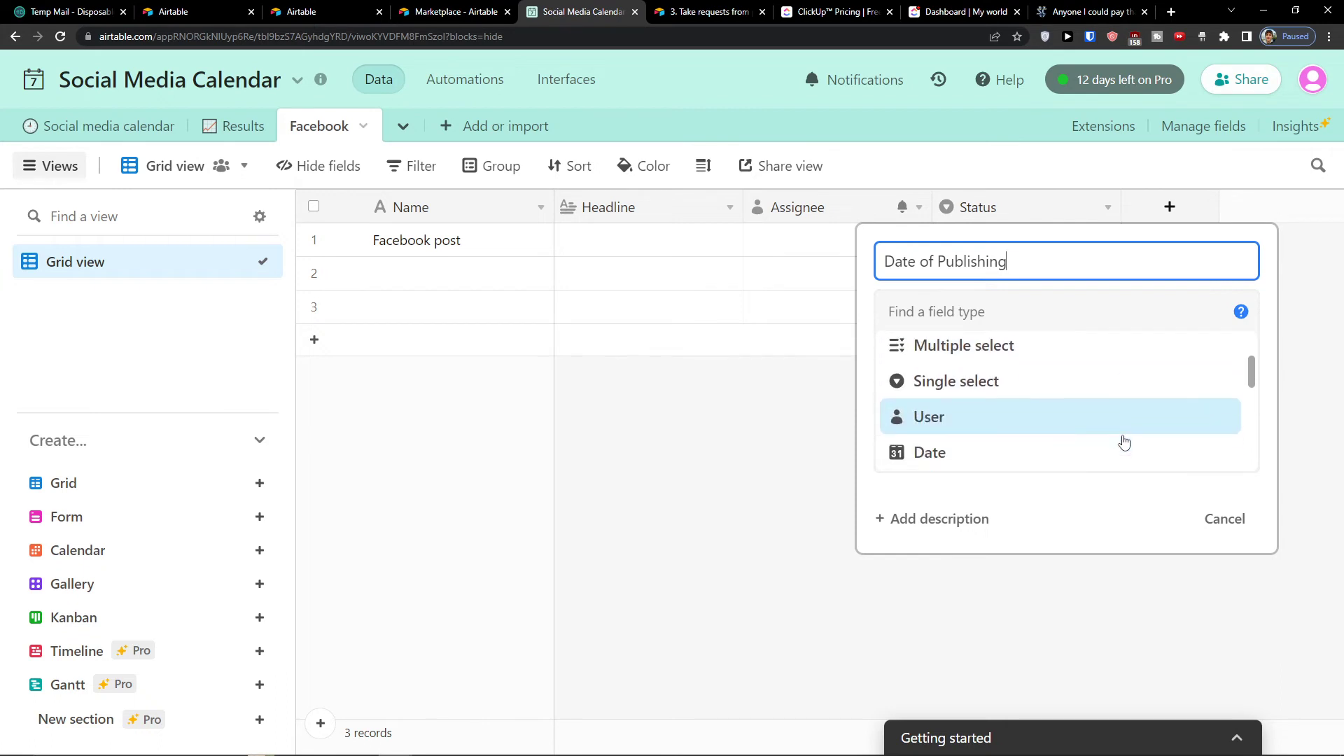
{"action": "left_click", "coordinate": [1122, 448]}
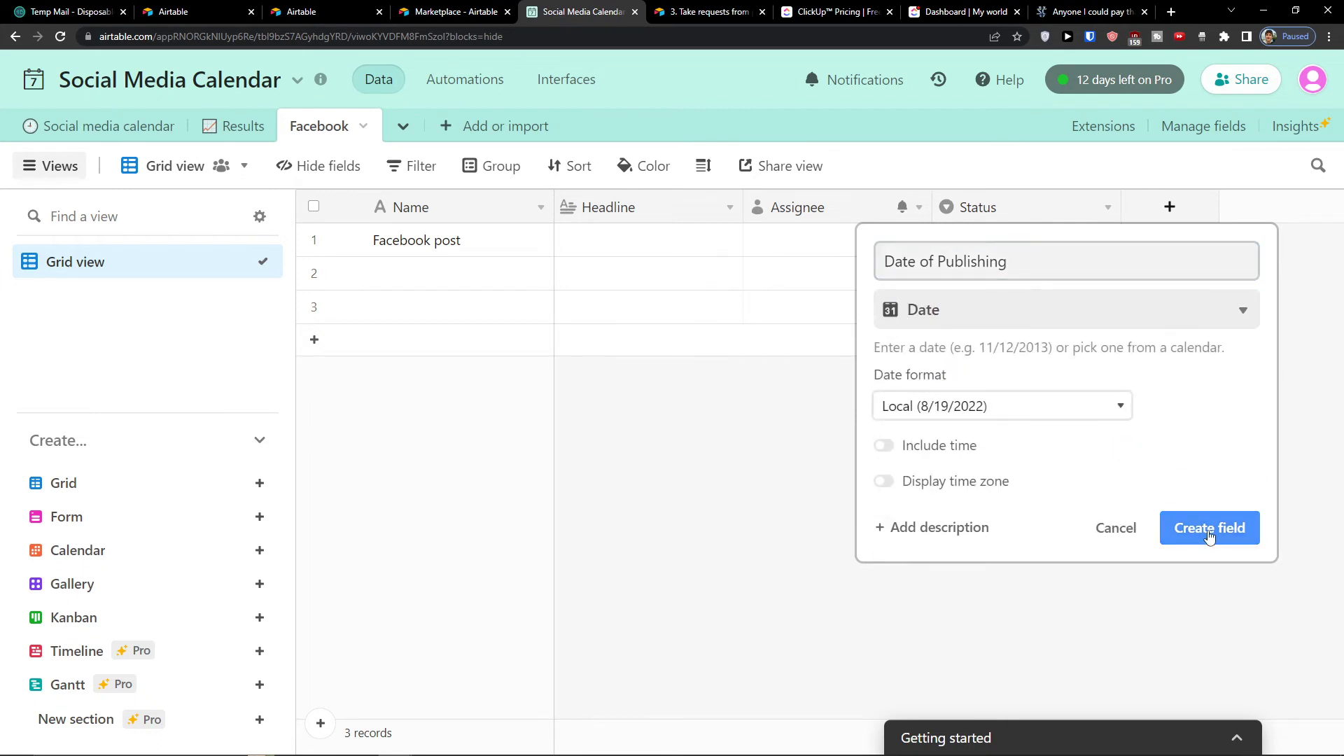
{"action": "left_click", "coordinate": [940, 458]}
{"action": "left_click", "coordinate": [1198, 634]}
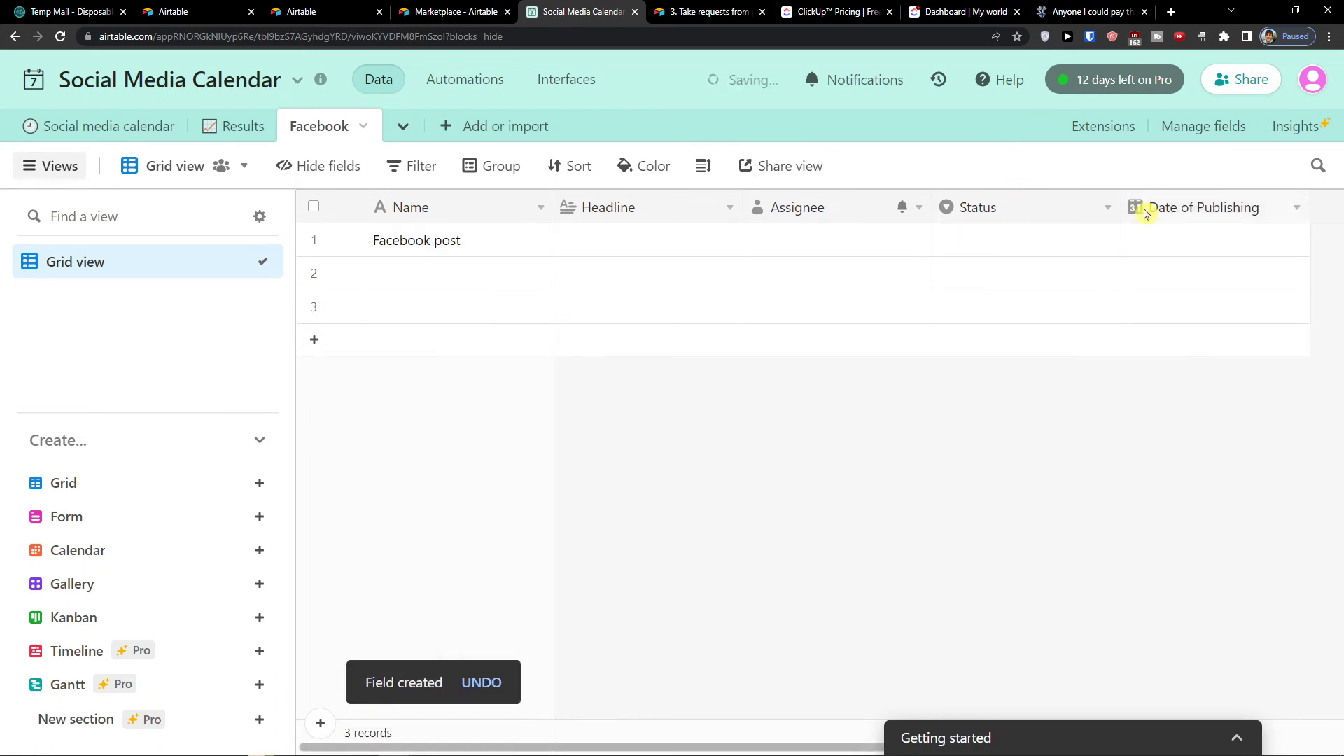
Step: Move the Date of Publishing column to sit right after Name
{"action": "left_click", "coordinate": [1136, 210]}
{"action": "left_click_drag", "start_coordinate": [1171, 214], "coordinate": [603, 218]}
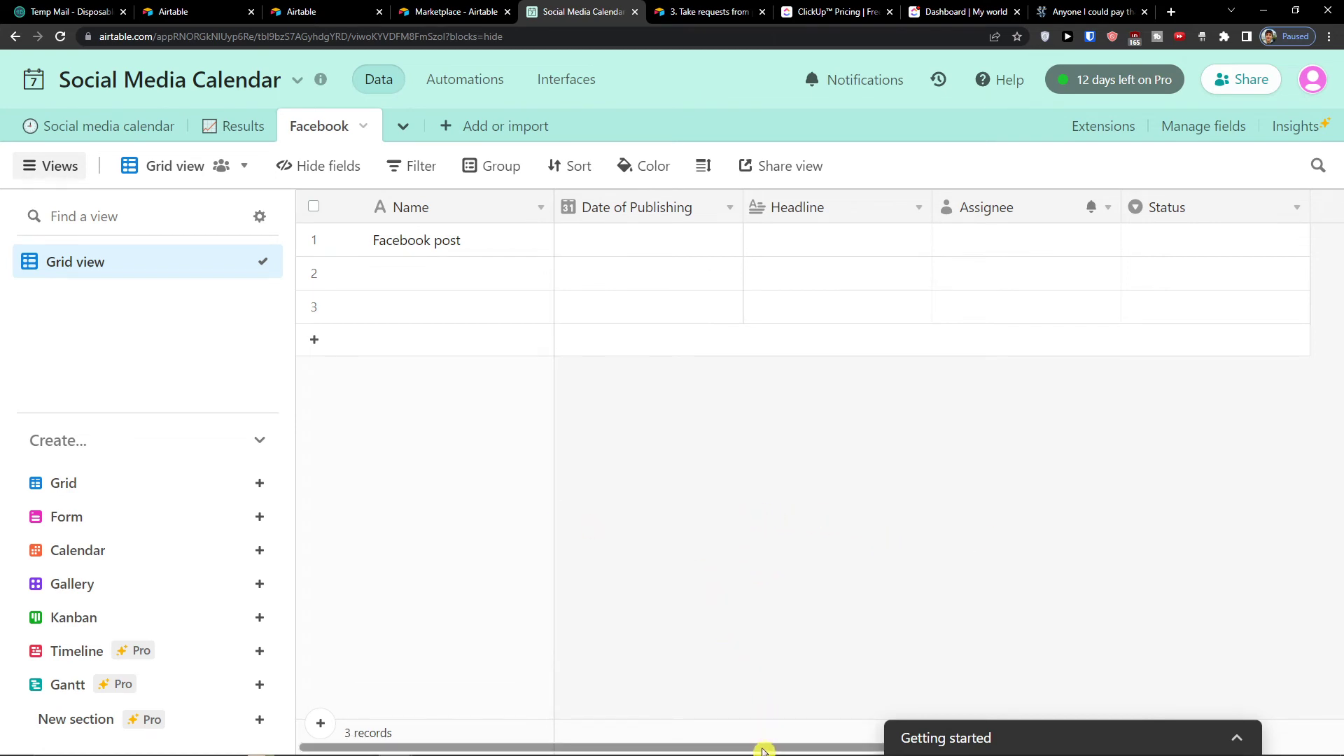
{"action": "left_click_drag", "start_coordinate": [781, 751], "coordinate": [890, 749]}
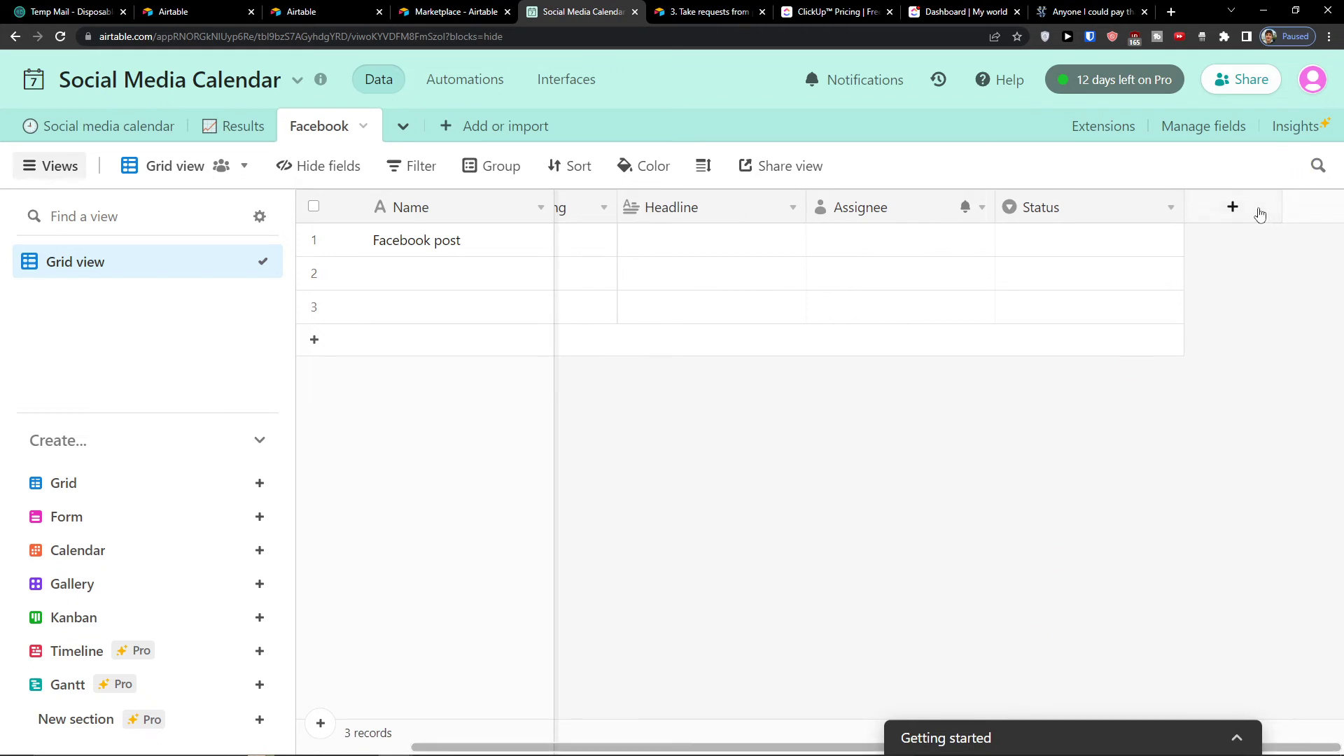
{"action": "left_click", "coordinate": [1233, 207]}
Step: Add an Attachment field named 'Assets' to the Facebook table
{"action": "scroll", "coordinate": [1002, 346], "scroll_direction": "down", "scroll_amount": 5}
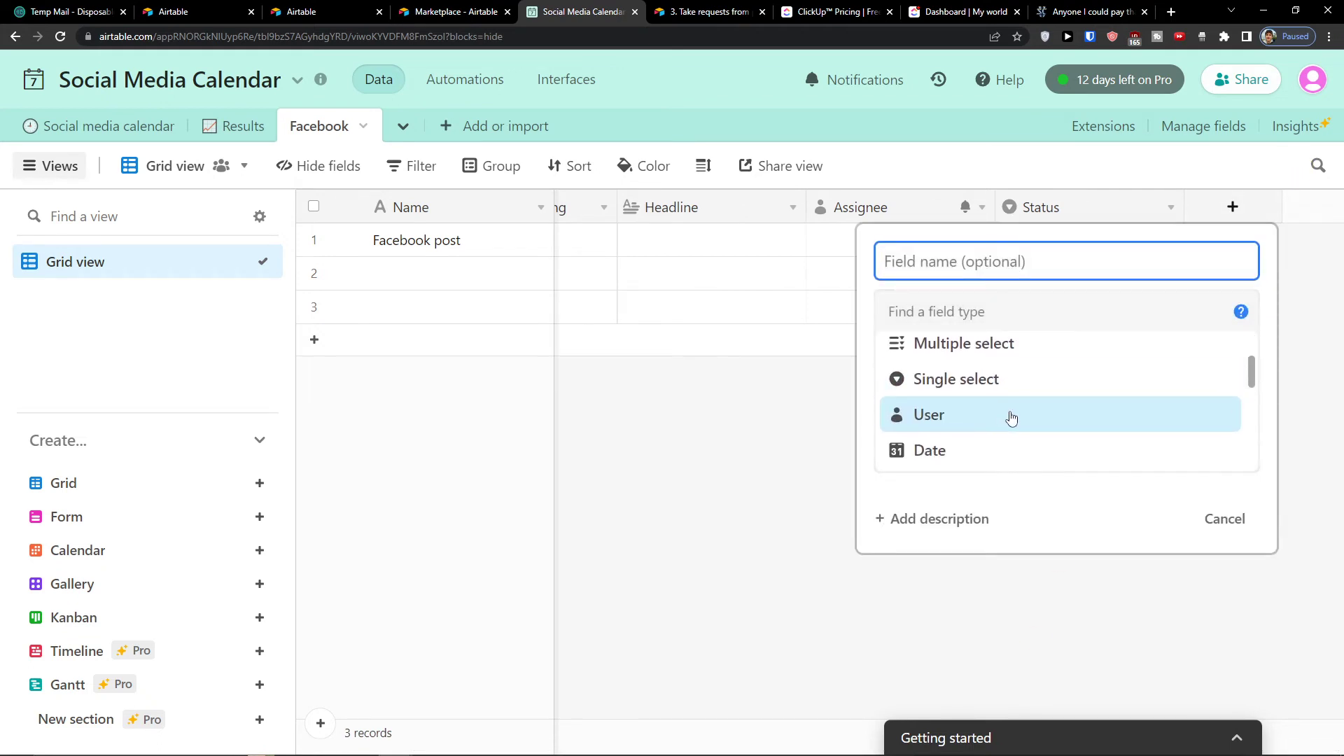
{"action": "scroll", "coordinate": [1015, 407], "scroll_direction": "down", "scroll_amount": 2}
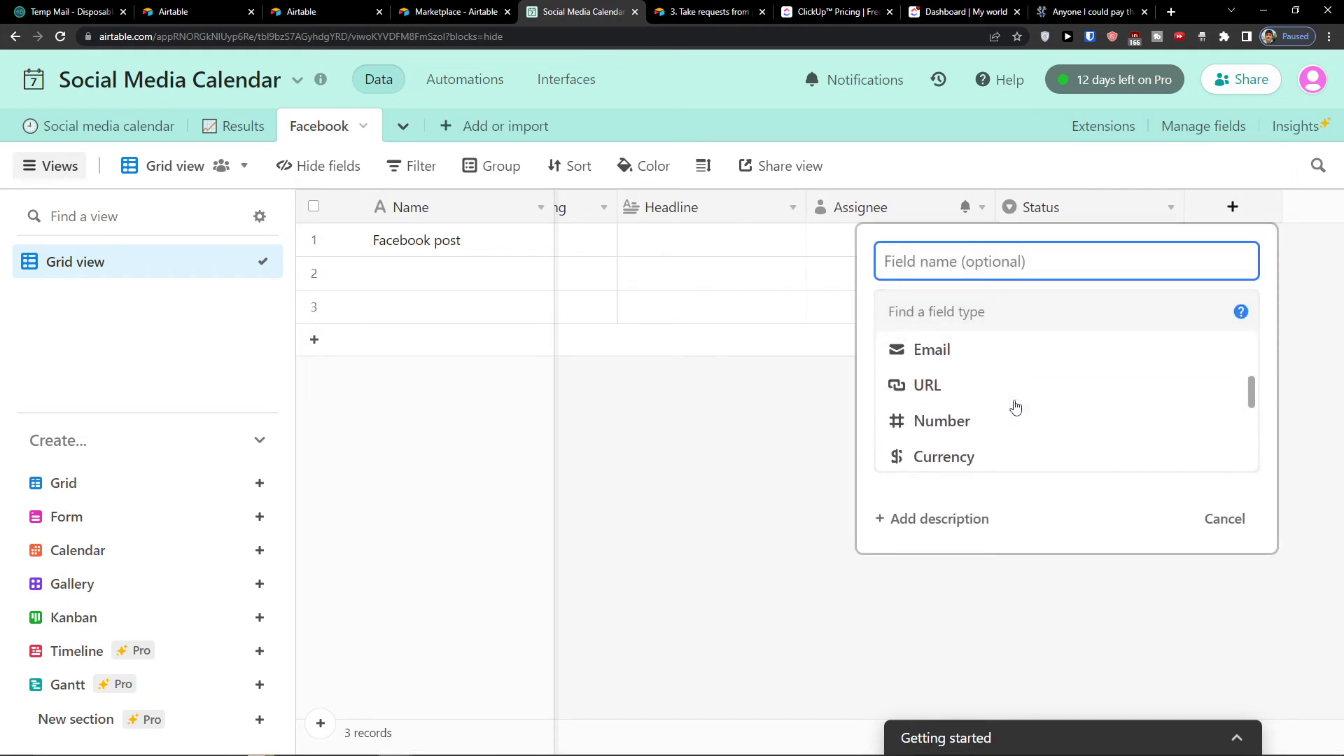
{"action": "scroll", "coordinate": [1016, 406], "scroll_direction": "up", "scroll_amount": 6}
{"action": "scroll", "coordinate": [1025, 402], "scroll_direction": "down", "scroll_amount": 2}
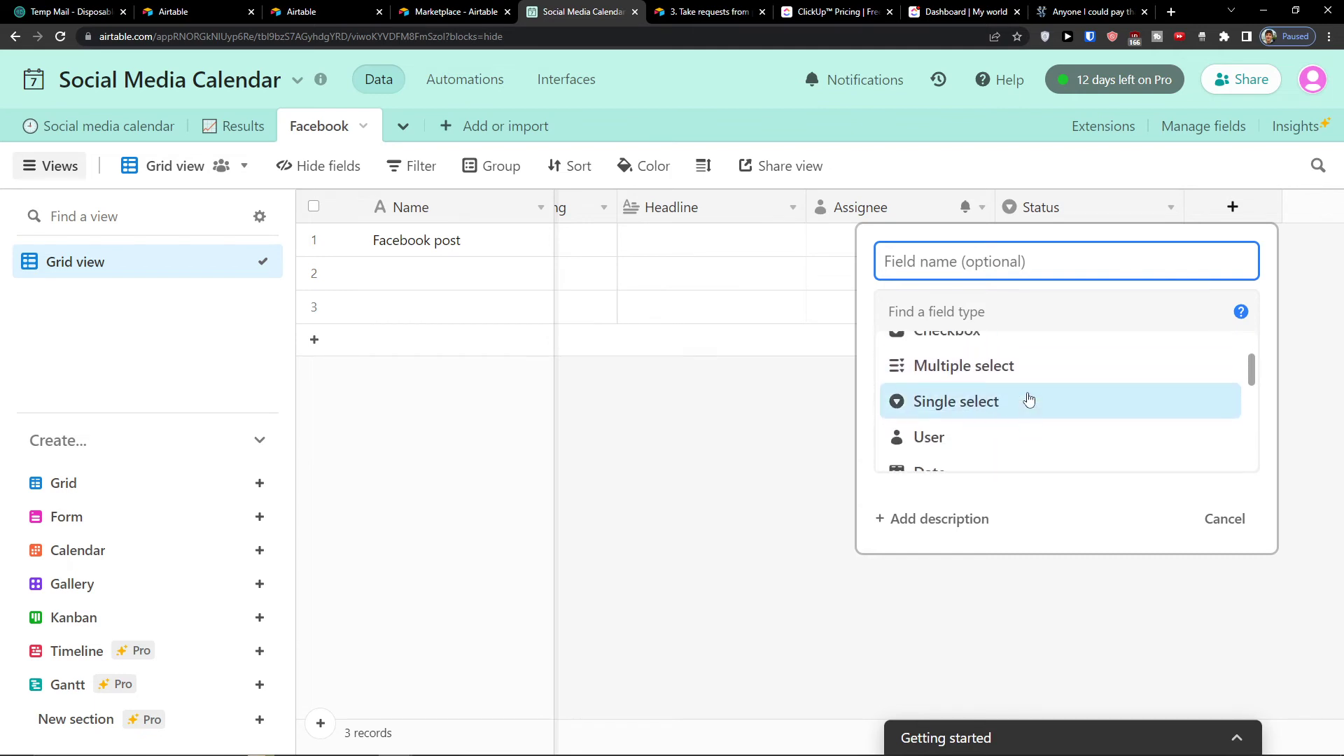
{"action": "scroll", "coordinate": [1026, 397], "scroll_direction": "up", "scroll_amount": 2}
{"action": "left_click", "coordinate": [1025, 371]}
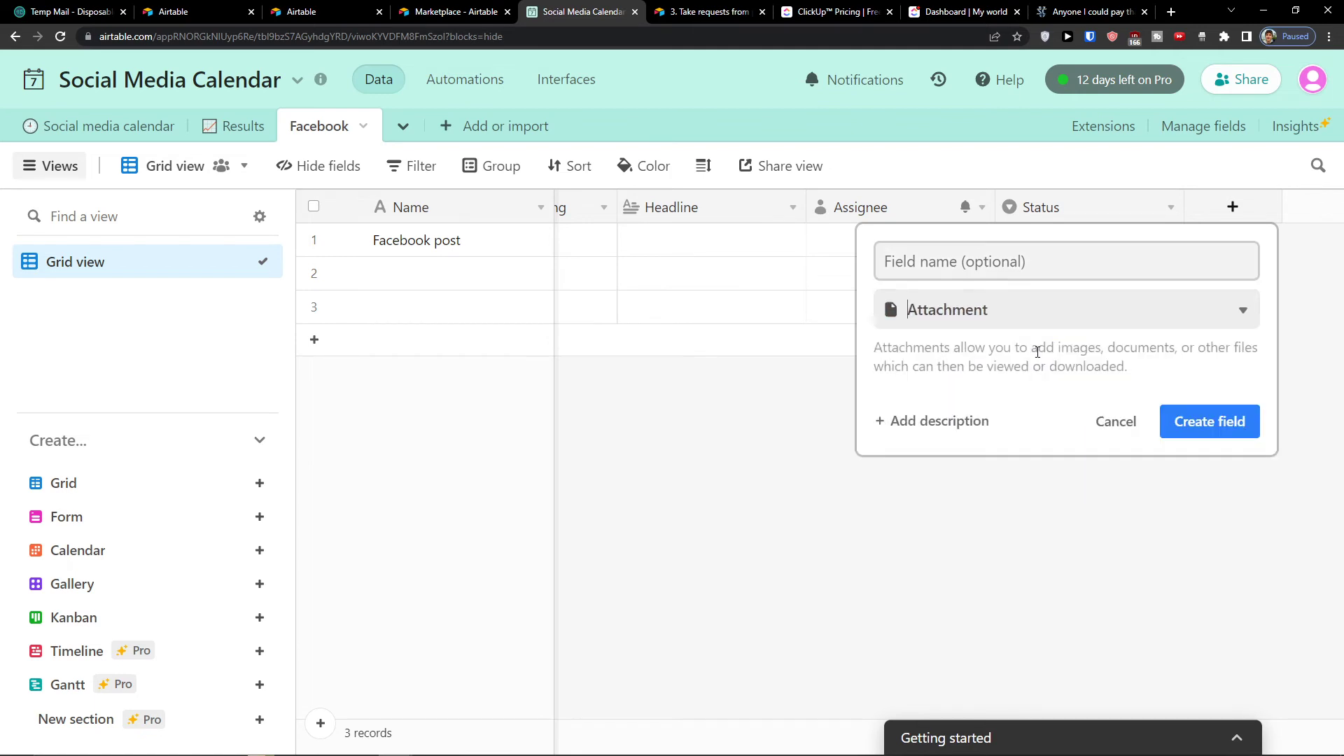
{"action": "left_click", "coordinate": [1047, 259]}
{"action": "type", "text": "Assets"}
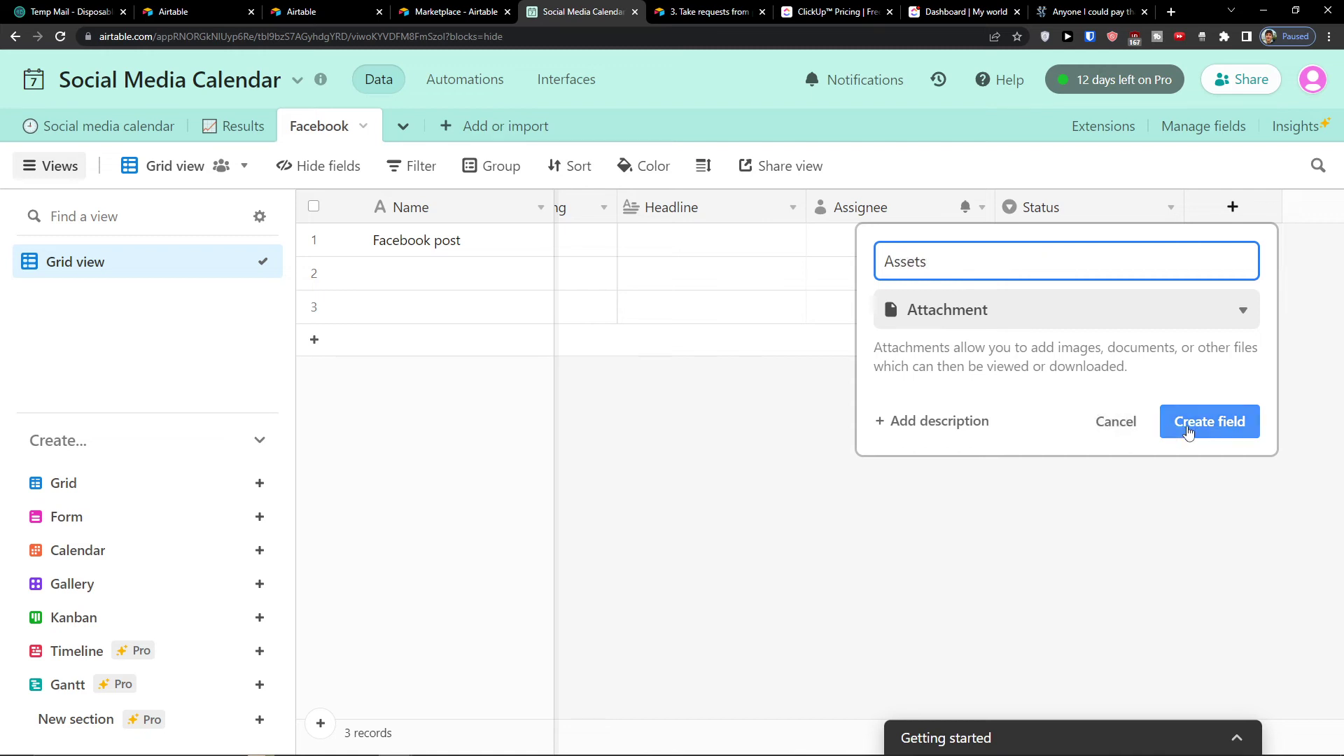
{"action": "left_click", "coordinate": [1188, 424]}
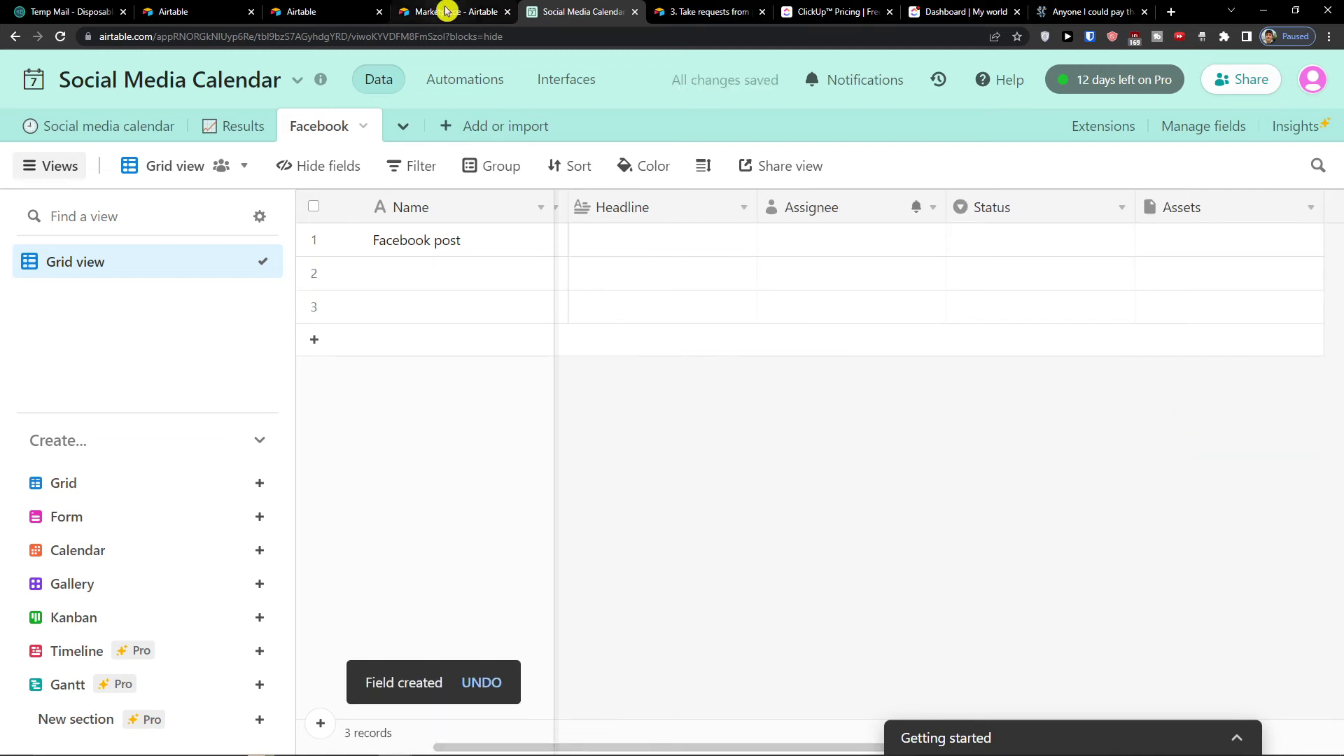
Step: Glance at the Social media calendar table, then return to the Facebook table
{"action": "right_click", "coordinate": [649, 93]}
{"action": "left_click", "coordinate": [158, 127]}
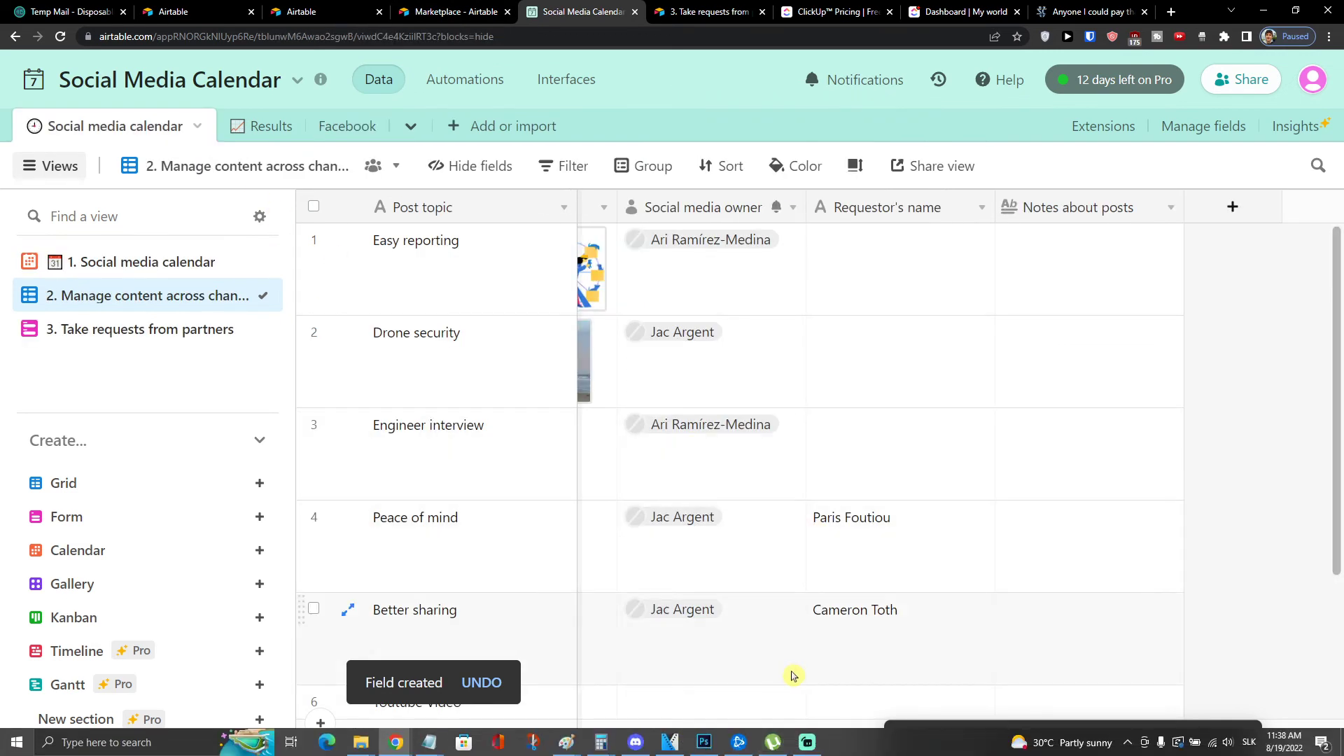
{"action": "left_click_drag", "start_coordinate": [835, 748], "coordinate": [280, 651]}
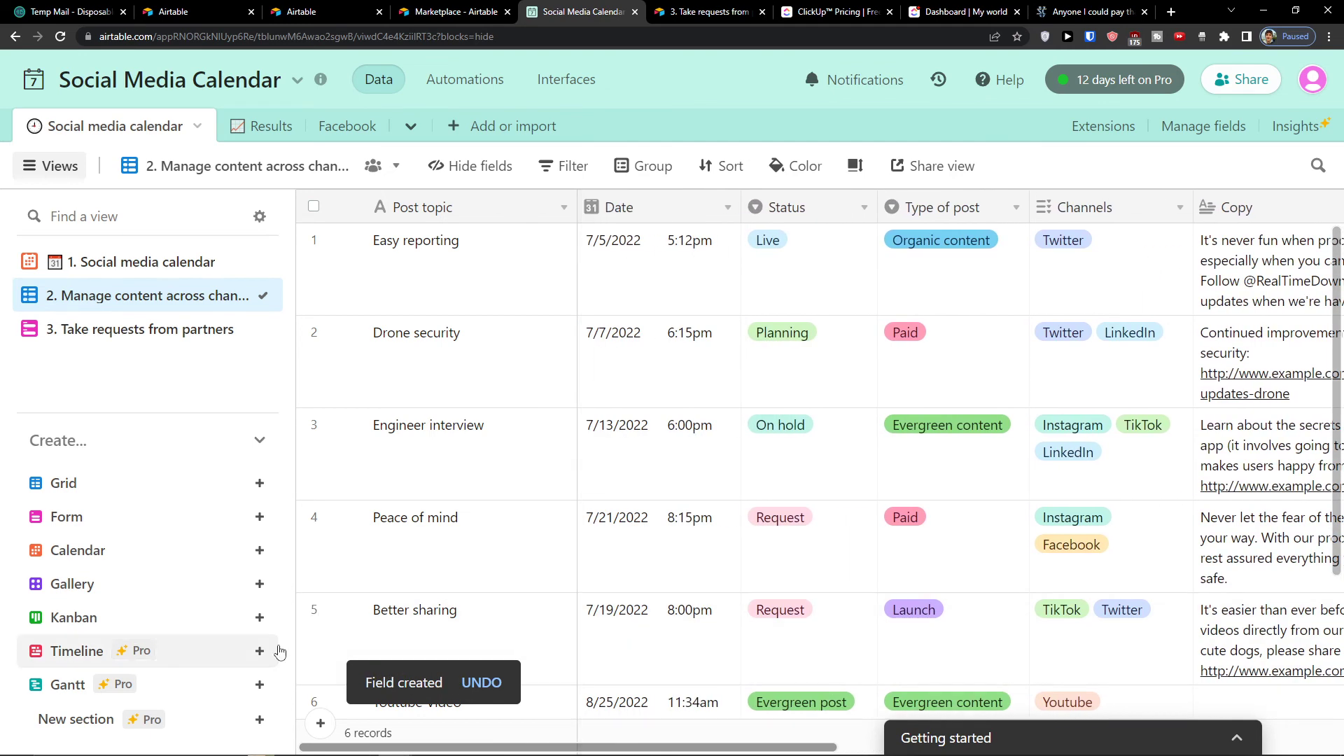
{"action": "right_click", "coordinate": [278, 644]}
{"action": "left_click", "coordinate": [347, 126]}
{"action": "left_click", "coordinate": [347, 126]}
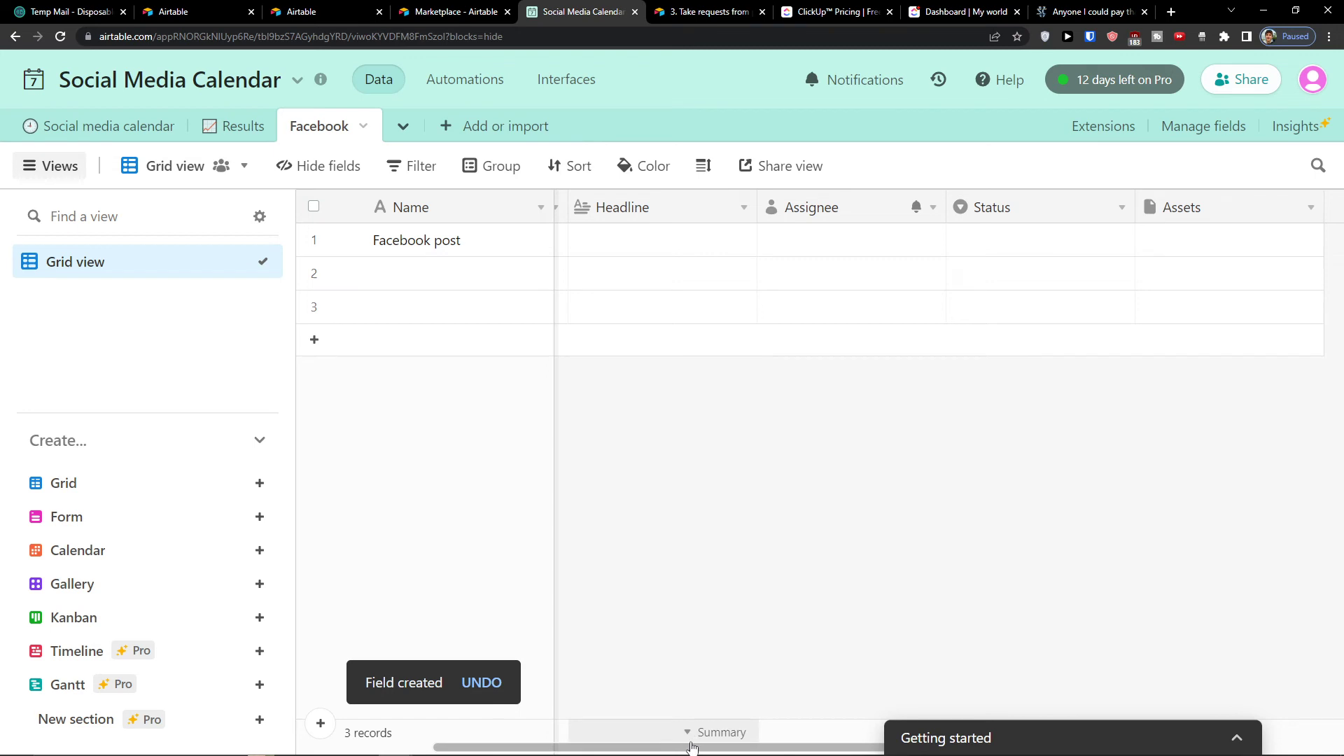
{"action": "left_click_drag", "start_coordinate": [692, 748], "coordinate": [908, 742]}
Step: Add a 'Copy' Long text field and drag it to sit right after Headline
{"action": "left_click", "coordinate": [1233, 207]}
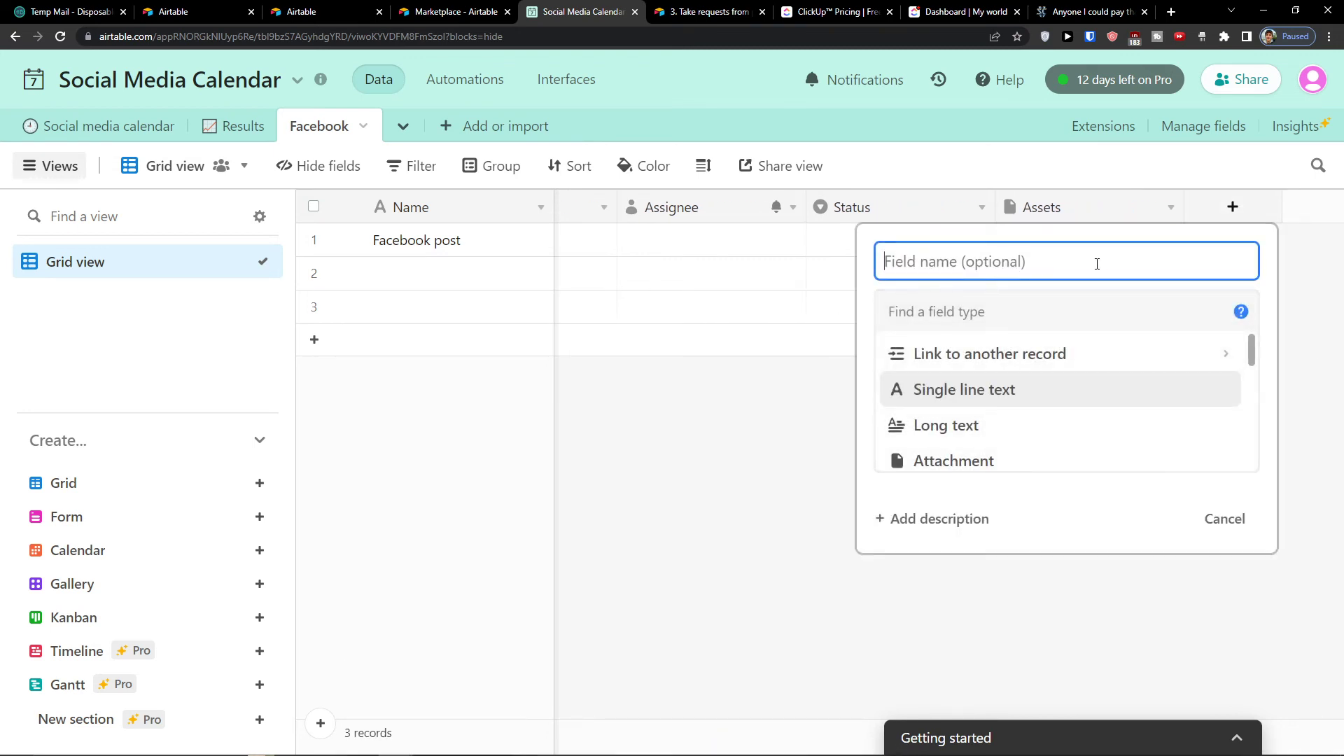
{"action": "type", "text": "Copy"}
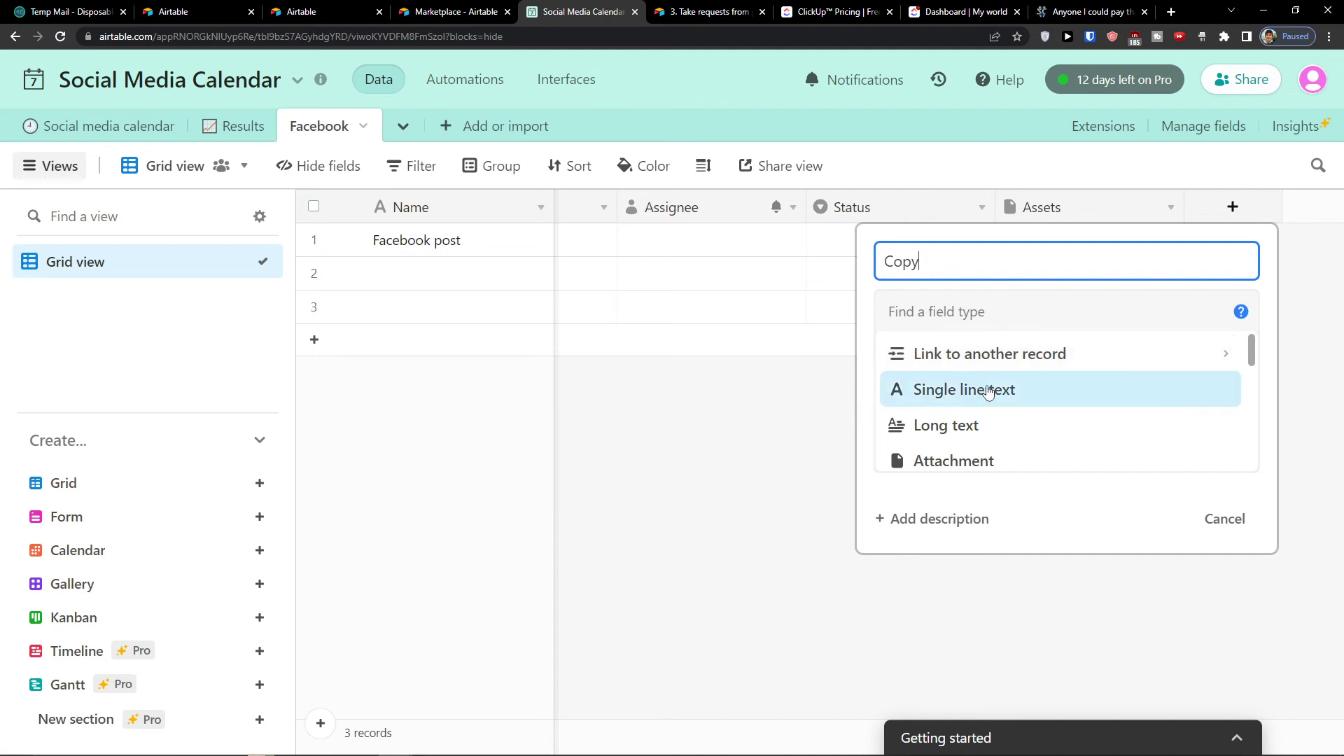
{"action": "left_click", "coordinate": [967, 424]}
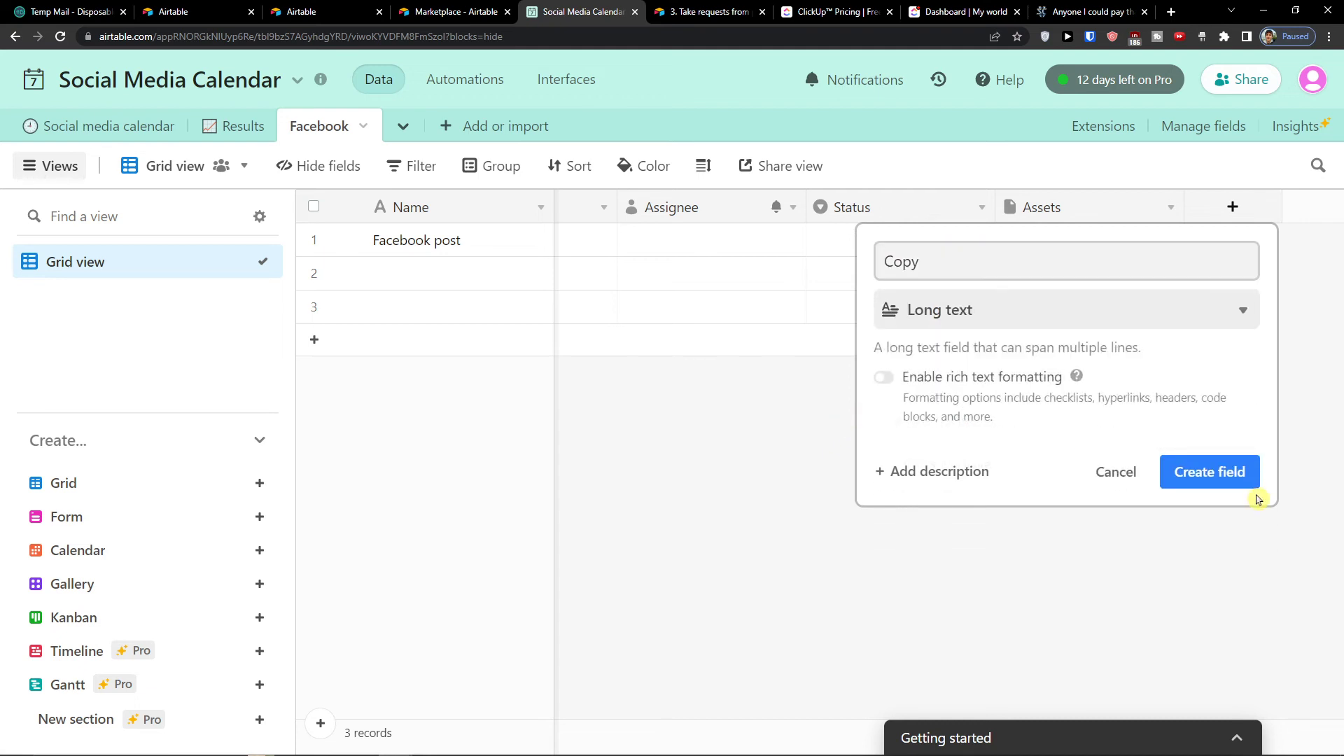
{"action": "left_click", "coordinate": [1222, 474]}
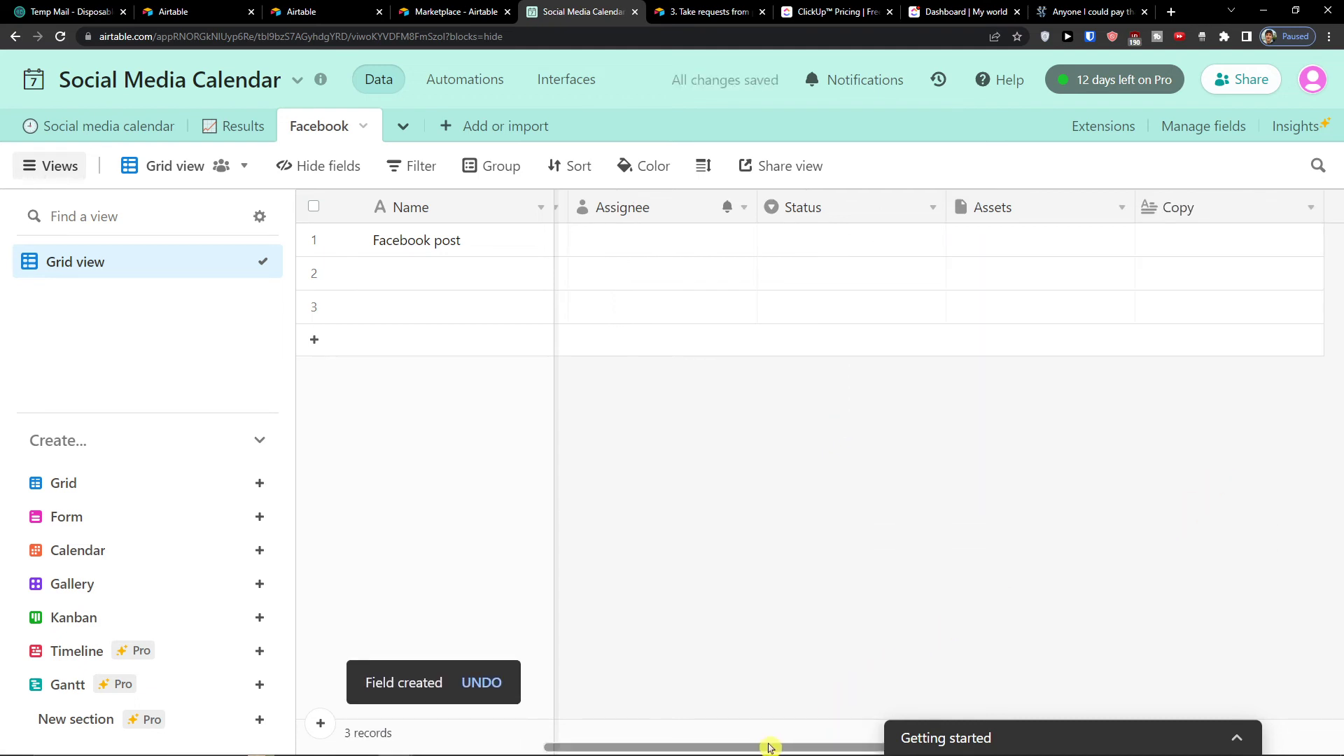
{"action": "left_click_drag", "start_coordinate": [771, 745], "coordinate": [525, 732]}
{"action": "scroll", "coordinate": [491, 733], "scroll_direction": "right", "scroll_amount": 5}
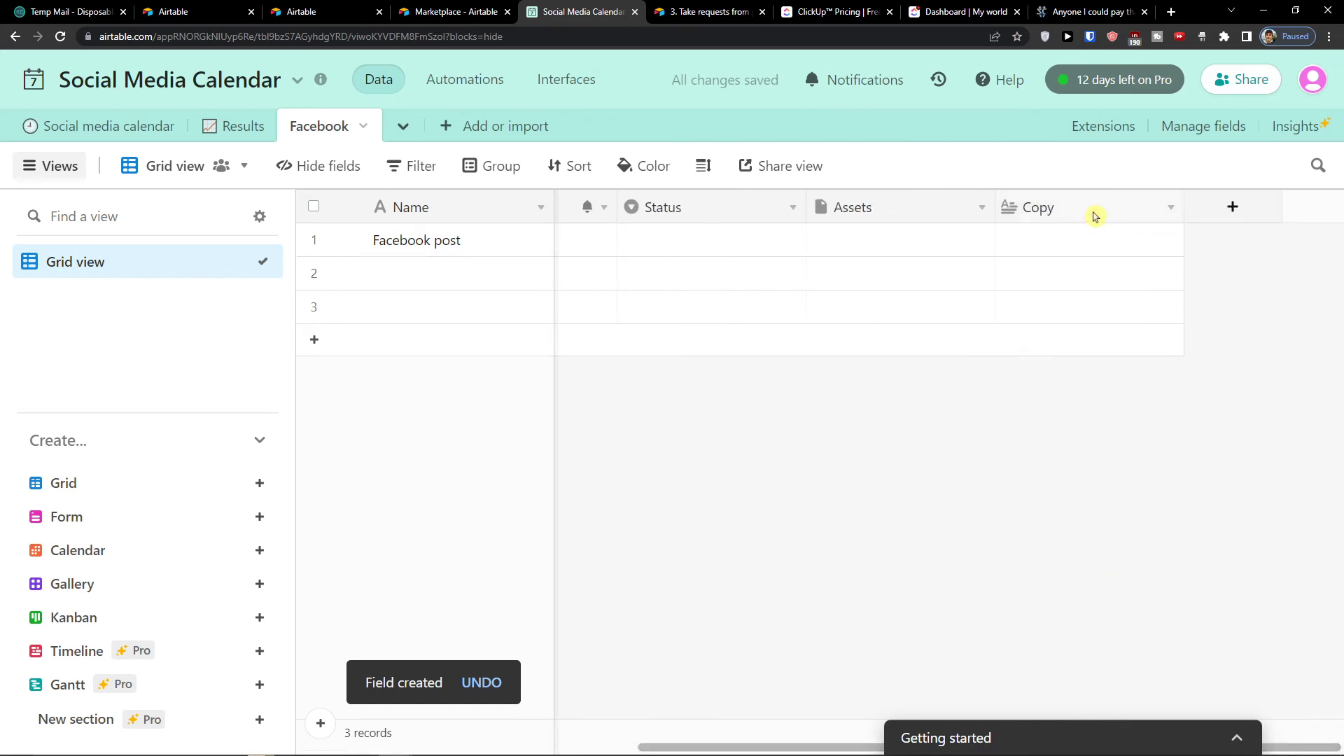
{"action": "left_click_drag", "start_coordinate": [1095, 213], "coordinate": [911, 207]}
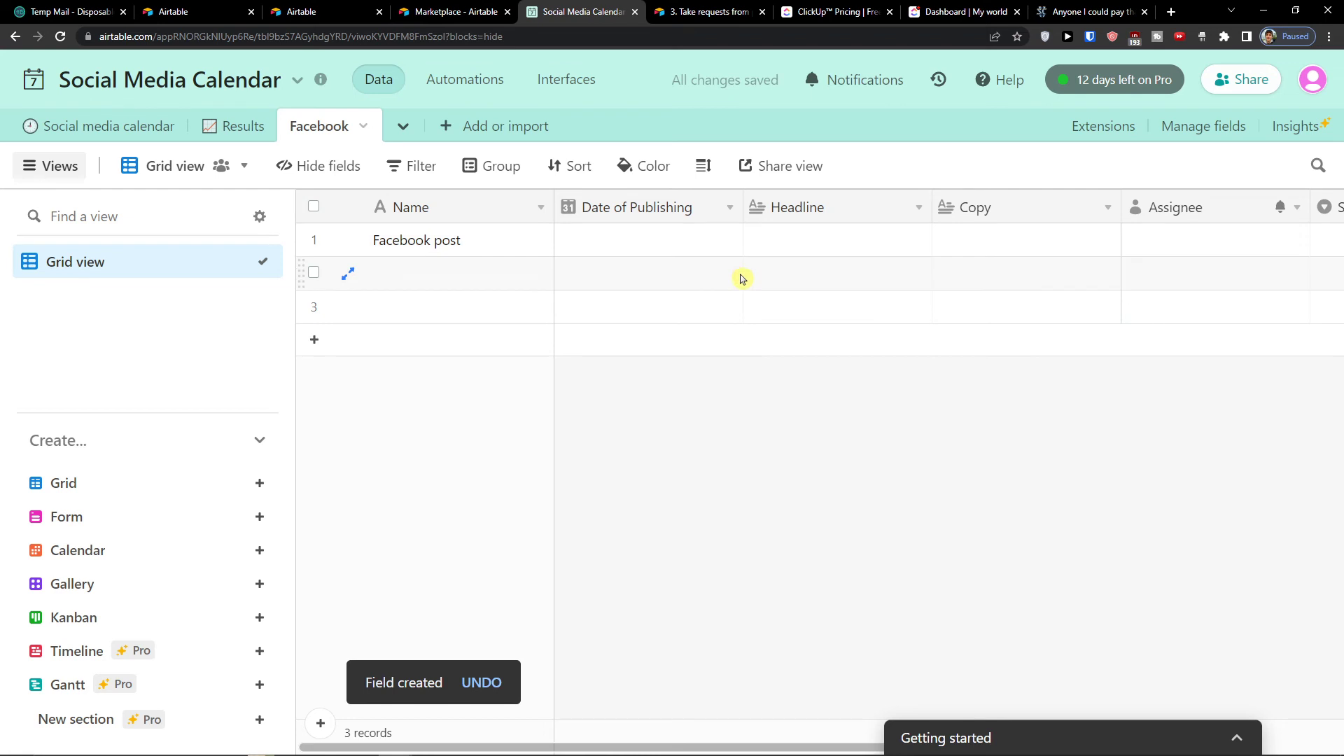
{"action": "mouse_move", "coordinate": [631, 752]}
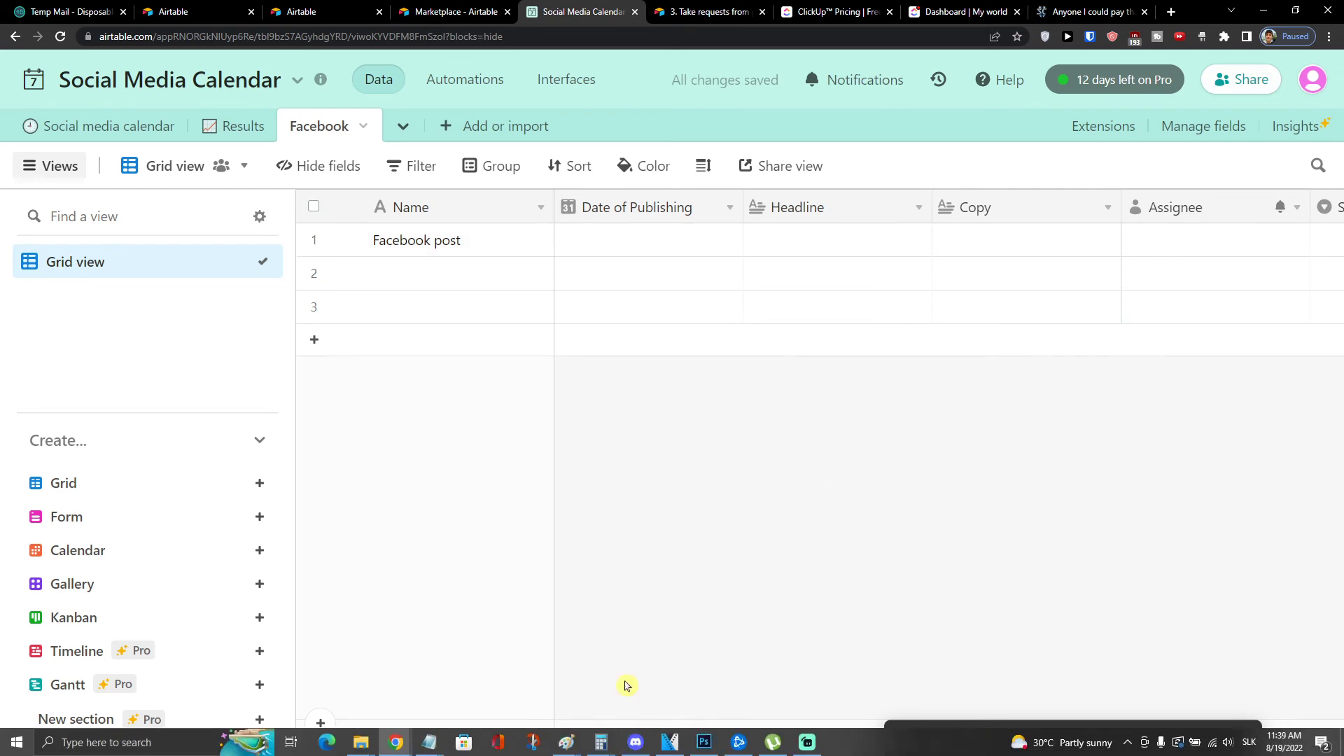
{"action": "scroll", "coordinate": [700, 743], "scroll_direction": "right", "scroll_amount": 5}
Step: Set the Facebook post record's Status to In progress
{"action": "left_click", "coordinate": [1095, 243]}
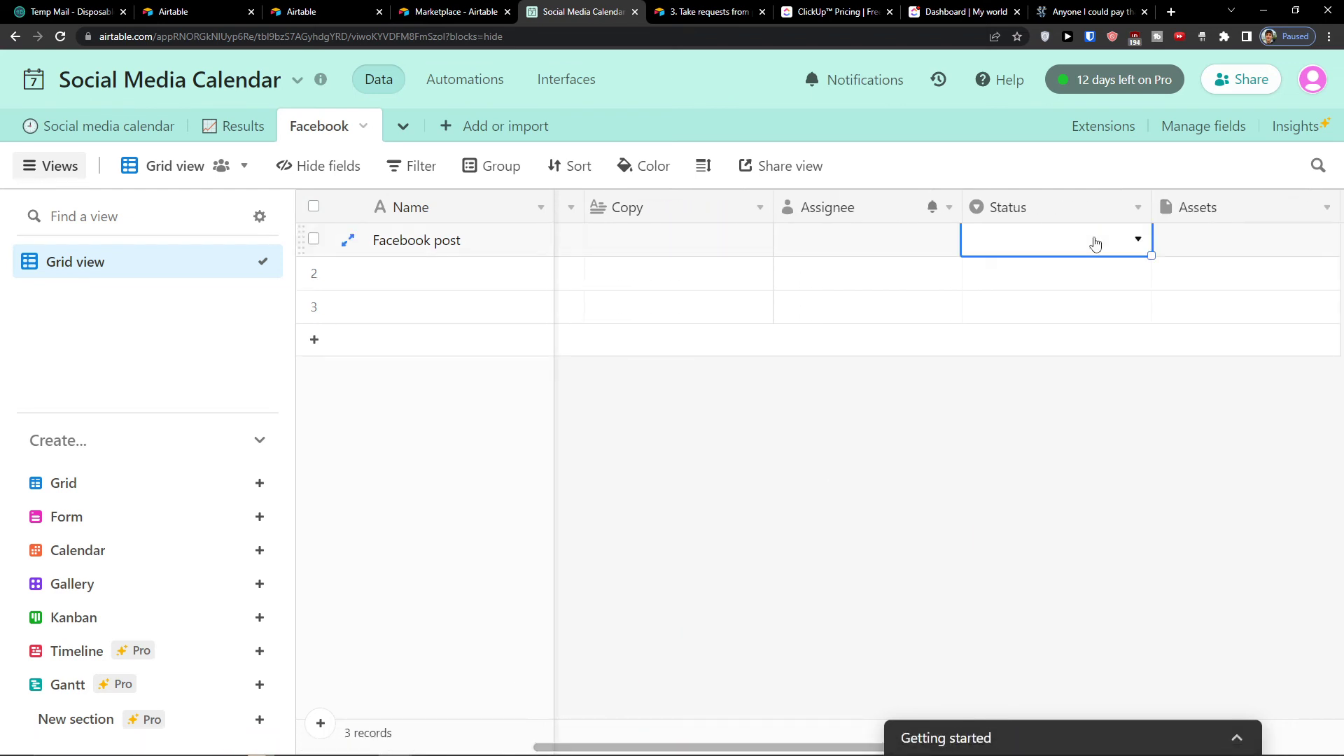
{"action": "left_click", "coordinate": [1095, 243]}
{"action": "left_click", "coordinate": [994, 388]}
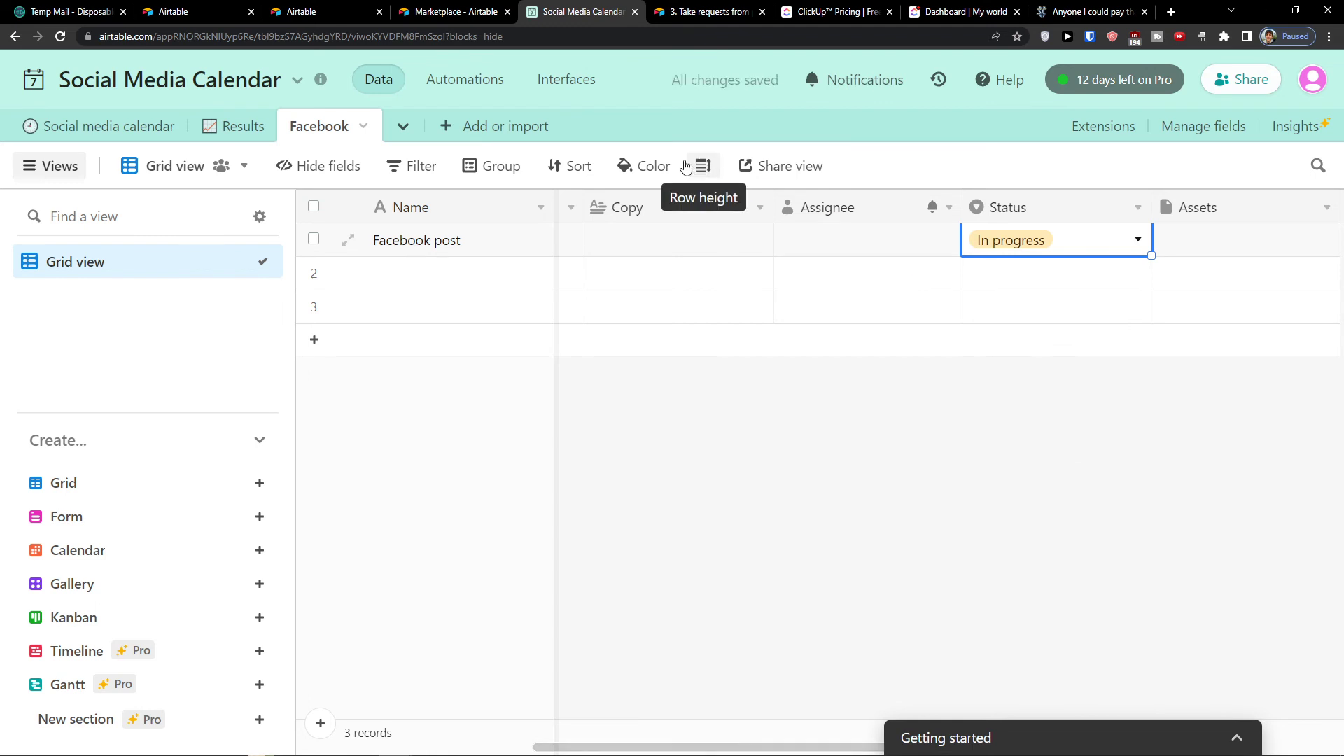
Step: Try grouping the records by Status, then remove that grouping
{"action": "left_click", "coordinate": [566, 166]}
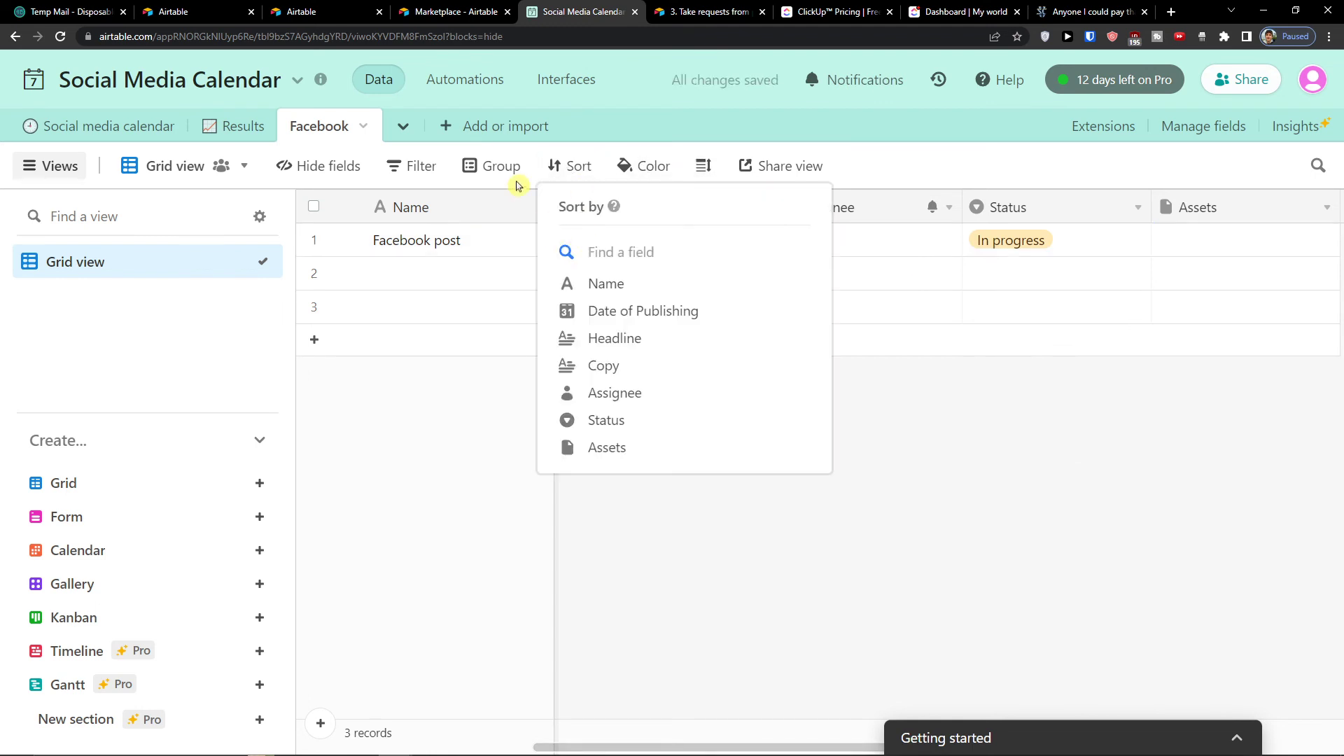
{"action": "left_click", "coordinate": [498, 168]}
{"action": "left_click", "coordinate": [506, 272]}
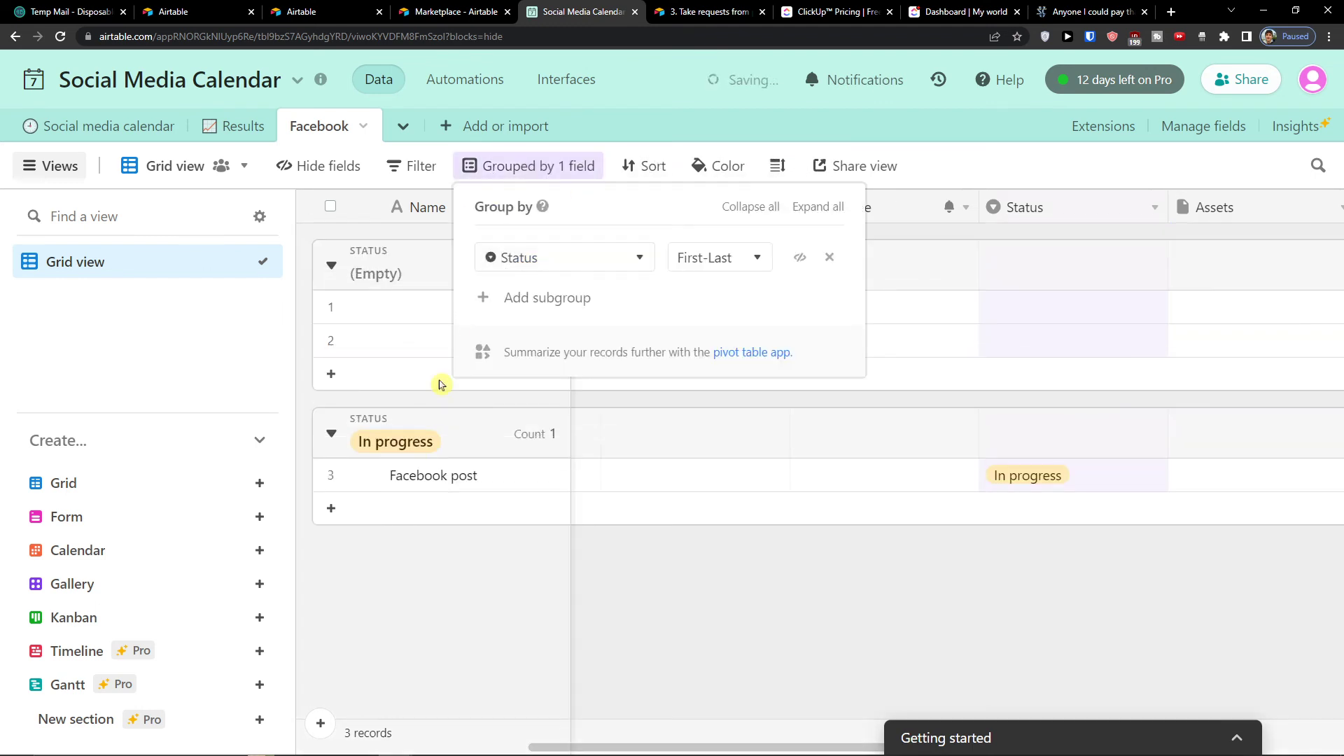
{"action": "left_click", "coordinate": [409, 540]}
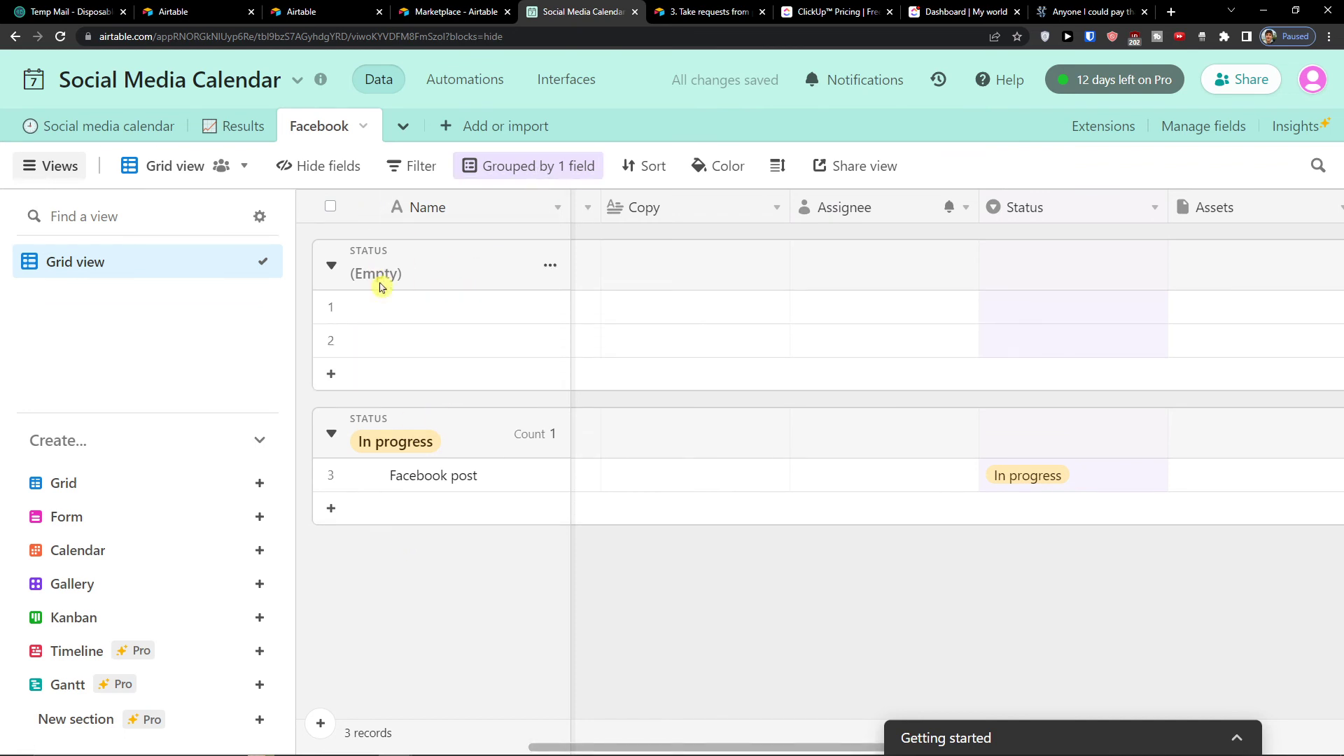
{"action": "left_click", "coordinate": [500, 166]}
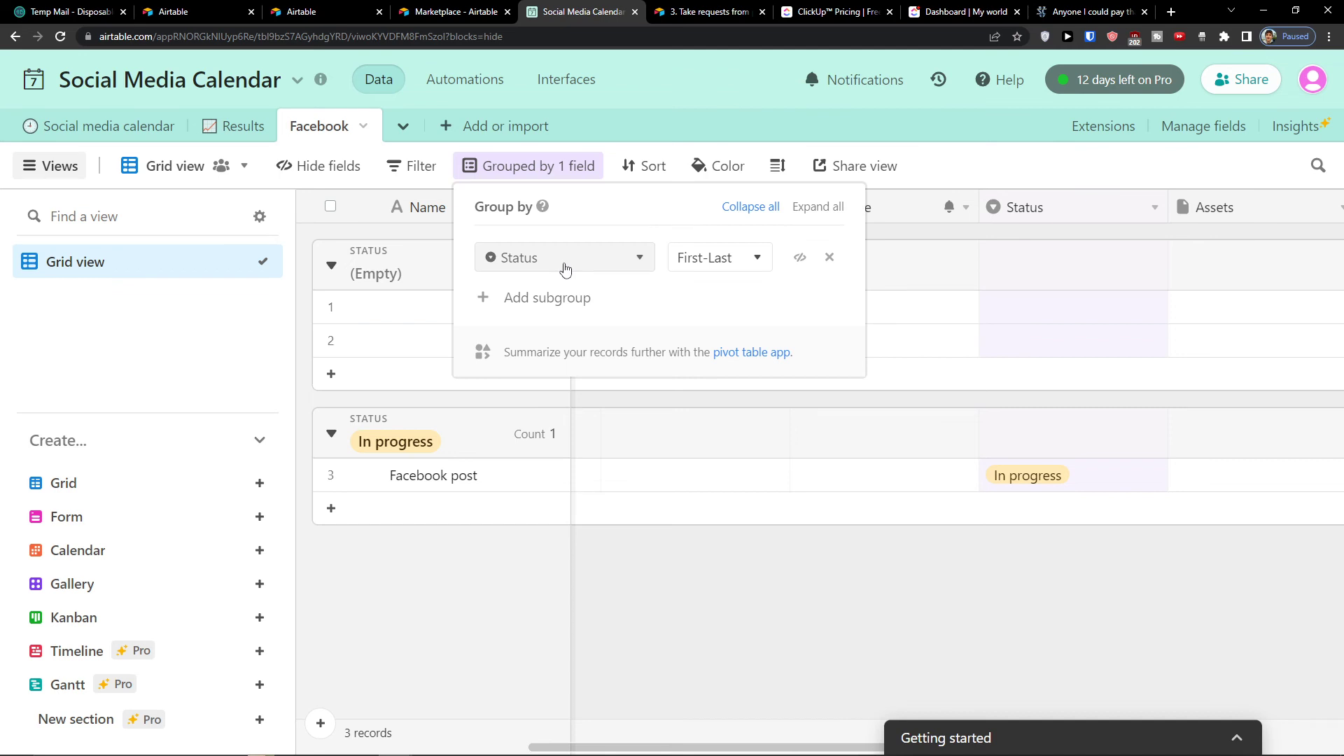
{"action": "left_click_drag", "start_coordinate": [812, 212], "coordinate": [830, 257]}
{"action": "left_click", "coordinate": [829, 257]}
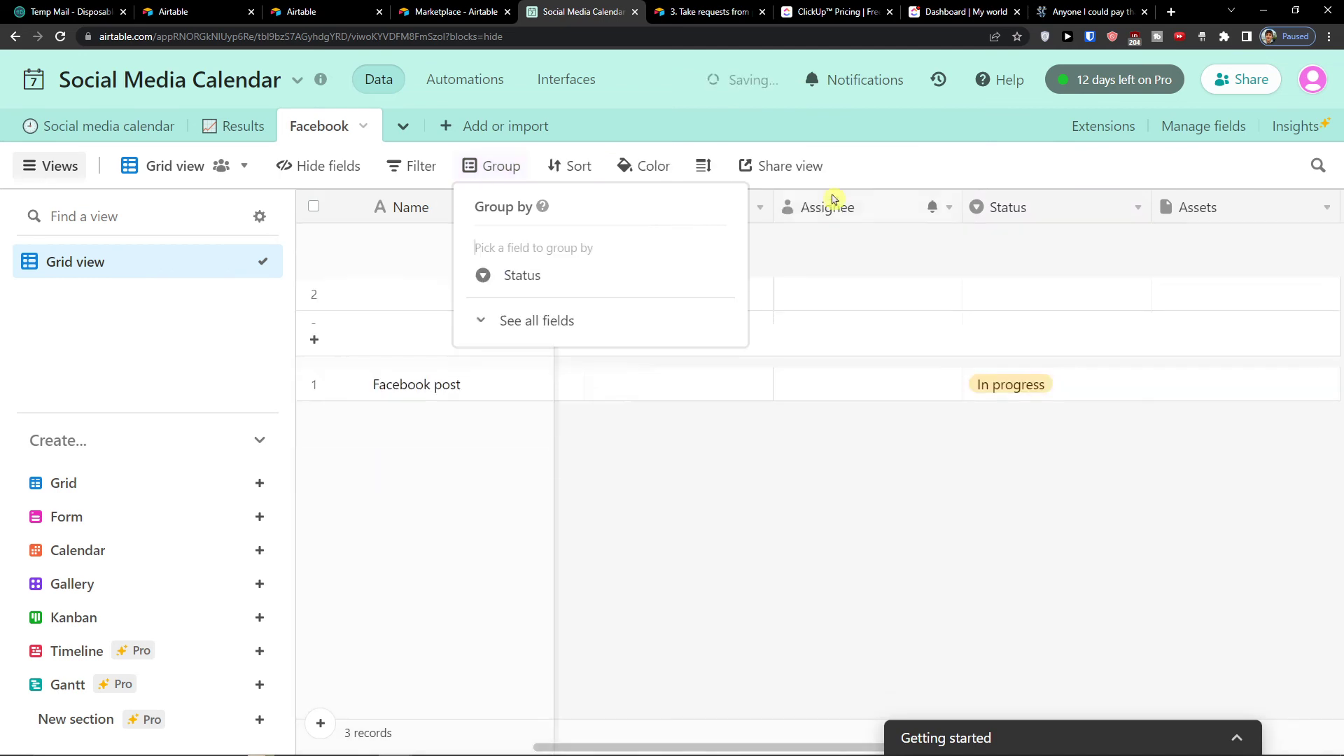
Step: Try a Status sort, remove it, and group the records by Status again
{"action": "left_click", "coordinate": [592, 164]}
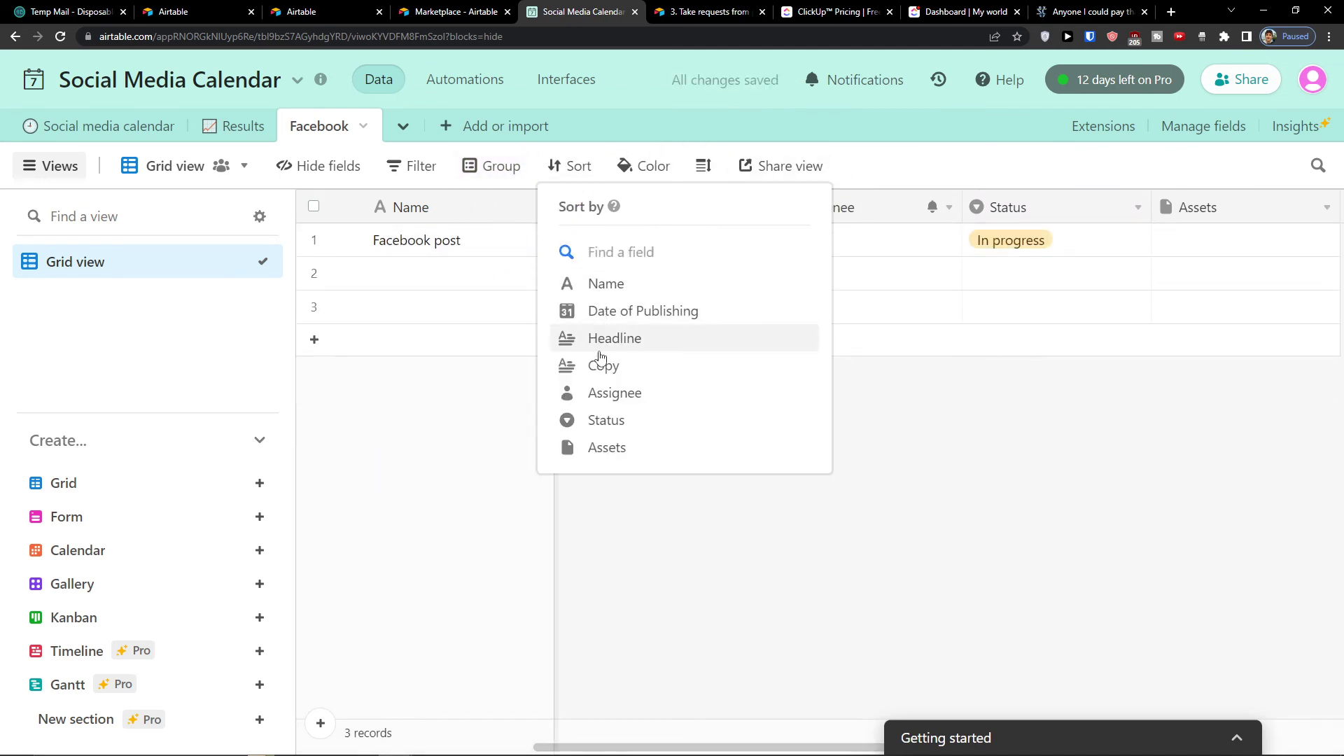
{"action": "left_click", "coordinate": [602, 419]}
{"action": "left_click", "coordinate": [615, 299]}
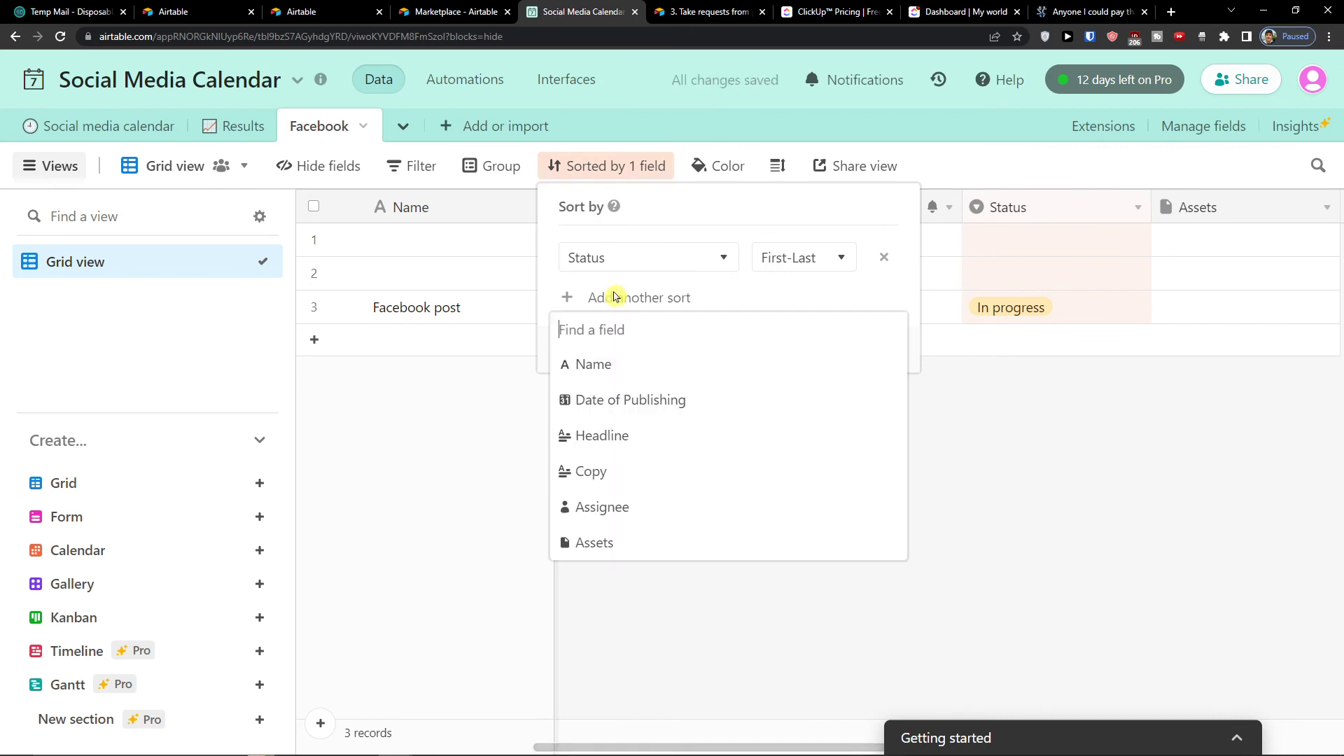
{"action": "left_click", "coordinate": [886, 269]}
{"action": "left_click", "coordinate": [884, 257]}
{"action": "left_click", "coordinate": [486, 166]}
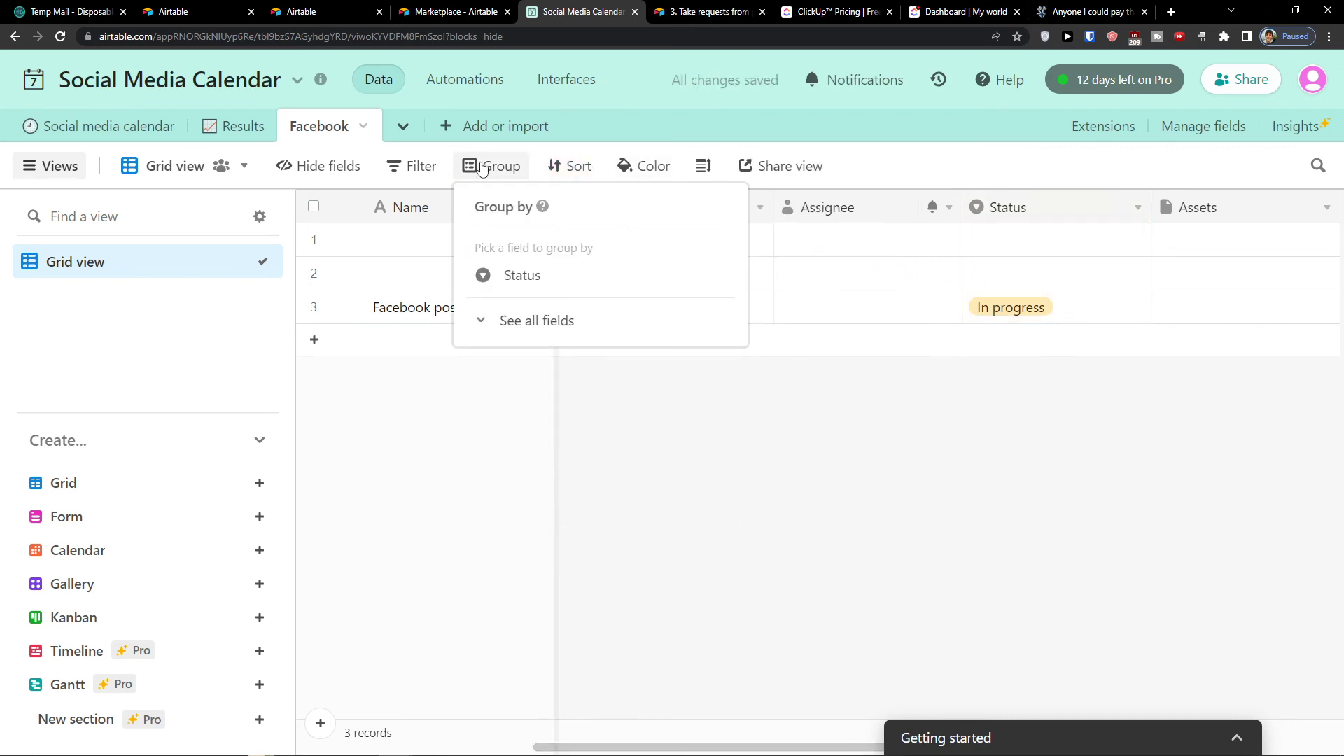
{"action": "left_click", "coordinate": [490, 278]}
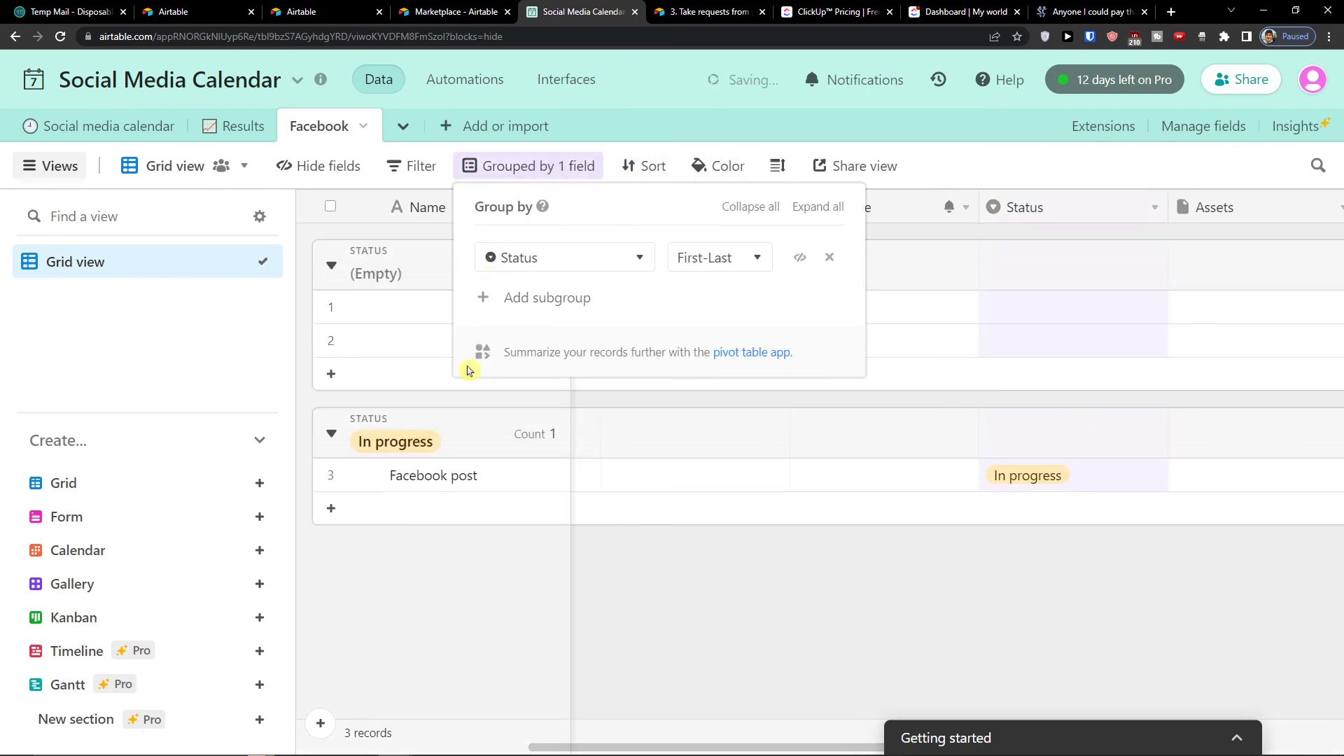
{"action": "left_click", "coordinate": [421, 540]}
{"action": "left_click", "coordinate": [415, 314]}
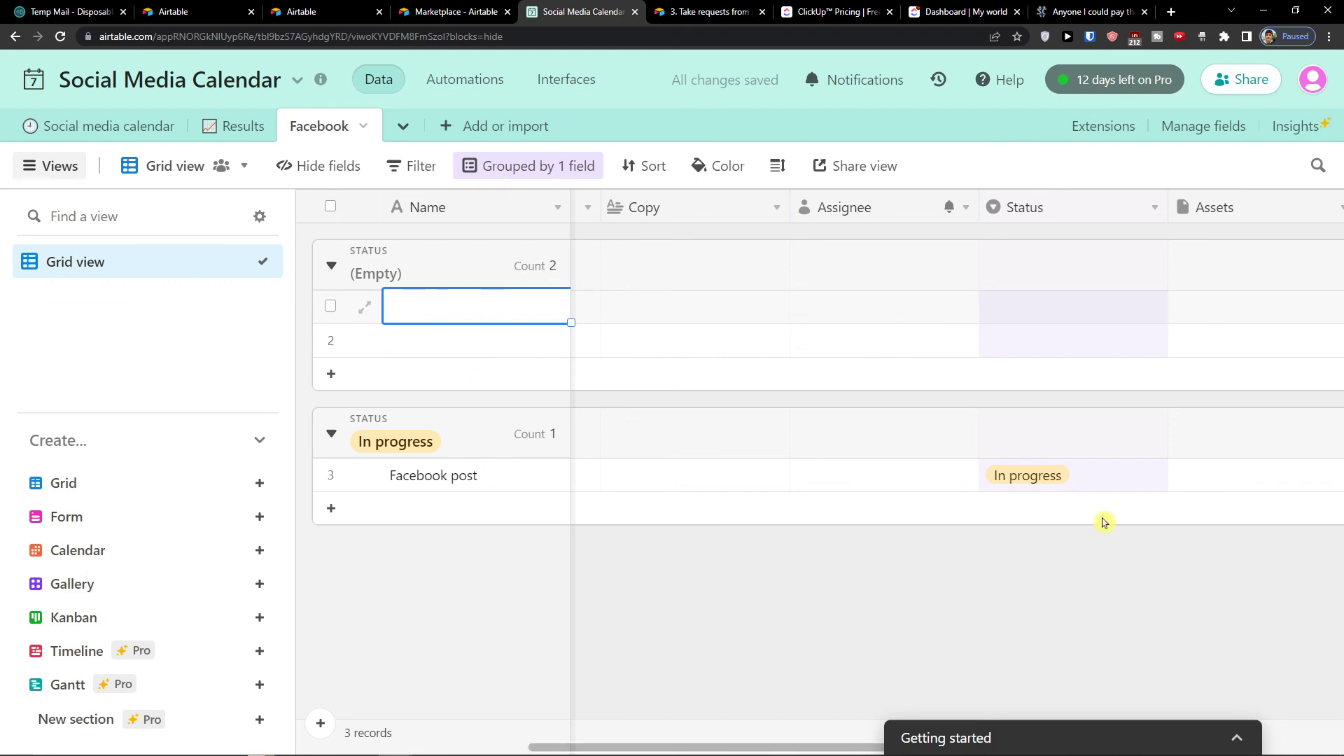
{"action": "left_click", "coordinate": [1042, 473]}
Step: Mark the Facebook post record as Done
{"action": "left_click", "coordinate": [1038, 475]}
{"action": "left_click", "coordinate": [1003, 658]}
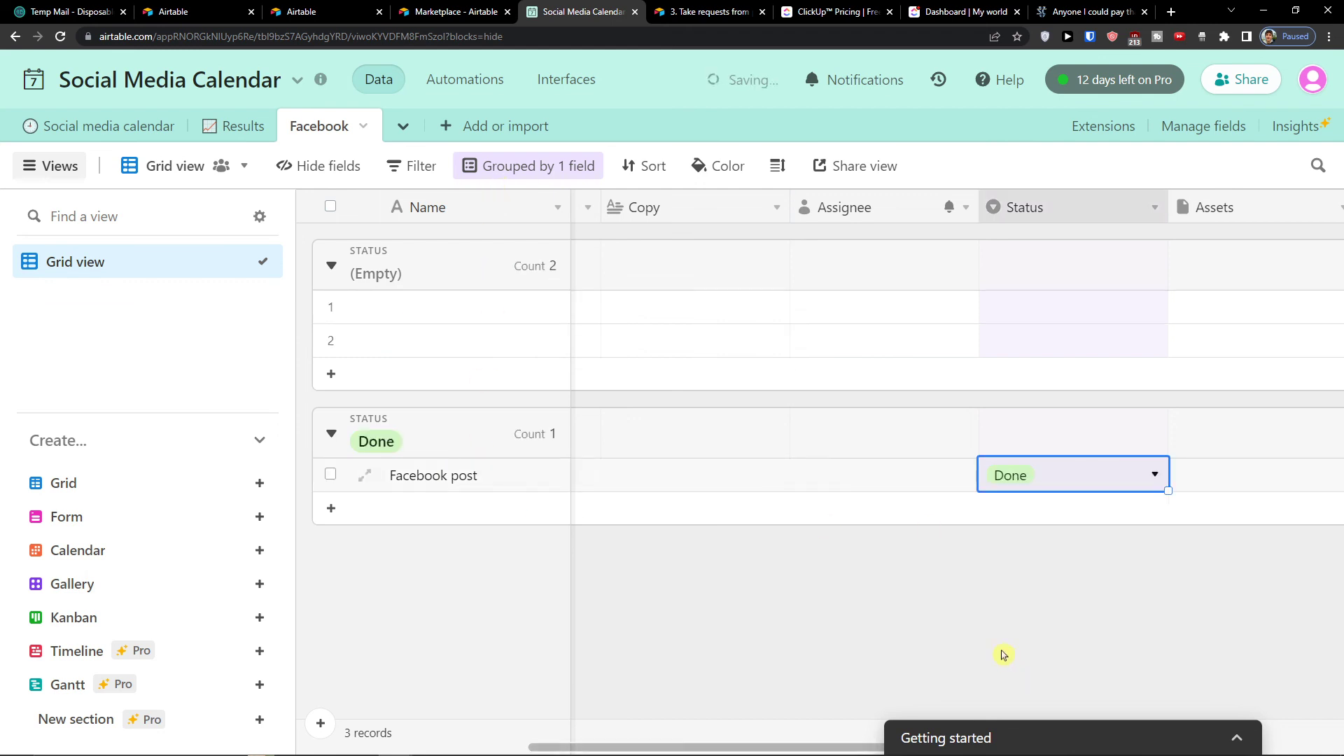
{"action": "left_click", "coordinate": [995, 284]}
{"action": "left_click", "coordinate": [1007, 300]}
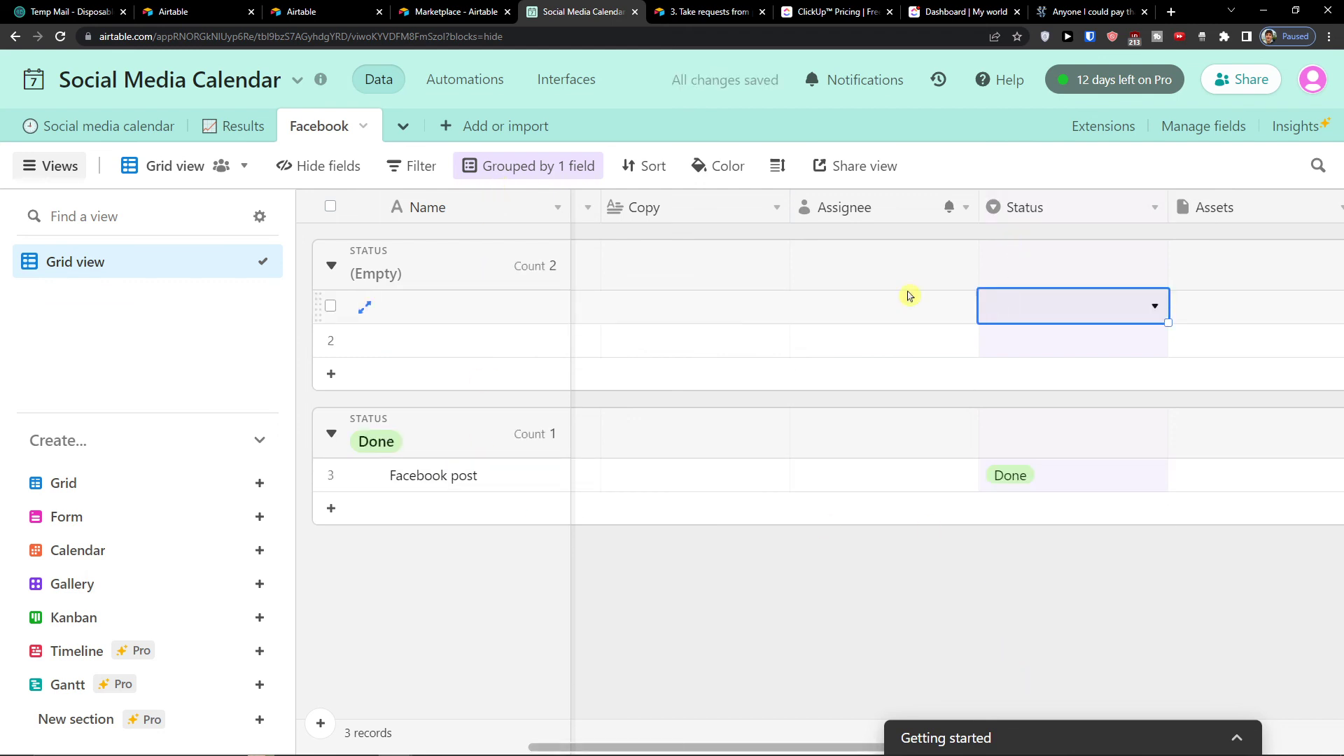
Step: Name an empty record 'jj' and set its Status to Todo
{"action": "left_click", "coordinate": [448, 306]}
{"action": "type", "text": "jj"}
{"action": "key", "text": "Return"}
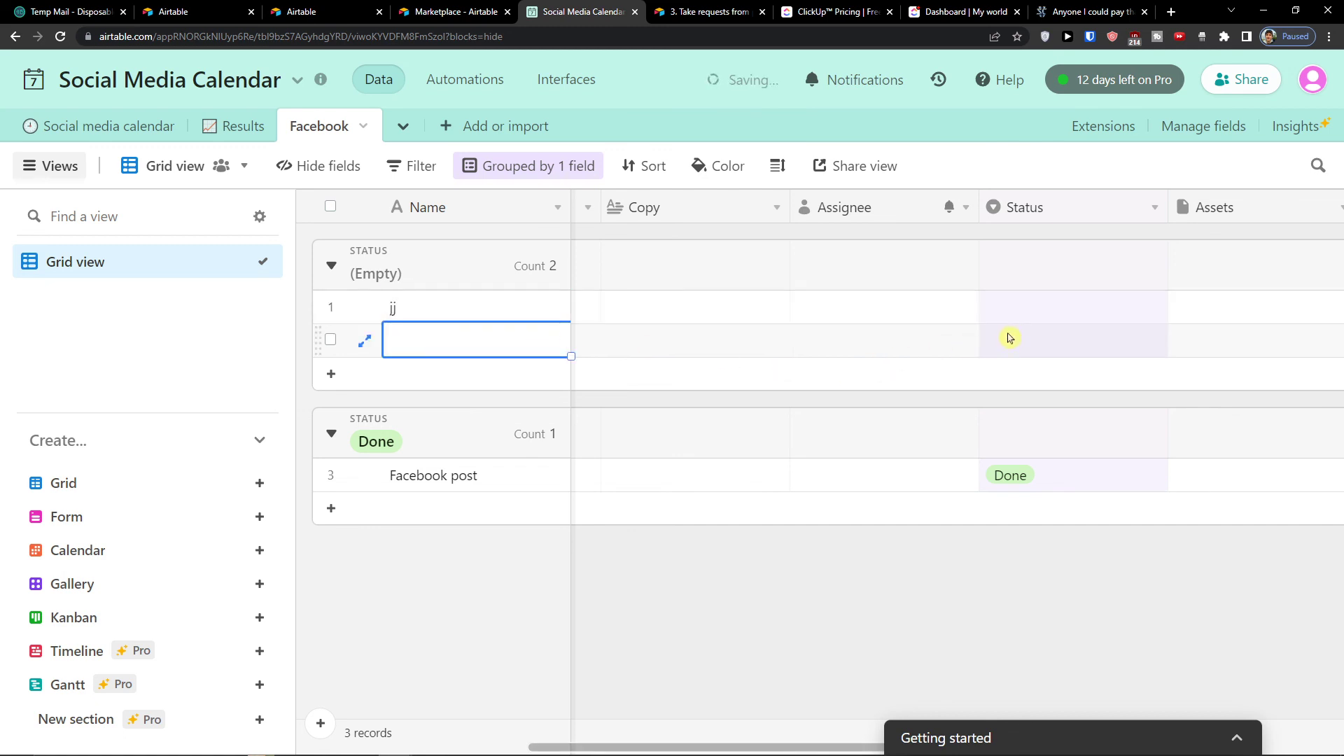
{"action": "left_click", "coordinate": [1012, 319]}
{"action": "left_click", "coordinate": [1016, 321]}
{"action": "left_click", "coordinate": [1012, 415]}
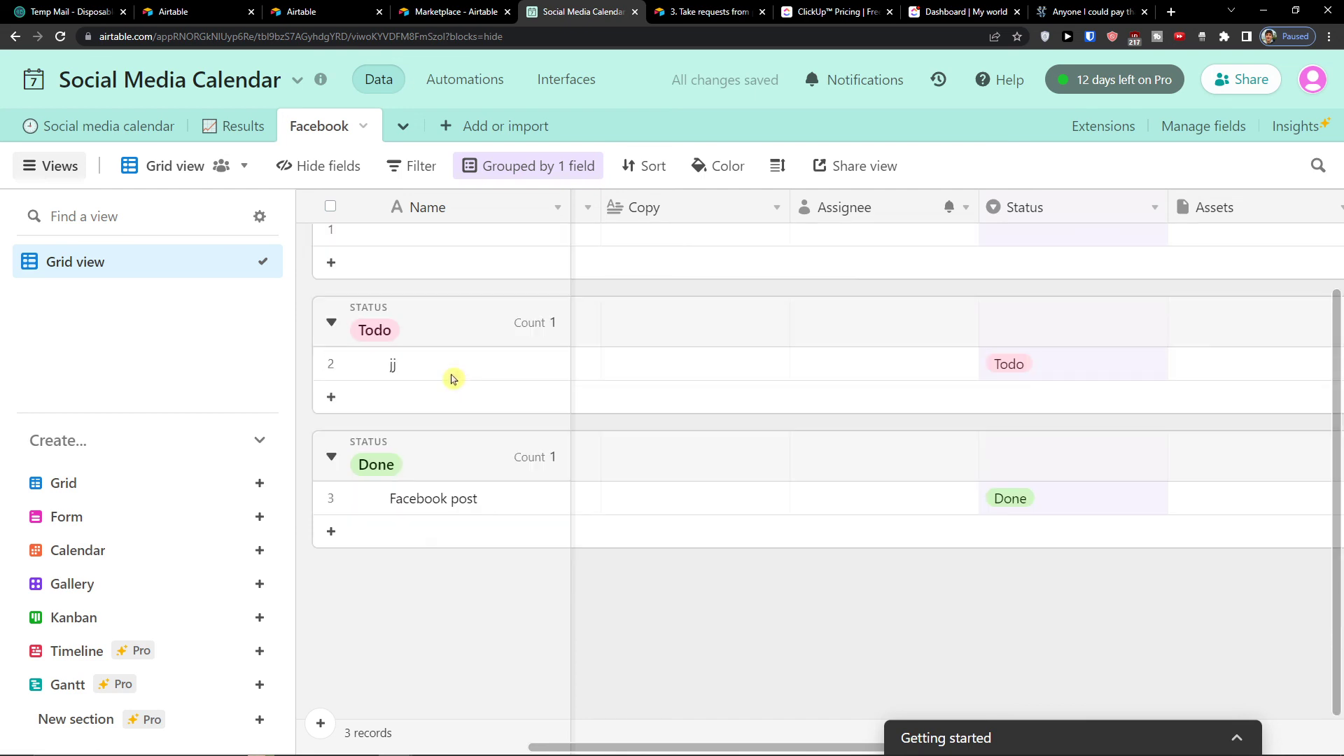
Step: Name the last empty record 'kk' as In progress and add another In progress record
{"action": "left_click", "coordinate": [435, 299]}
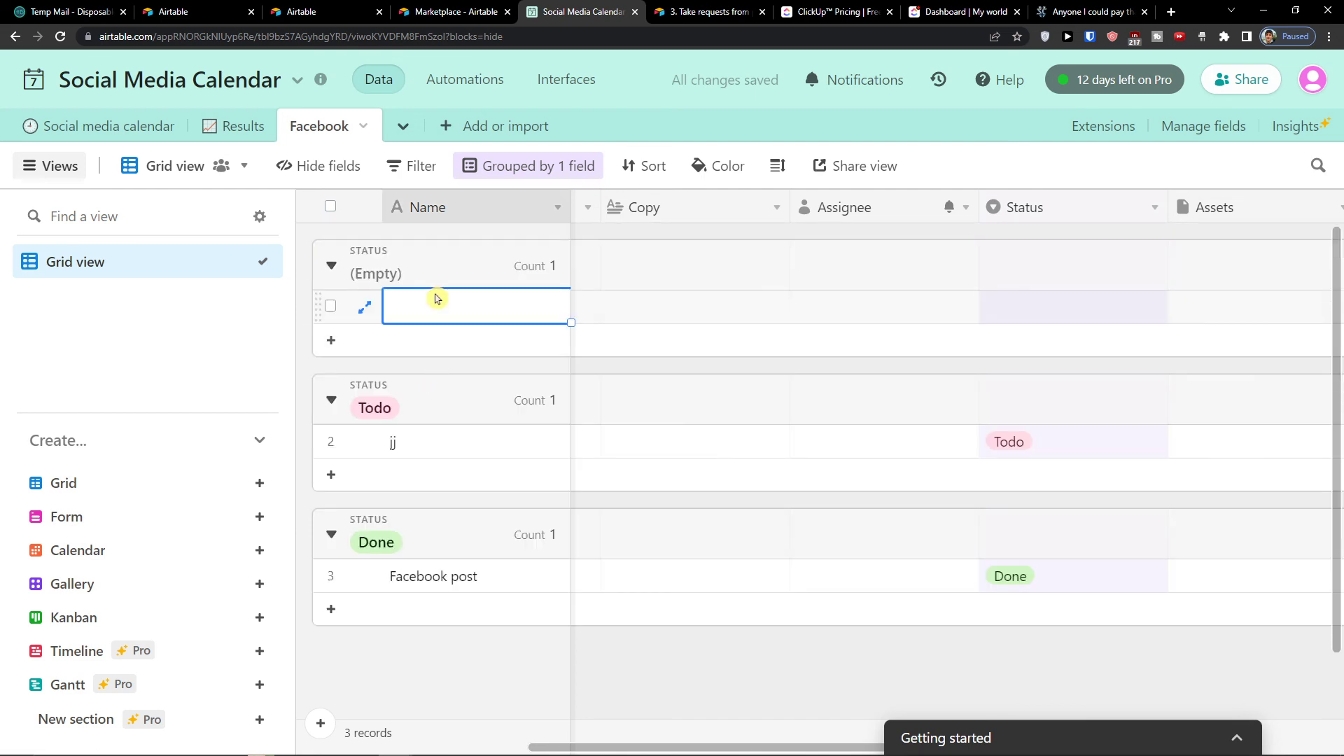
{"action": "type", "text": "kk"}
{"action": "key", "text": "Return"}
{"action": "left_click", "coordinate": [1058, 315]}
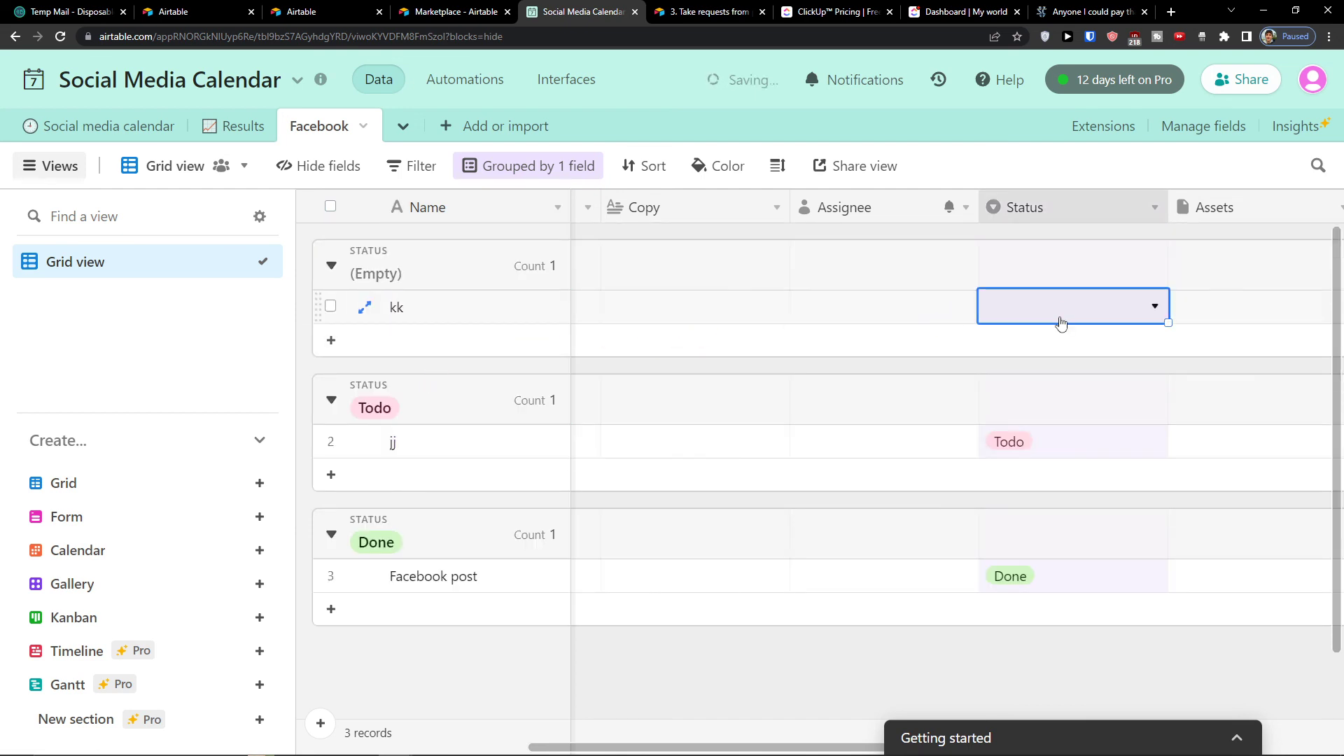
{"action": "left_click", "coordinate": [1058, 315]}
{"action": "left_click", "coordinate": [1030, 456]}
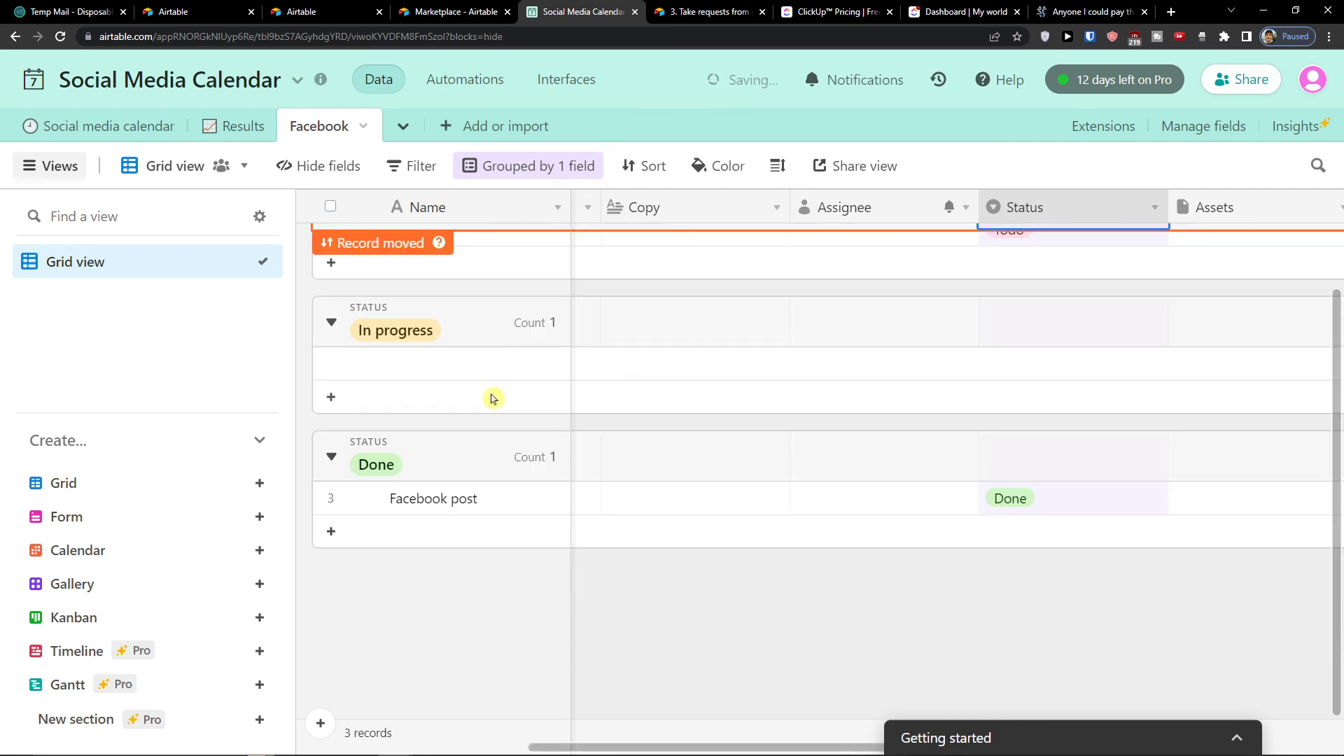
{"action": "left_click", "coordinate": [490, 395]}
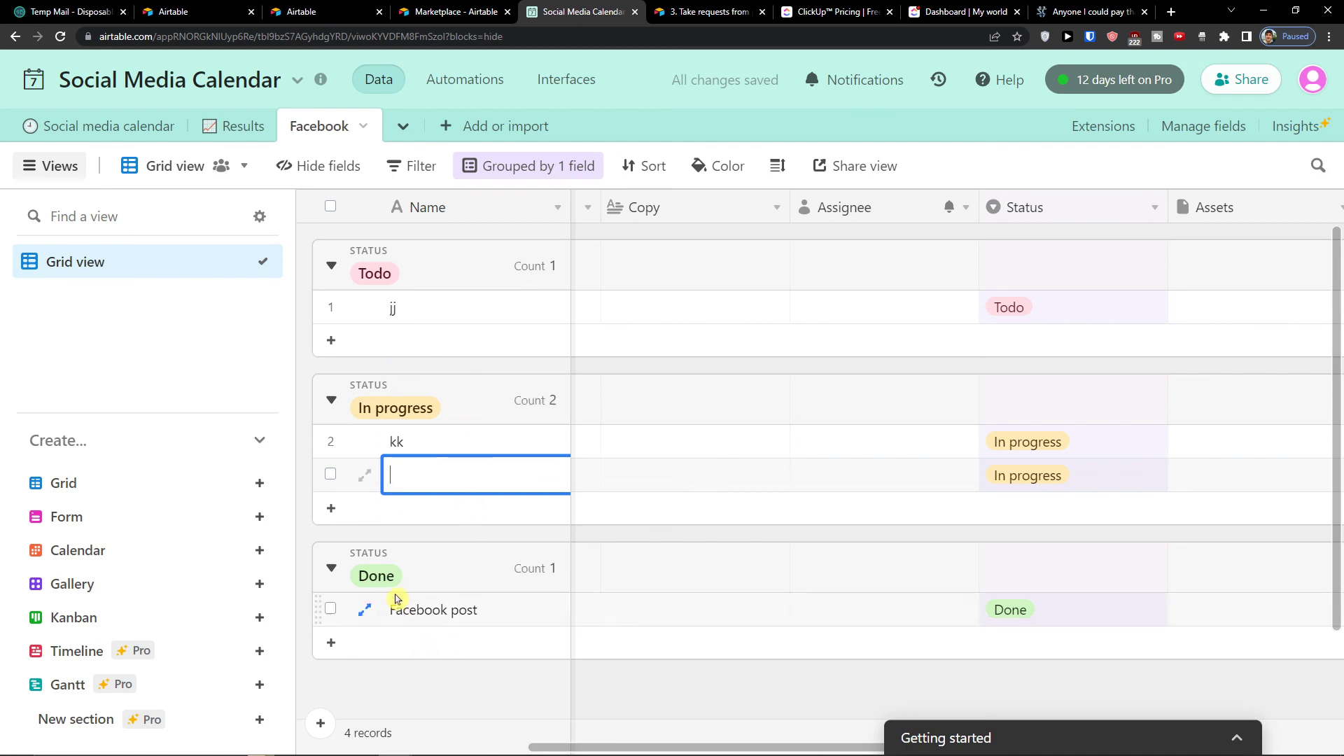
{"action": "left_click", "coordinate": [541, 180]}
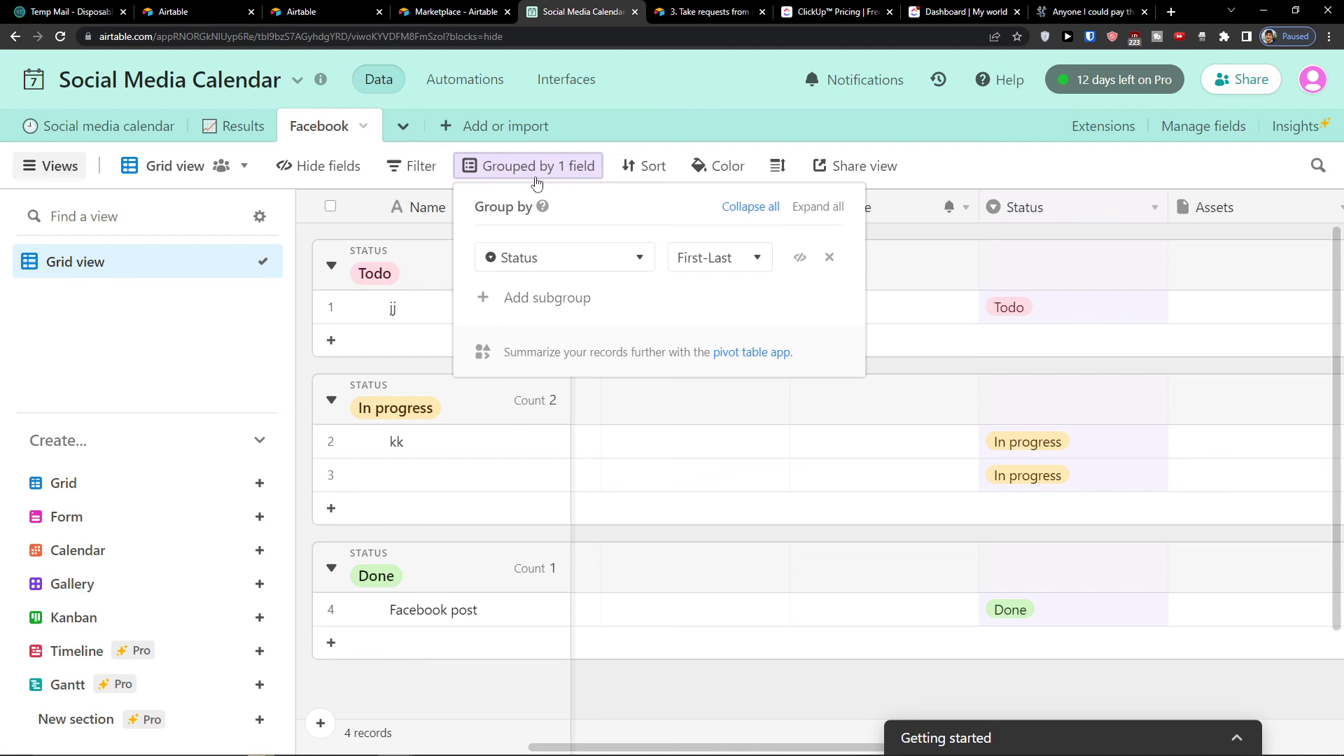
{"action": "mouse_move", "coordinate": [805, 749]}
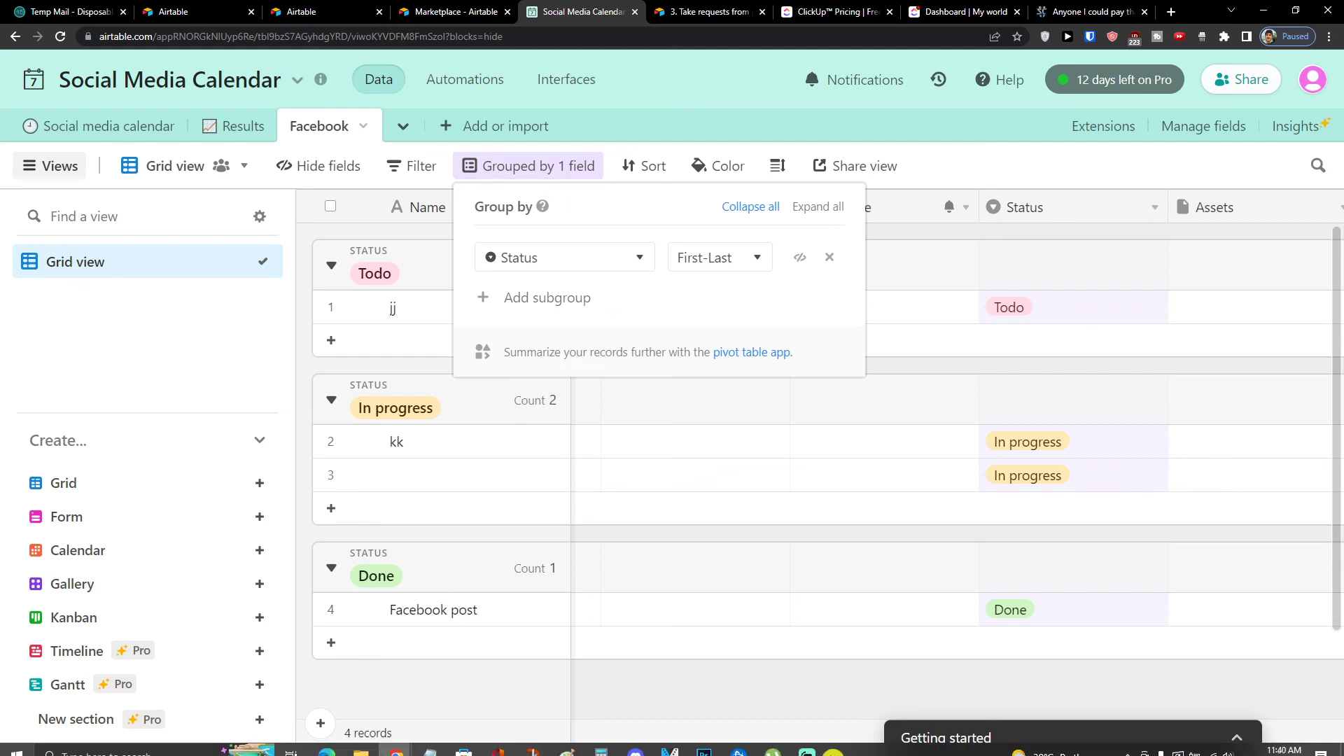